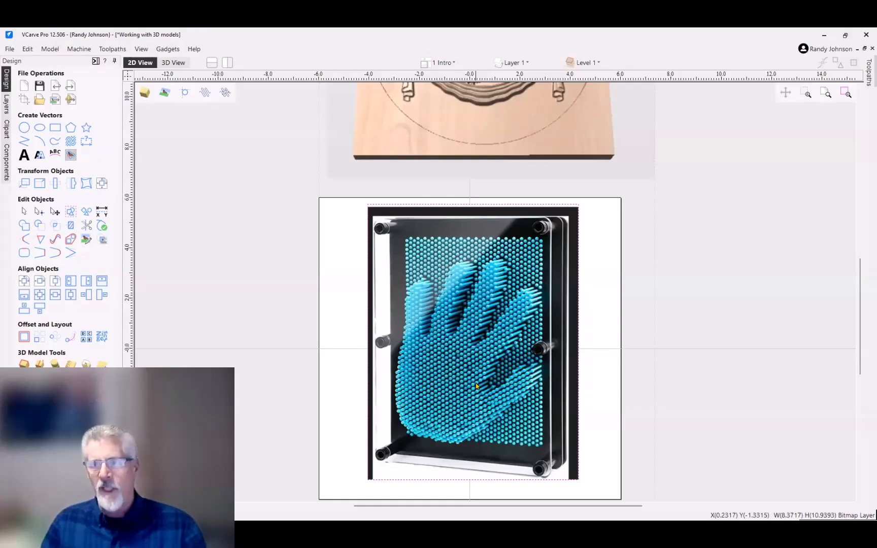
scroll(467, 384, down, 1)
middle_drag(450, 191, 423, 220)
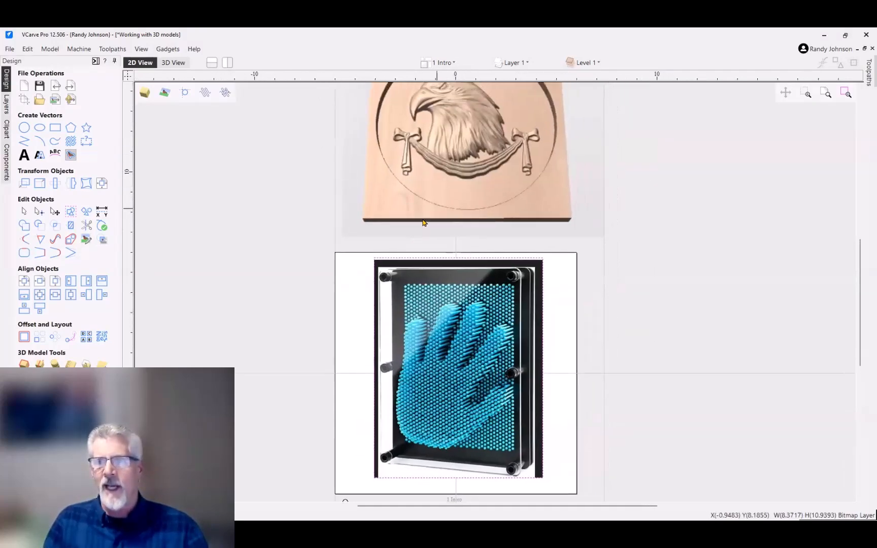
scroll(423, 220, up, 1)
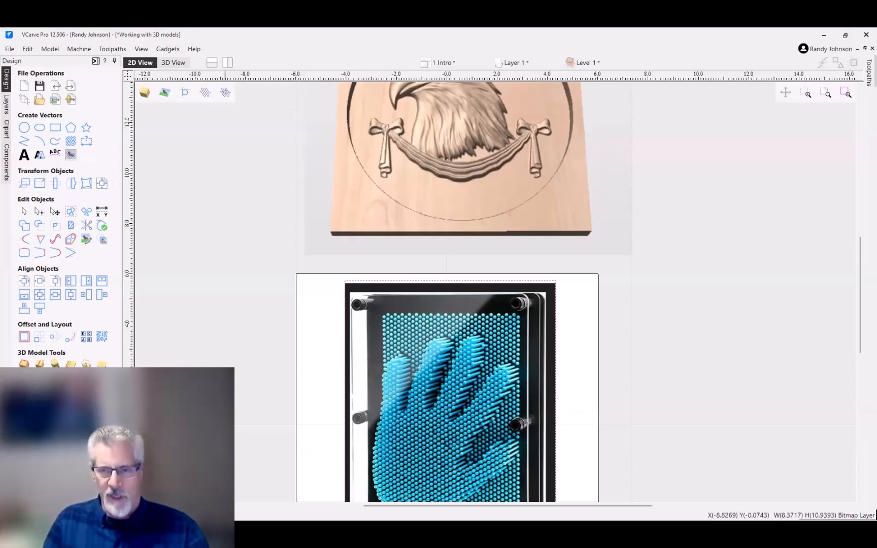
middle_drag(225, 427, 268, 373)
scroll(268, 373, up, 2)
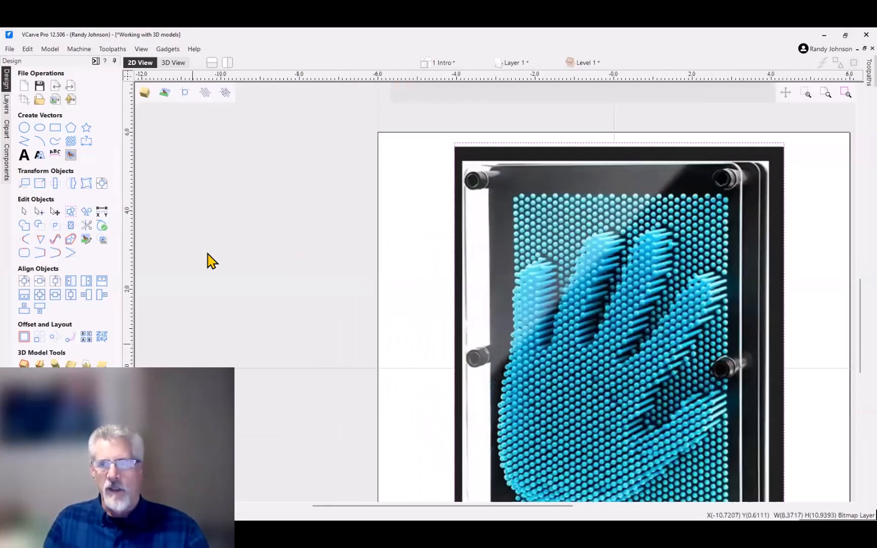
Step: Draw a five-pointed star with a 3.5 inch outer radius and 40% inner radius in the empty space beside the job area
scroll(223, 254, down, 3)
scroll(224, 284, down, 1)
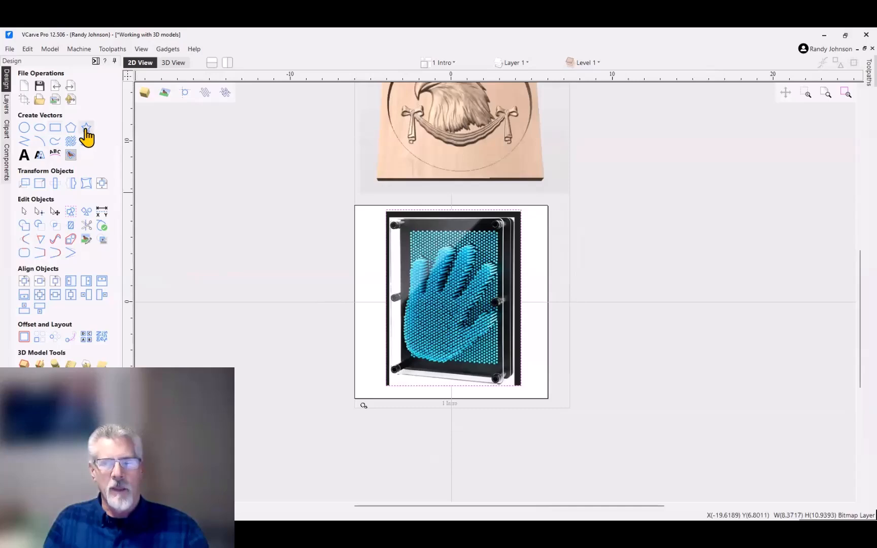
drag(607, 264, 658, 294)
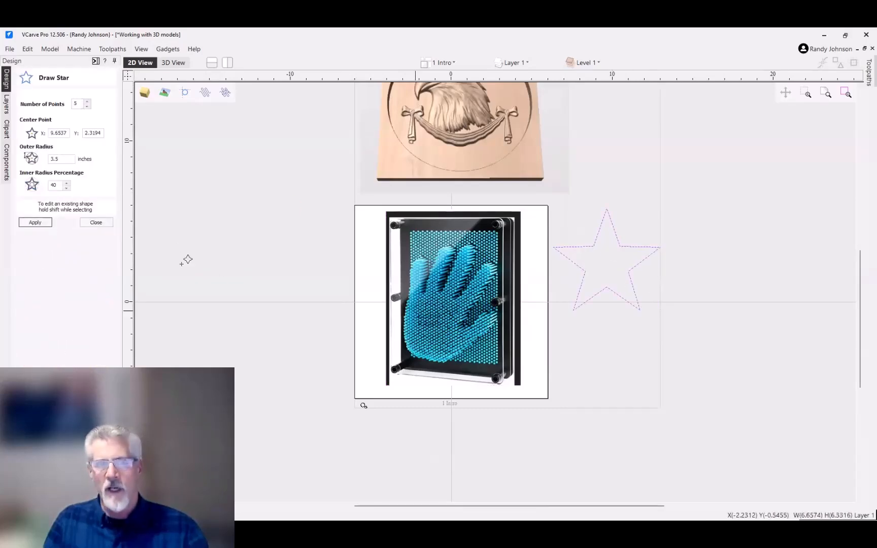
click(86, 225)
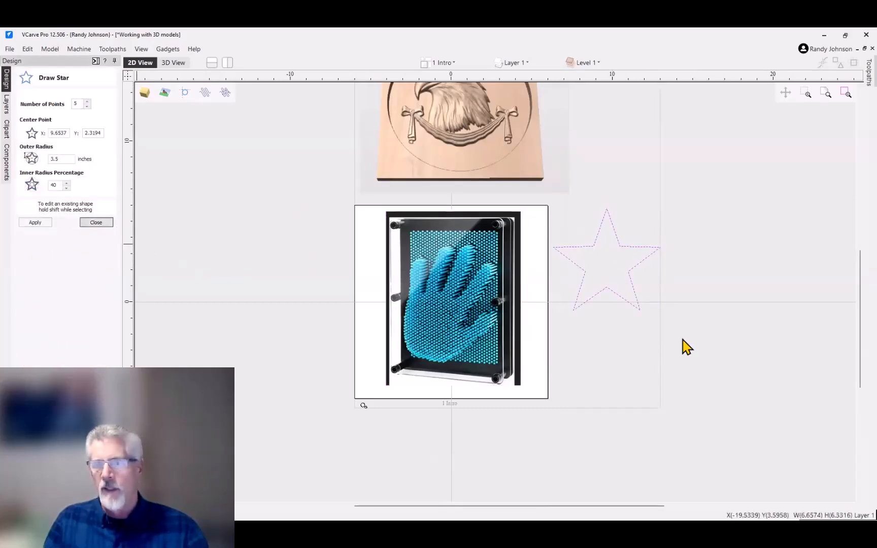
Step: Edit the star's nodes, pulling four of them outward into an irregular outline, and delete the shape
click(620, 299)
key(n)
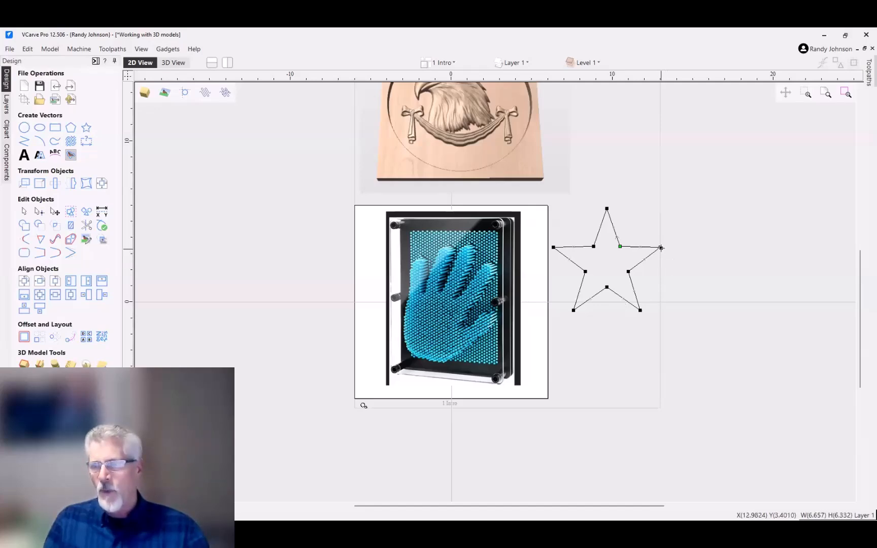
drag(661, 248, 787, 285)
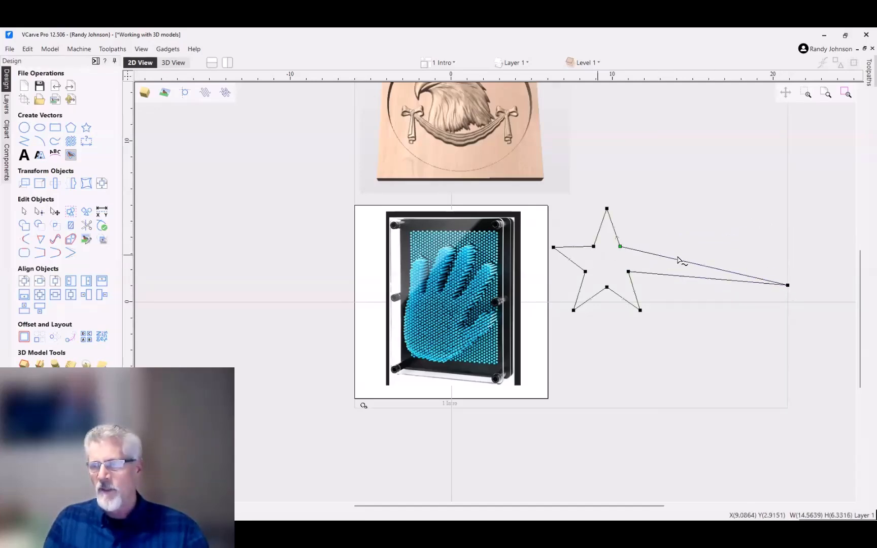
drag(630, 271, 744, 345)
drag(641, 311, 626, 438)
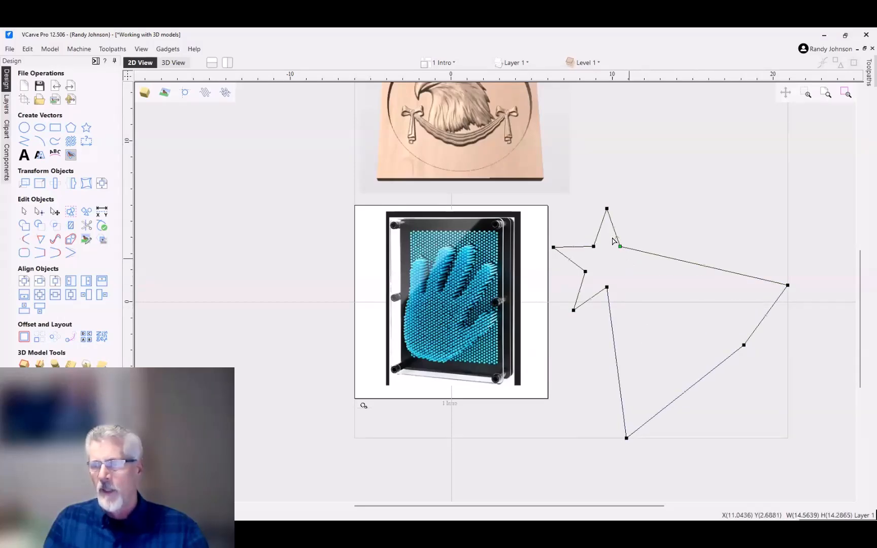
drag(620, 246, 734, 139)
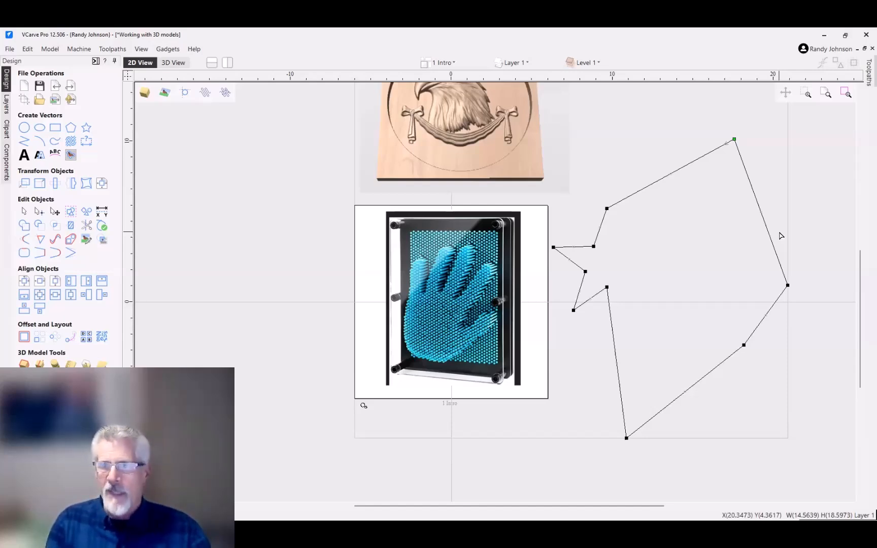
key(Delete)
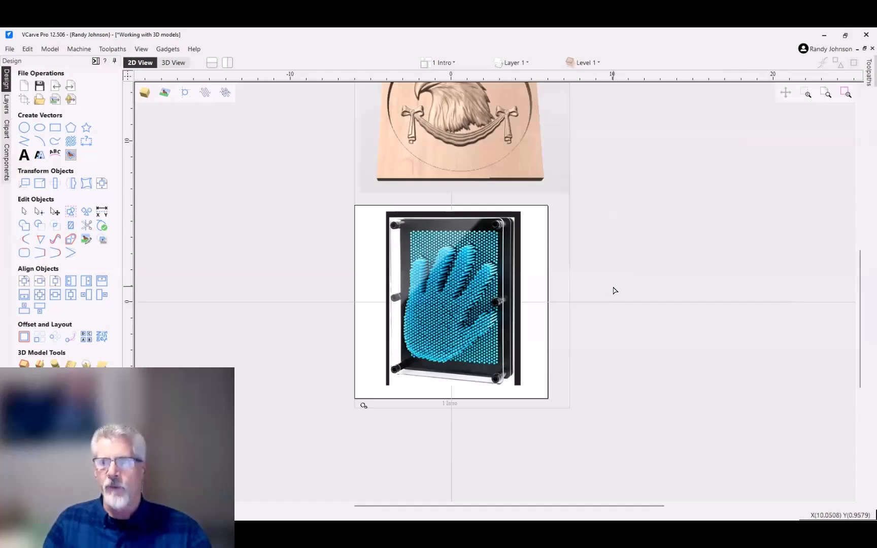
Step: Examine the carved eagle picture and the pin-art hand picture in the 2D view
scroll(614, 288, down, 1)
middle_drag(631, 162, 595, 214)
middle_drag(523, 265, 582, 264)
scroll(582, 263, up, 2)
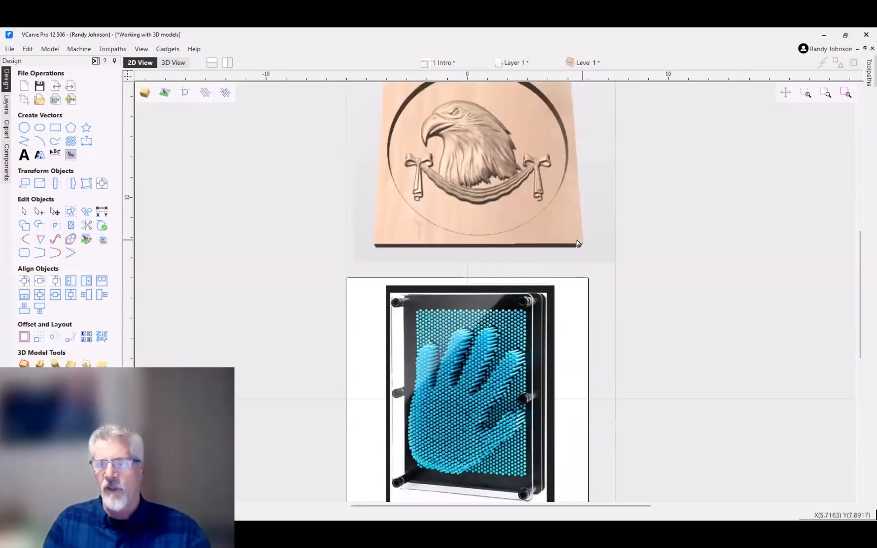
scroll(577, 242, down, 1)
middle_drag(623, 225, 583, 231)
scroll(658, 240, up, 2)
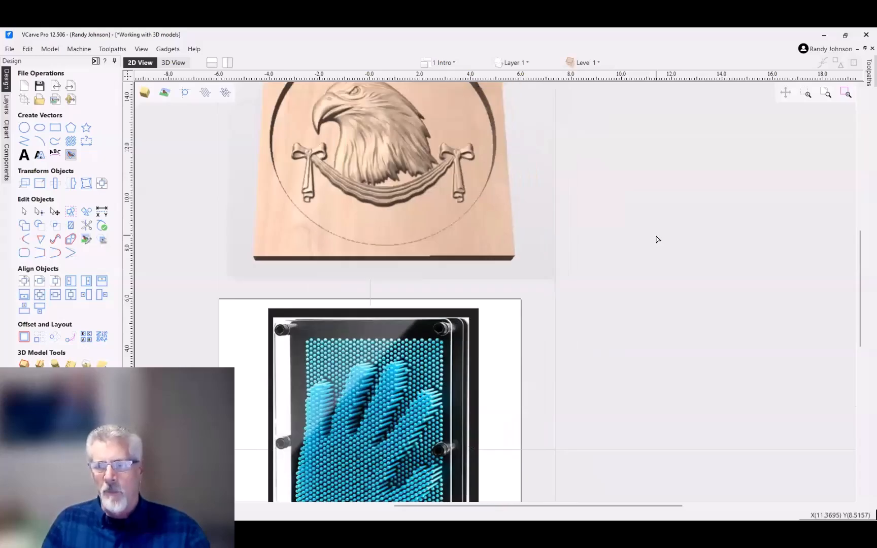
scroll(657, 240, down, 1)
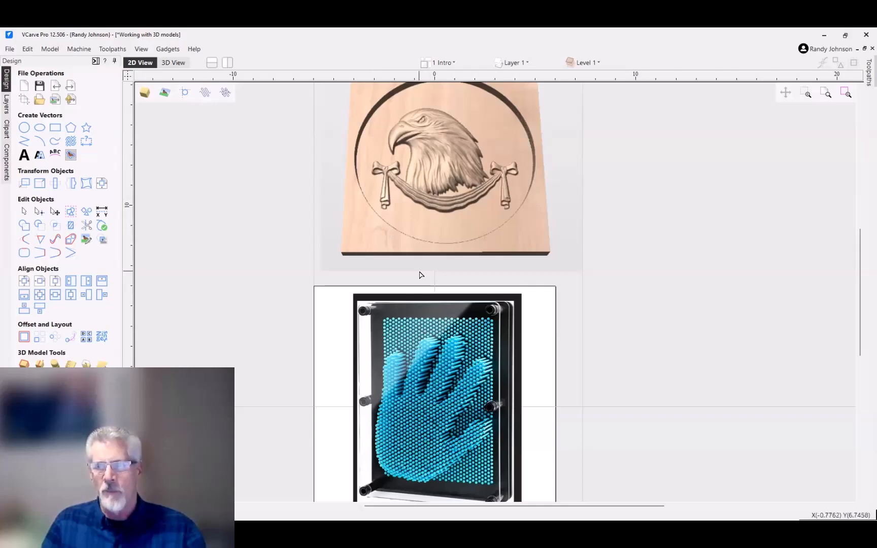
scroll(470, 435, up, 2)
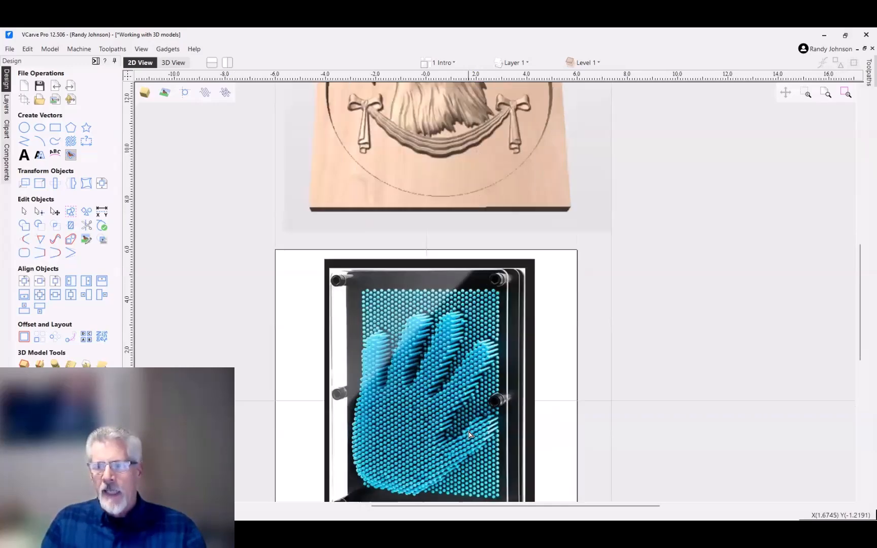
scroll(470, 435, up, 2)
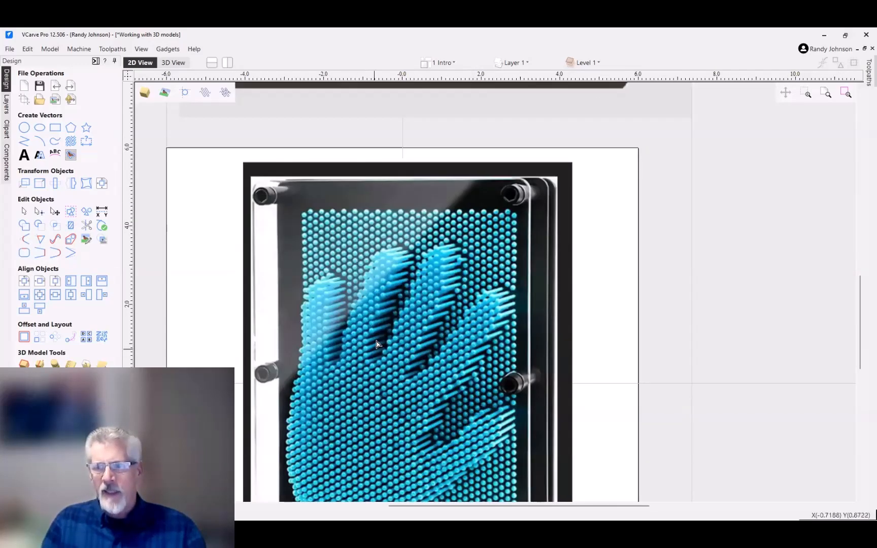
scroll(376, 340, down, 2)
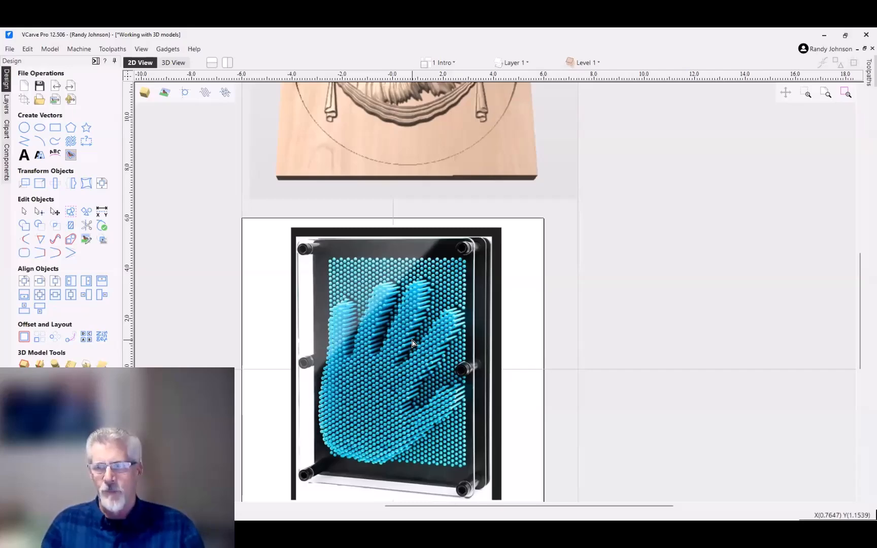
scroll(412, 343, down, 2)
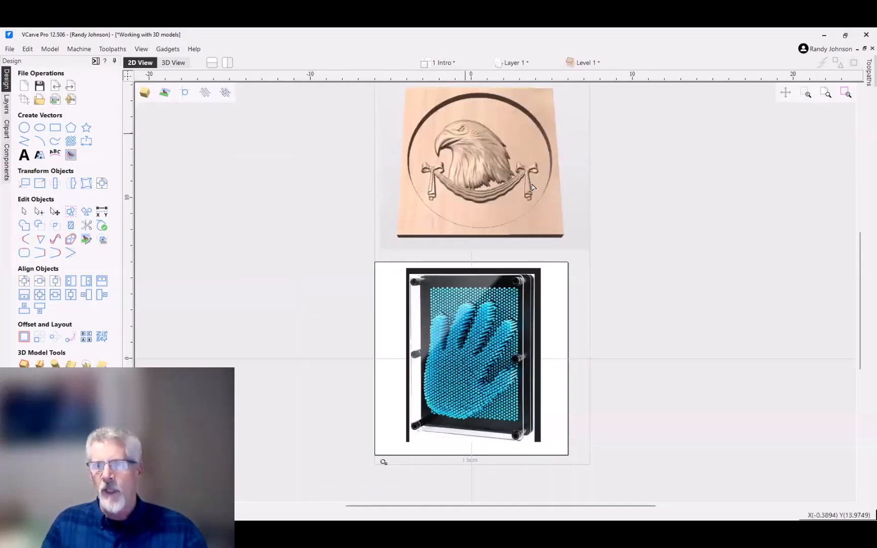
Step: Move the pin-art hand picture horizontally off the job area so the material is empty, and deselect it
click(487, 347)
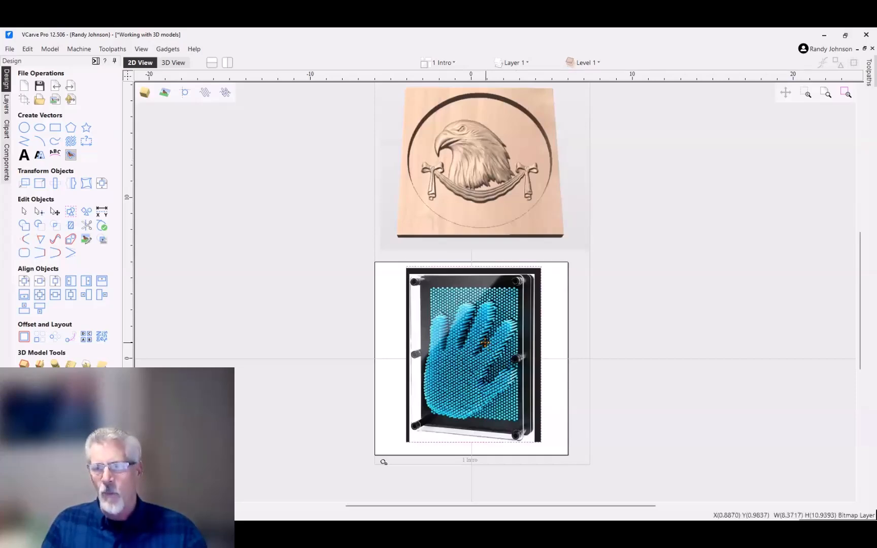
drag(485, 343, 262, 346)
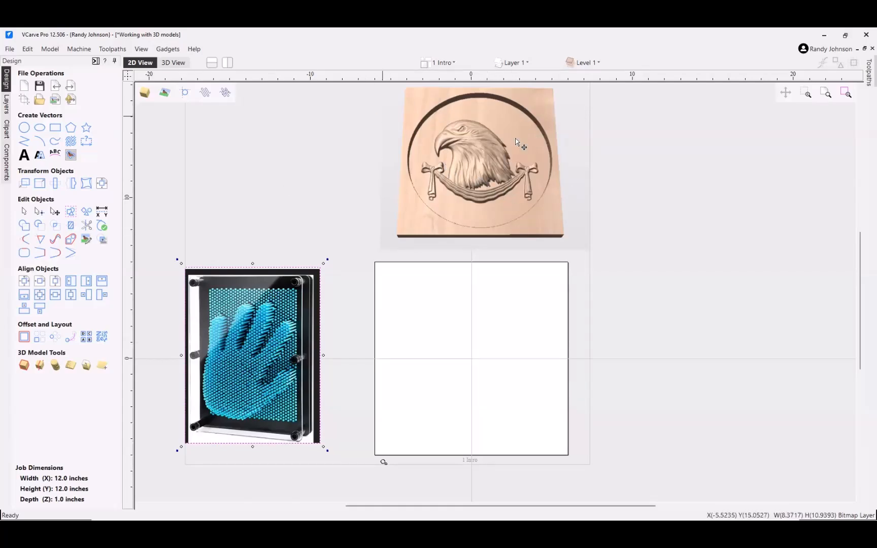
click(325, 214)
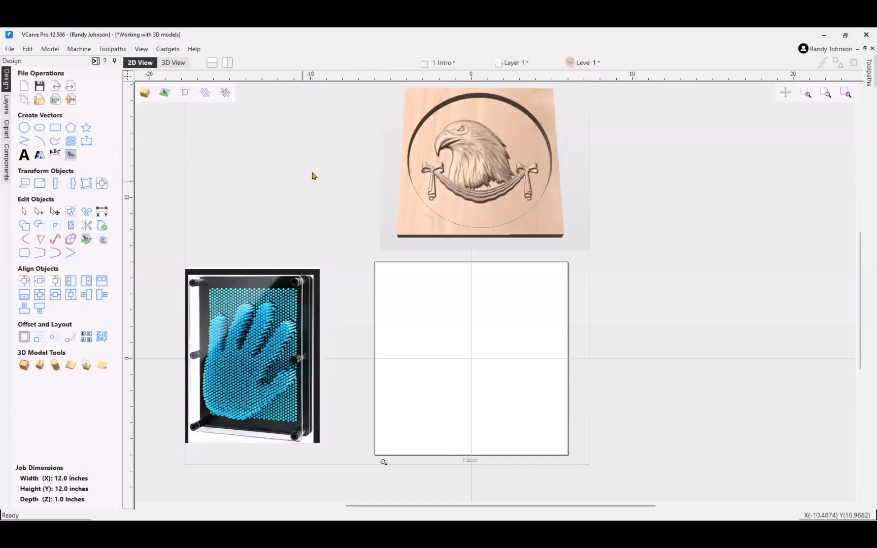
Step: Look through the clipart library's root folder and the local files, and return to the library folders
click(7, 134)
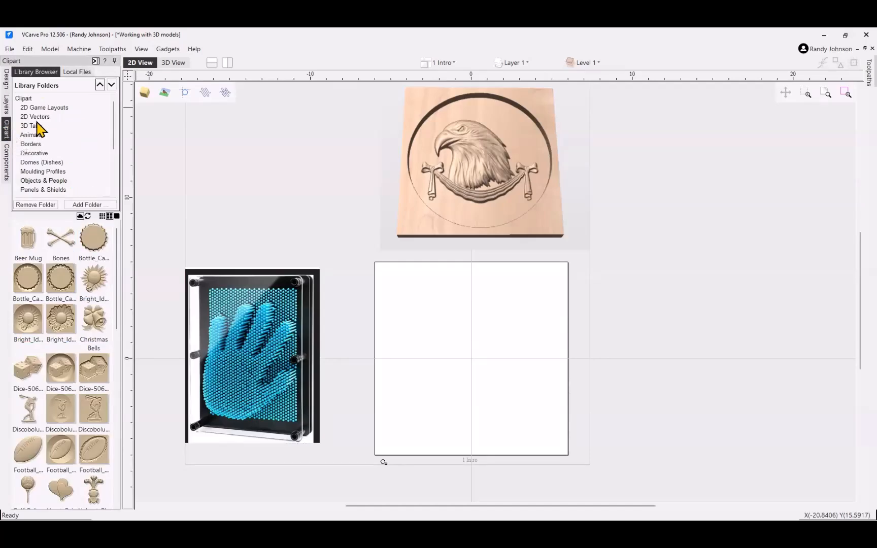
click(30, 100)
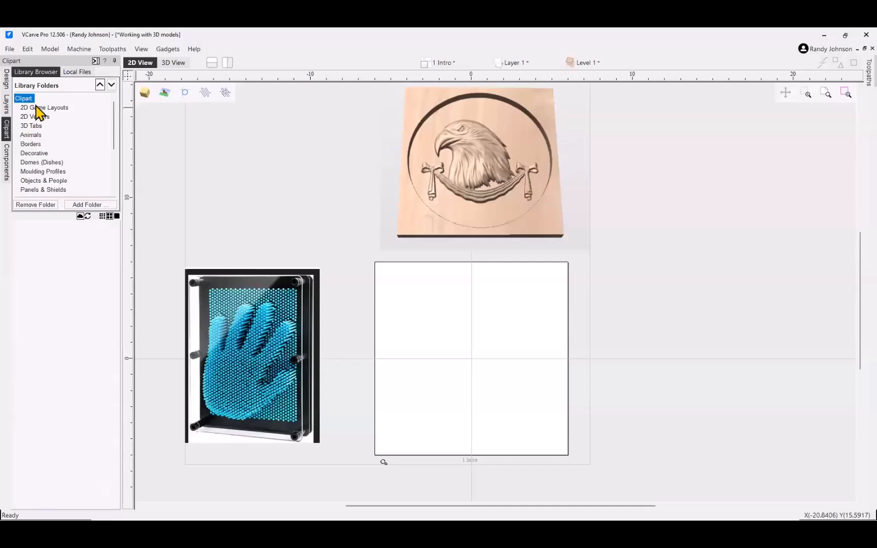
click(79, 73)
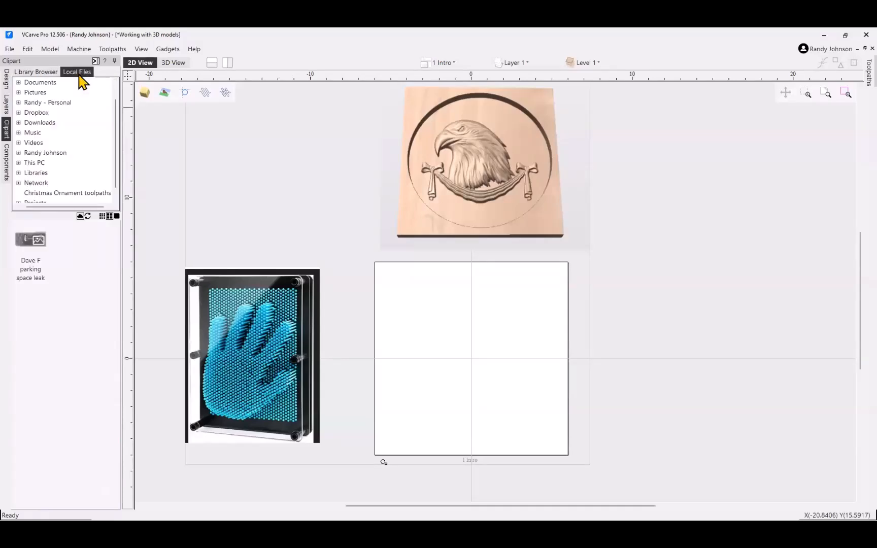
click(36, 73)
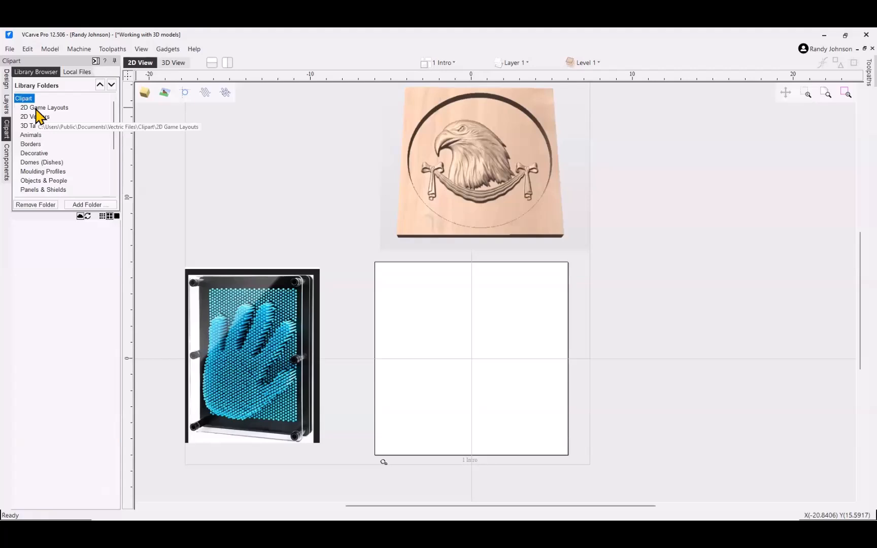
Step: Add the eagle head model without a background from the Animals clipart folder to the job
click(31, 135)
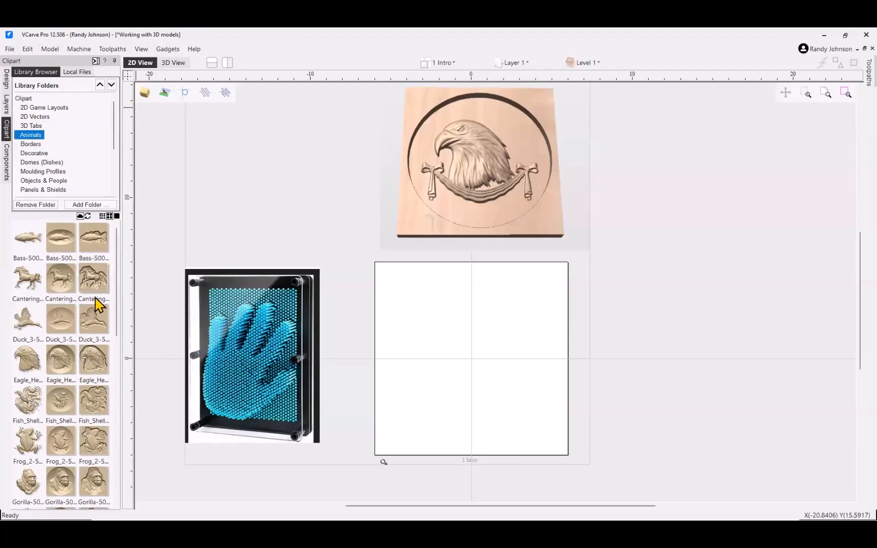
drag(117, 290, 120, 391)
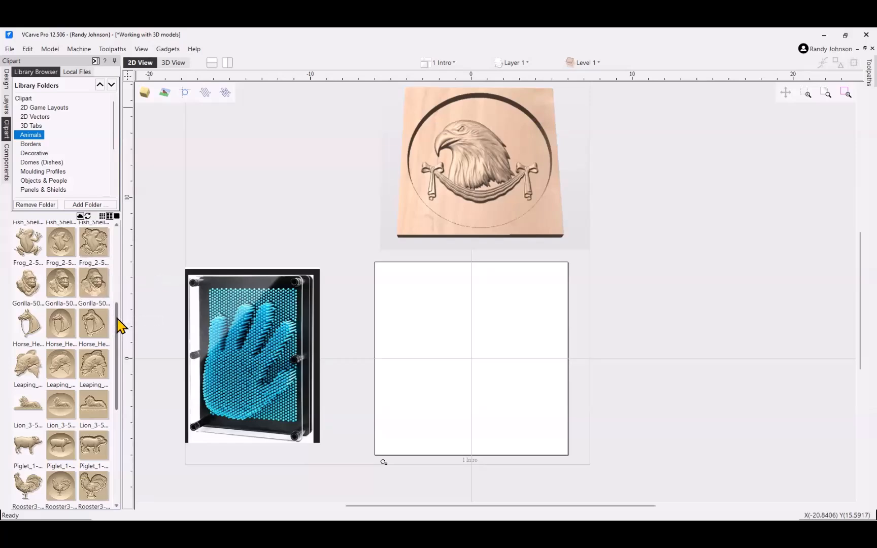
drag(117, 319, 124, 258)
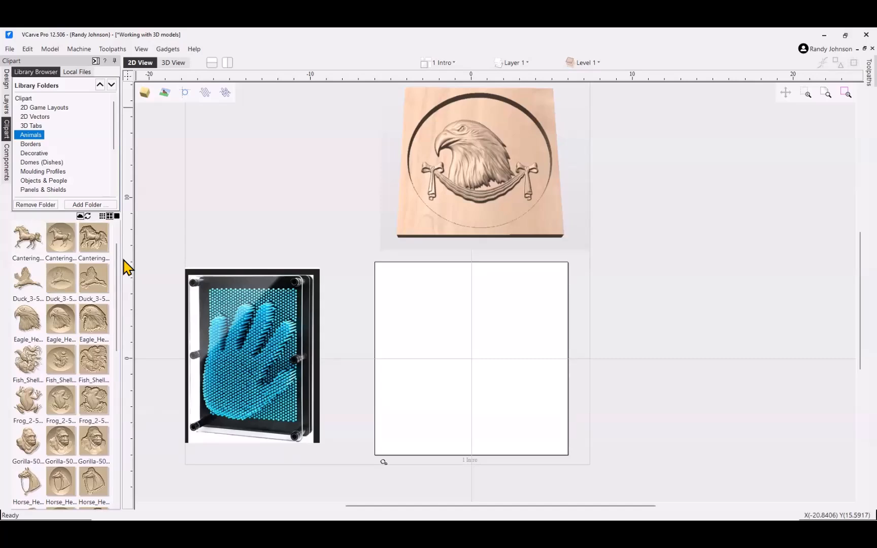
double_click(29, 327)
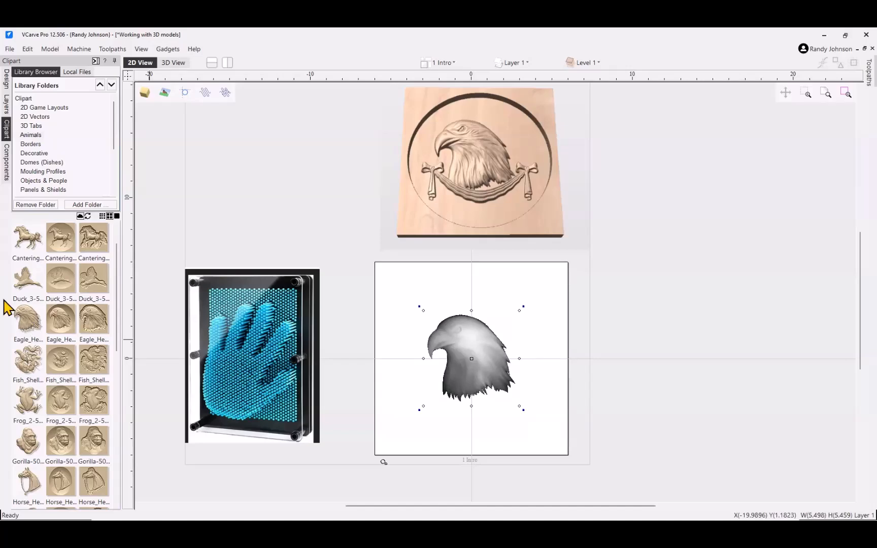
Step: Show the 2D and 3D views side by side and inspect the eagle head relief from a lower front angle
click(228, 63)
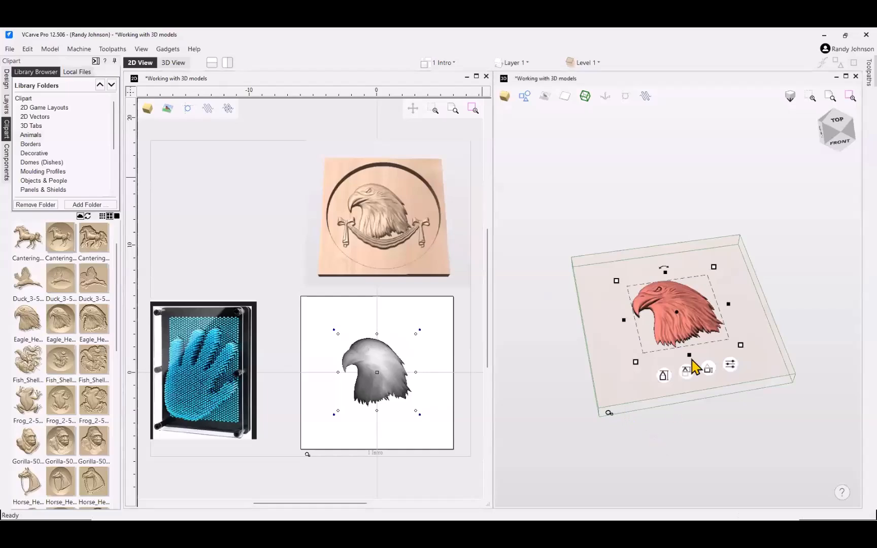
click(705, 352)
scroll(689, 382, up, 5)
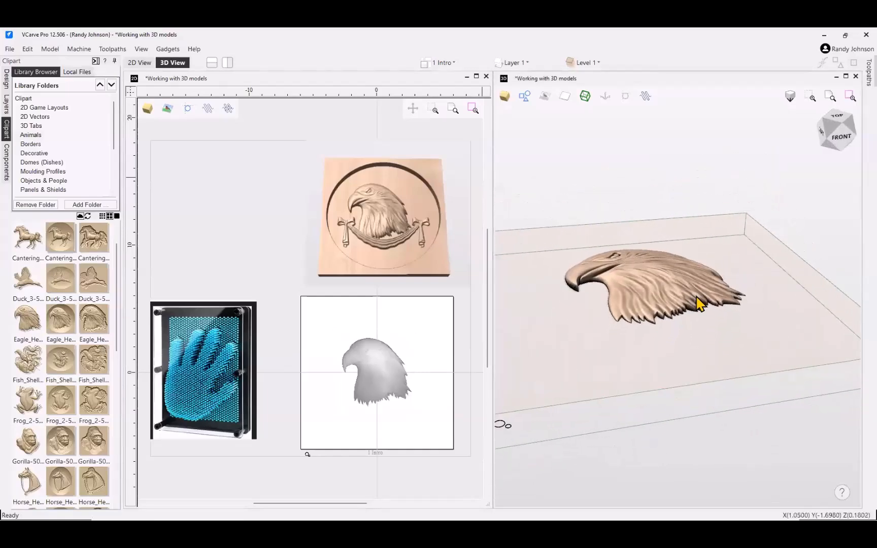
scroll(697, 300, down, 5)
drag(693, 347, 676, 352)
scroll(683, 300, down, 1)
scroll(685, 297, up, 3)
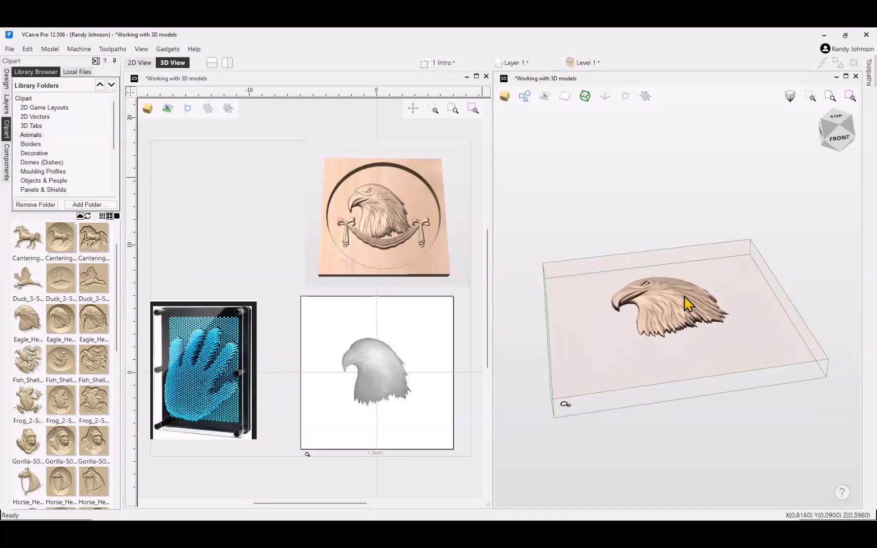
Step: Enlarge the eagle head proportionally about its centre until it fills most of the job area
click(378, 372)
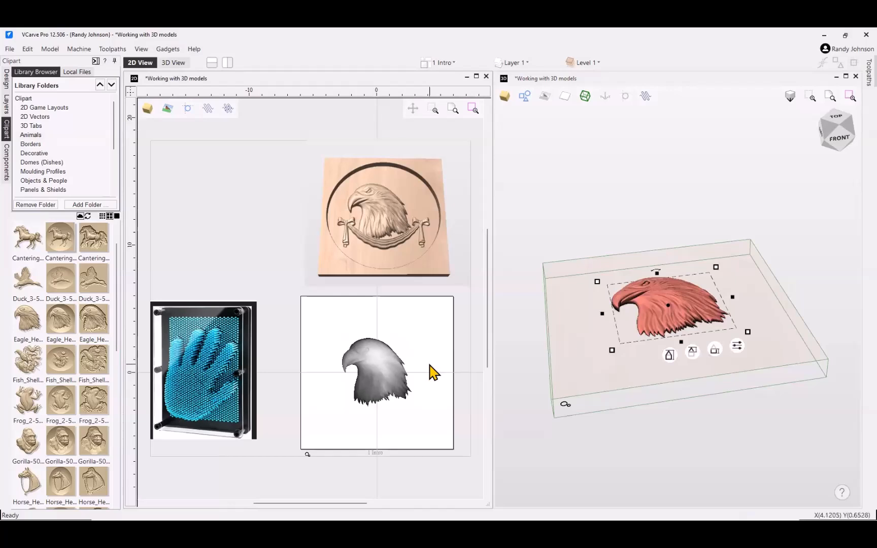
click(388, 375)
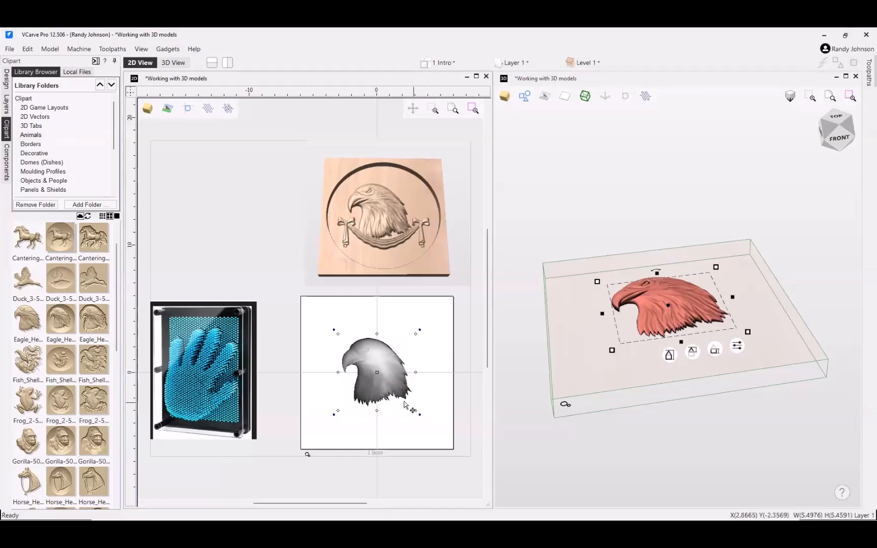
drag(420, 415, 452, 449)
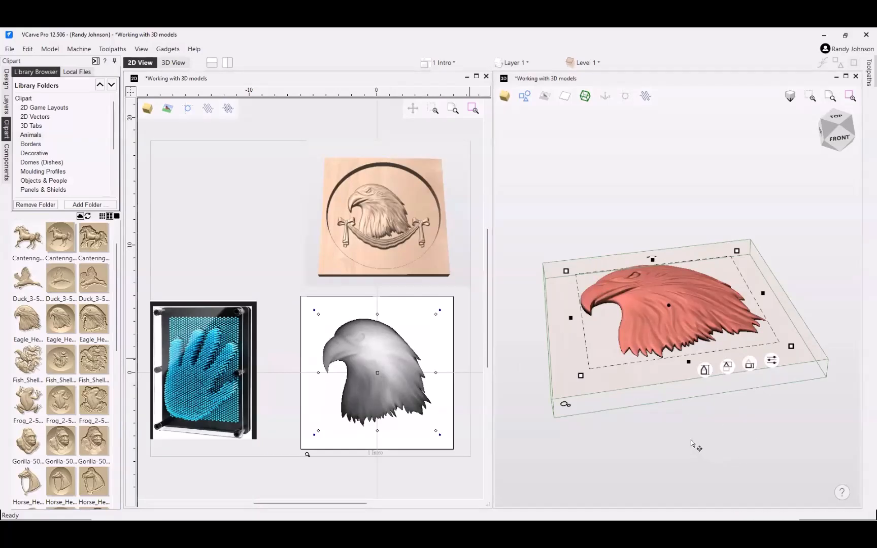
Step: Examine the eagle head relief edge-on and from above to see how it sits on the material block
drag(690, 439, 673, 371)
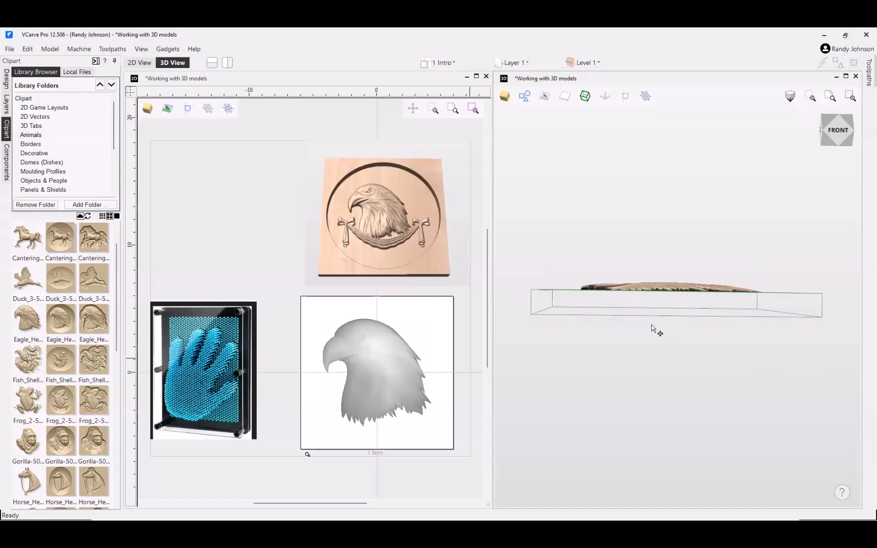
drag(656, 332, 623, 352)
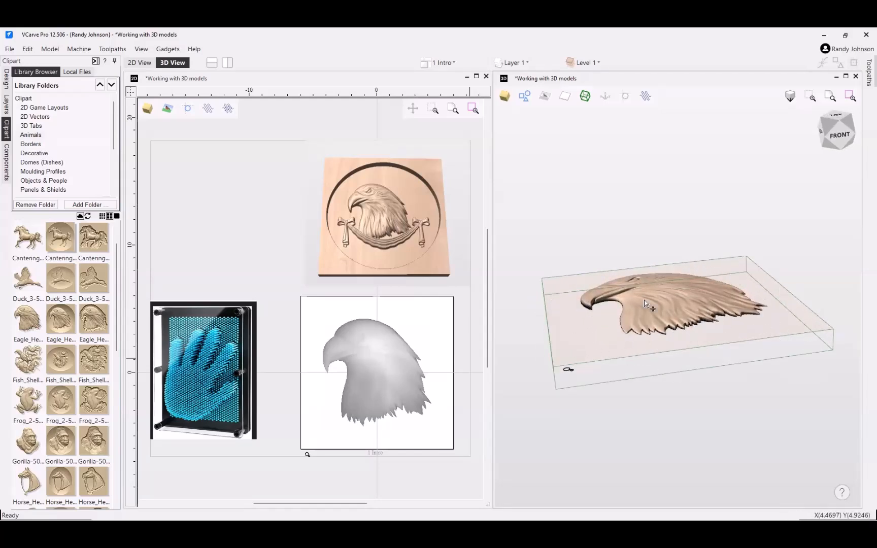
drag(729, 331, 731, 395)
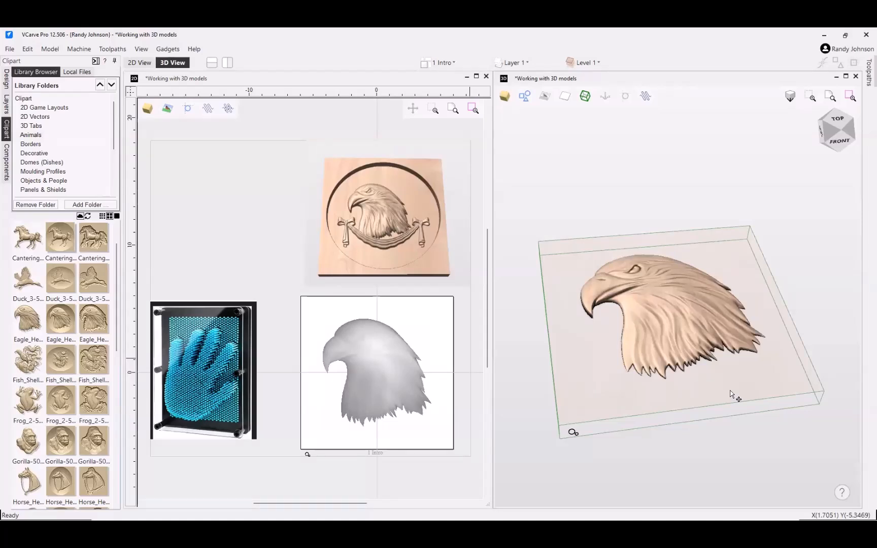
drag(683, 474, 665, 372)
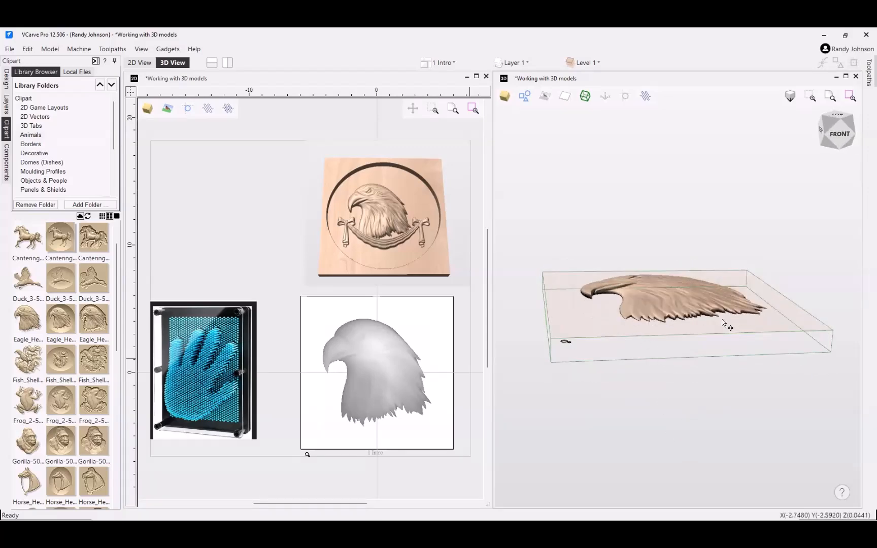
drag(635, 329, 666, 359)
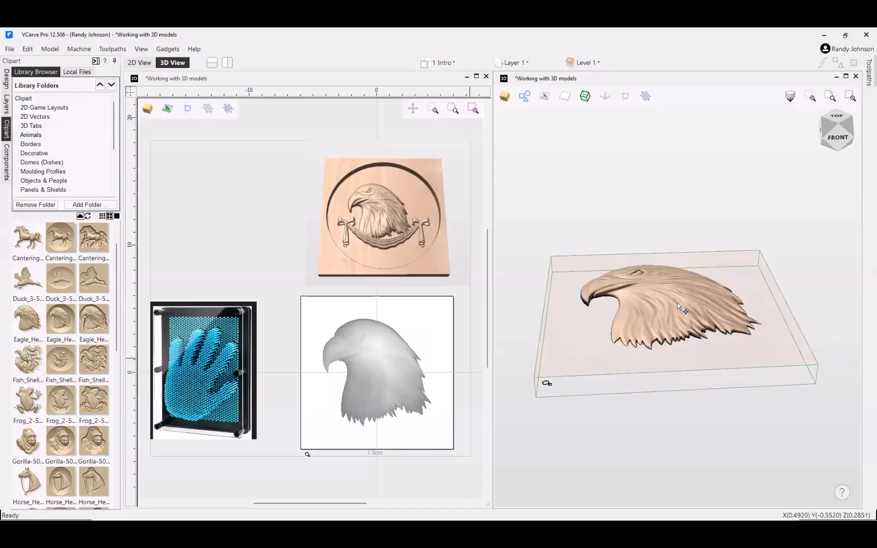
drag(672, 308, 694, 332)
right_click(558, 317)
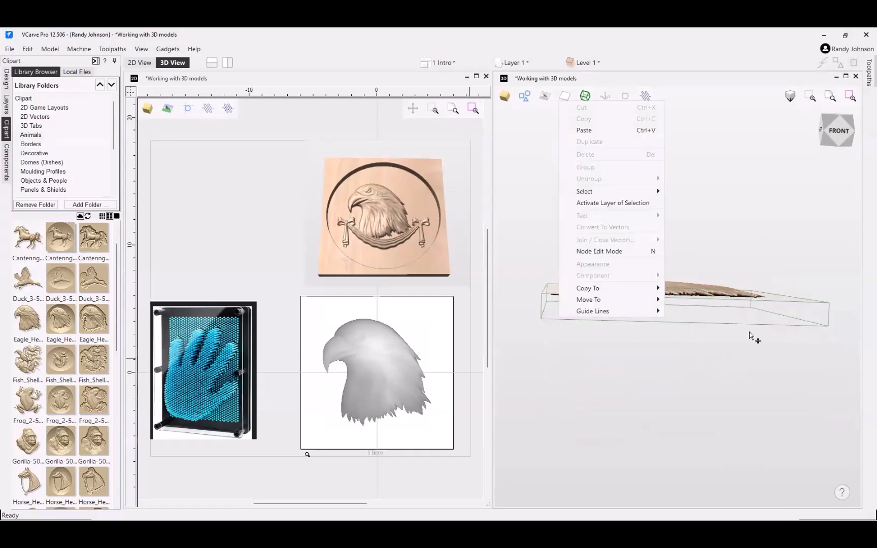
drag(748, 331, 652, 296)
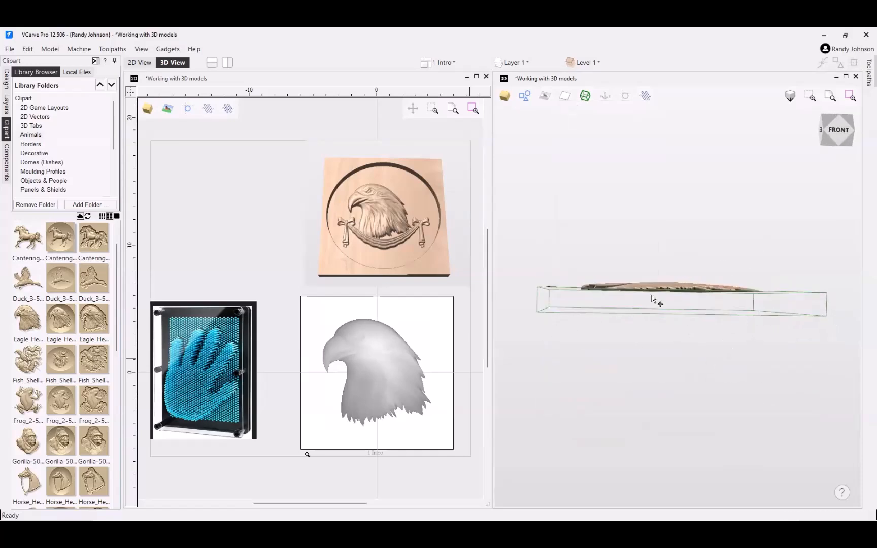
Step: Hide the material block outline in the 3D view, show it again, and view the relief from a low front angle
click(585, 96)
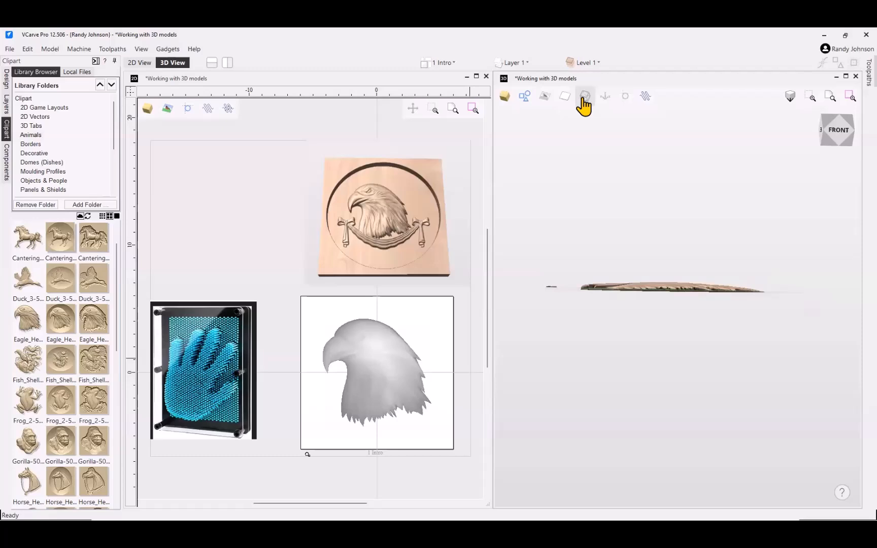
click(584, 97)
drag(639, 204, 666, 304)
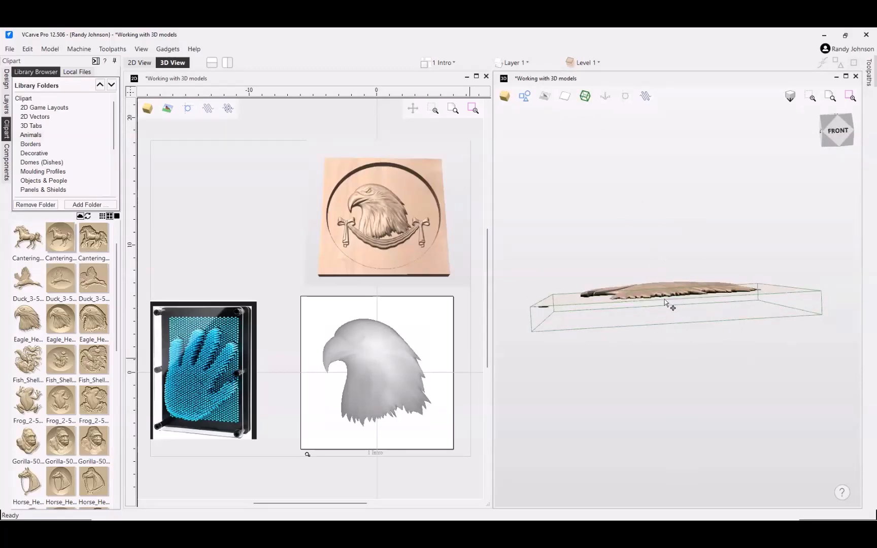
drag(723, 349, 720, 364)
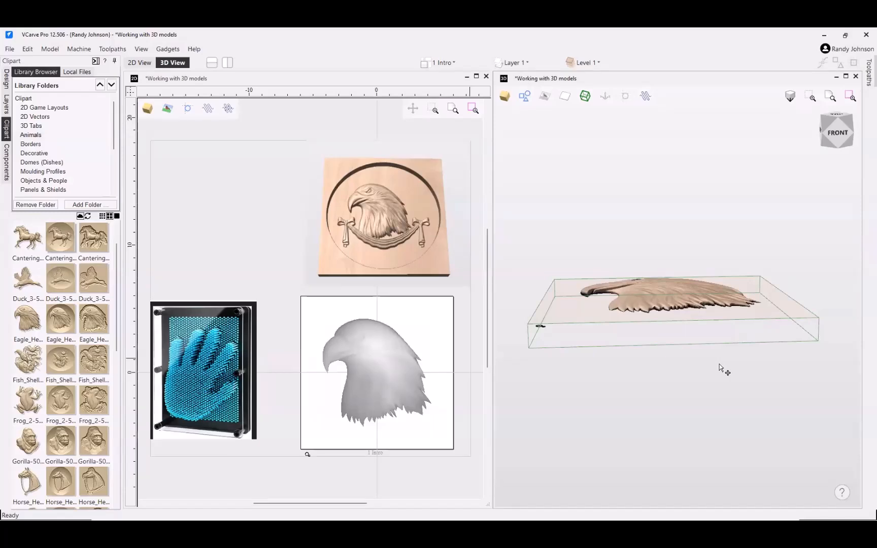
Step: Save the job file
click(6, 80)
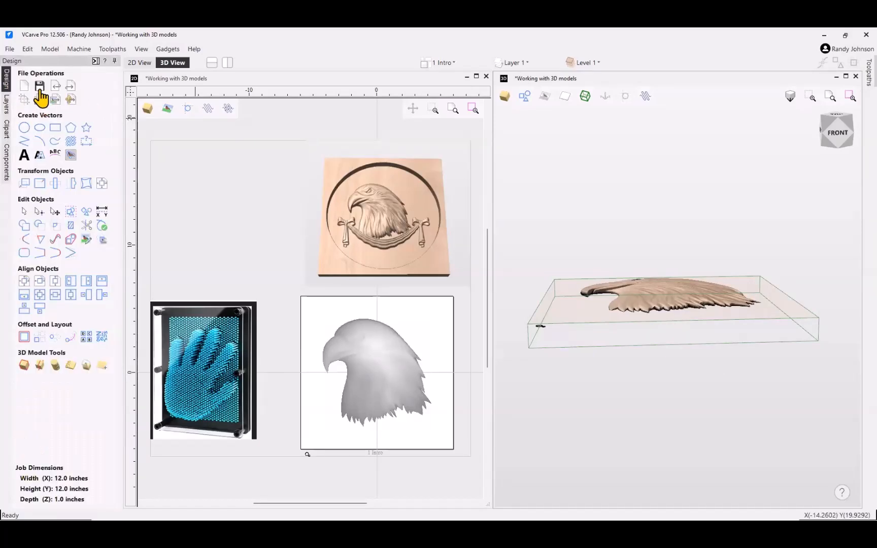
click(40, 87)
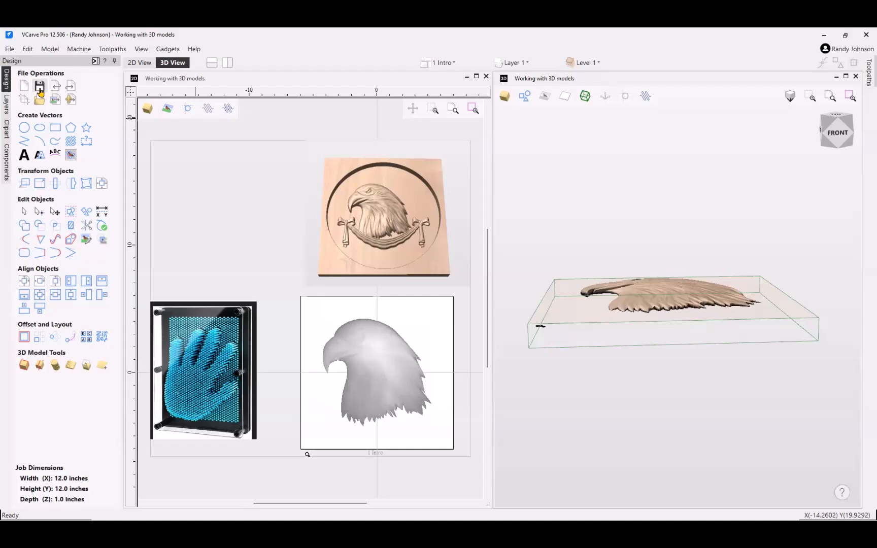
click(226, 217)
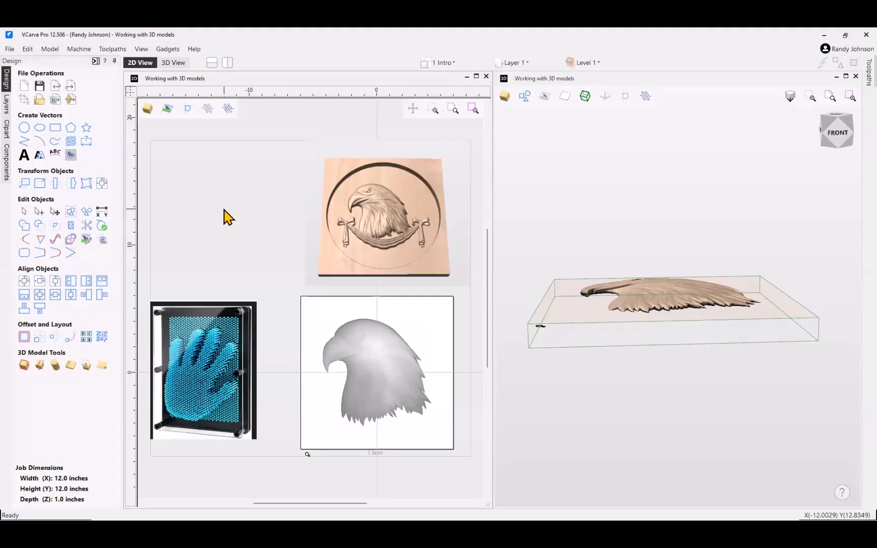
Step: Show the toolpath operations and open the material setup for the job
scroll(227, 218, down, 1)
drag(573, 249, 620, 271)
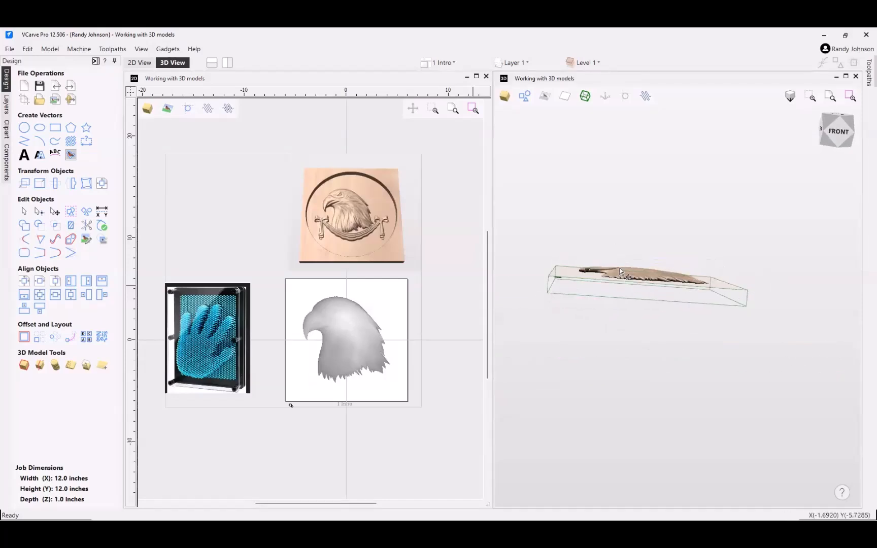
mouse_move(622, 310)
mouse_down()
mouse_move(656, 304)
mouse_move(610, 303)
mouse_move(624, 345)
mouse_move(635, 319)
mouse_up()
drag(689, 303, 616, 316)
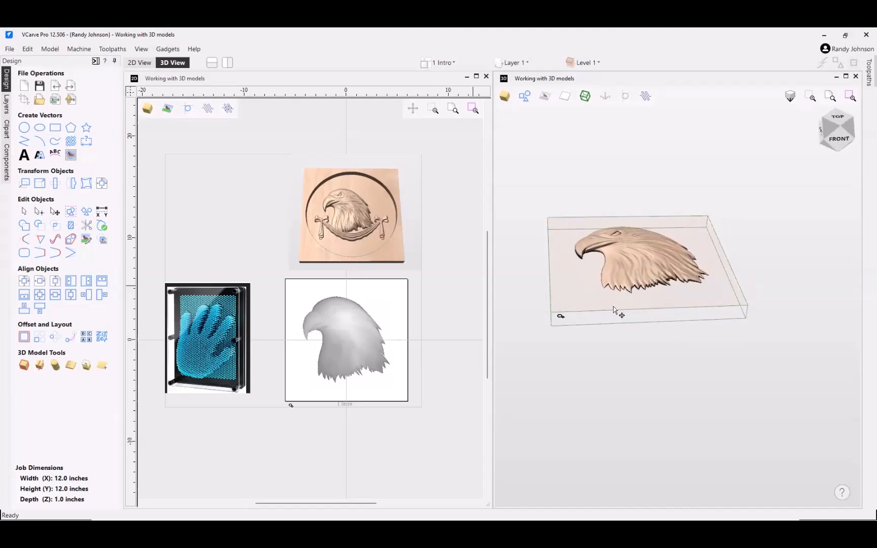
click(866, 75)
click(859, 62)
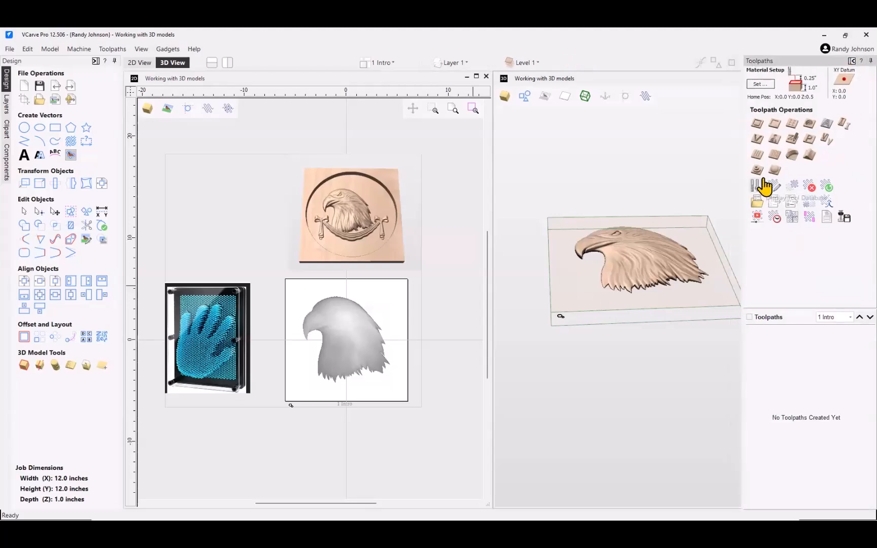
click(760, 84)
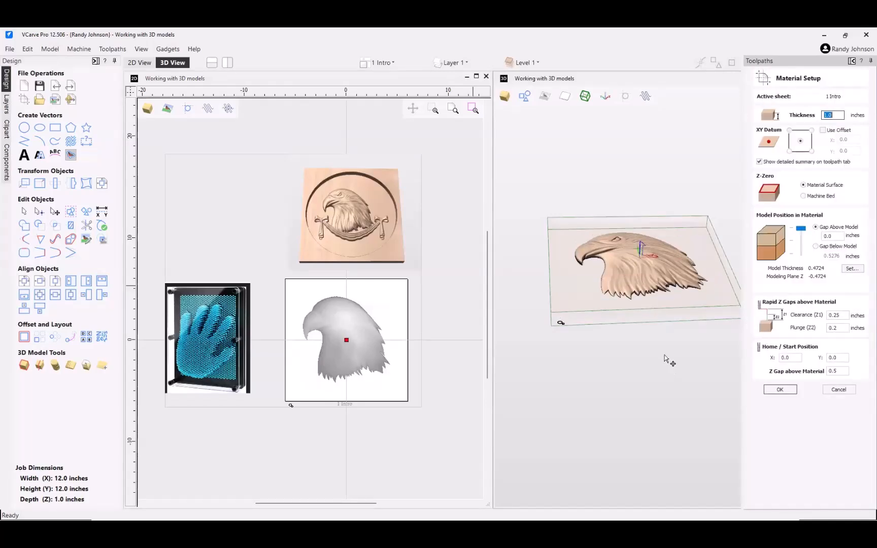
Step: Try the model midway and at the bottom of the material, and return it to a 0.0 inch gap above the model
drag(666, 362, 666, 267)
drag(545, 293, 610, 299)
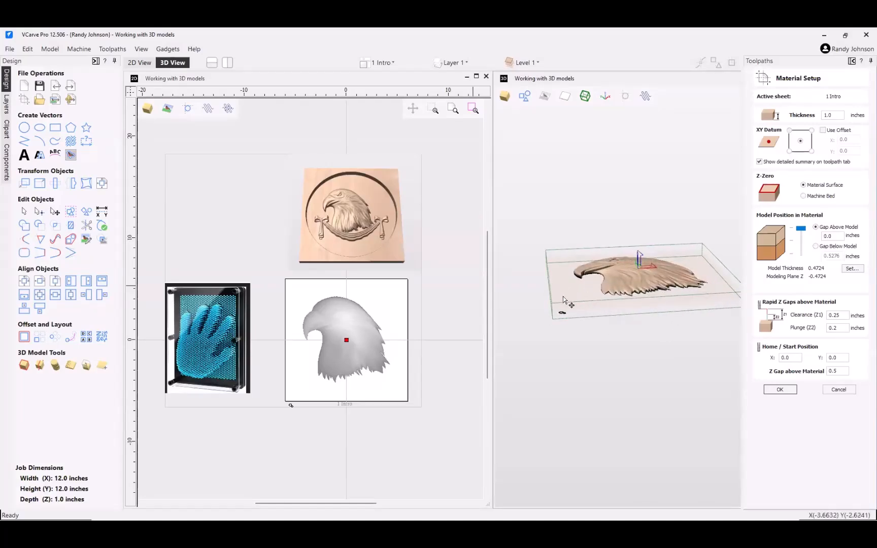
drag(669, 348, 651, 347)
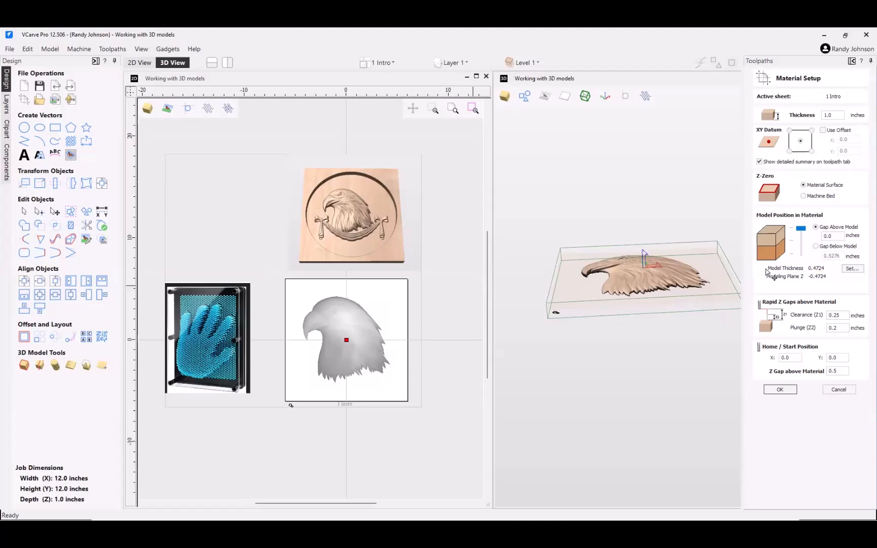
drag(650, 292, 654, 323)
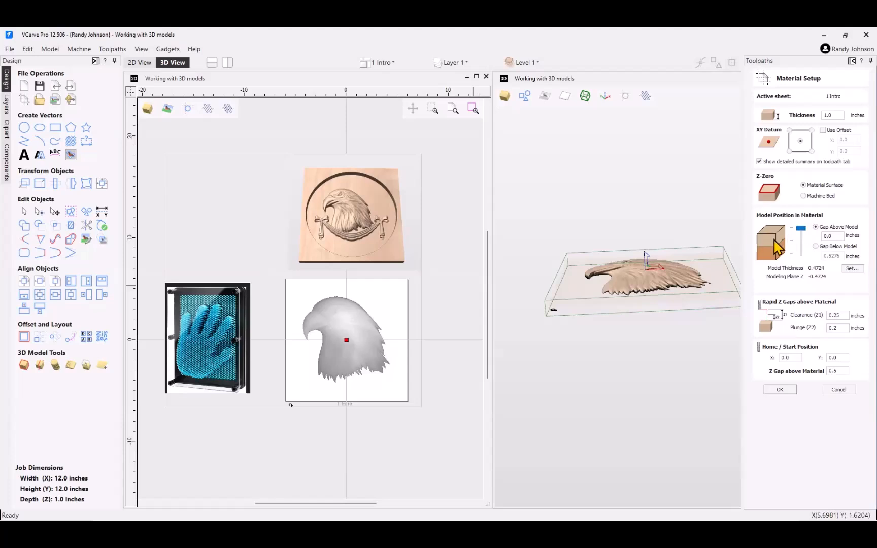
drag(801, 229, 800, 242)
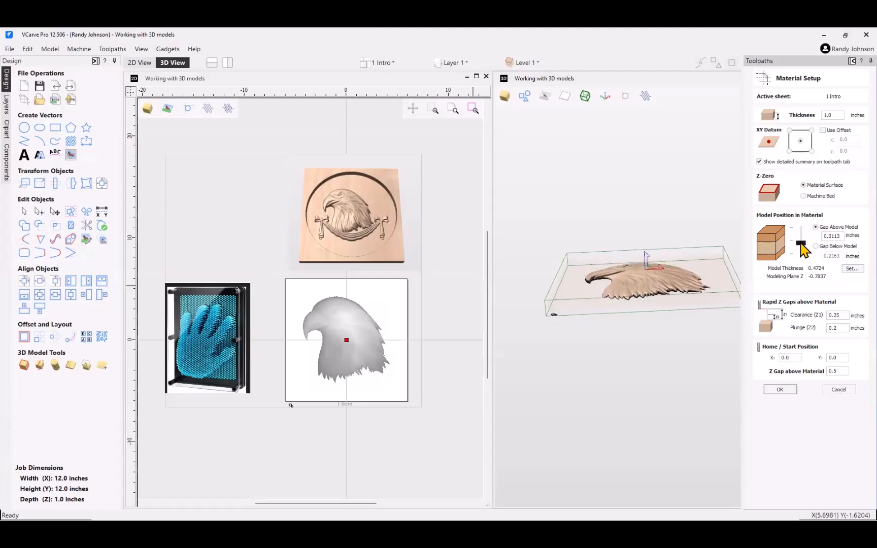
drag(803, 246, 802, 274)
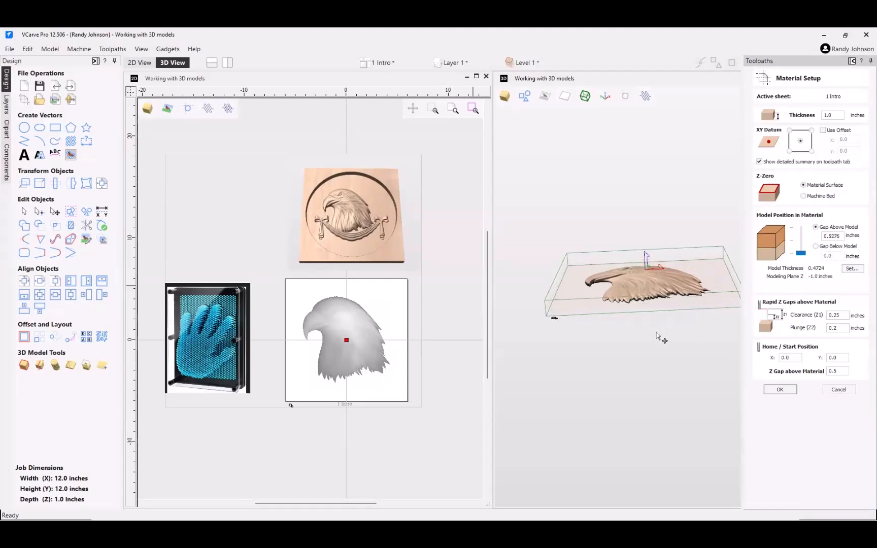
drag(657, 336, 663, 282)
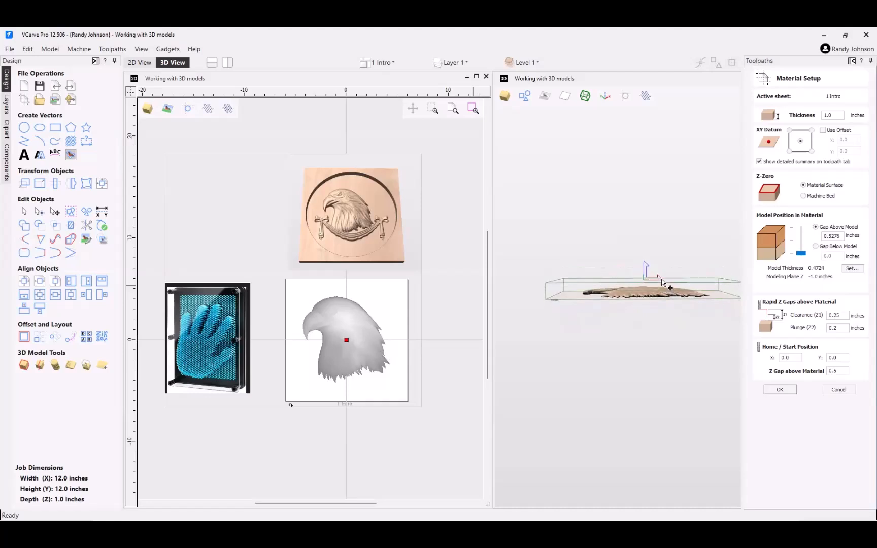
scroll(636, 290, up, 5)
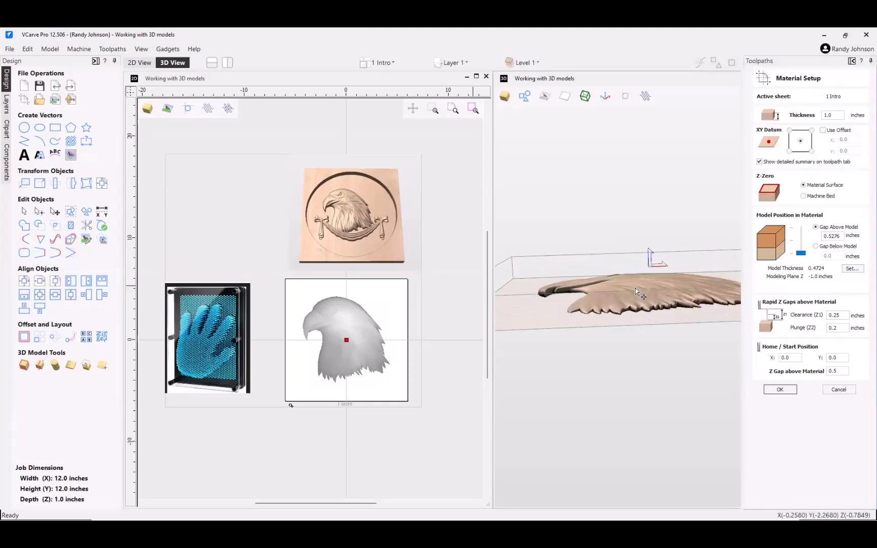
scroll(635, 293, down, 2)
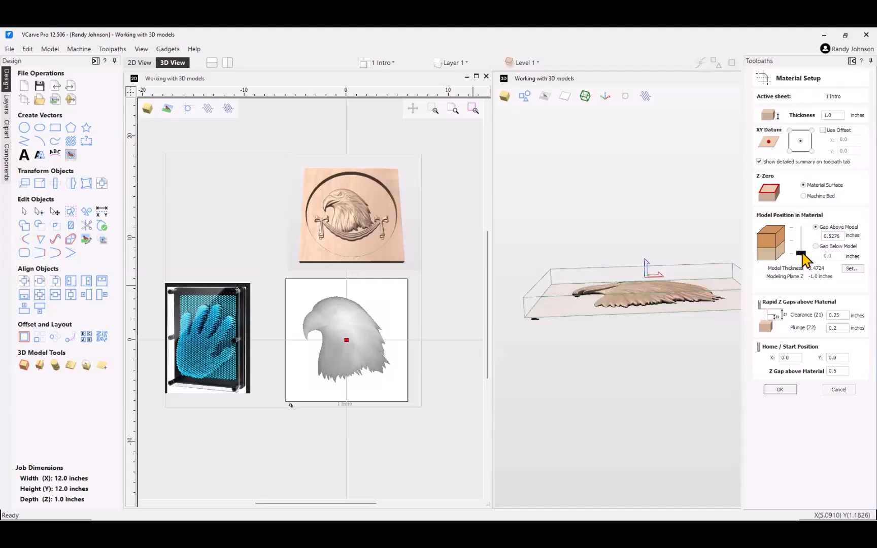
drag(803, 253, 803, 227)
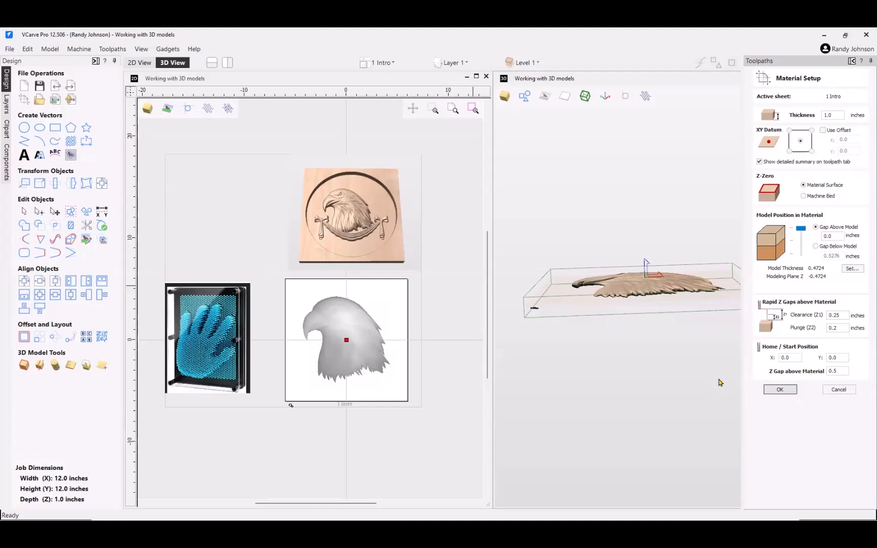
Step: Refit the 2D and 3D views side by side and shrink the eagle head slightly from its upper-right corner
click(226, 62)
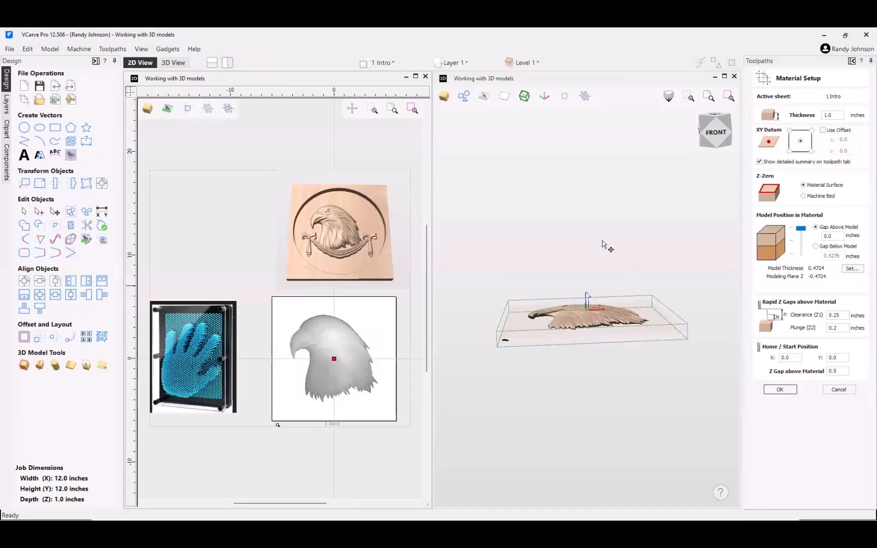
drag(639, 251, 607, 305)
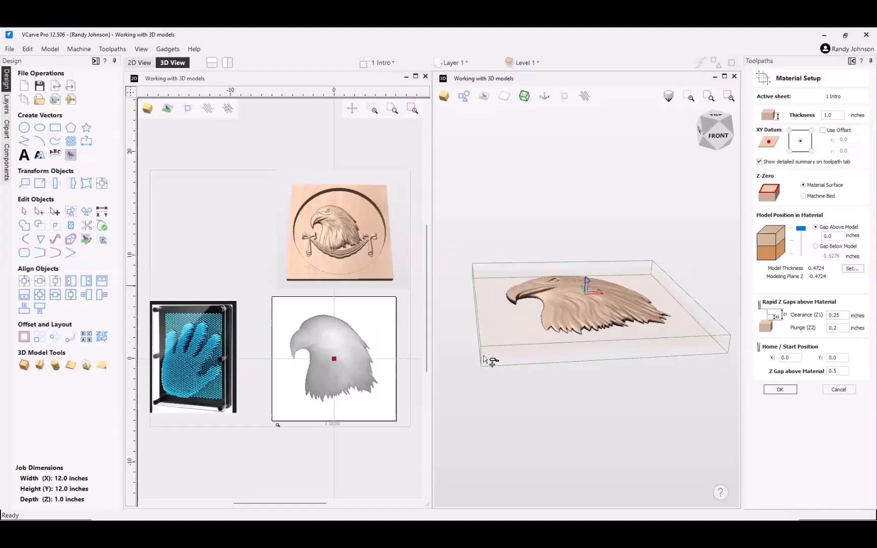
click(344, 362)
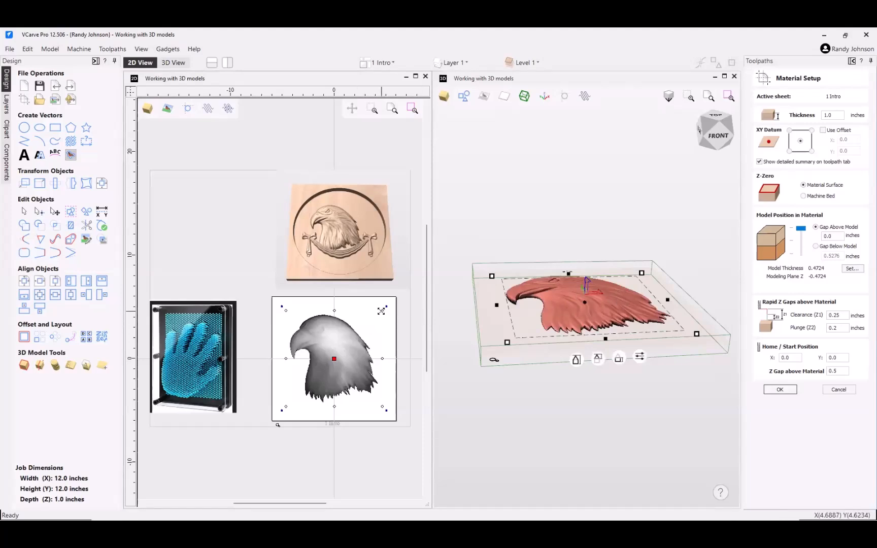
mouse_move(382, 311)
mouse_down()
mouse_move(355, 340)
mouse_move(372, 309)
mouse_up()
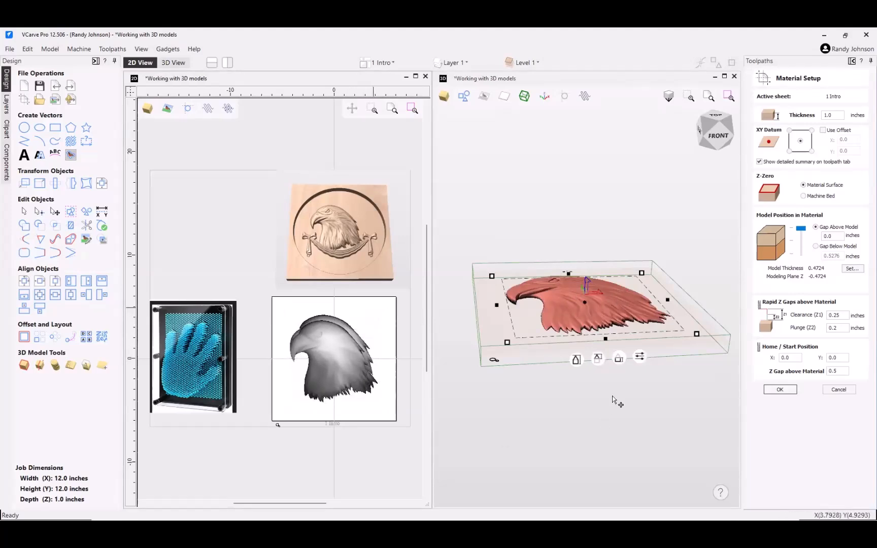
Step: Set the eagle head's shape height to 0.5 inches and view the relief from a higher angle
click(597, 361)
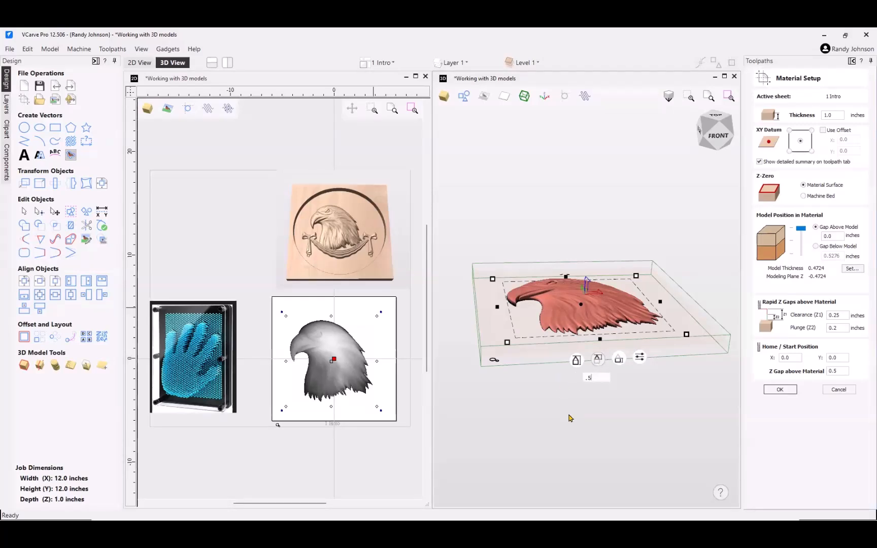
key(Return)
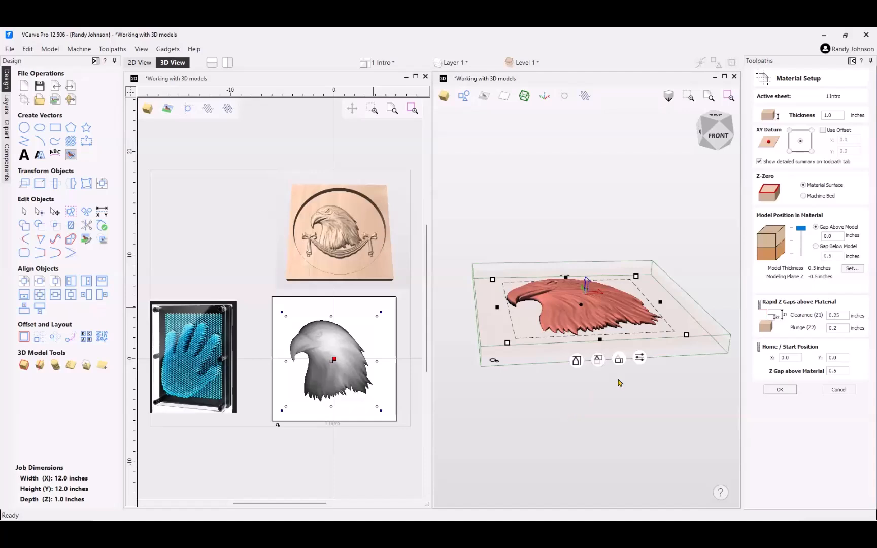
click(599, 366)
drag(615, 401, 635, 455)
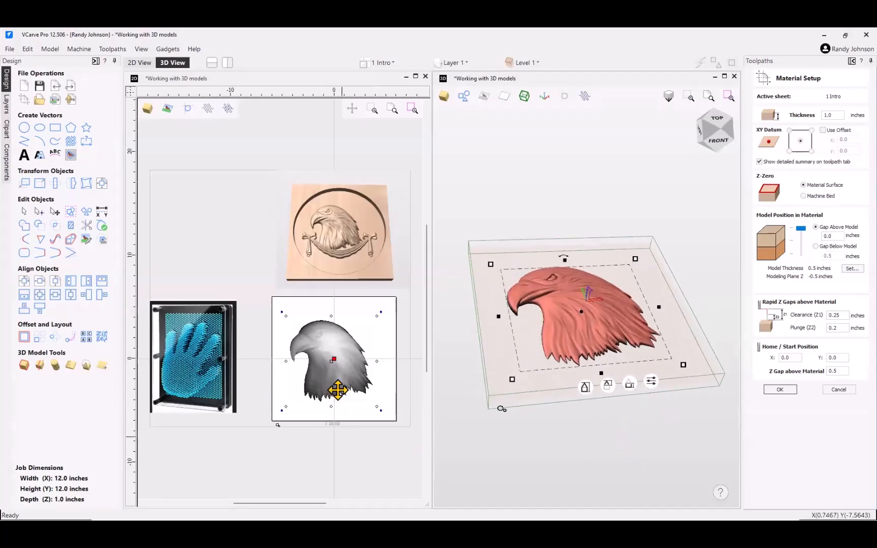
Step: Show the component tree and check the eagle head component's combine mode, base and total height
click(7, 162)
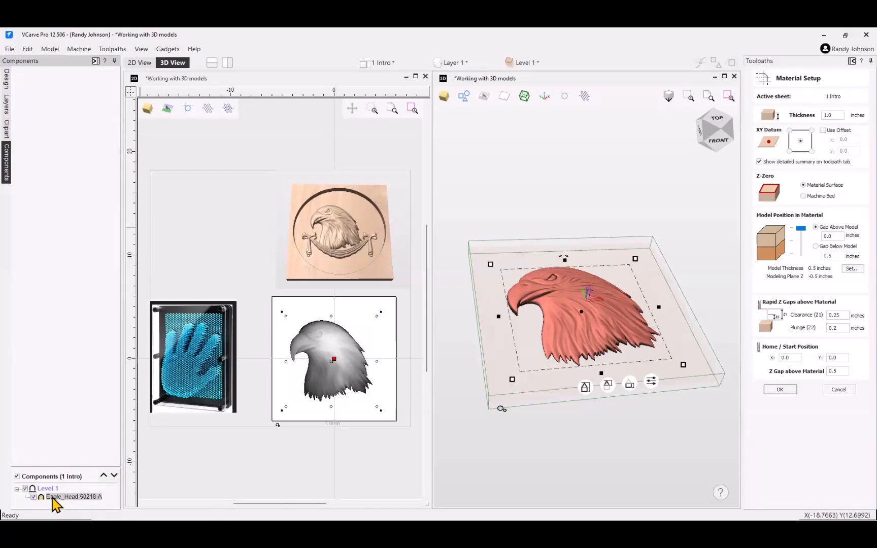
mouse_move(53, 498)
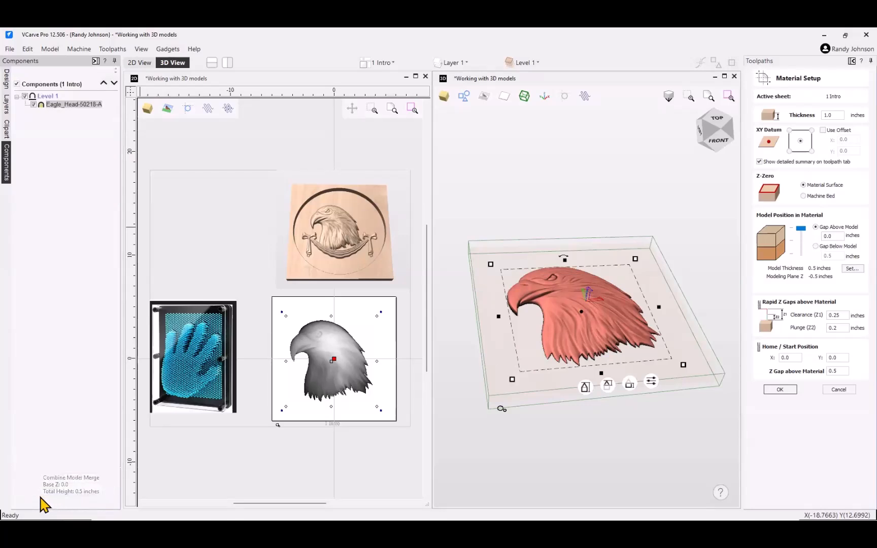
Step: Open the eagle head's component properties, set its shape height to 0.75 inches, and view the relief from a low front angle
double_click(50, 105)
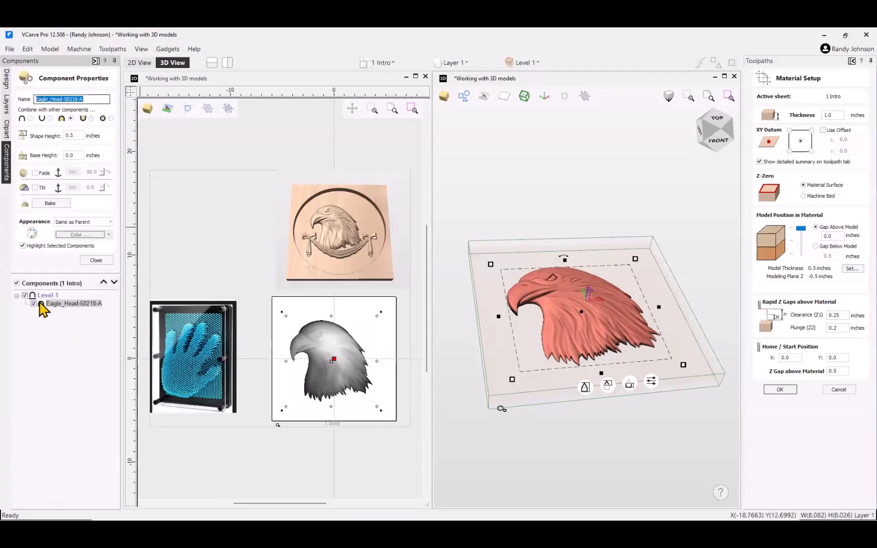
mouse_move(41, 306)
double_click(79, 136)
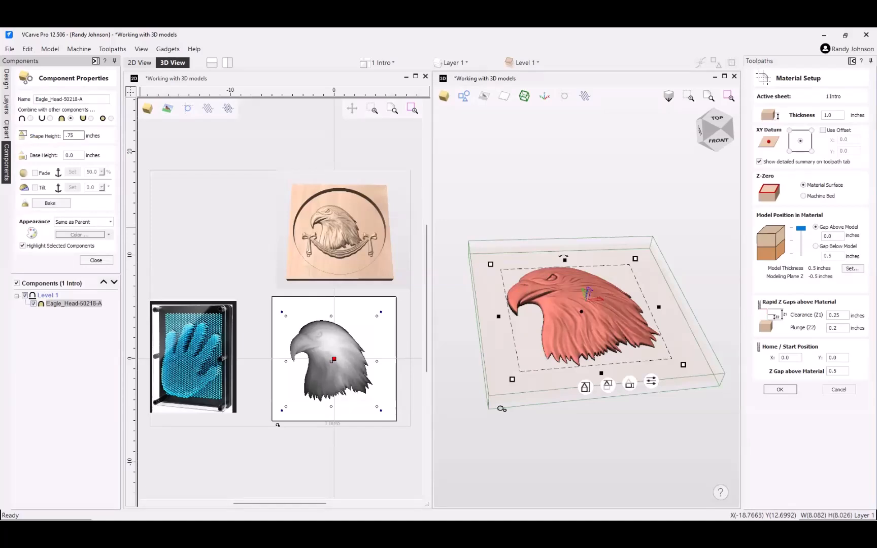
key(Tab)
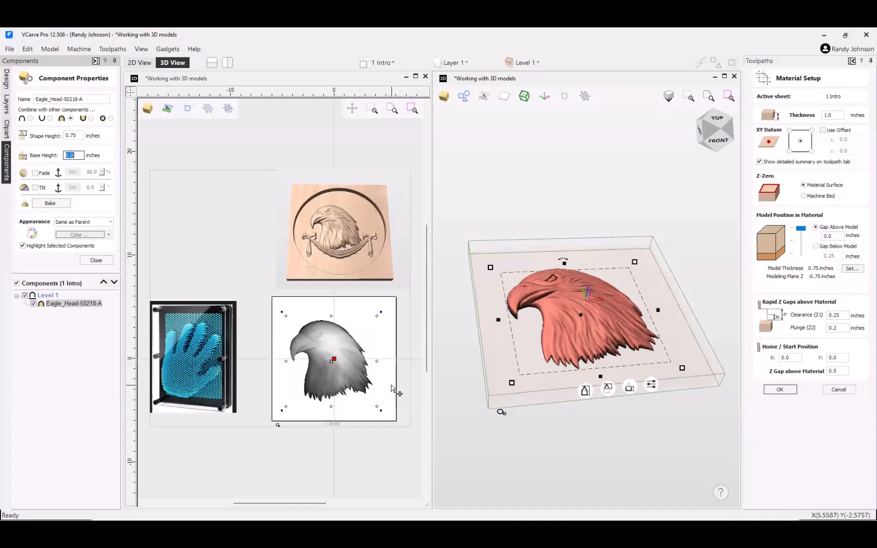
drag(610, 454, 622, 384)
mouse_move(644, 316)
mouse_down()
mouse_move(630, 345)
mouse_move(623, 300)
mouse_move(629, 317)
mouse_up()
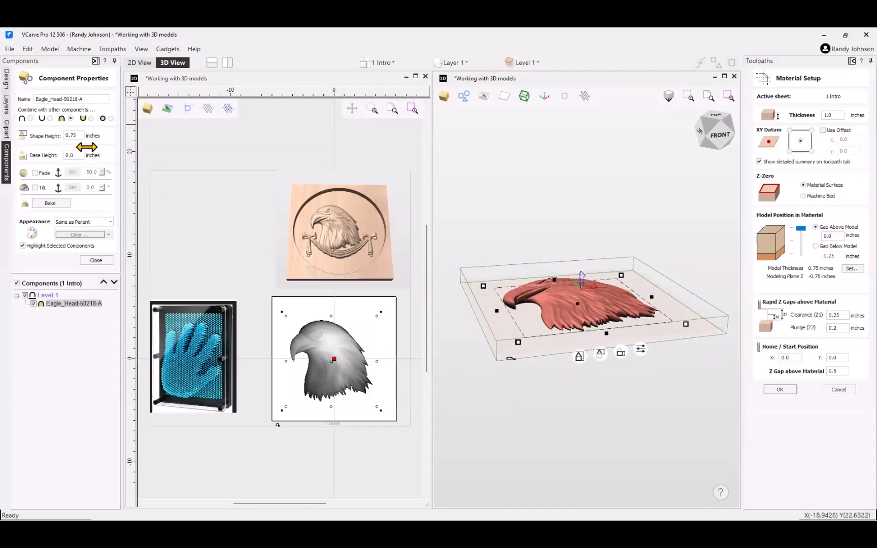
Step: Set the eagle head's base height to 0.25 inches and inspect the raised edge from the front
double_click(80, 155)
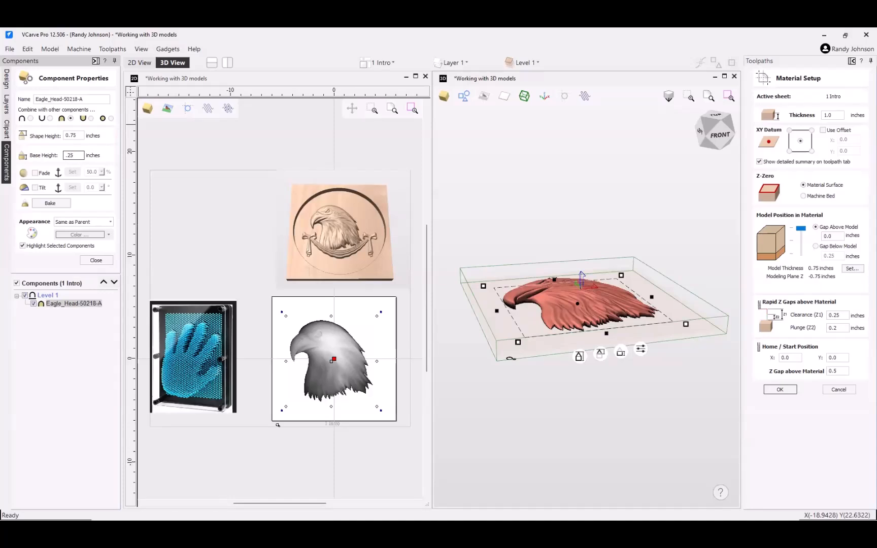
key(Tab)
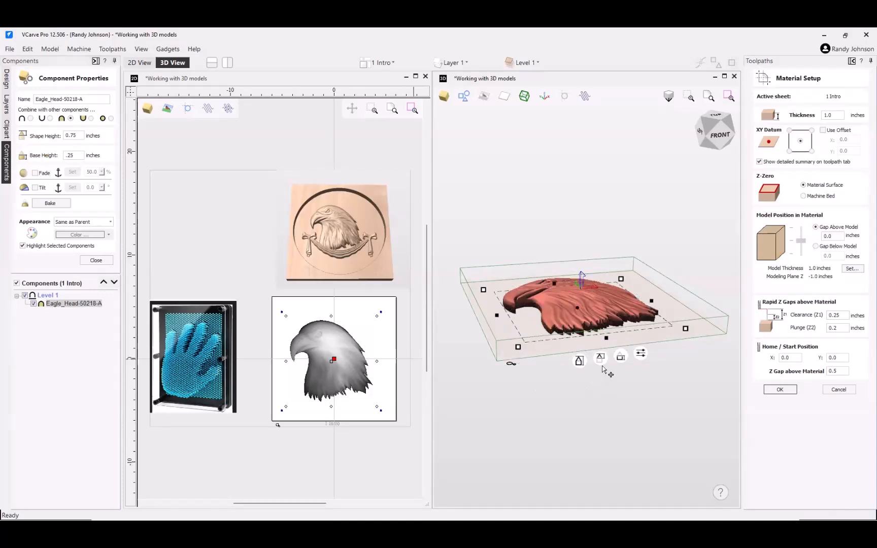
scroll(557, 335, up, 2)
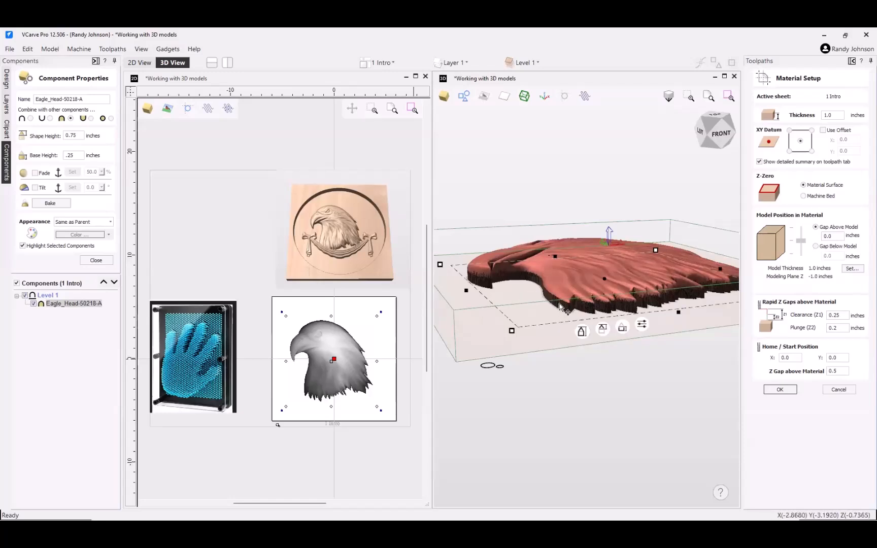
drag(640, 363, 606, 295)
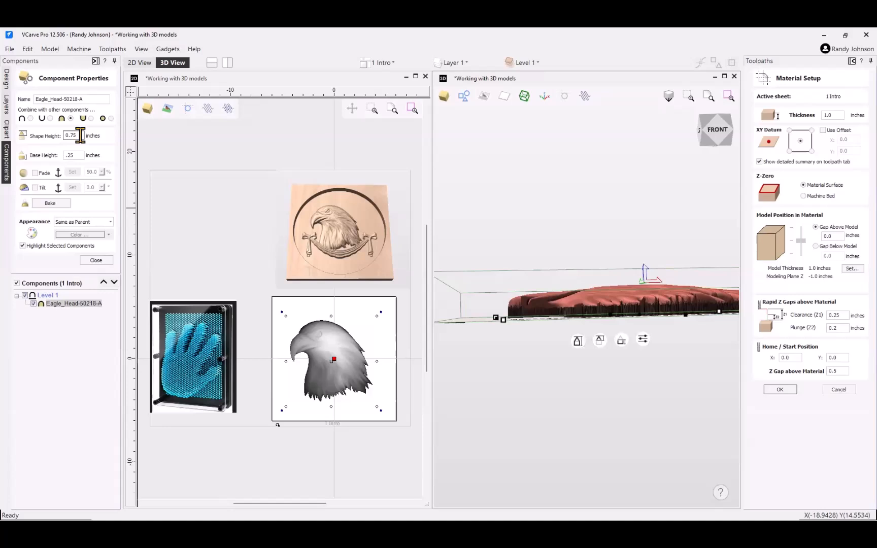
Step: Set the eagle head's shape height to 0.25 and base height to 0.75 inches, and examine the relief from several angles
click(80, 136)
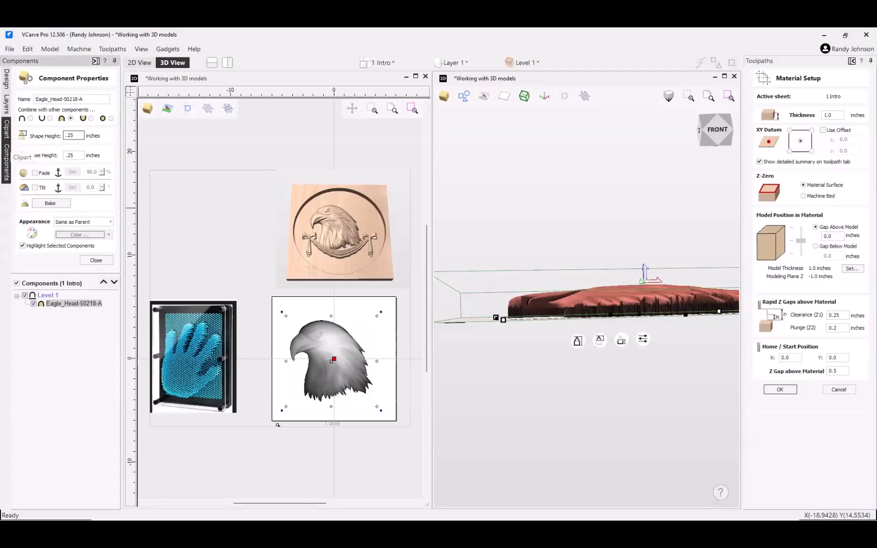
key(Tab)
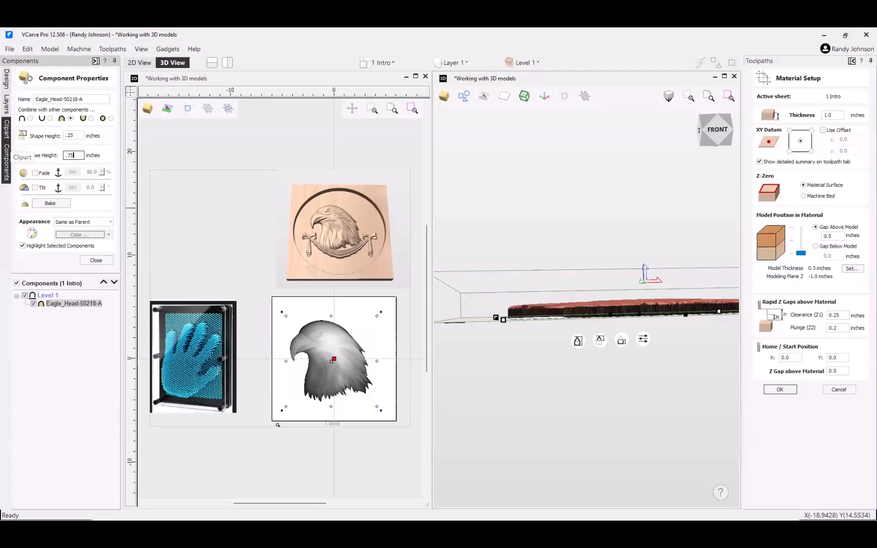
key(Tab)
drag(583, 256, 571, 204)
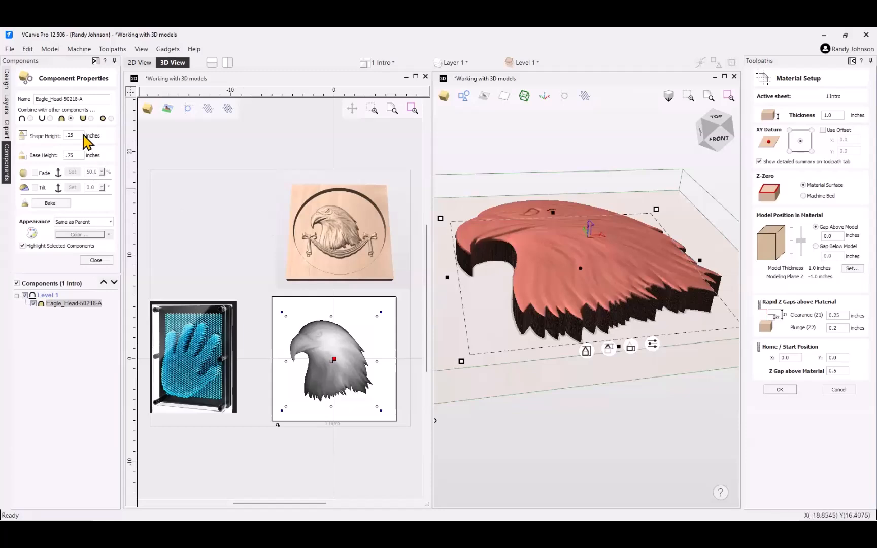
drag(82, 135, 37, 138)
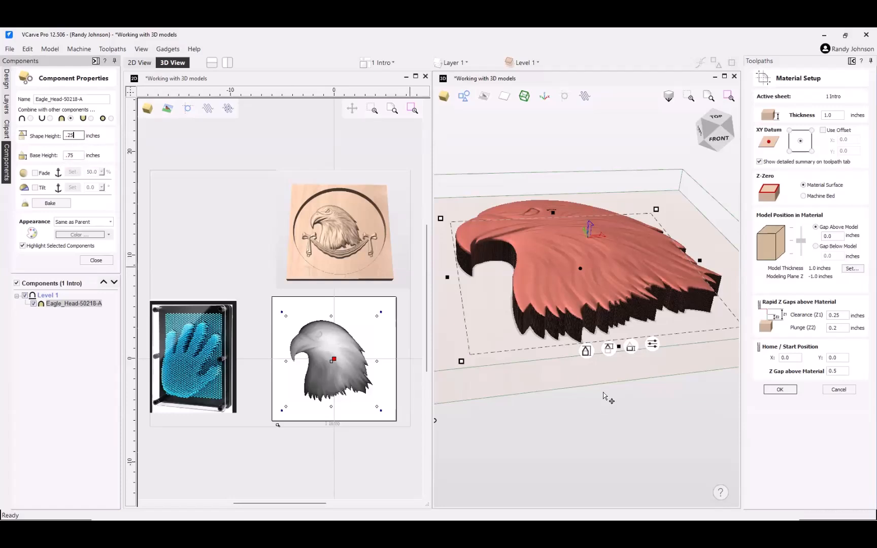
drag(607, 391, 548, 366)
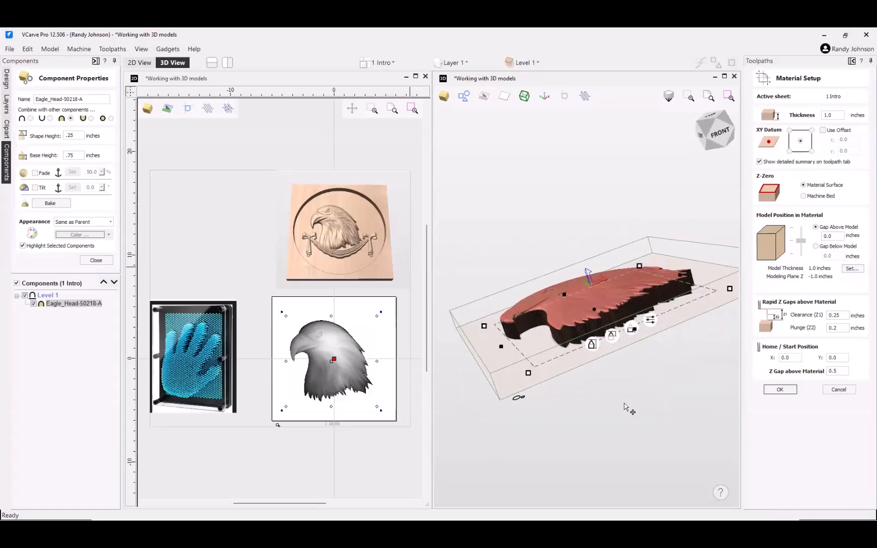
drag(629, 410, 655, 385)
drag(656, 416, 584, 353)
Step: Set the eagle head's shape height to 0.5 and base height to 0 inches, and close the component properties
drag(83, 136, 19, 139)
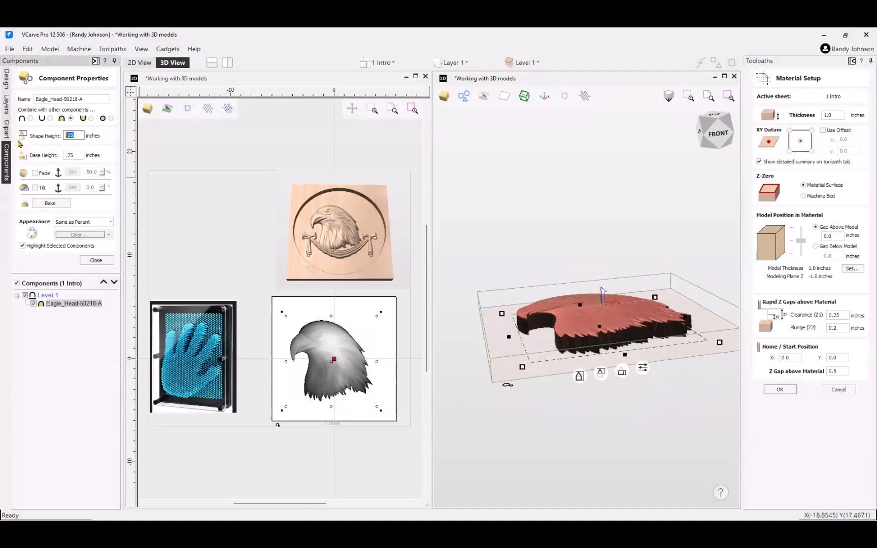
text(.5)
key(Tab)
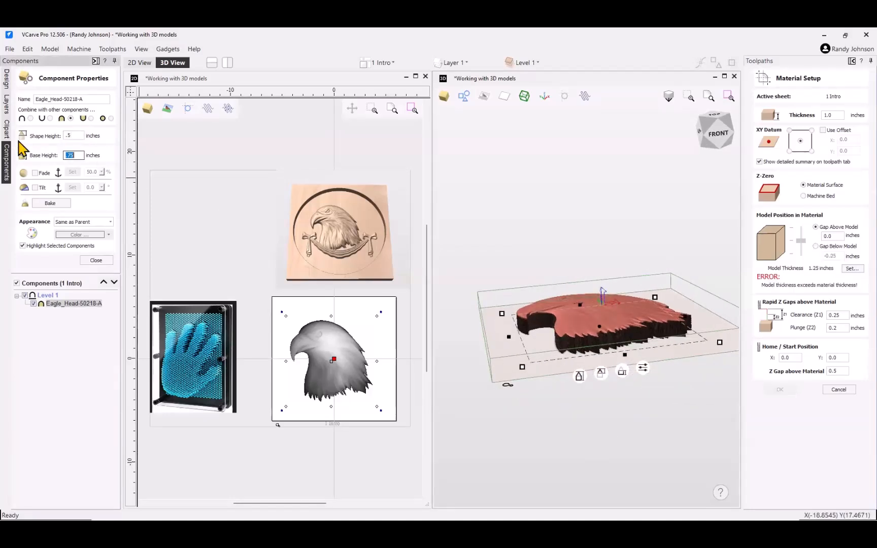
text(0)
key(Tab)
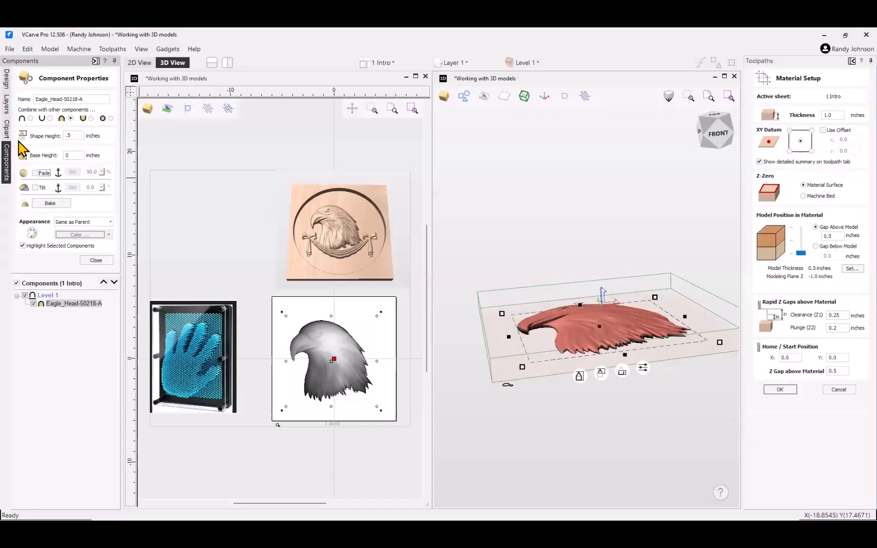
mouse_move(646, 392)
mouse_down()
mouse_move(642, 456)
mouse_move(643, 397)
mouse_up()
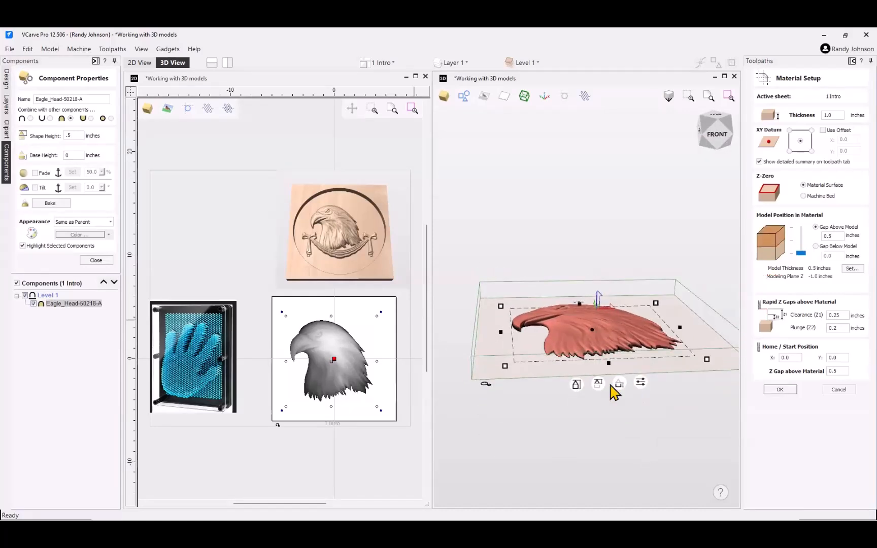
click(100, 261)
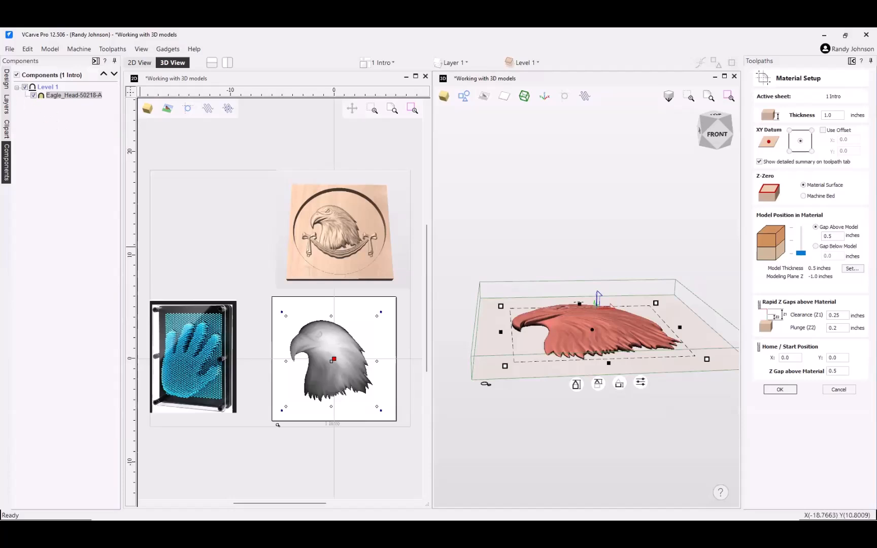
Step: Start the Set Size tool for the eagle head and turn on Auto Scale Z, viewing the relief from a higher angle
click(6, 82)
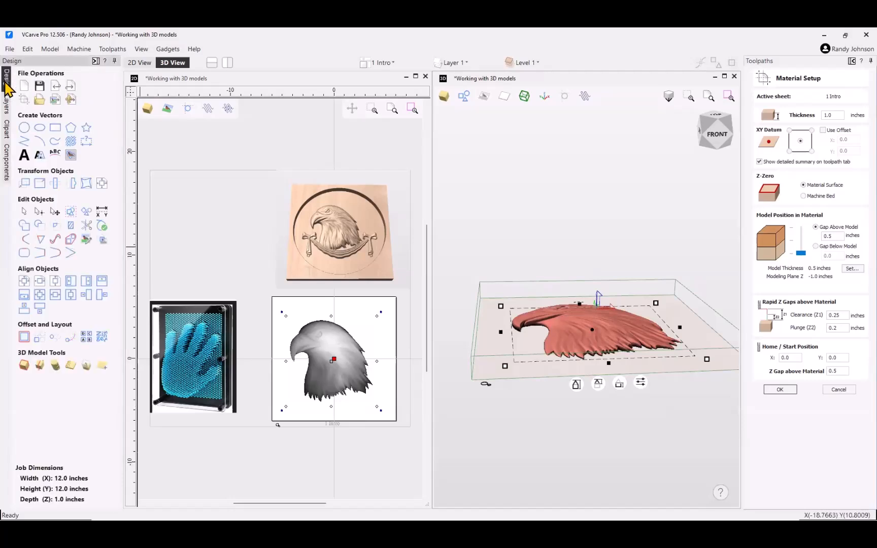
click(41, 185)
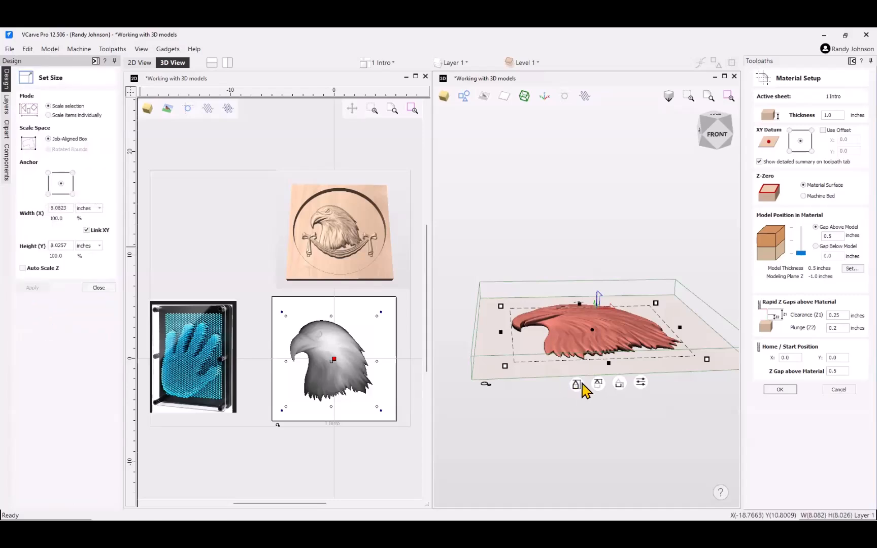
drag(636, 405, 626, 457)
drag(547, 224, 565, 244)
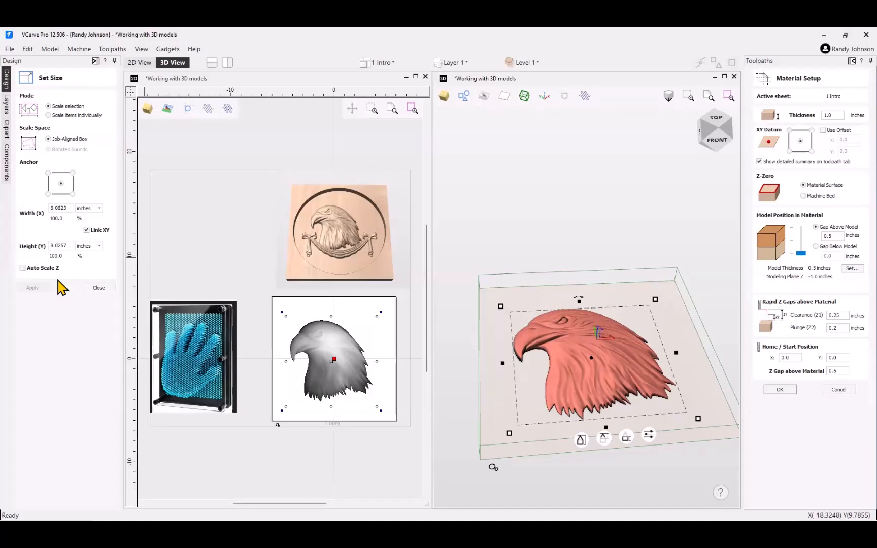
click(23, 268)
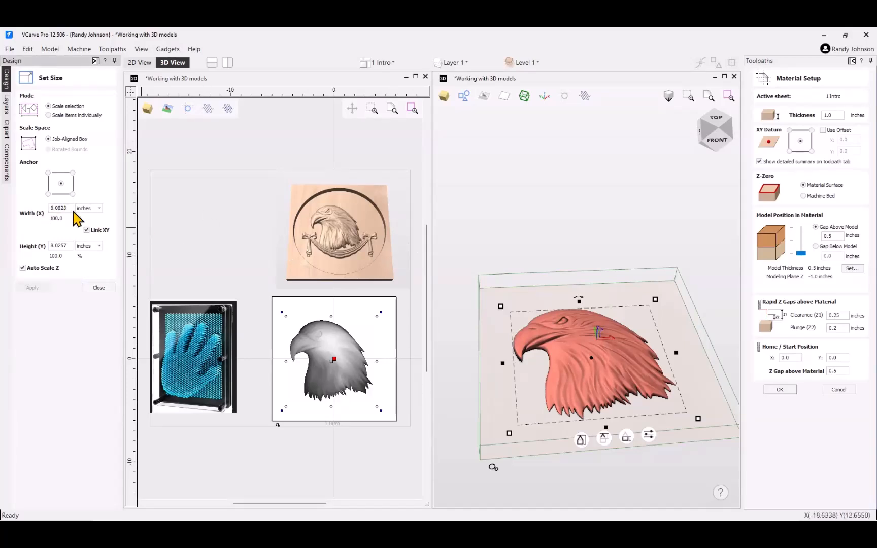
Step: Scale the eagle head to 10 inches wide with XY linked and Auto Scale Z on, and check its shape height
double_click(61, 208)
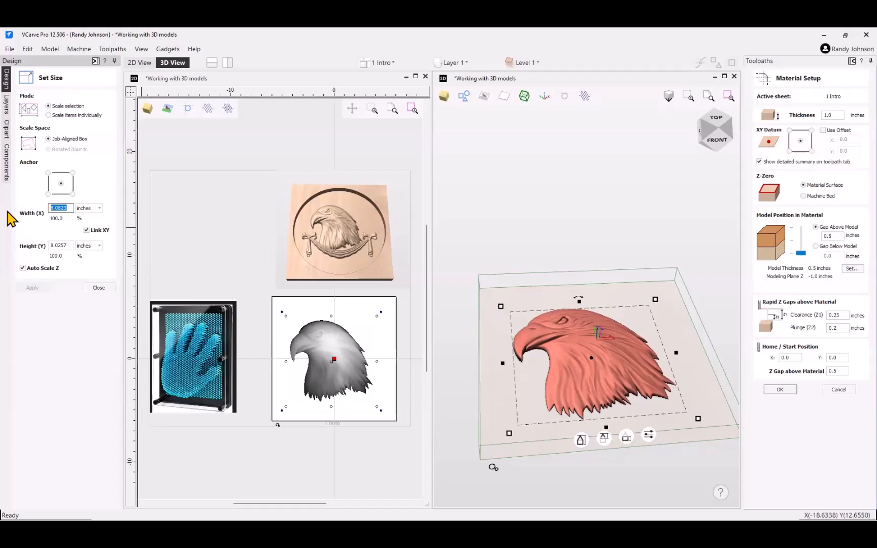
text(10)
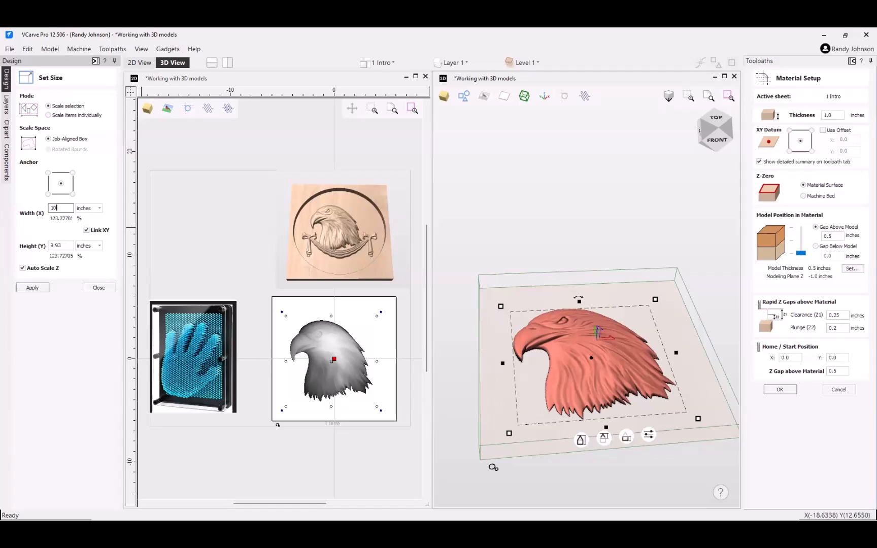
key(Tab)
click(38, 289)
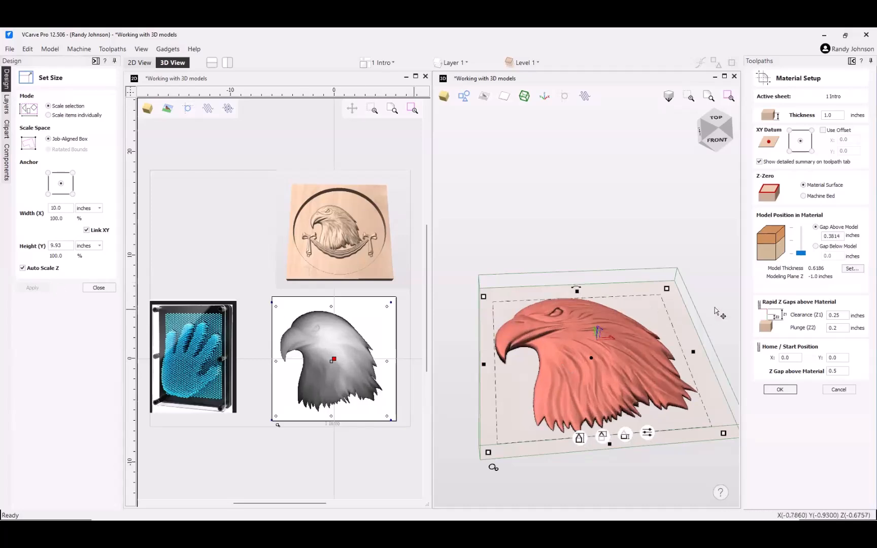
drag(584, 459, 590, 419)
mouse_move(603, 412)
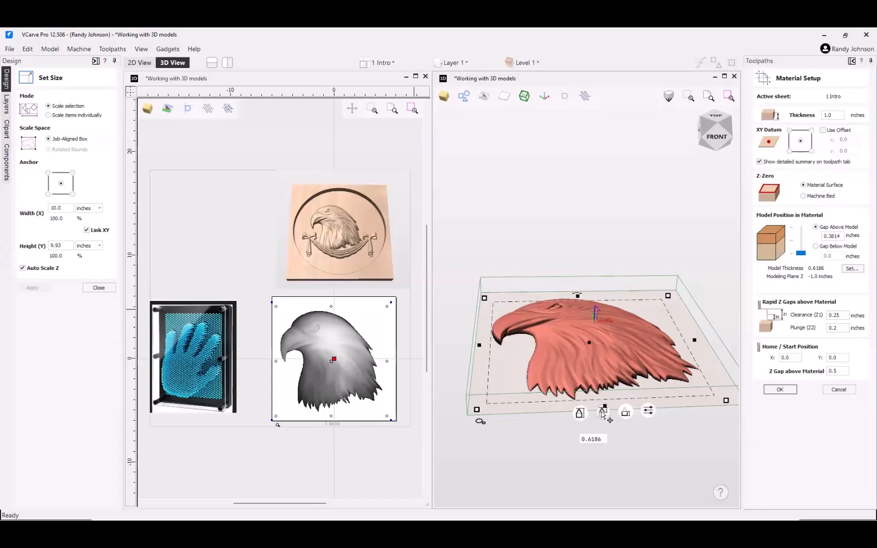
Step: Scale the eagle head to 8 inches wide with XY linked and Auto Scale Z on
drag(73, 209, 41, 213)
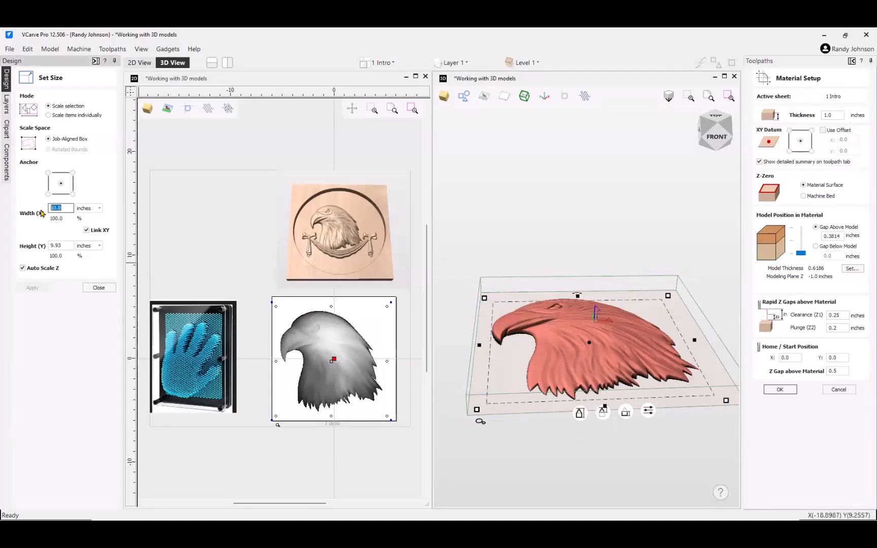
text(8)
key(Tab)
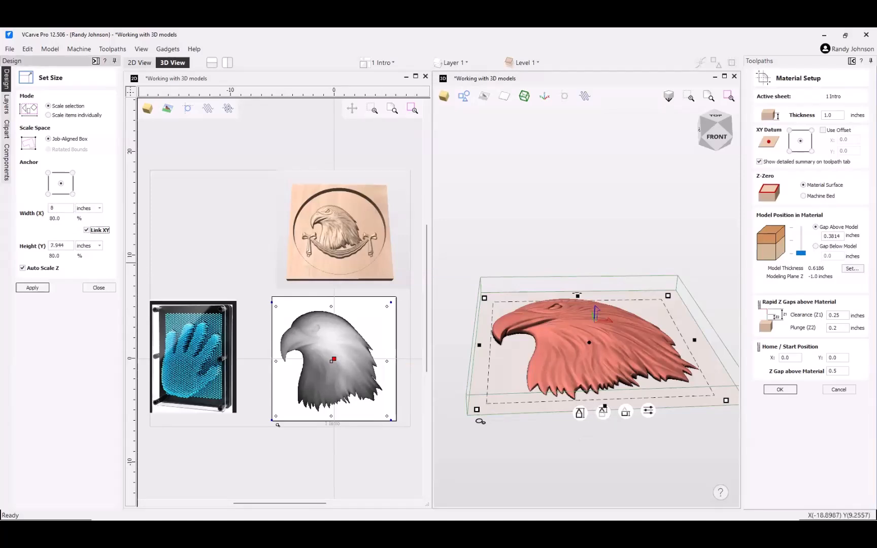
click(35, 288)
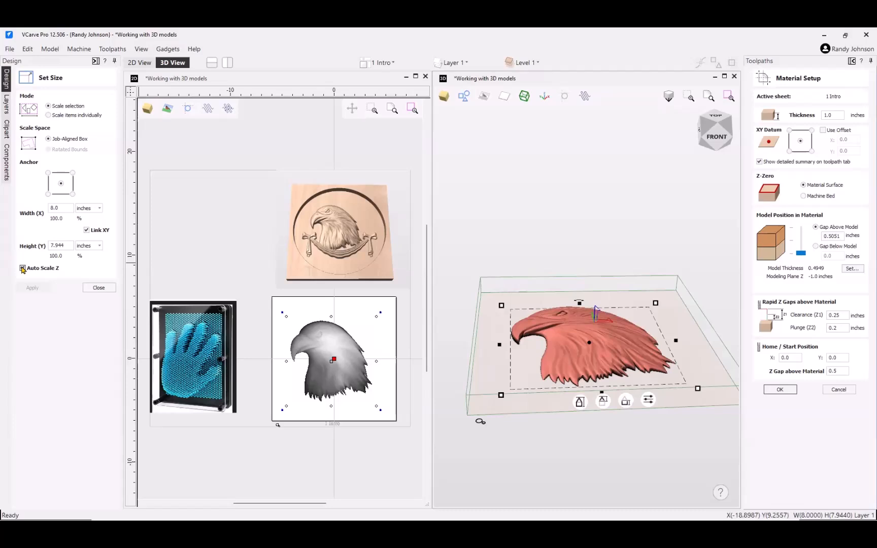
Step: Turn off Auto Scale Z, scale the eagle head to 10 inches wide with XY linked, and close the size settings
click(22, 268)
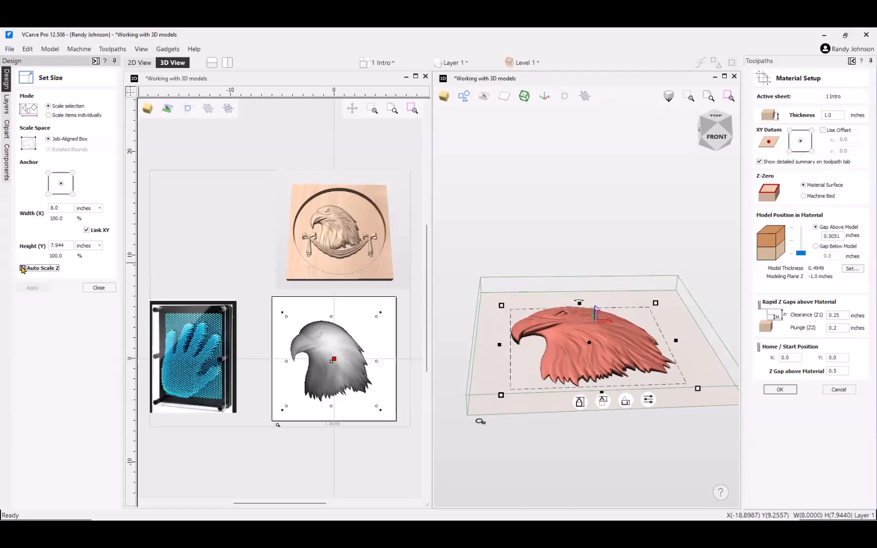
double_click(55, 208)
text(10)
key(Tab)
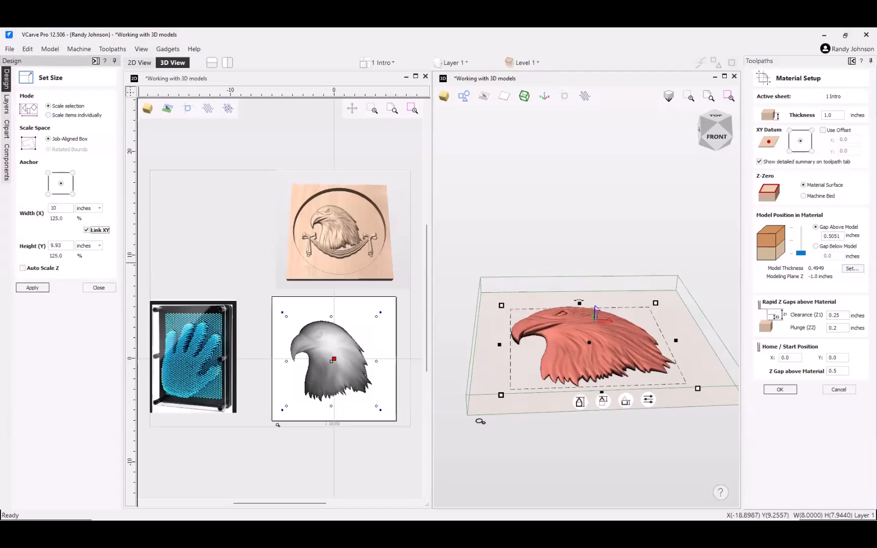
click(32, 288)
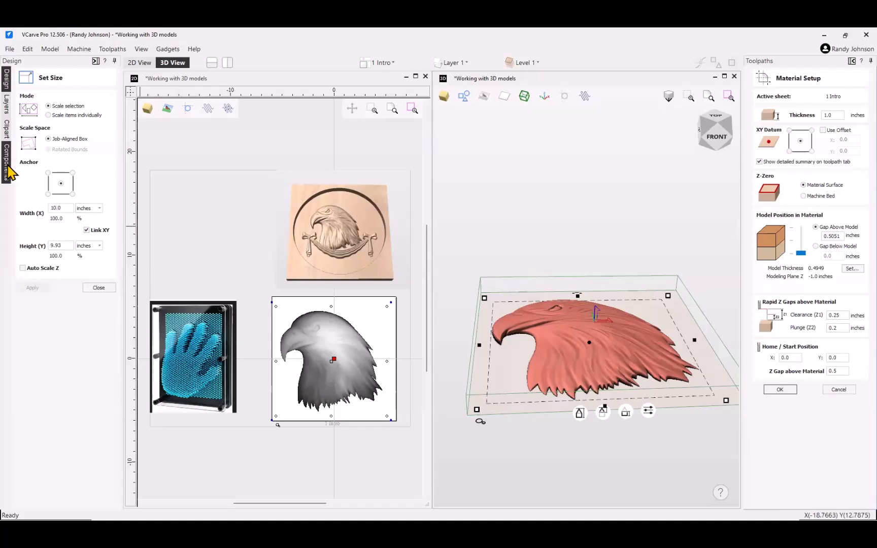
click(100, 289)
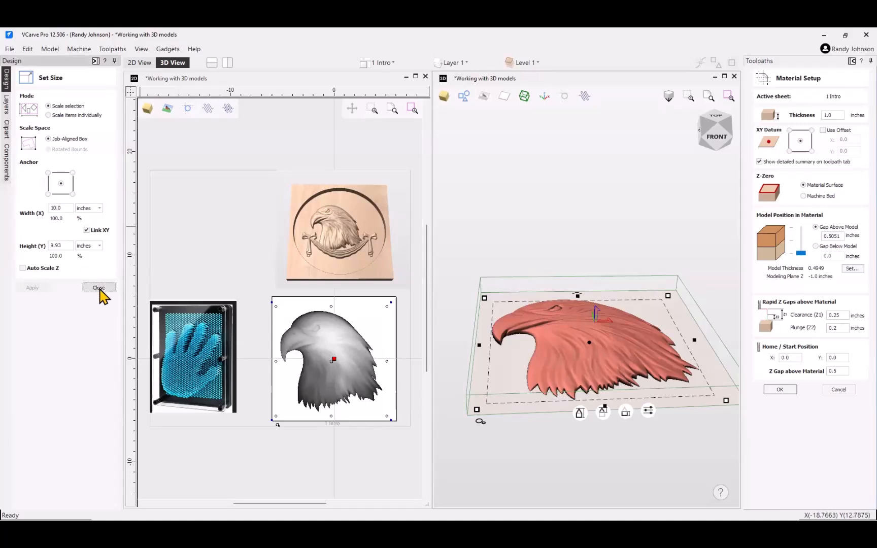
Step: Open the eagle head's component properties from the component tree and check its shape height
click(7, 172)
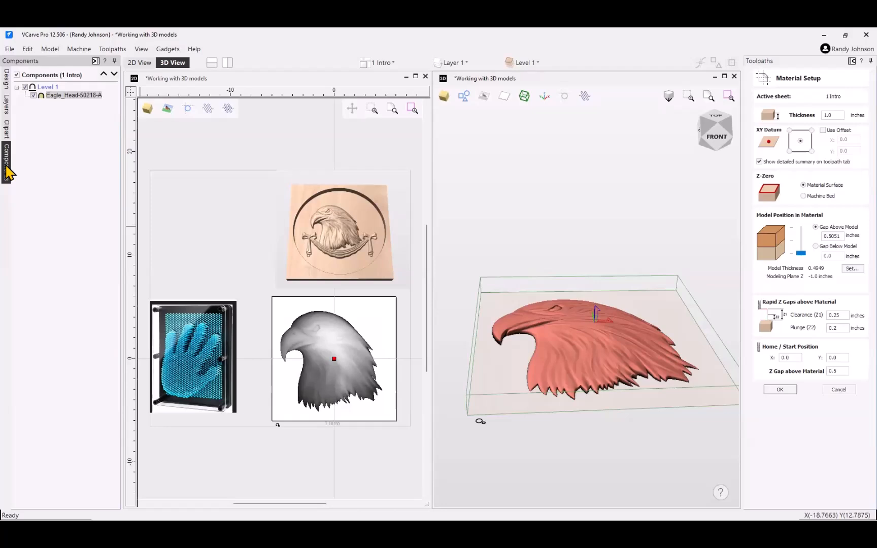
double_click(41, 97)
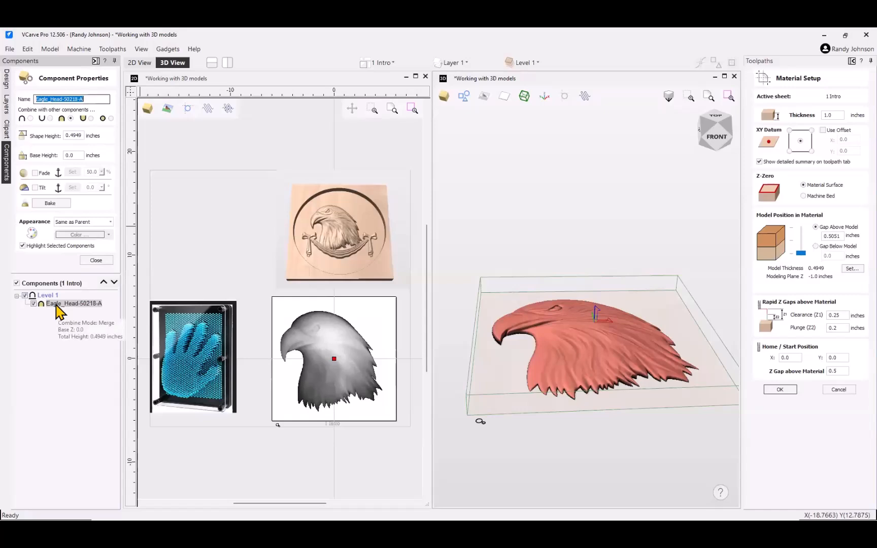
Step: Review the eagle head's size settings and its component properties, and close both
click(7, 78)
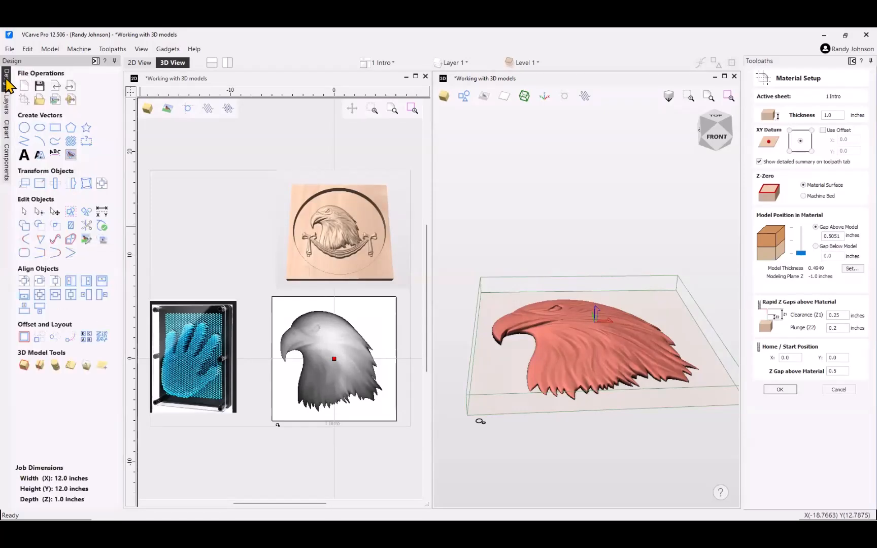
click(40, 188)
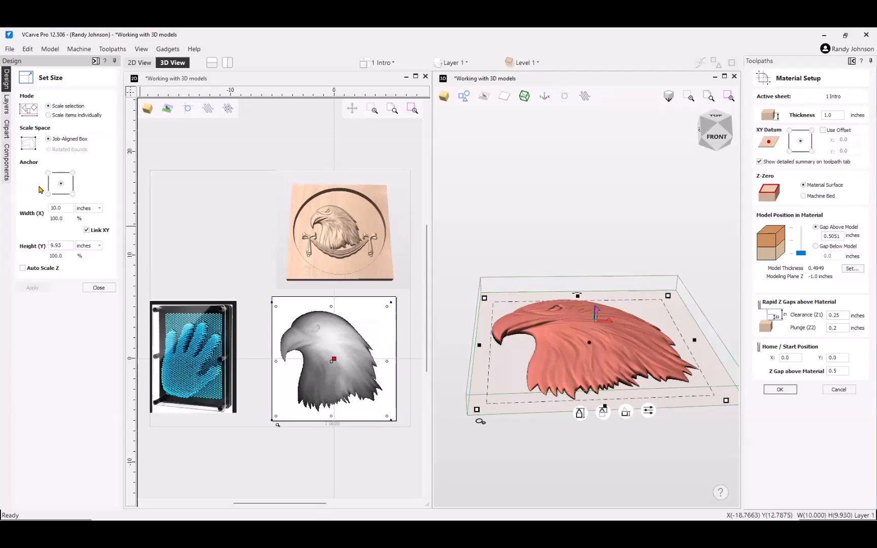
click(99, 288)
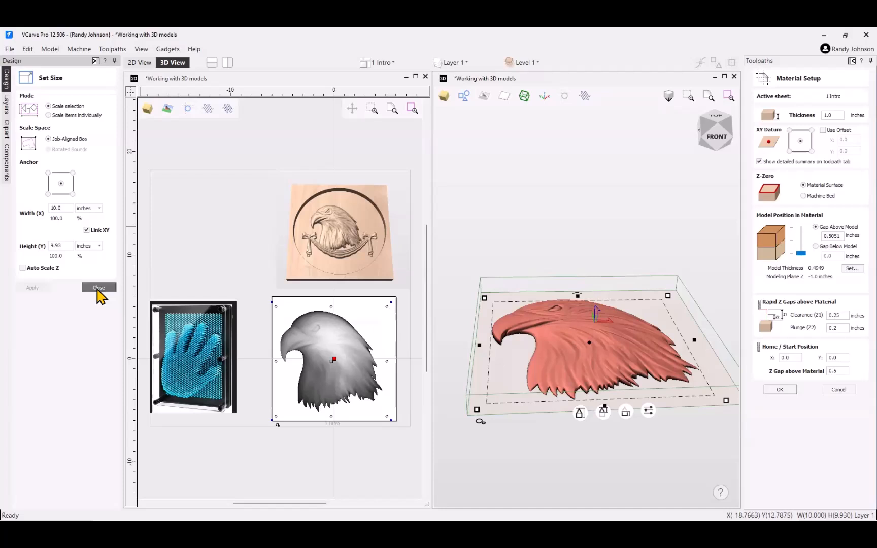
click(6, 165)
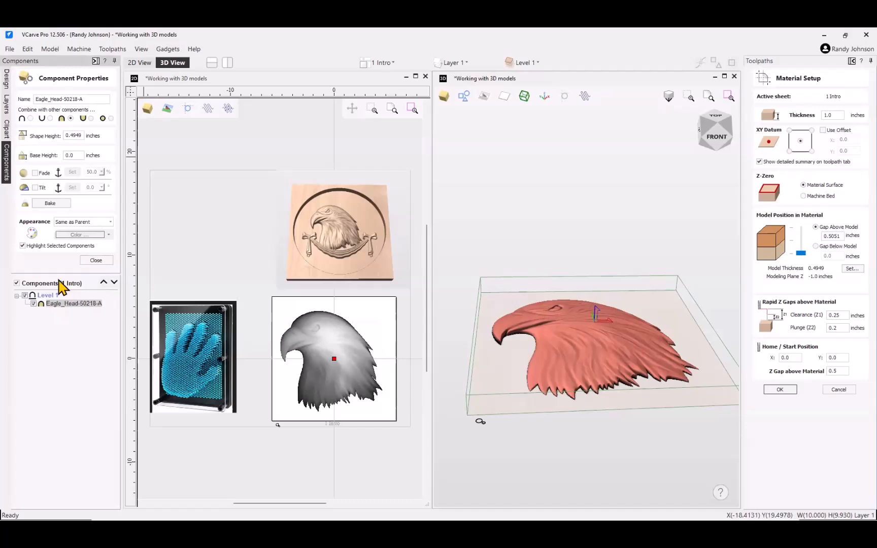
click(96, 260)
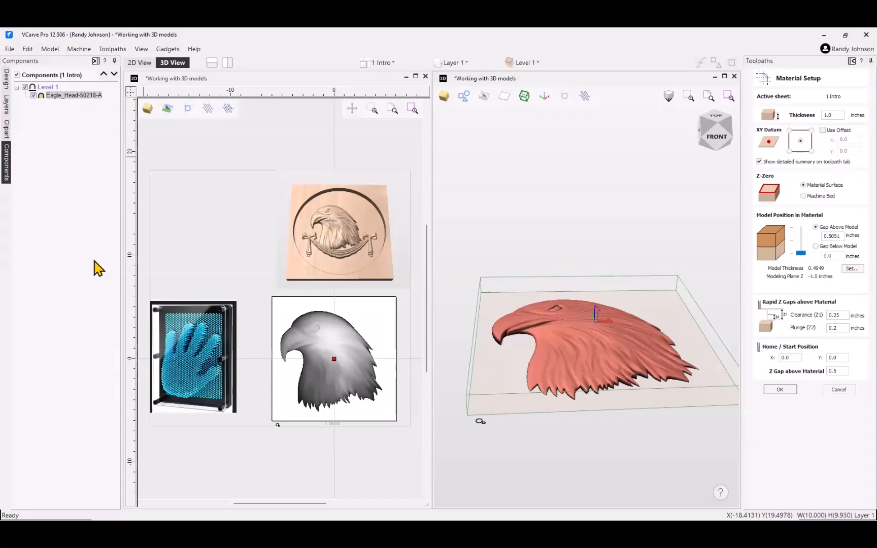
Step: Accept the material setup, shrink the eagle head proportionally and centre it on the board
click(784, 391)
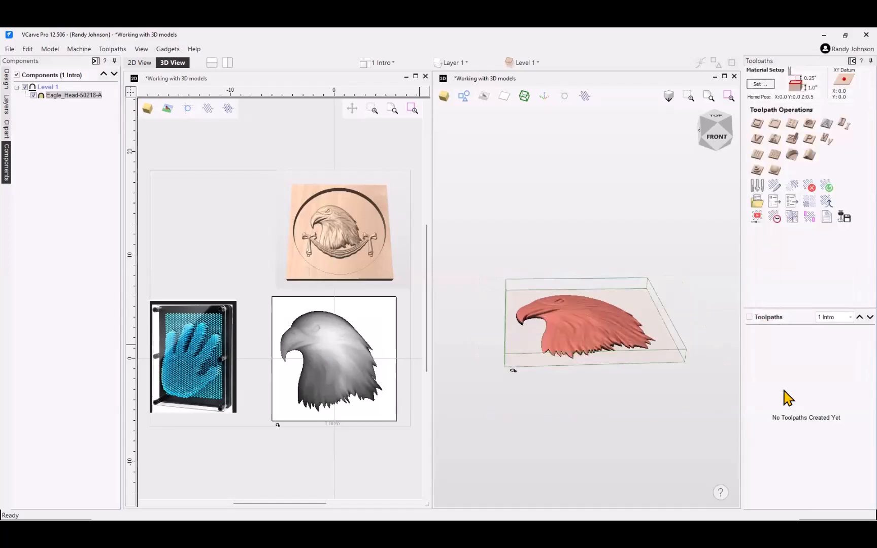
click(314, 348)
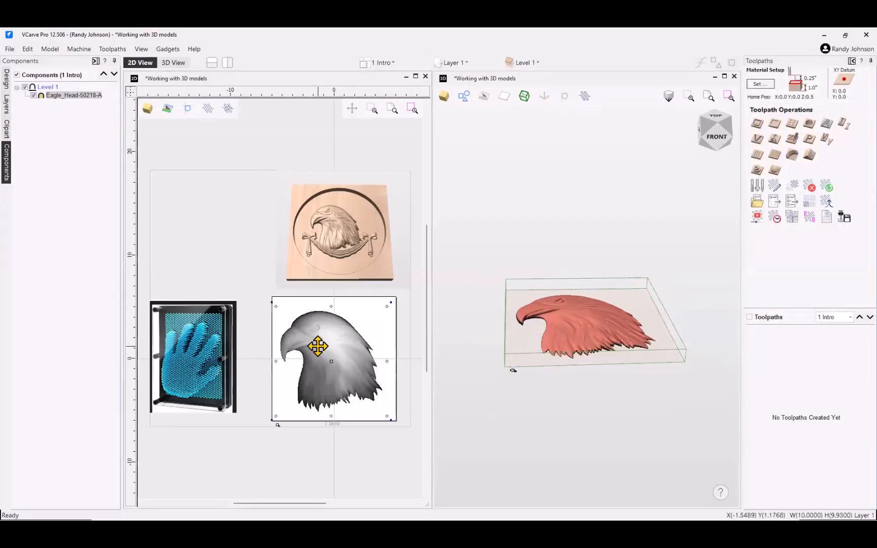
drag(275, 307, 316, 351)
drag(357, 381, 339, 355)
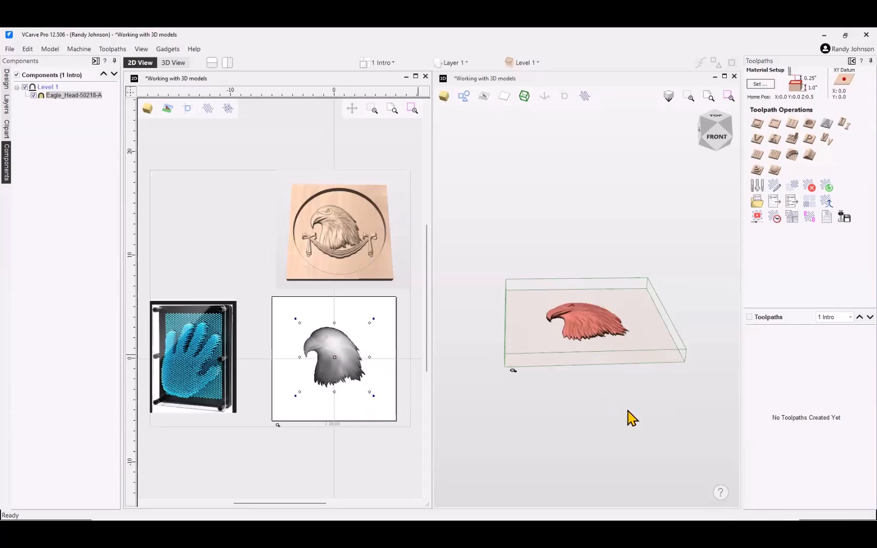
drag(627, 417, 644, 328)
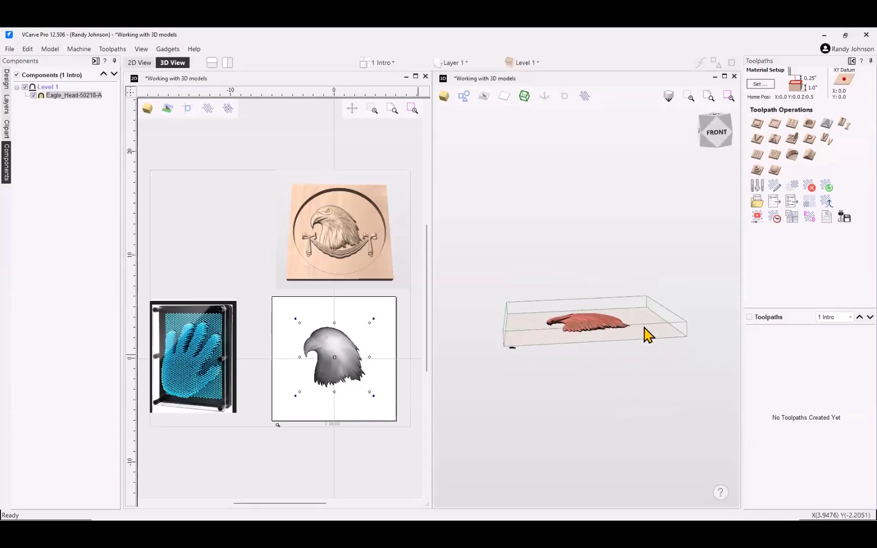
Step: Add the Swag_Ribbon_1-50300-A model from the Decorative clipart folder to the job
click(7, 81)
click(6, 131)
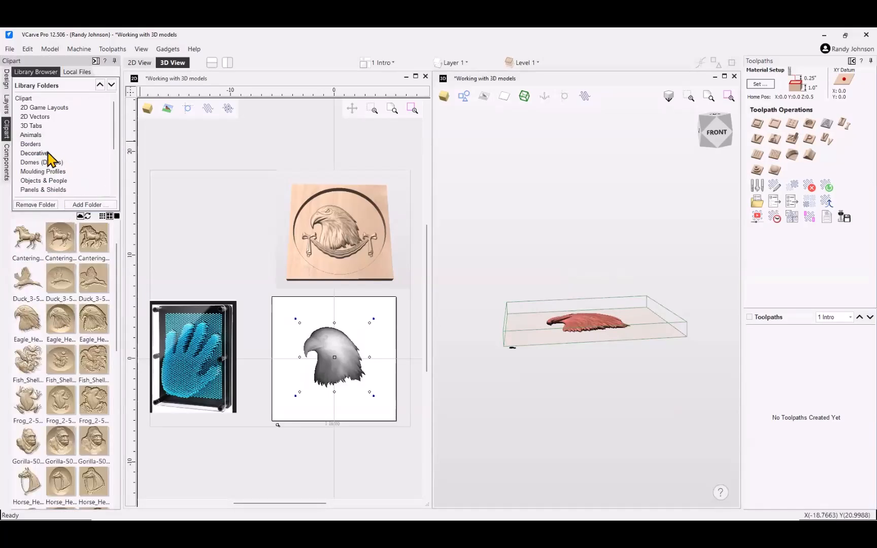
click(32, 153)
scroll(98, 363, down, 3)
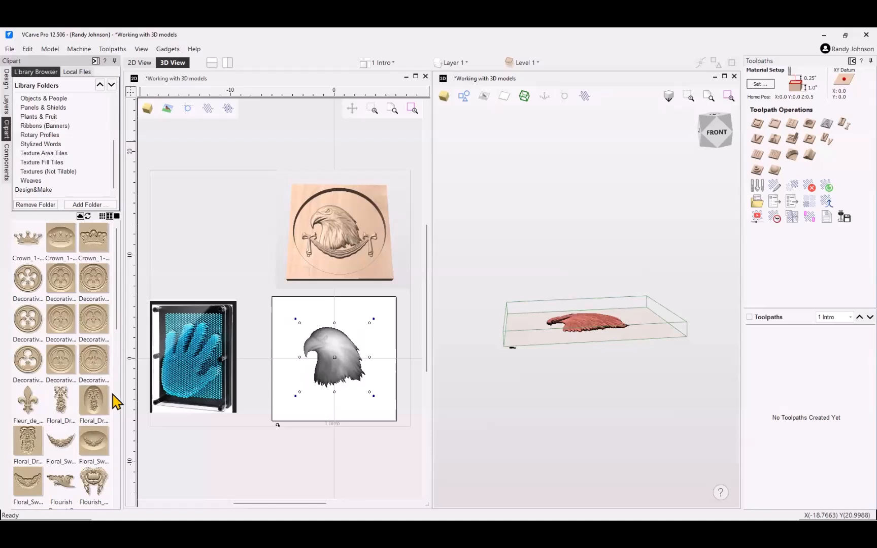
scroll(114, 394, up, 1)
click(116, 398)
click(116, 400)
drag(117, 406, 113, 482)
scroll(57, 454, down, 2)
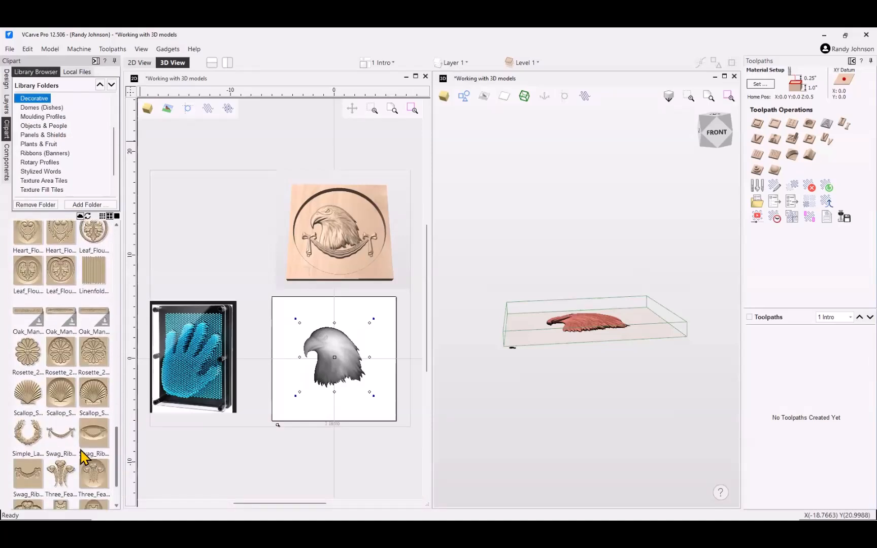
double_click(56, 442)
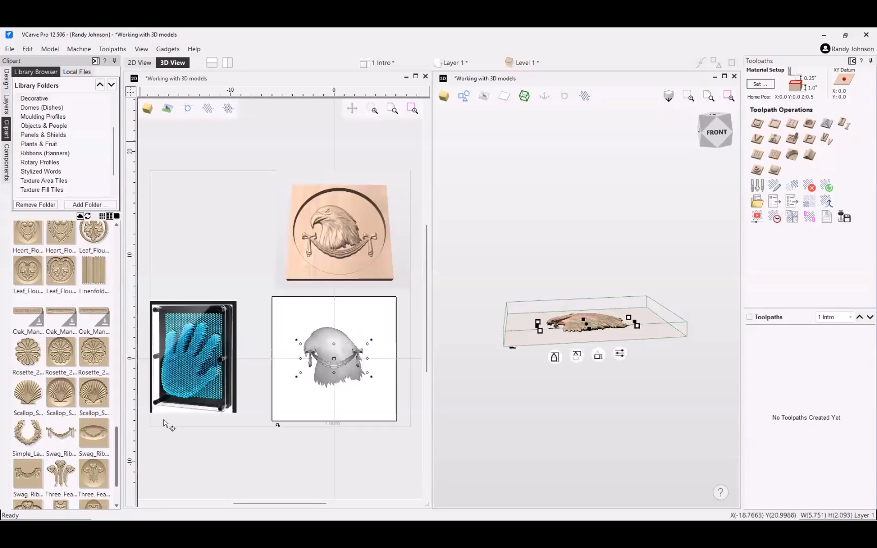
Step: Examine in 3D how the ribbon swag combines with the eagle head where the two models overlap
click(326, 456)
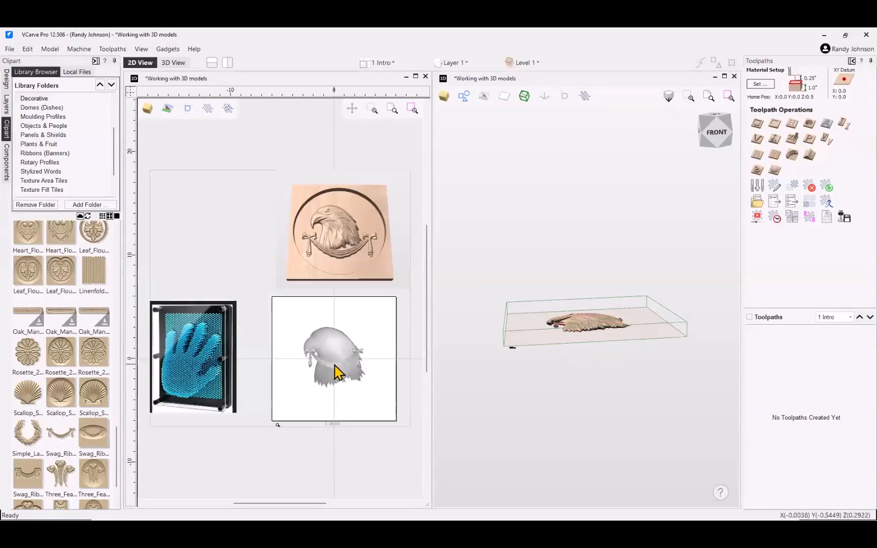
scroll(333, 376, up, 2)
scroll(600, 339, up, 2)
scroll(599, 339, down, 3)
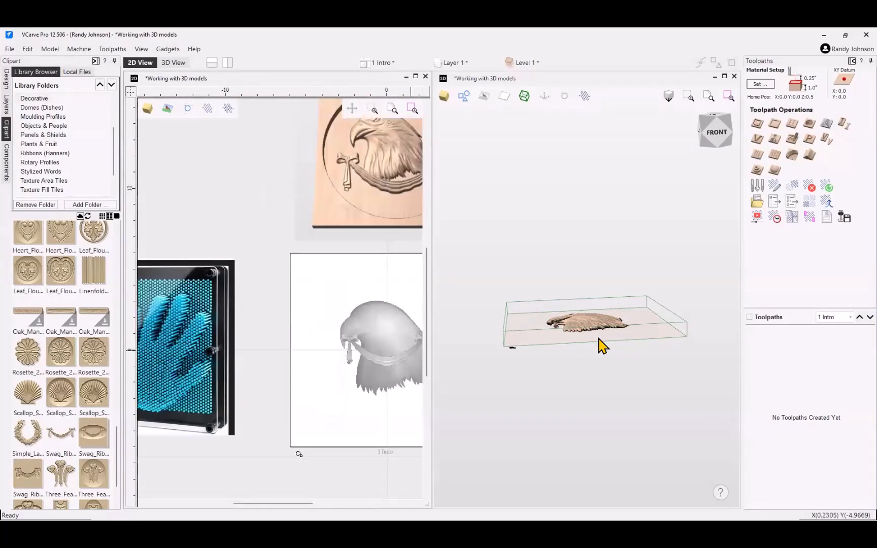
click(584, 318)
scroll(588, 310, up, 4)
drag(584, 375, 583, 416)
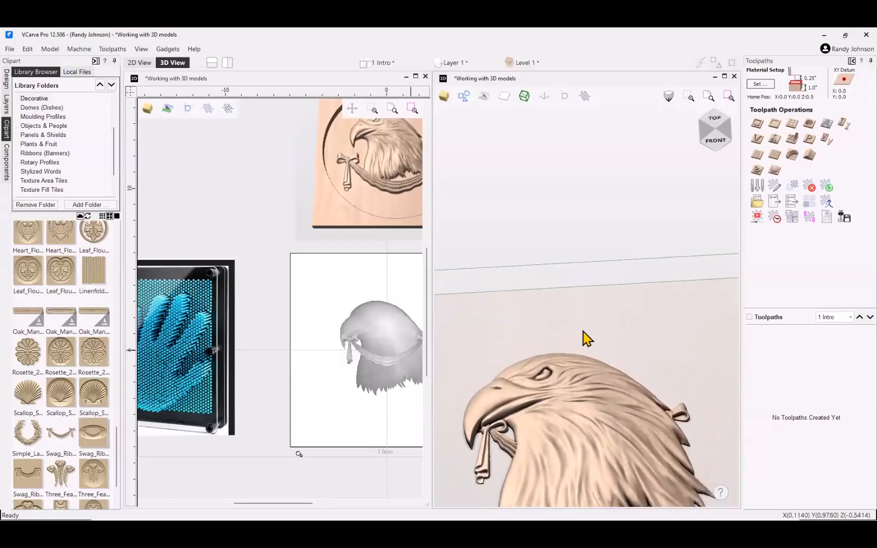
scroll(587, 373, down, 3)
drag(587, 374, 591, 432)
scroll(593, 437, up, 4)
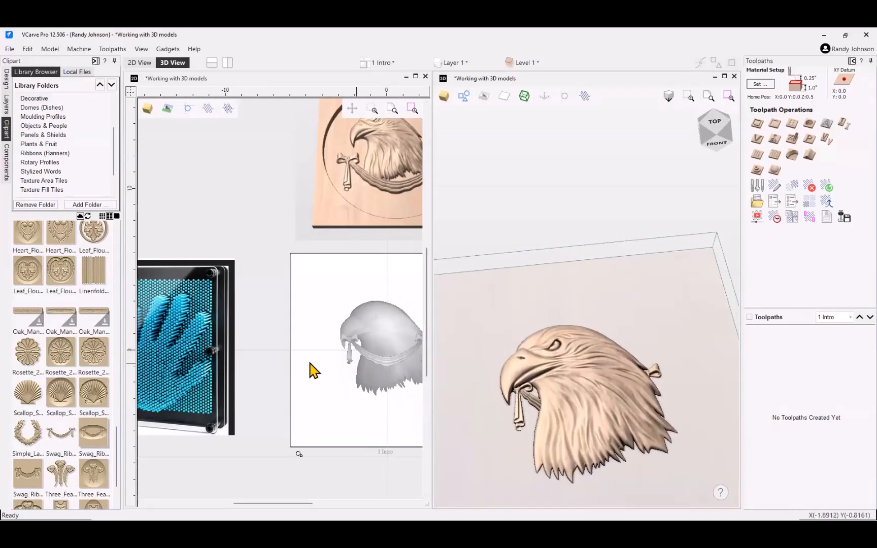
middle_drag(265, 356, 173, 320)
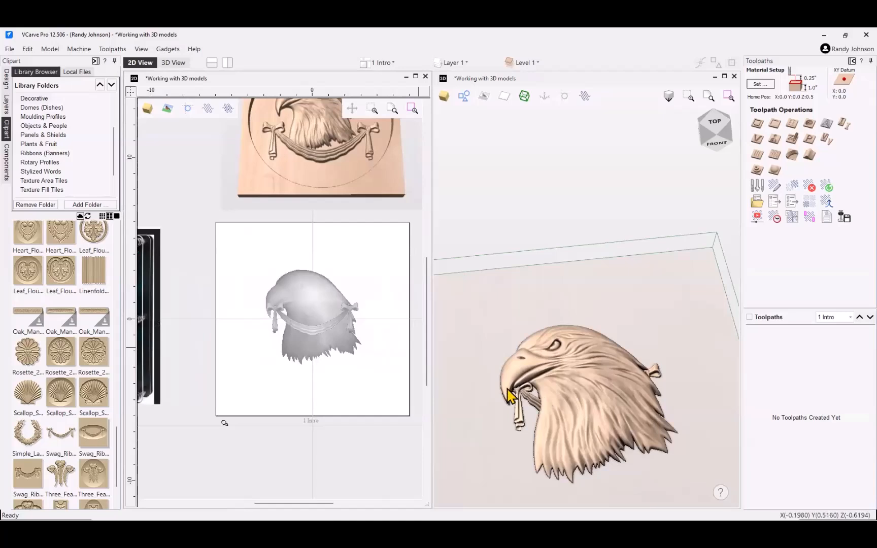
Step: Move the ribbon swag below the eagle head and enlarge it to about 9.87 by 3.59 inches, centred under the neck
click(315, 332)
click(315, 331)
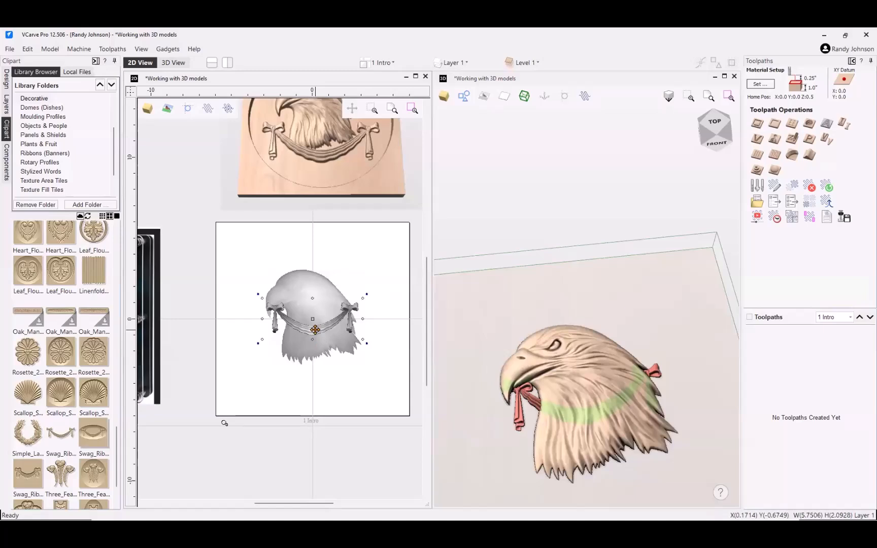
drag(315, 330, 316, 388)
drag(365, 358, 381, 336)
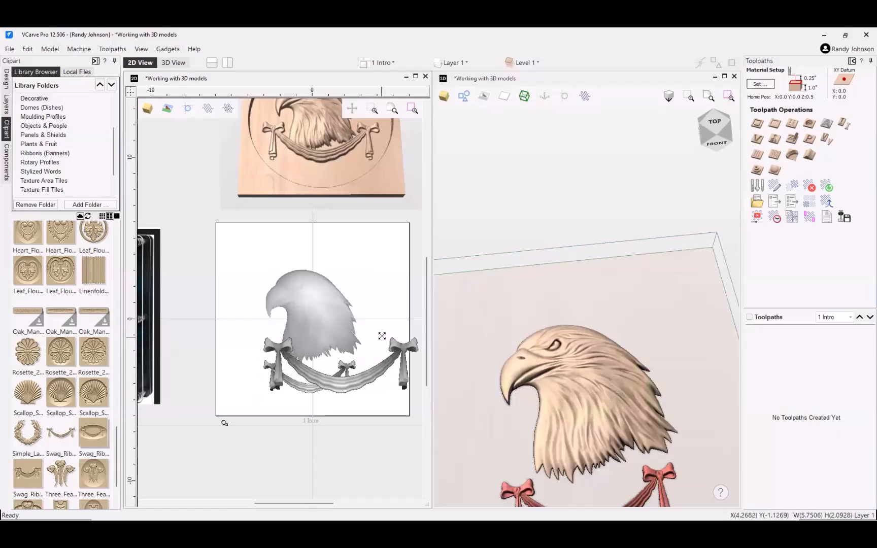
drag(372, 376, 350, 389)
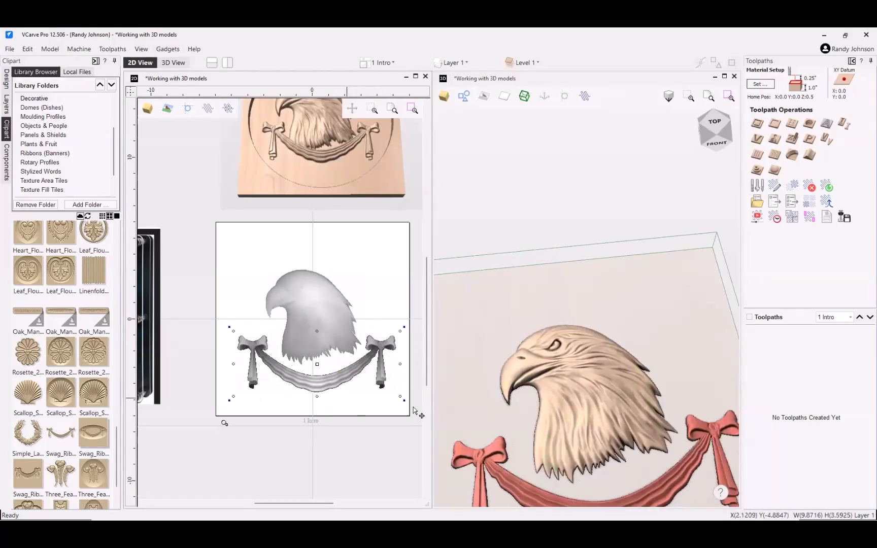
click(515, 199)
scroll(419, 295, down, 3)
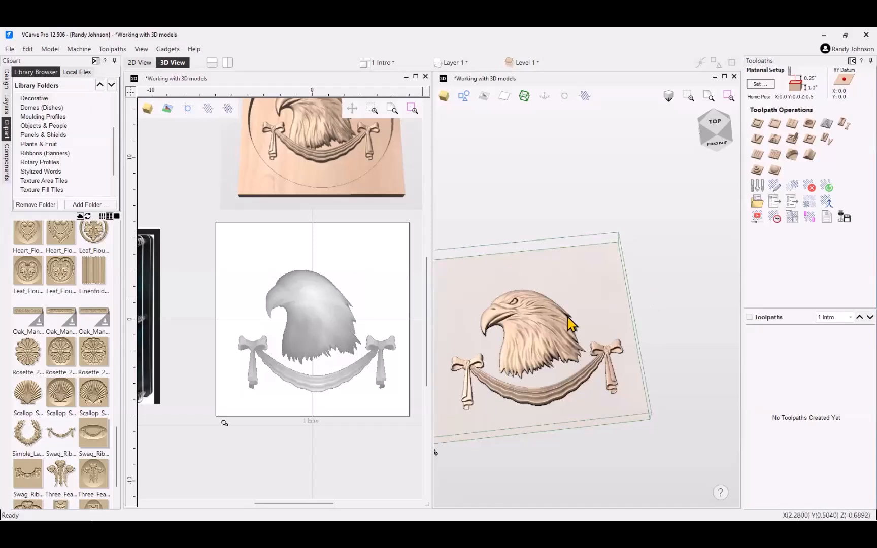
scroll(572, 324, down, 2)
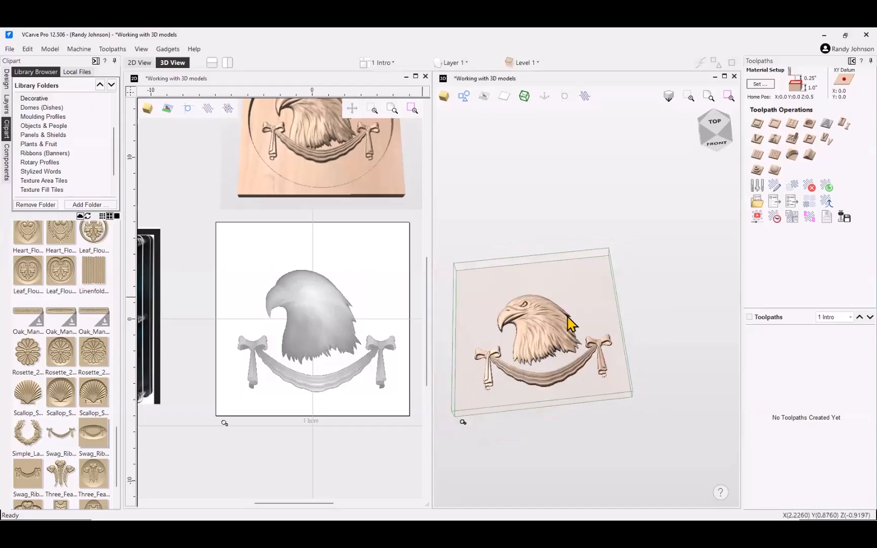
Step: Move the ribbon swag up so it overlaps the lowest neck feathers of the eagle head, and deselect it
click(316, 387)
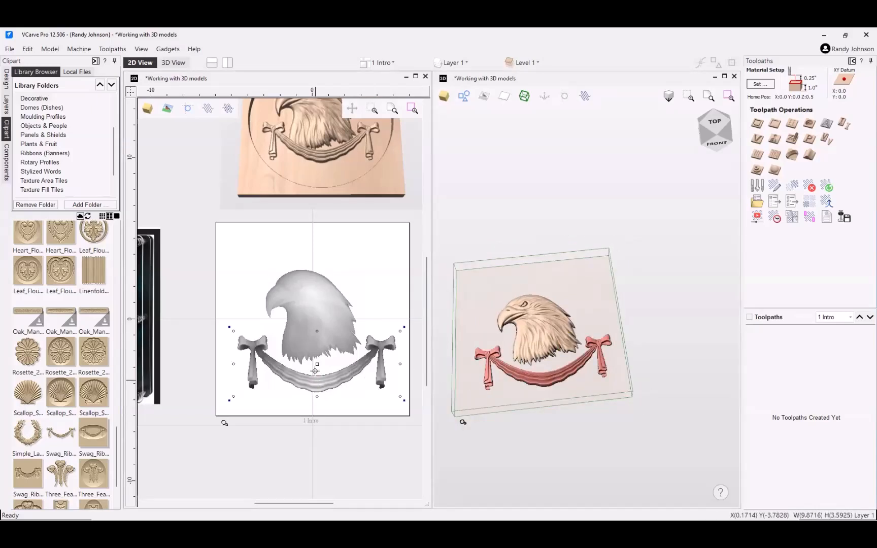
drag(315, 371, 313, 357)
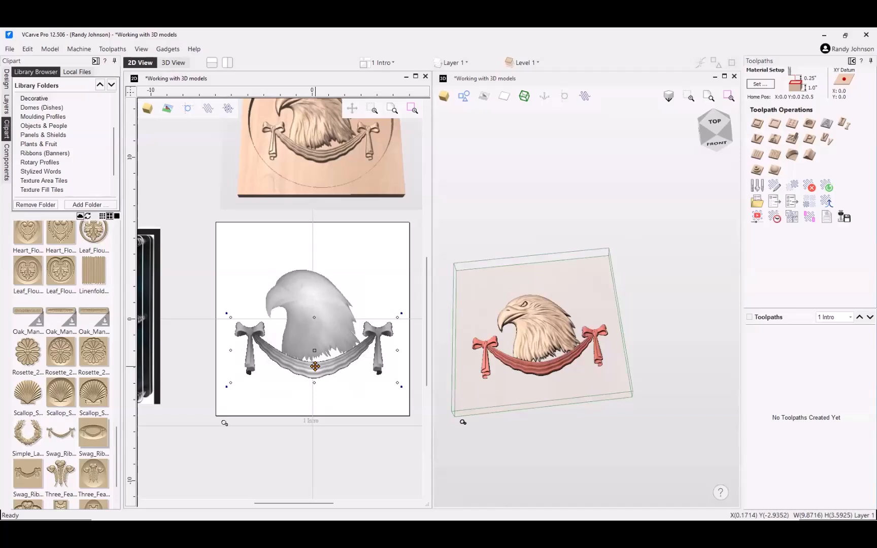
right_click(331, 398)
click(321, 429)
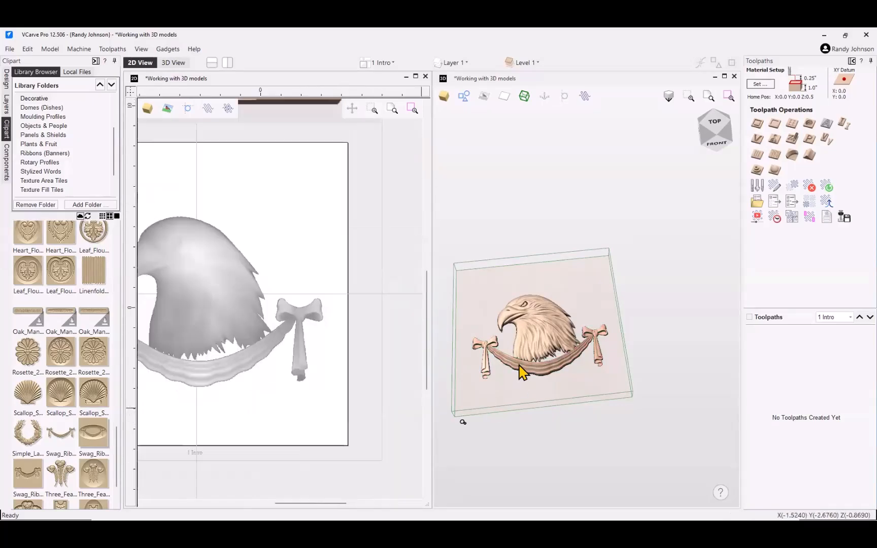
Step: Inspect the overlap between the ribbon swag and the neck feathers up close from several 3D angles
scroll(520, 372, up, 3)
scroll(556, 337, up, 6)
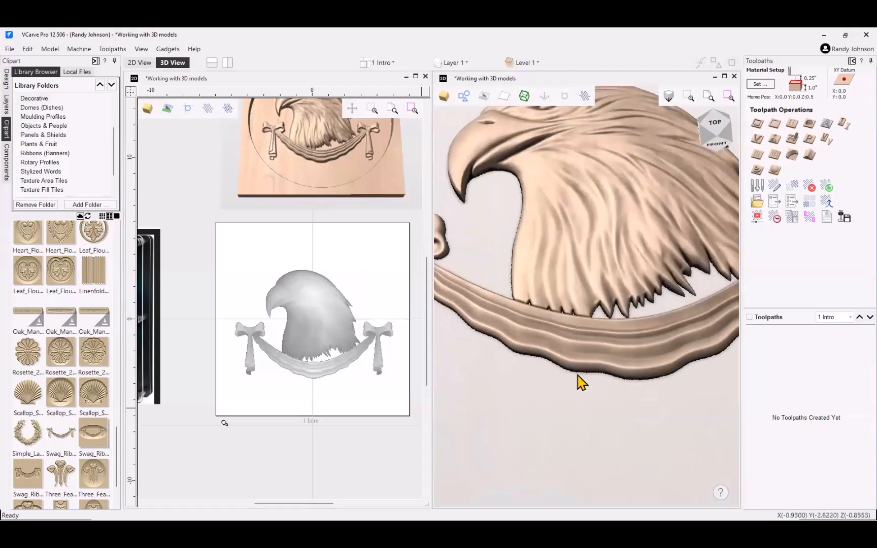
drag(525, 489, 603, 317)
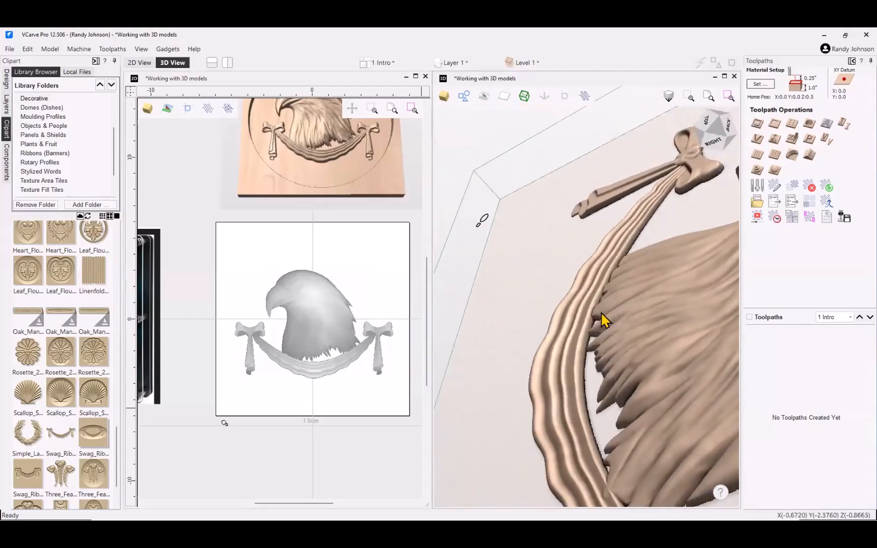
drag(666, 428, 572, 379)
scroll(570, 378, down, 2)
scroll(573, 387, down, 3)
drag(699, 384, 633, 347)
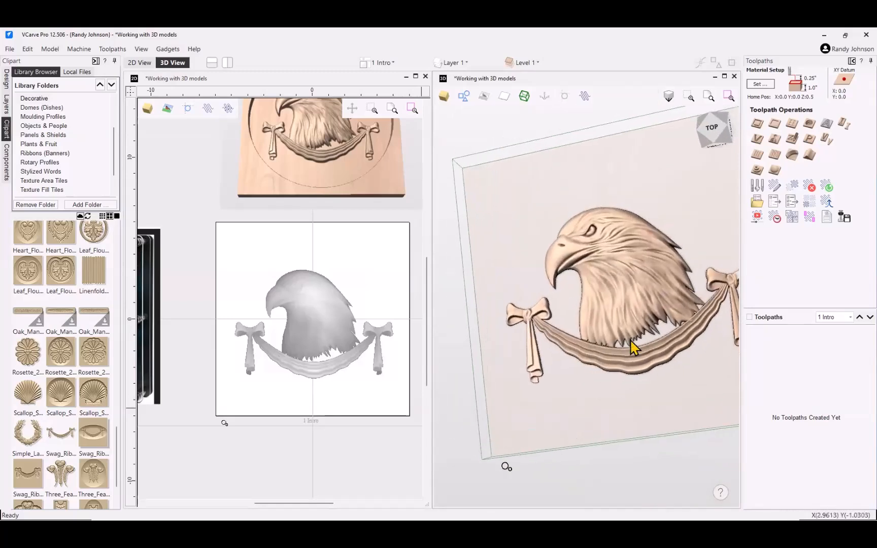
Step: Review the available combine modes for the eagle head in the component tree, leaving it set to Merge
click(7, 163)
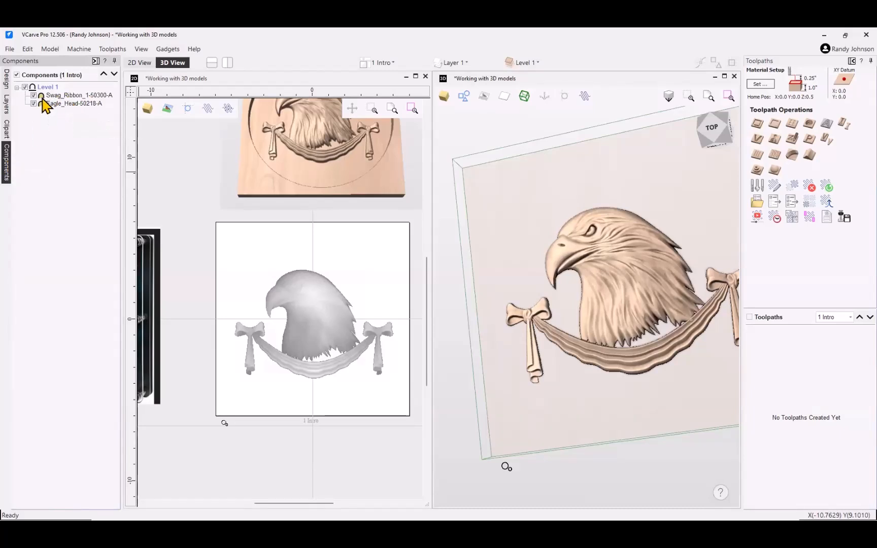
mouse_move(41, 97)
right_click(42, 107)
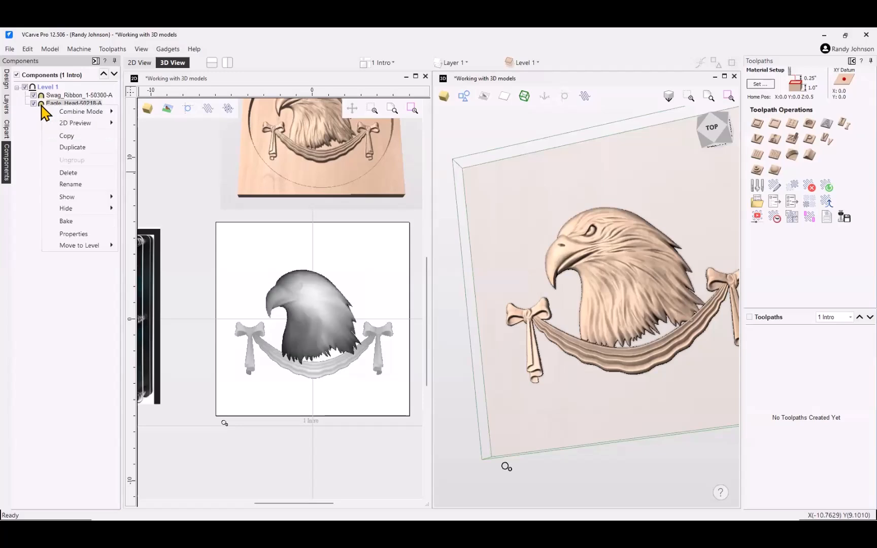
mouse_move(59, 114)
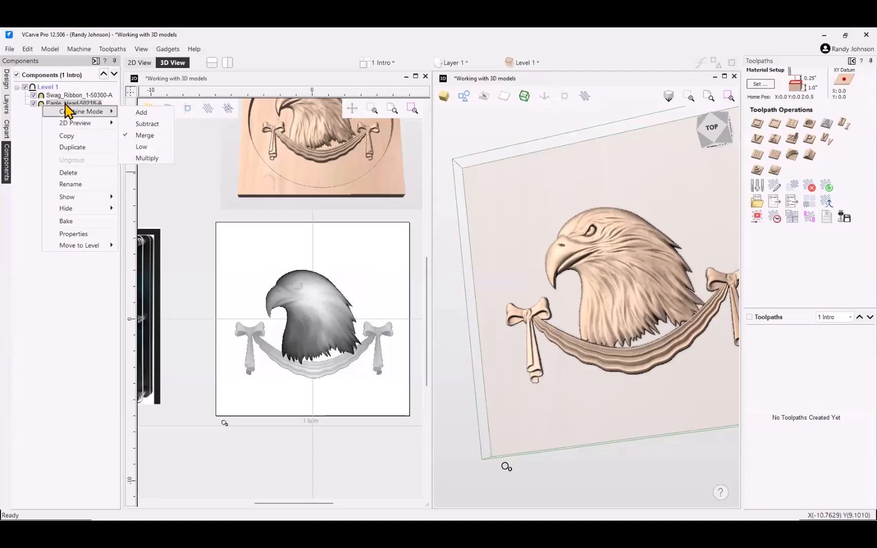
click(65, 105)
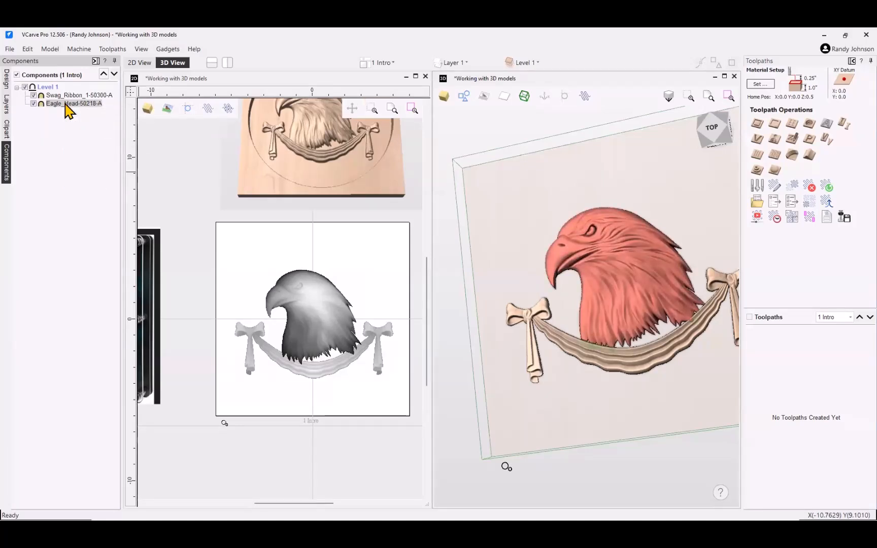
Step: Move the eagle head above the ribbon swag in the component tree and set its combine mode to Add
click(103, 75)
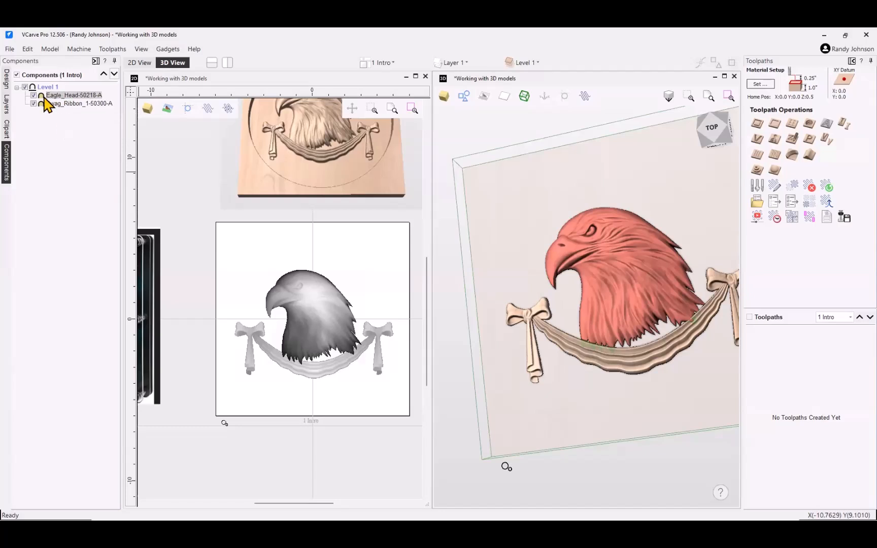
mouse_move(42, 98)
right_click(59, 103)
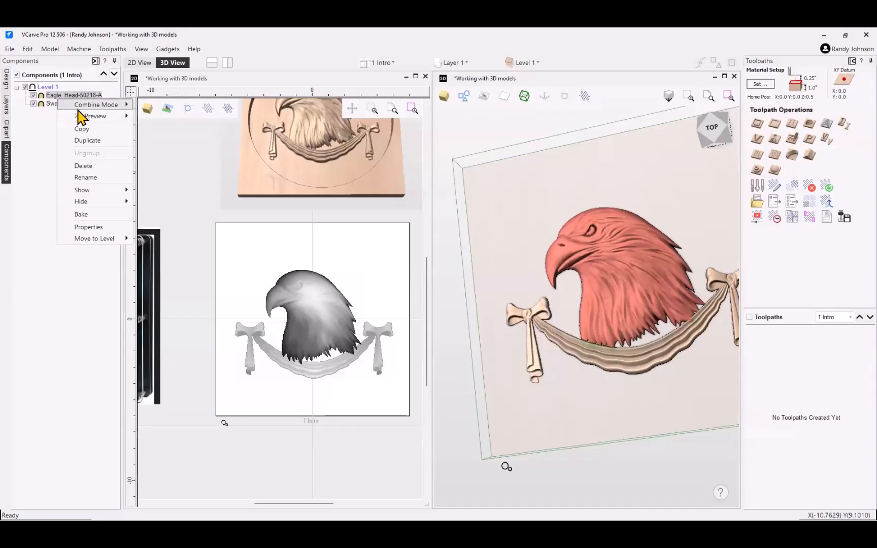
mouse_move(79, 107)
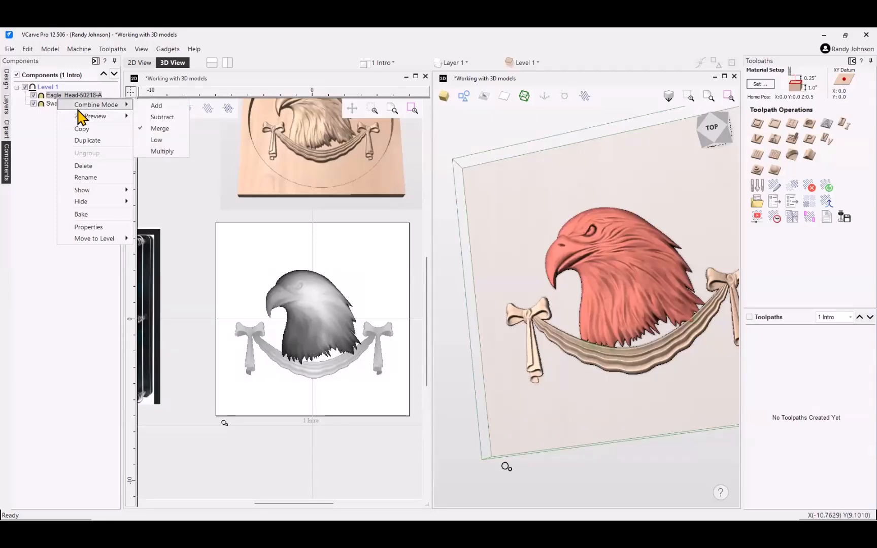
click(156, 107)
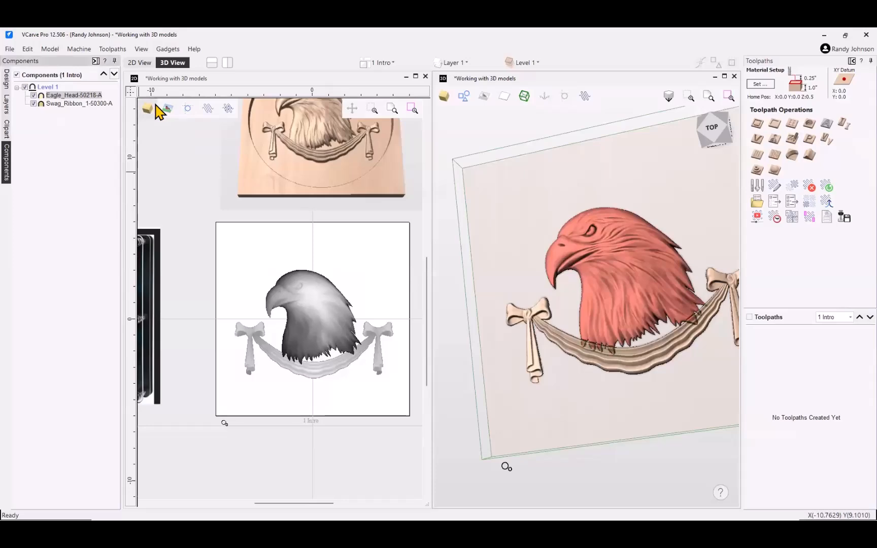
Step: Examine from several 3D angles how the added eagle head's neck feathers blend with the ribbon swag
click(648, 386)
scroll(649, 386, up, 4)
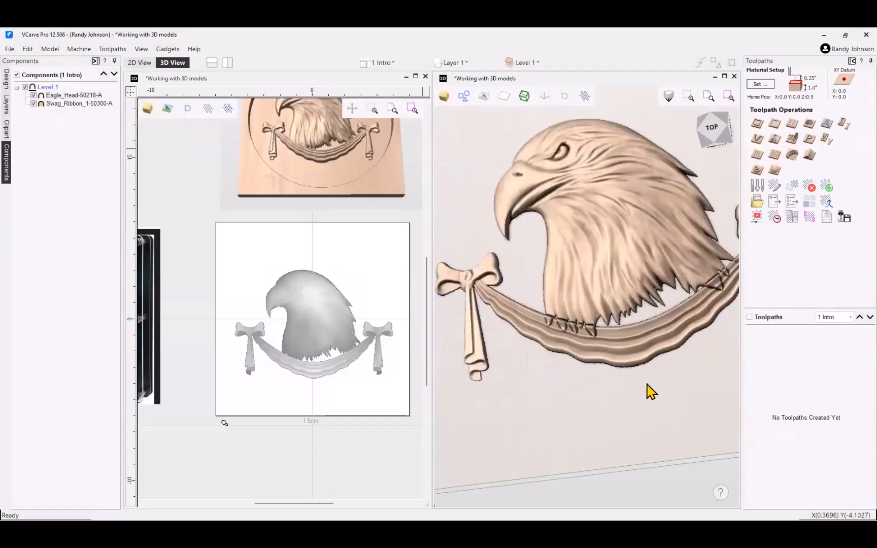
drag(648, 386, 601, 305)
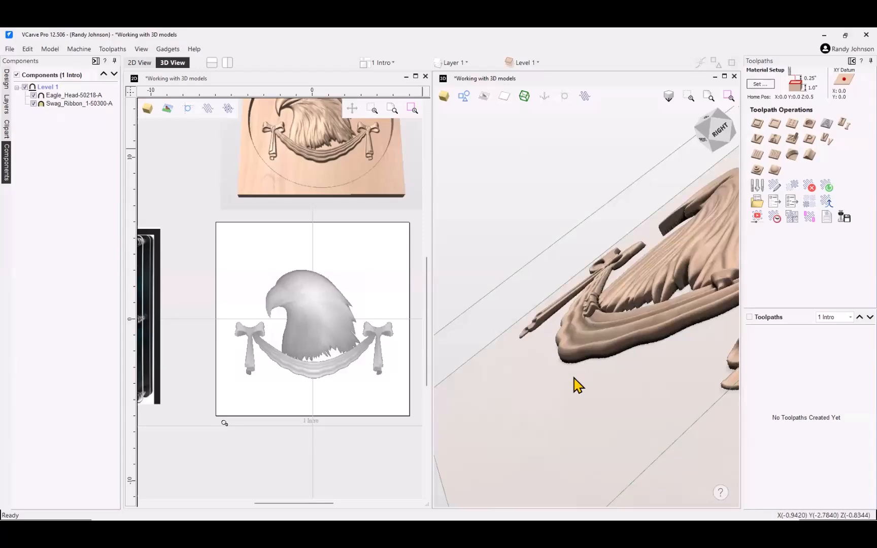
drag(602, 409, 641, 454)
scroll(641, 447, down, 2)
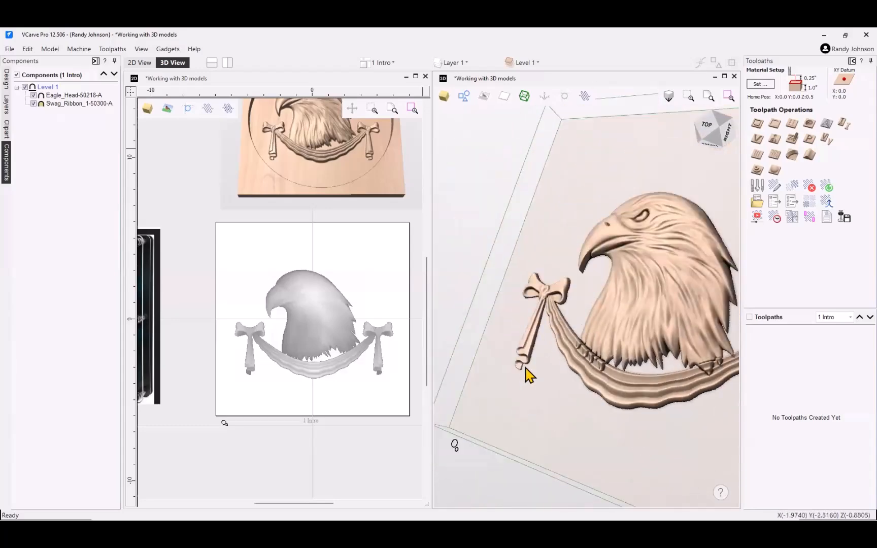
scroll(581, 407, down, 2)
drag(662, 454, 637, 421)
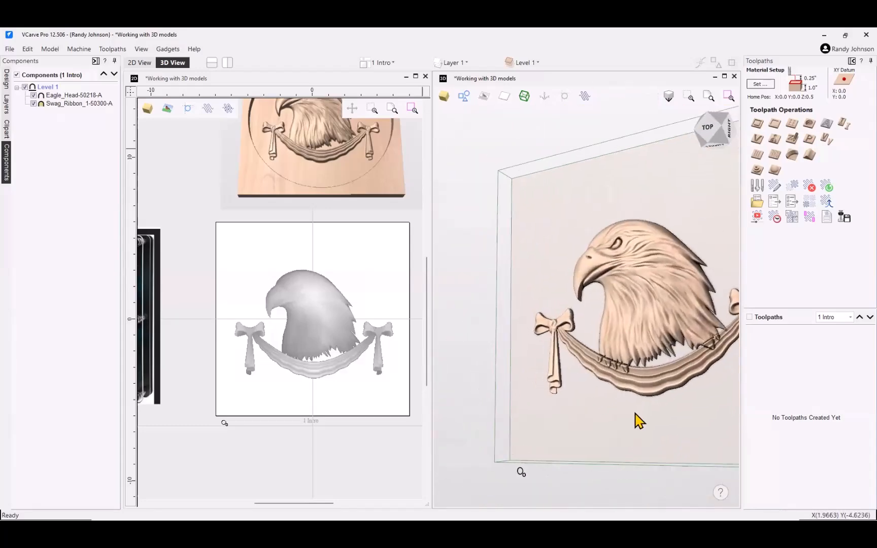
drag(601, 327, 599, 254)
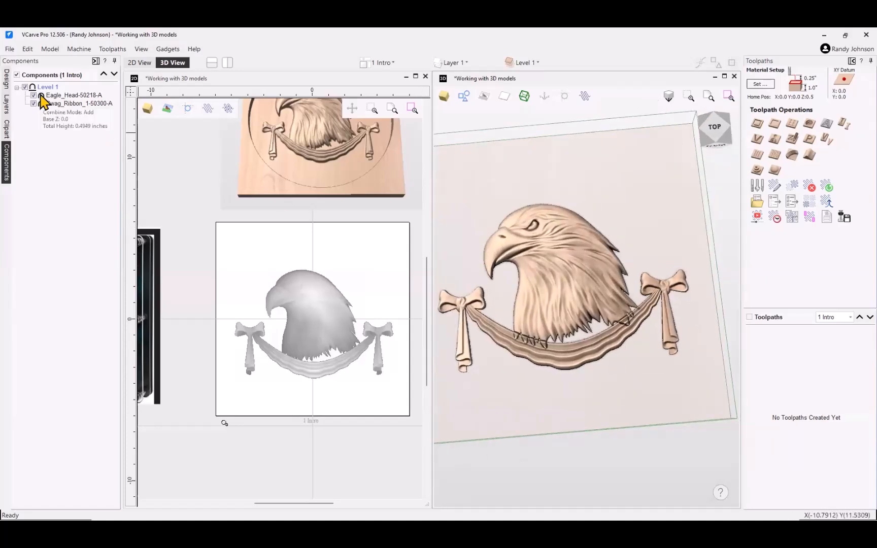
Step: Set the ribbon swag's combine mode to Add and check its overlap with the eagle head in 3D
mouse_move(55, 109)
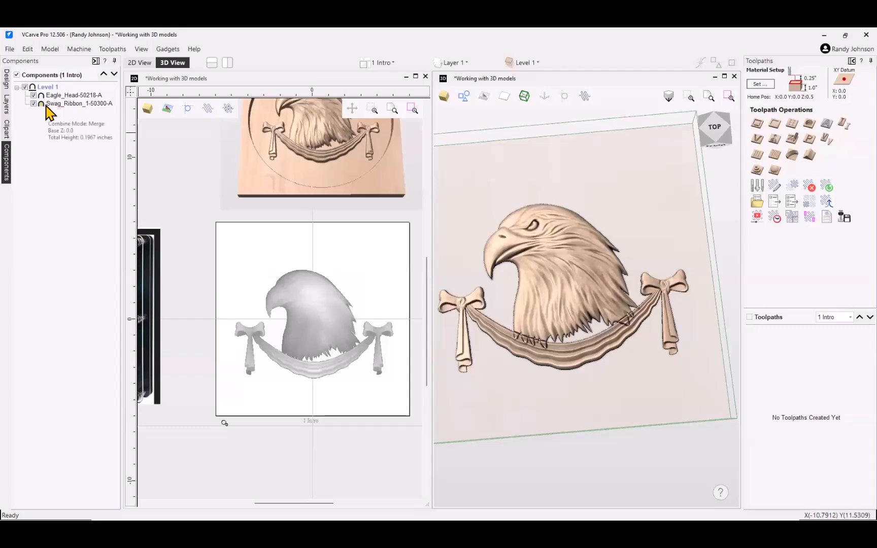
right_click(46, 105)
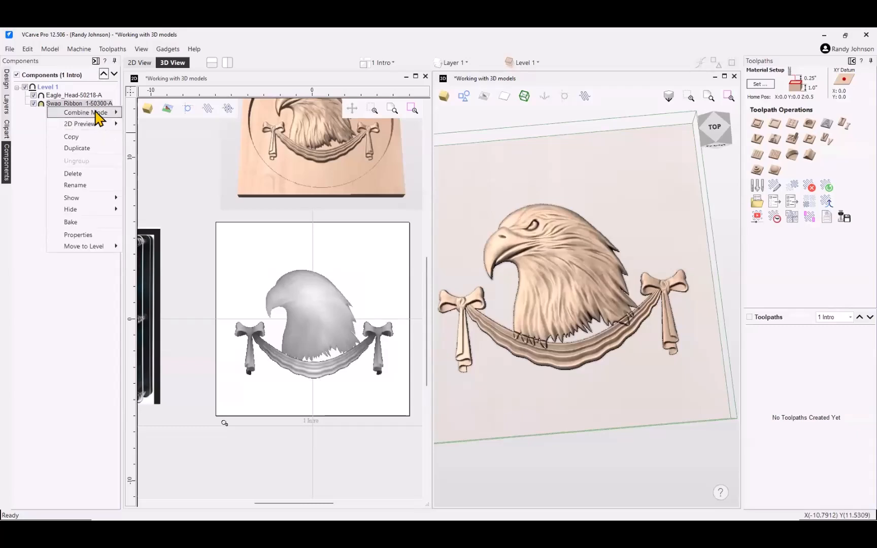
mouse_move(98, 112)
click(146, 115)
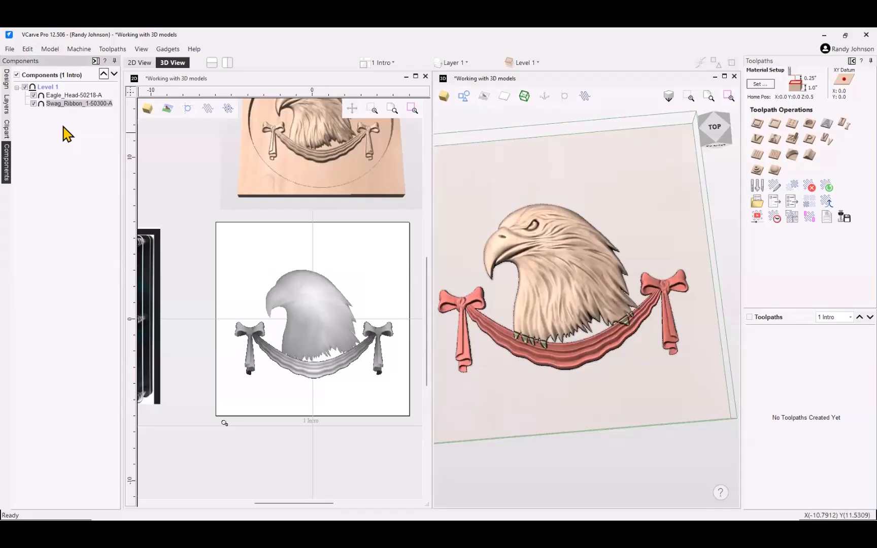
click(62, 120)
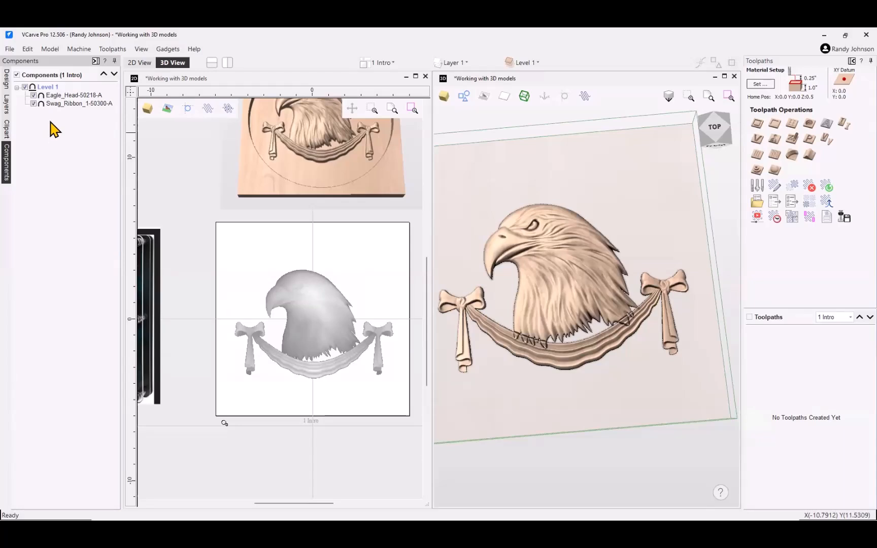
click(65, 95)
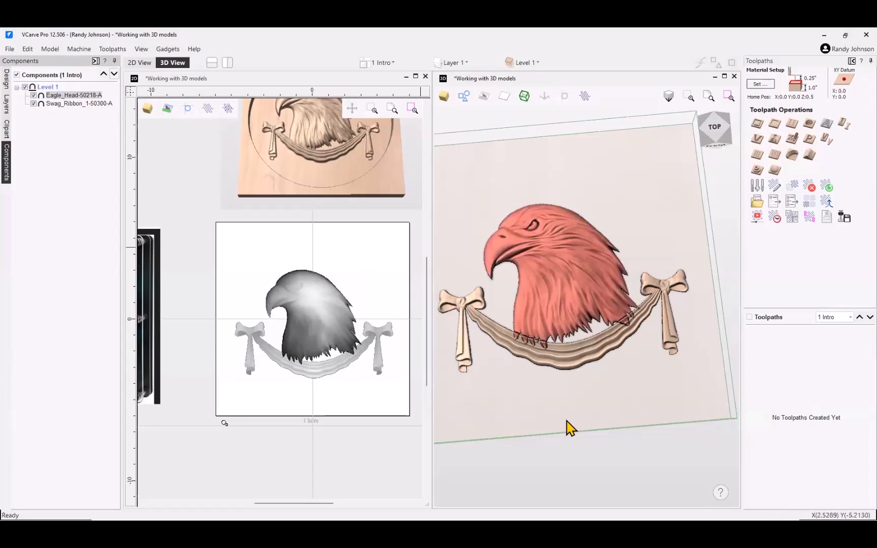
drag(562, 409, 457, 291)
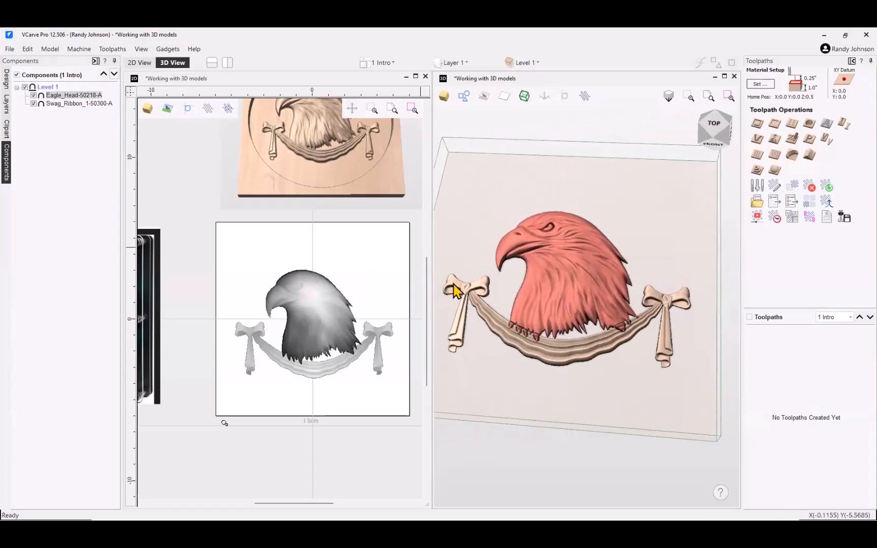
Step: Set the ribbon swag's combine mode to Merge and move the eagle head below it in the component tree
click(64, 104)
right_click(60, 106)
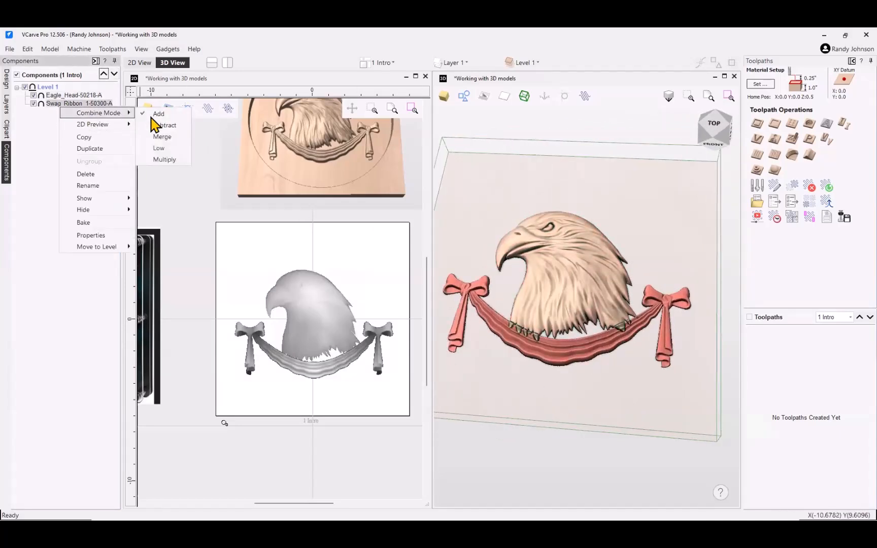
click(160, 134)
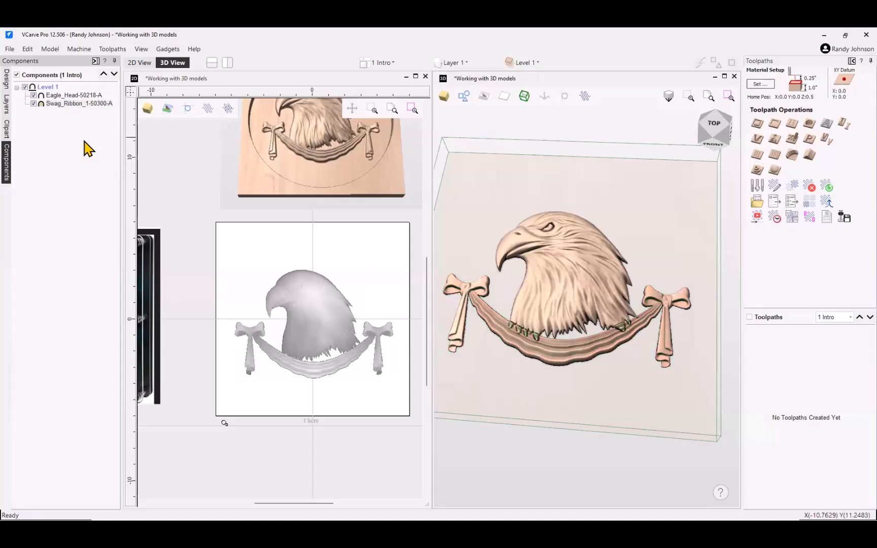
click(71, 96)
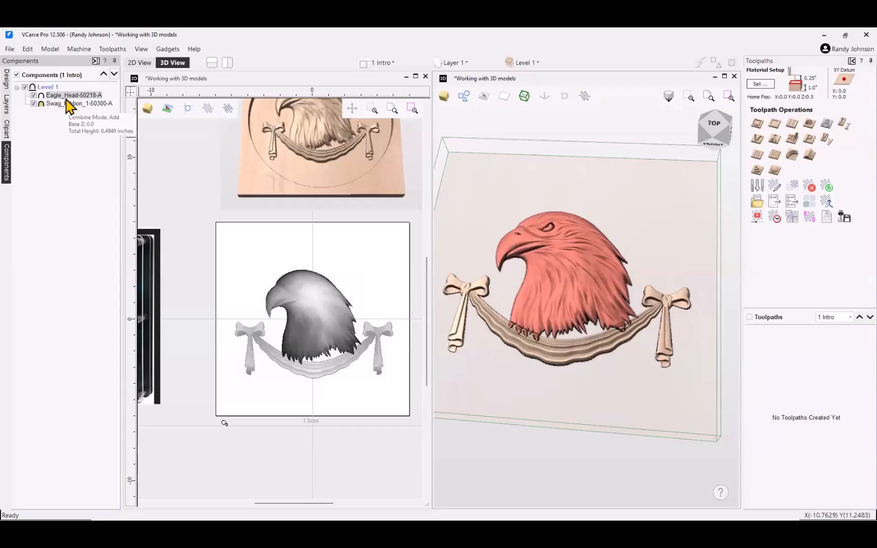
click(115, 74)
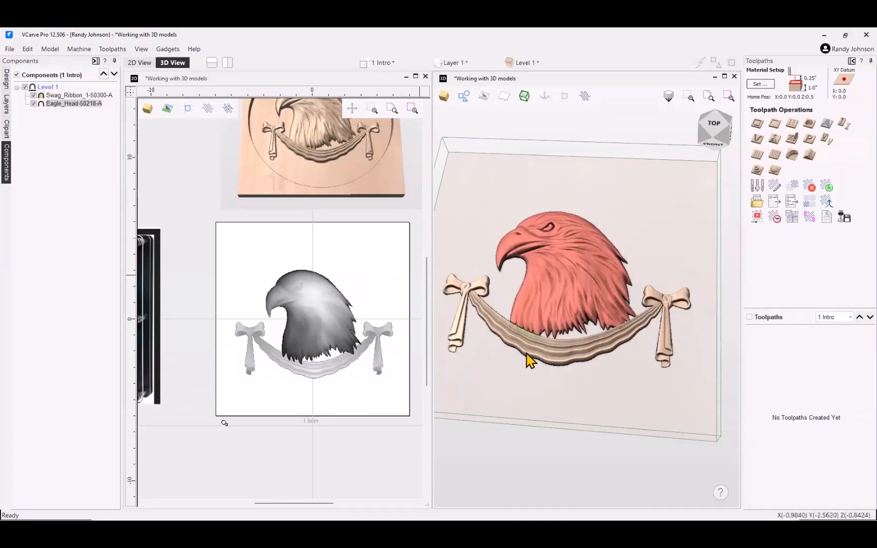
Step: Examine up close and as a whole how the ribbon swag merges over the eagle's neck feathers
click(543, 363)
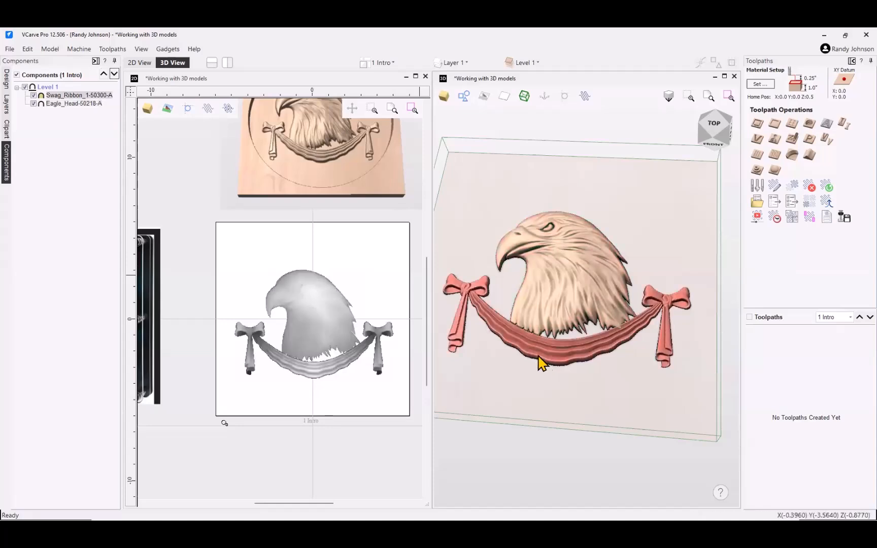
scroll(539, 362, up, 4)
mouse_move(54, 95)
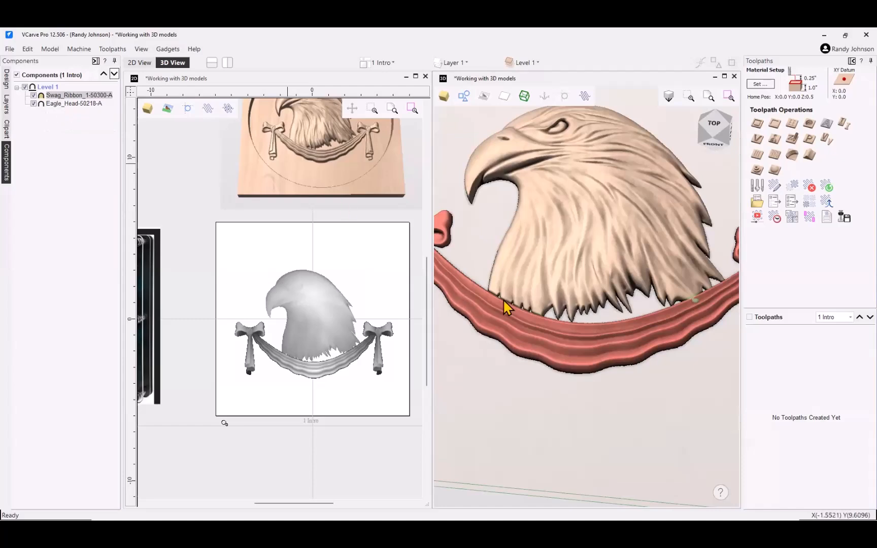
scroll(519, 321, down, 4)
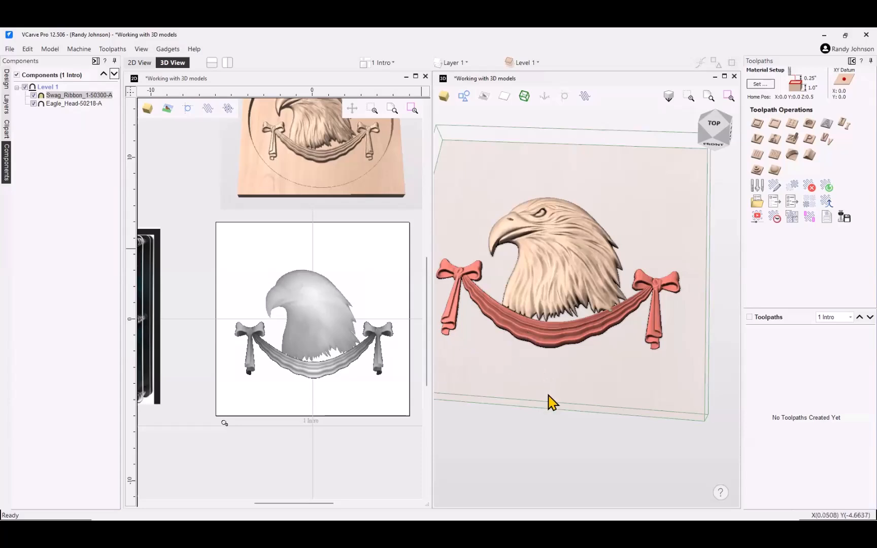
scroll(551, 389, down, 5)
drag(585, 293, 580, 327)
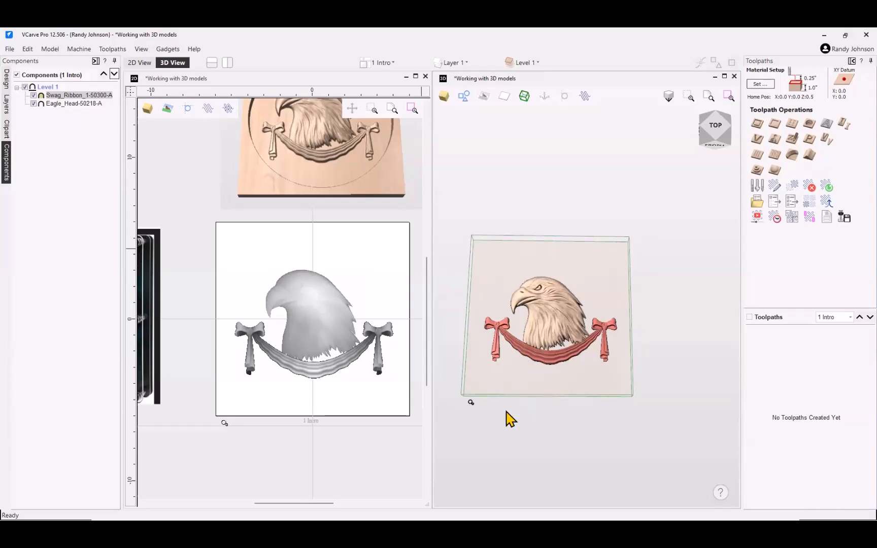
scroll(357, 287, down, 1)
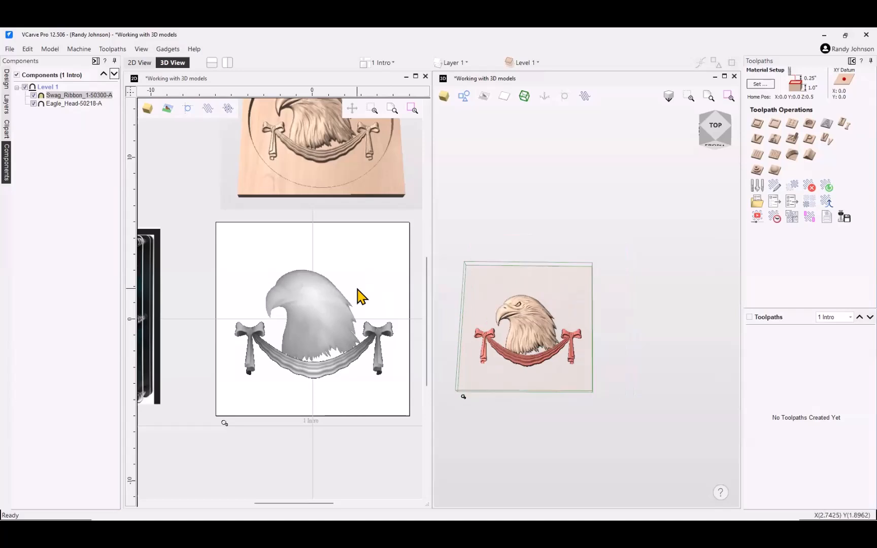
Step: Draw a 12-inch diameter circle centred at X 0, Y 0 around the eagle head and ribbon swag
scroll(359, 283, down, 1)
scroll(361, 288, down, 1)
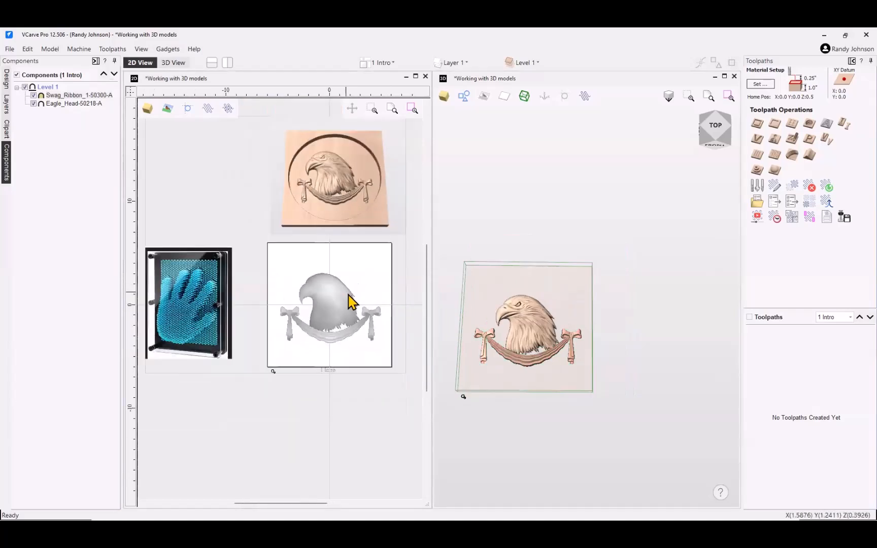
click(7, 79)
click(24, 128)
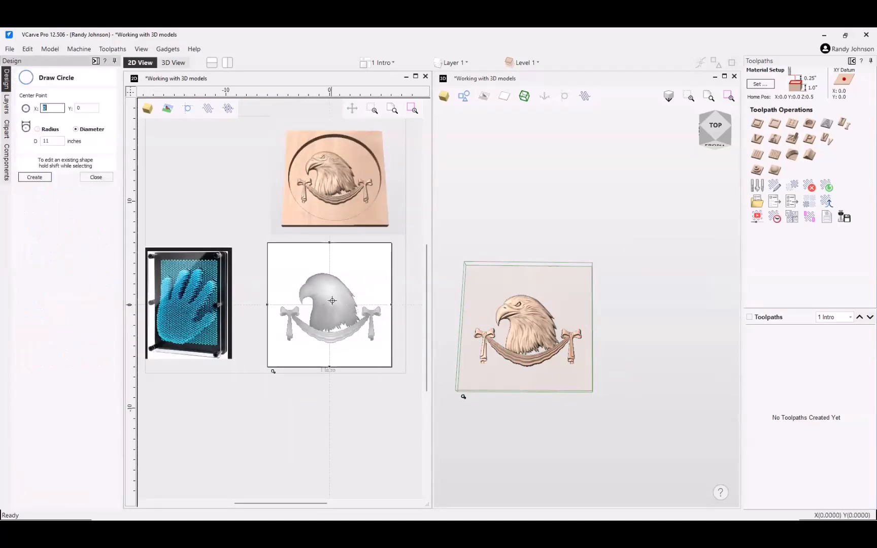
click(330, 304)
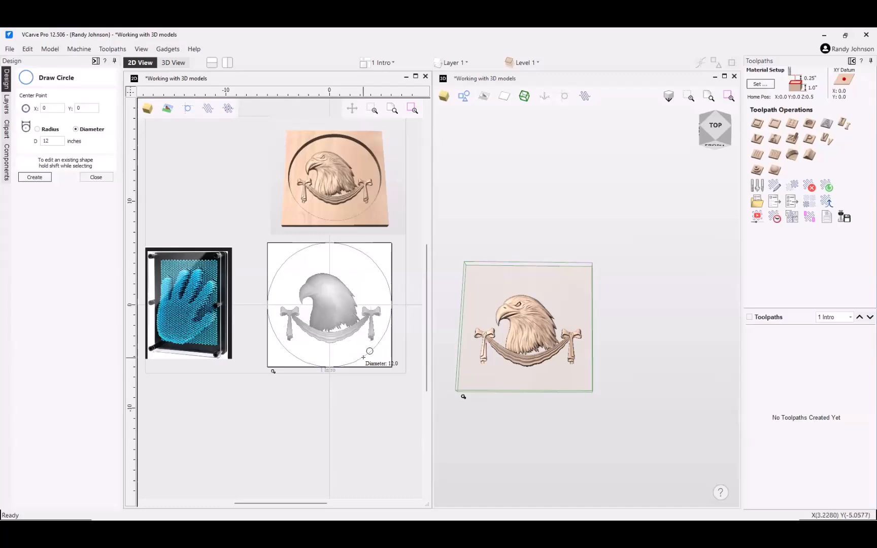
click(369, 351)
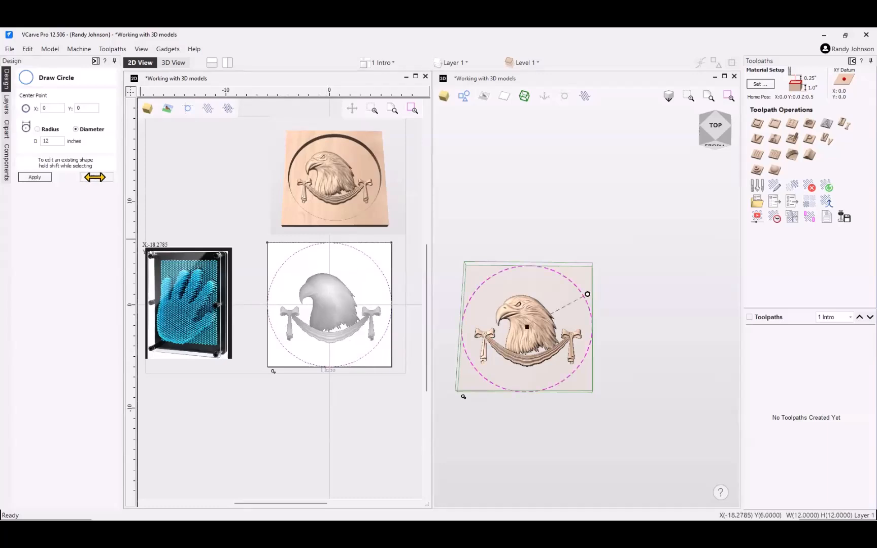
click(96, 178)
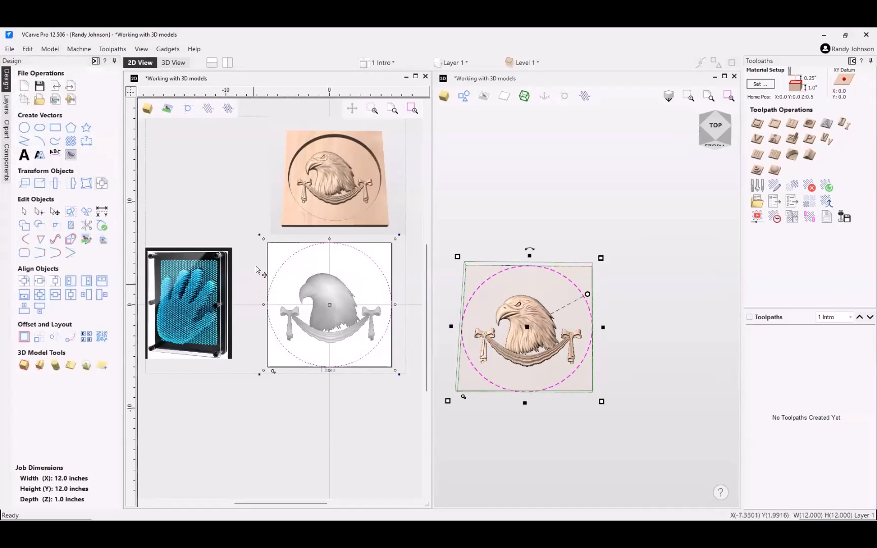
Step: Scale the eagle head and ribbon swag together down to about 8.36 by 5.78 inches and centre them in the job
shift+click(373, 343)
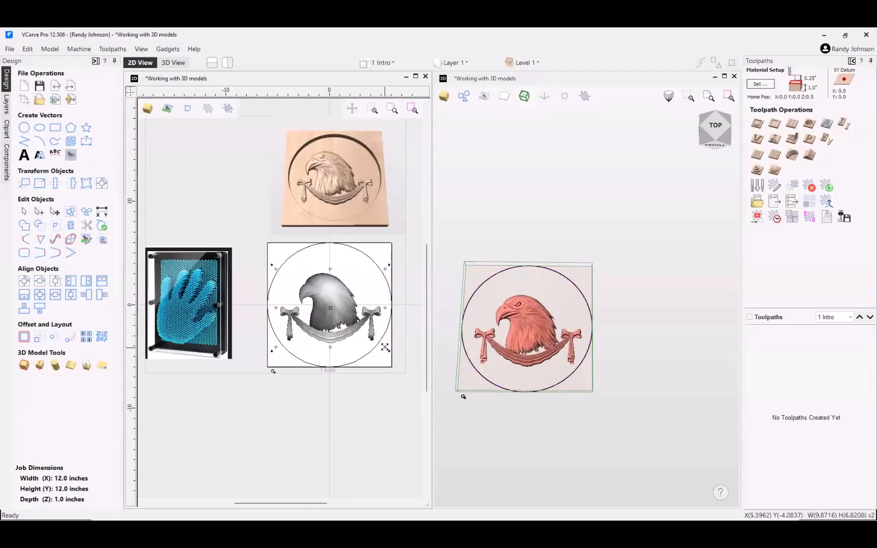
drag(386, 348, 373, 339)
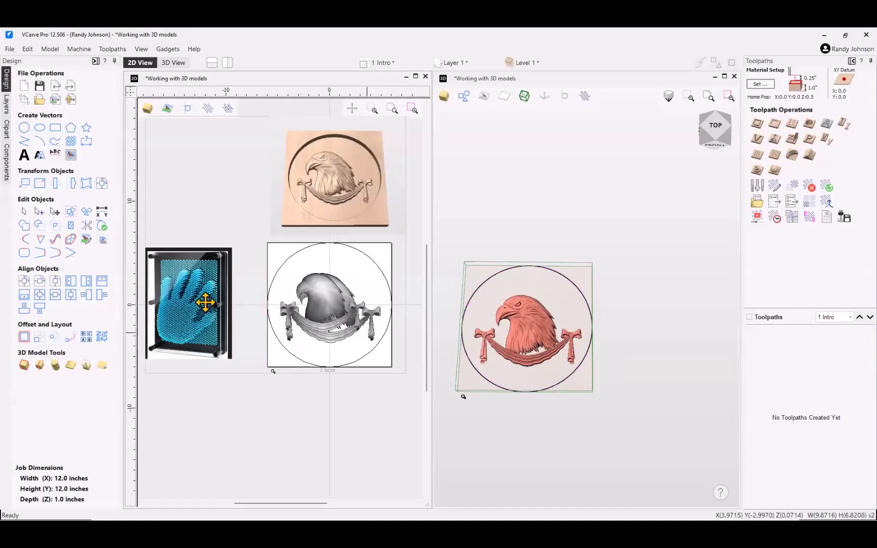
click(25, 293)
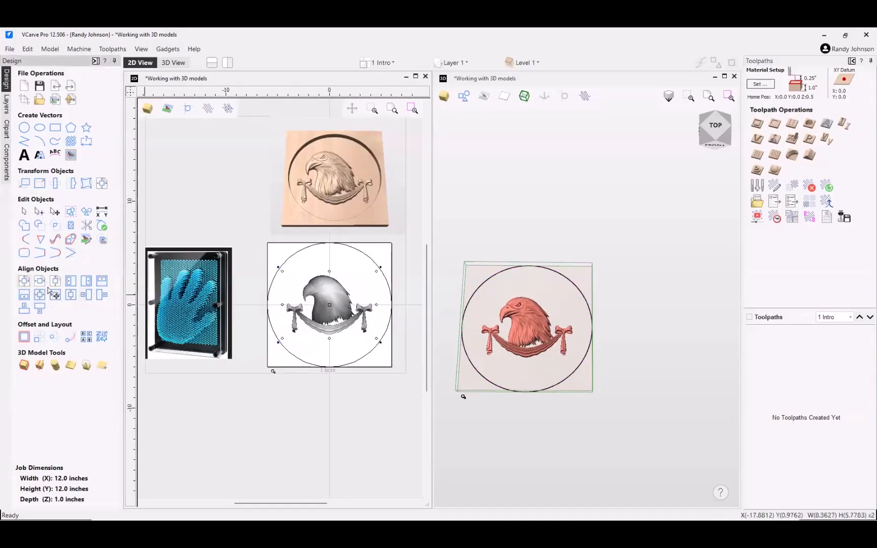
Step: Resize the circle to 11 by 11 inches about its centre with the proportions linked
click(284, 354)
click(39, 184)
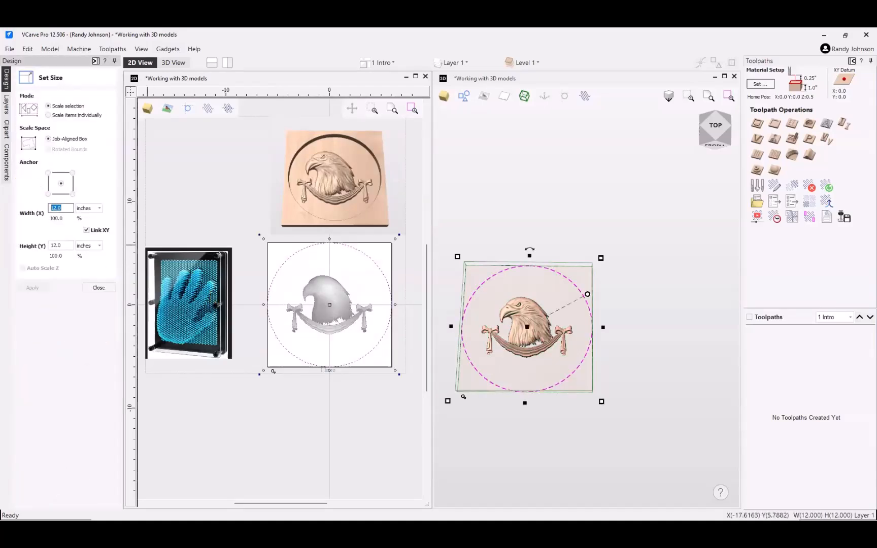
text(11)
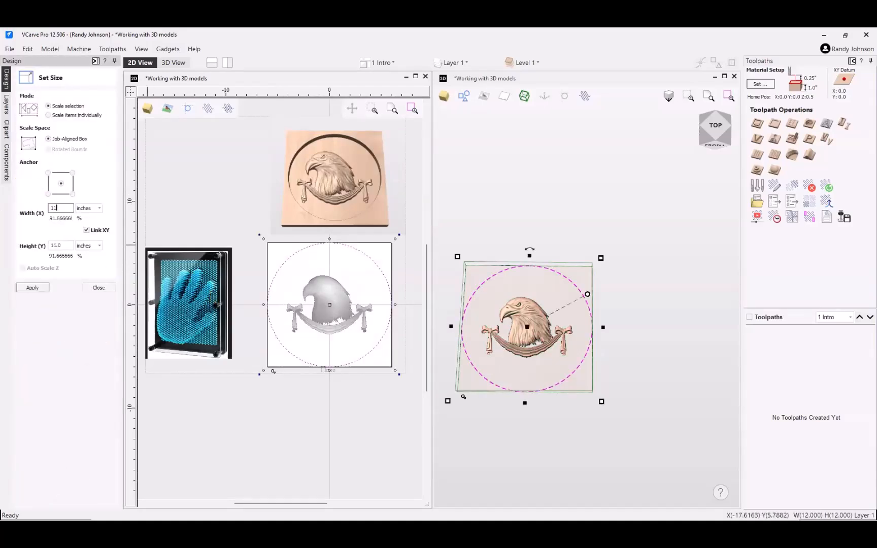
click(31, 288)
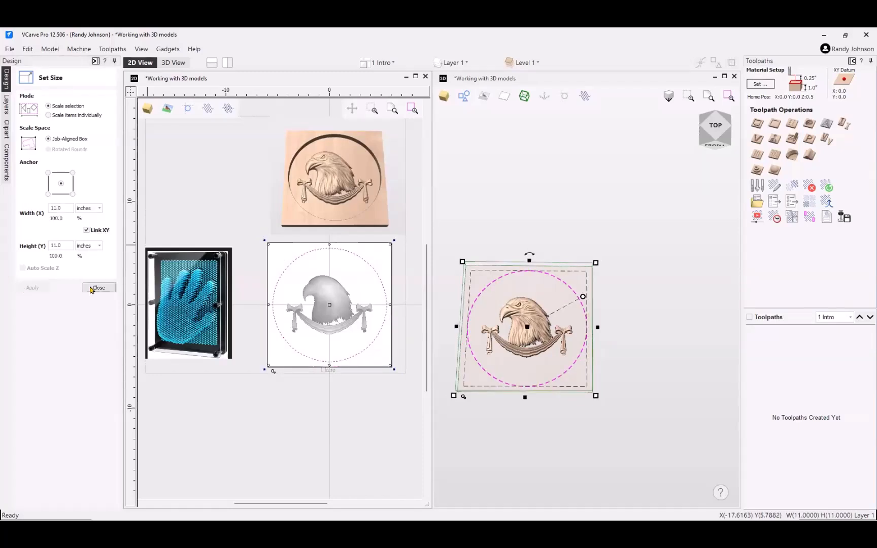
Step: Calculate a 3D raster roughing toolpath for the eagle and ribbon with the 1/4-inch end mill, limited to the model boundary
click(348, 422)
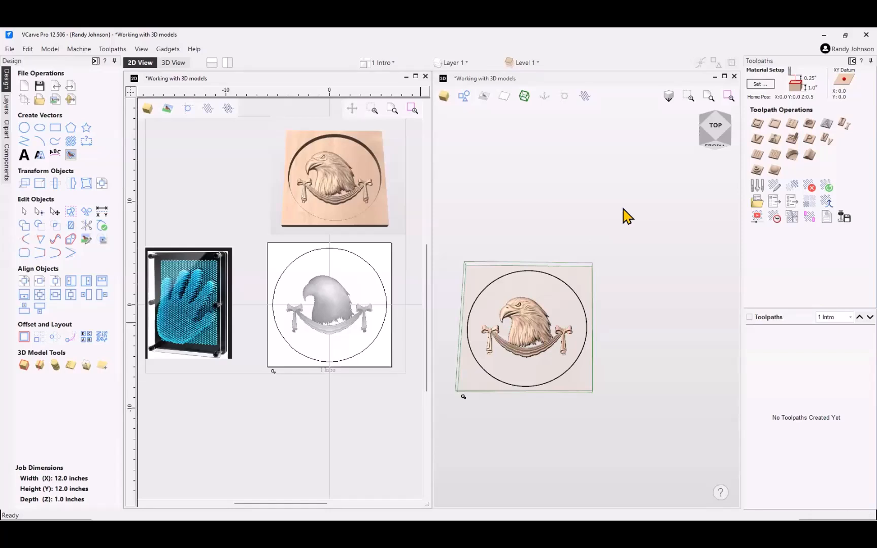
click(758, 172)
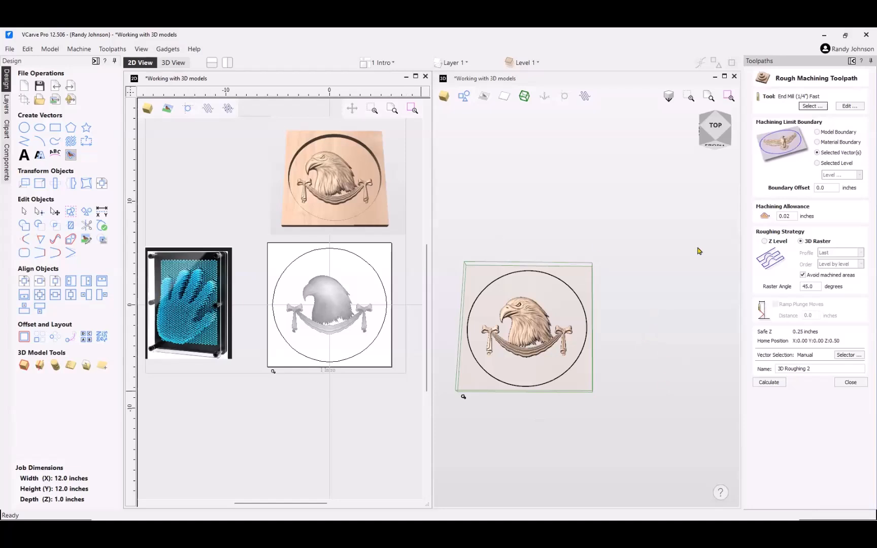
click(818, 133)
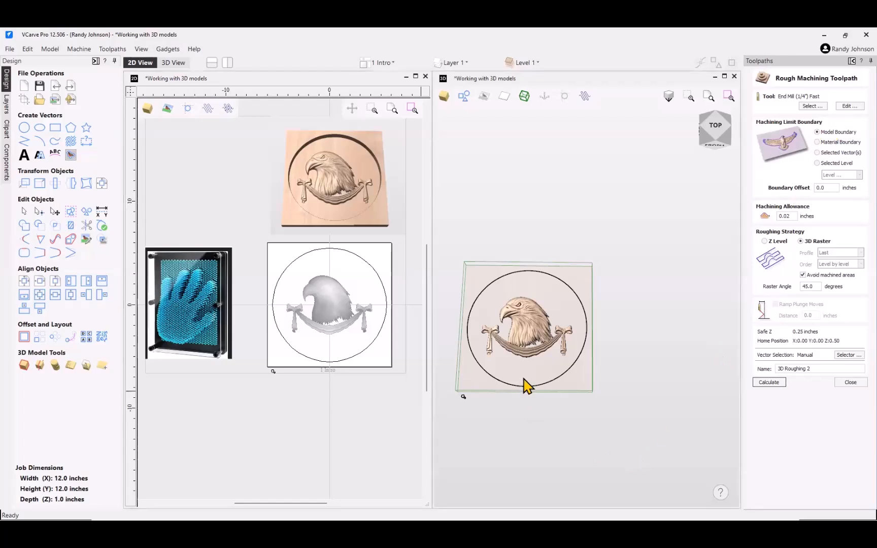
scroll(524, 378, up, 5)
drag(537, 352, 547, 292)
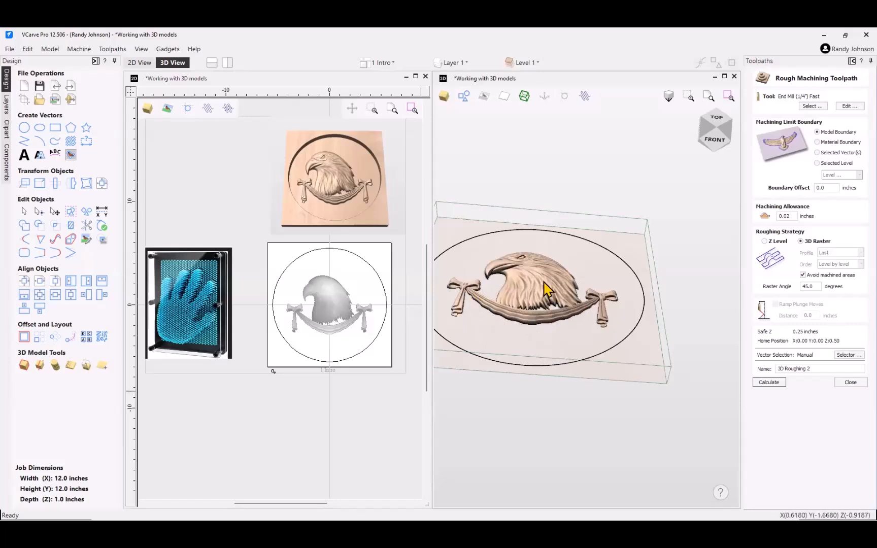
scroll(535, 284, down, 3)
mouse_move(569, 336)
mouse_down()
mouse_move(605, 294)
mouse_move(621, 352)
mouse_move(574, 342)
mouse_up()
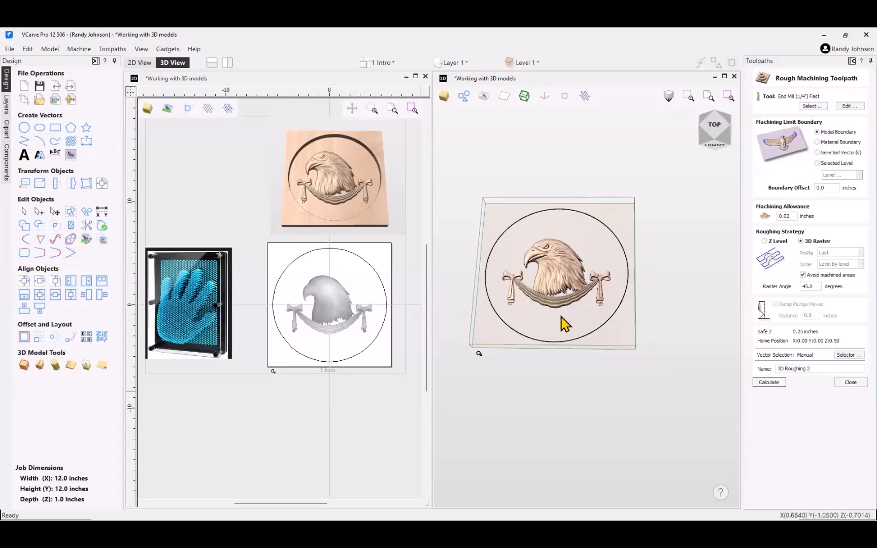
click(769, 383)
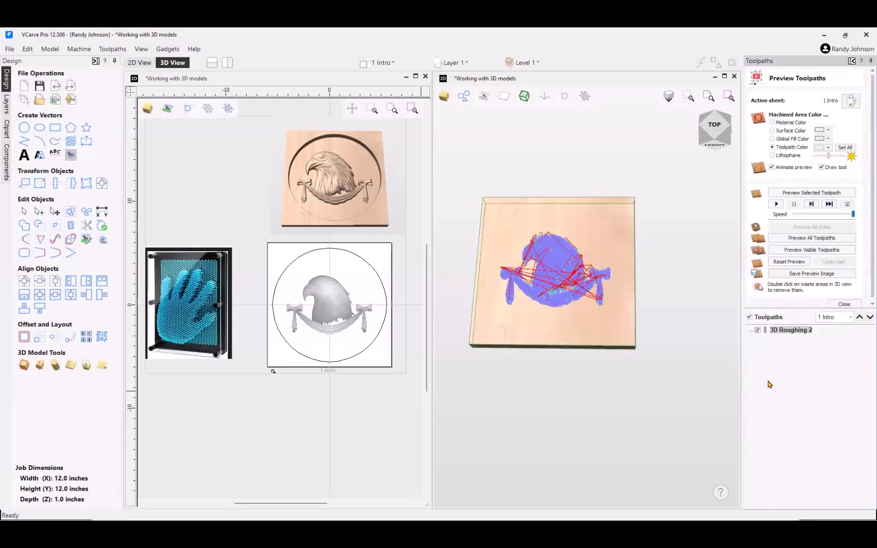
Step: Preview the roughing toolpath and inspect how deep the eagle and ribbon are cut into the material
click(819, 194)
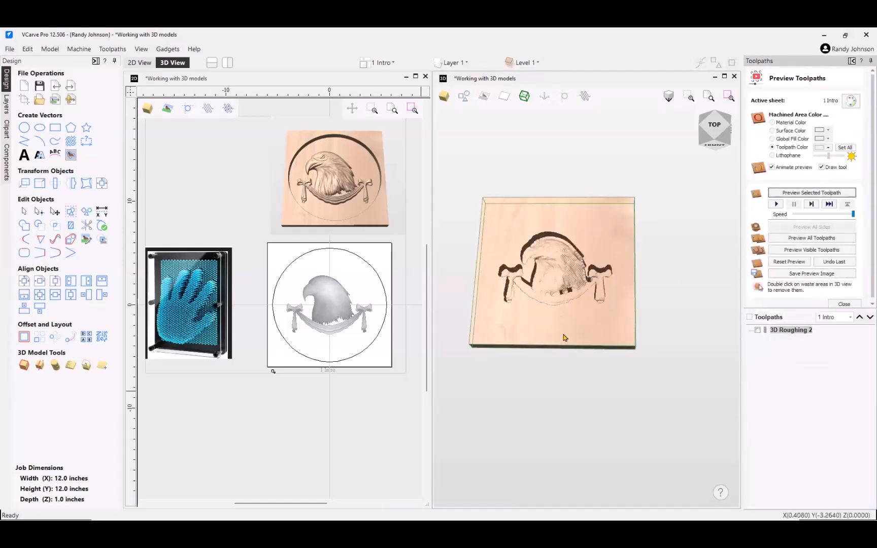
drag(564, 335, 579, 255)
scroll(549, 321, up, 2)
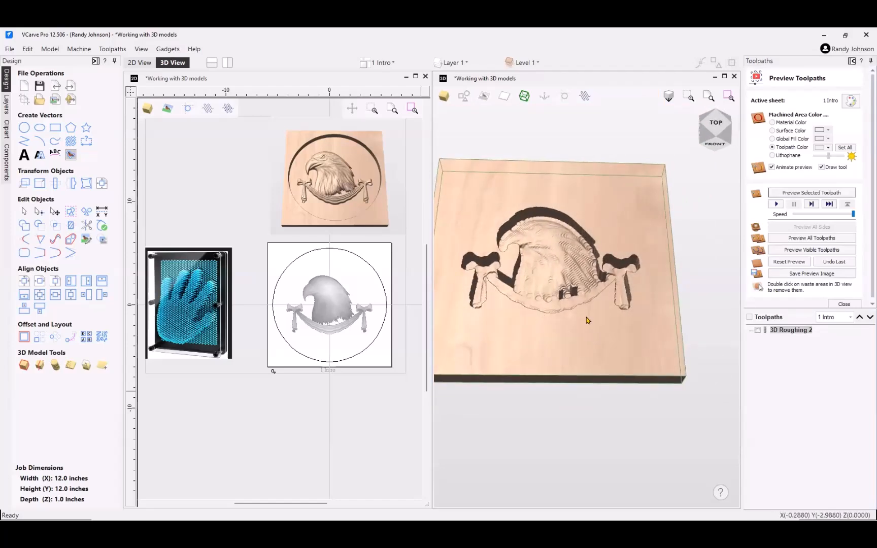
drag(542, 303, 584, 334)
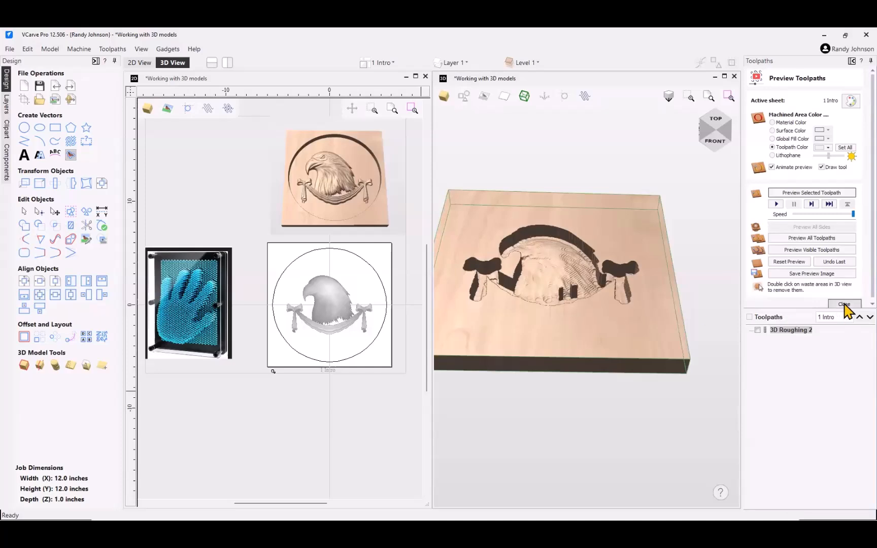
click(844, 303)
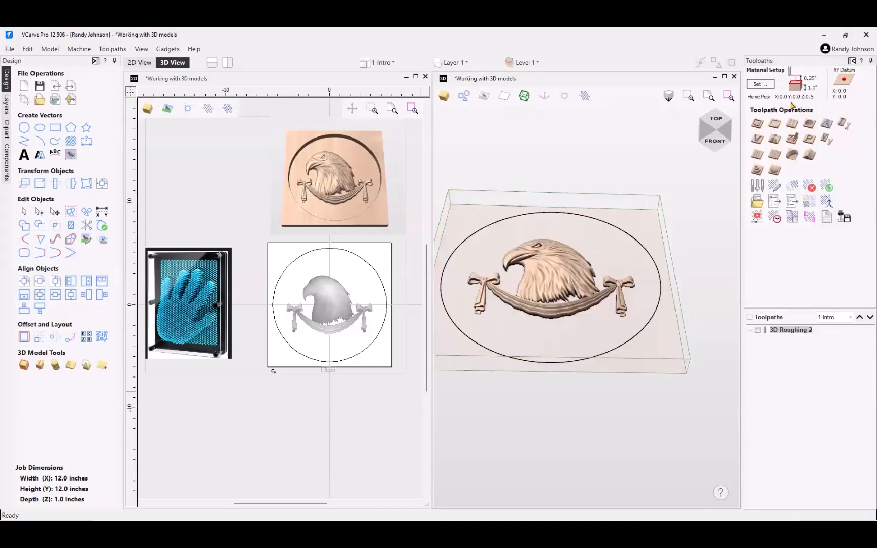
Step: Set the gap above the model to 0.0 inches in the material setup and recalculate all toolpaths
click(760, 85)
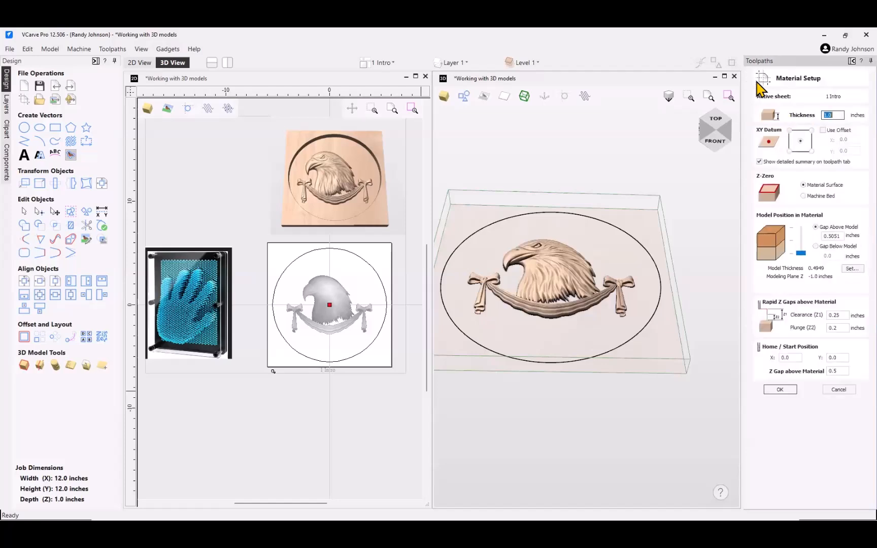
drag(802, 240, 801, 226)
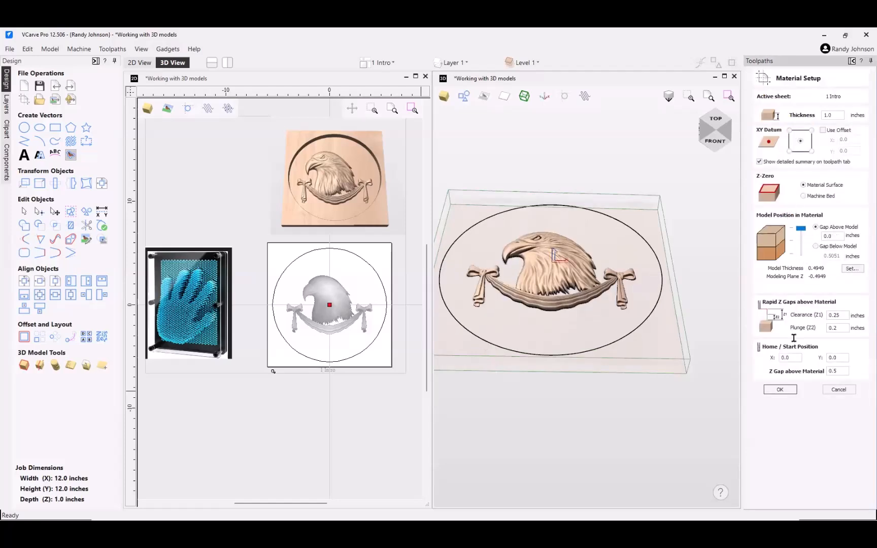
click(781, 390)
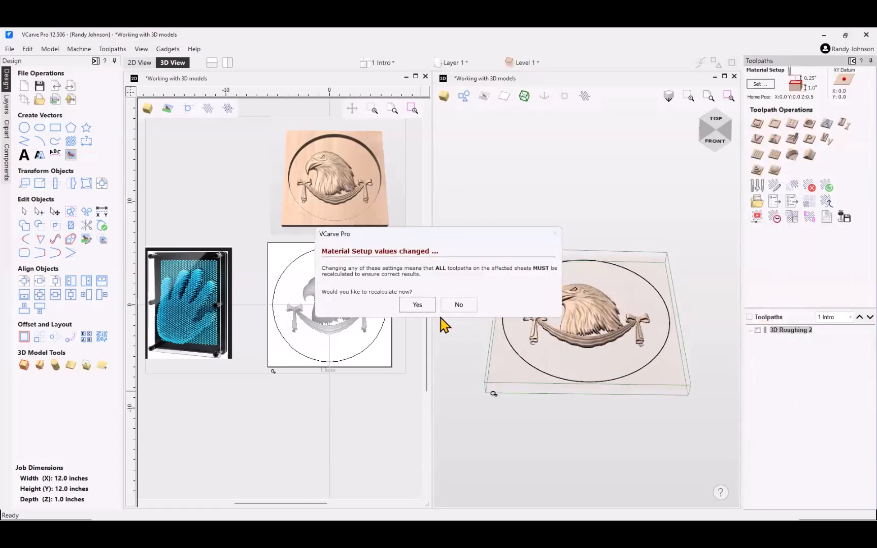
click(418, 306)
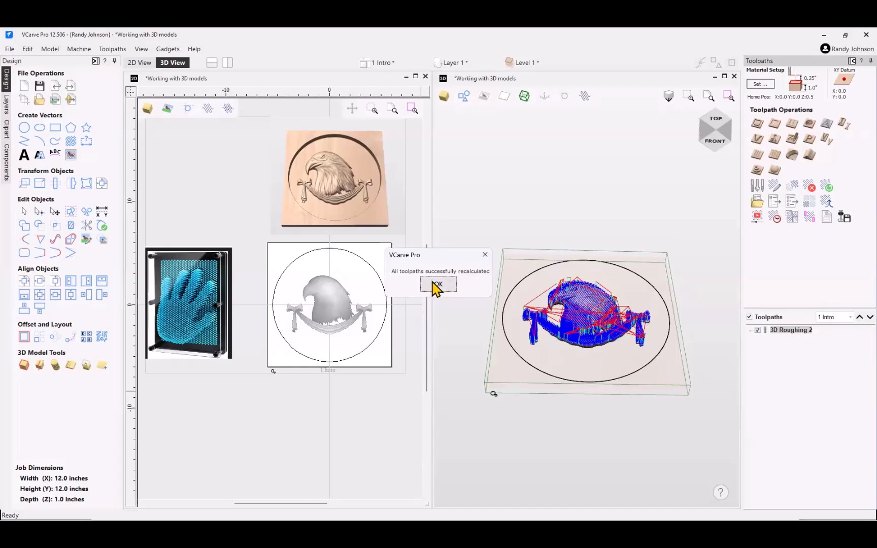
click(436, 286)
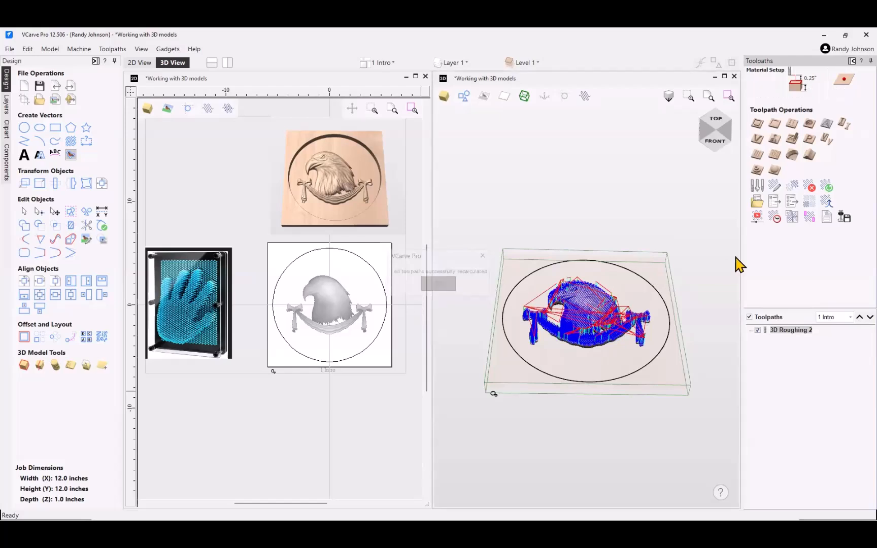
Step: Preview the recalculated roughing toolpath and inspect the rough-cut feathers and ribbon up close and as a whole
click(758, 217)
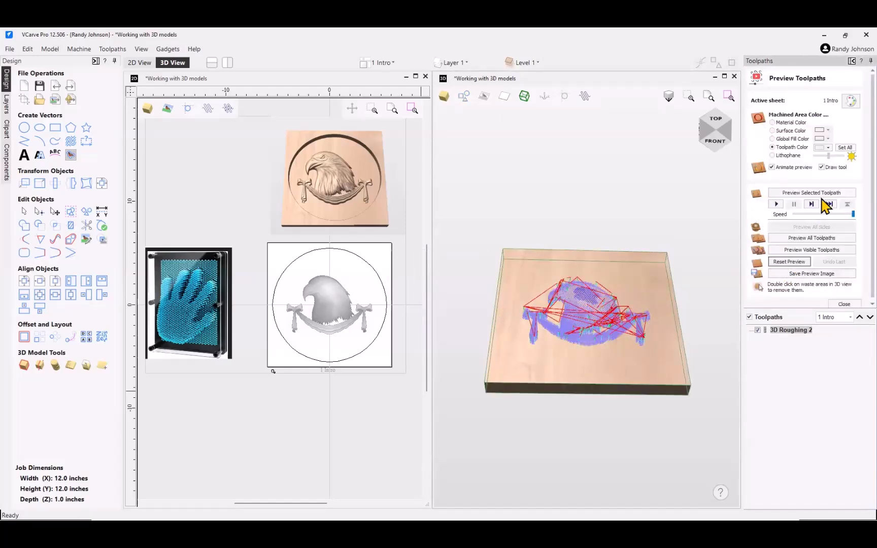
click(822, 193)
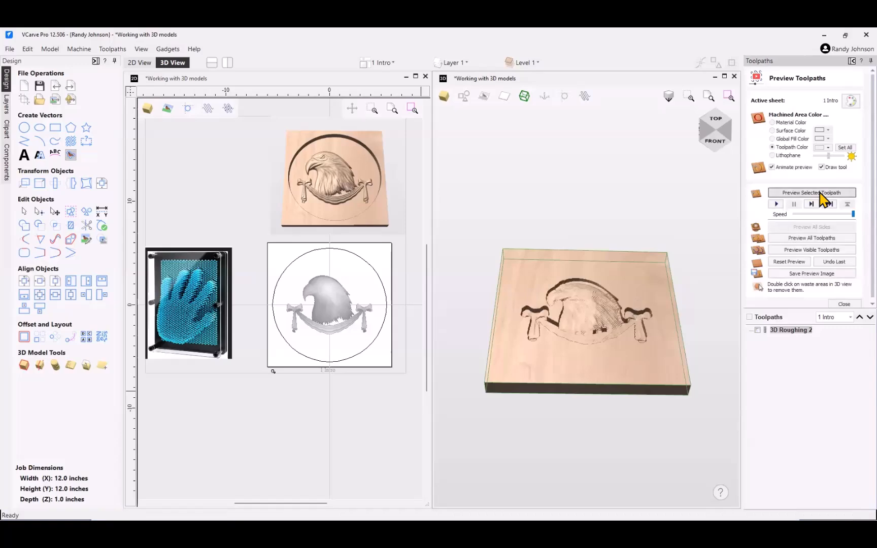
drag(574, 356, 605, 304)
scroll(609, 388, up, 3)
scroll(599, 315, up, 3)
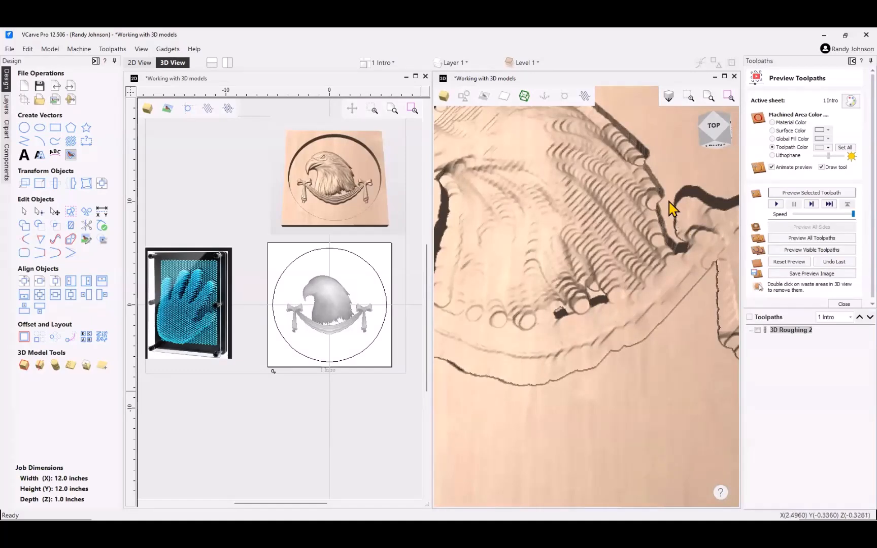
scroll(655, 295, down, 3)
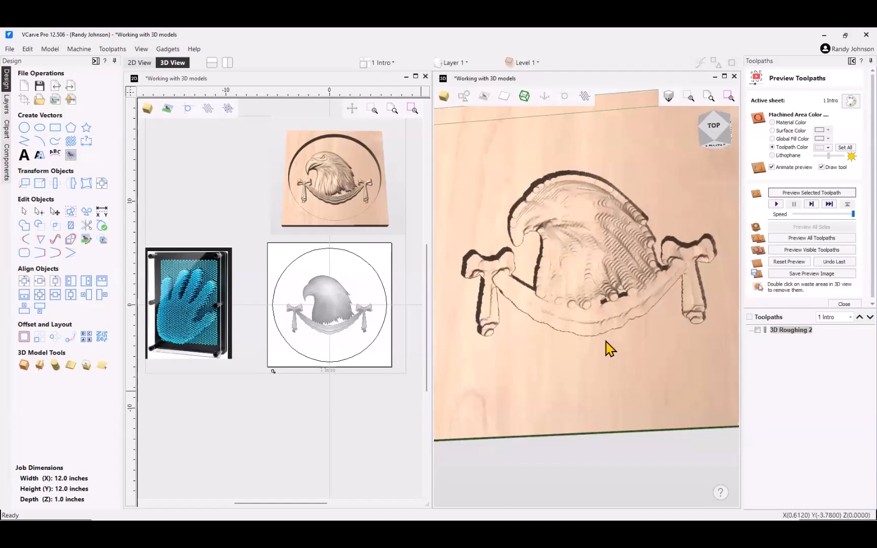
scroll(615, 299, down, 3)
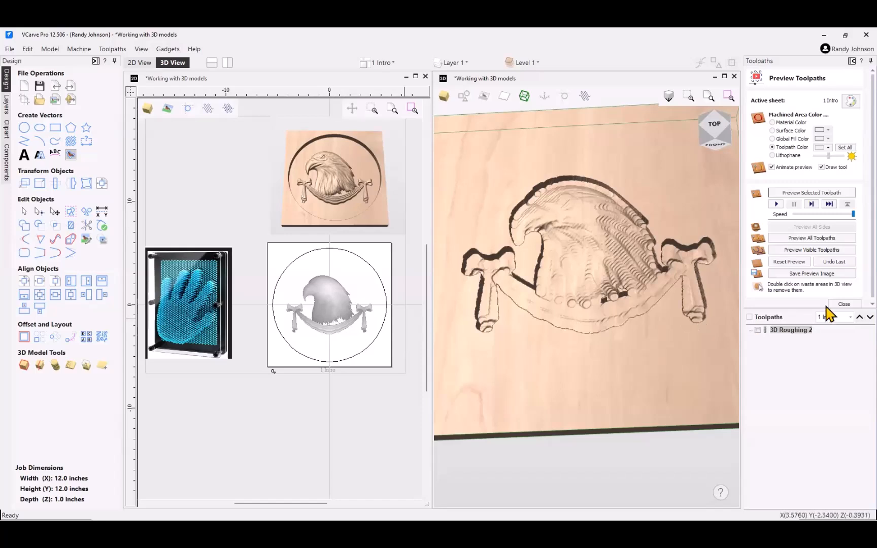
click(847, 304)
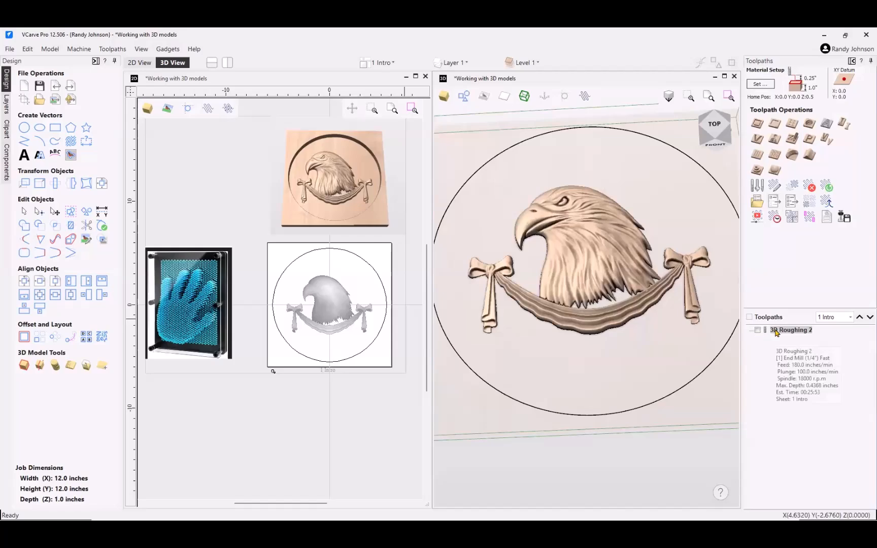
Step: Display the roughing toolpath lines over the model, examine their depth passes from the side and above, and hide them again
click(758, 330)
drag(588, 274, 616, 289)
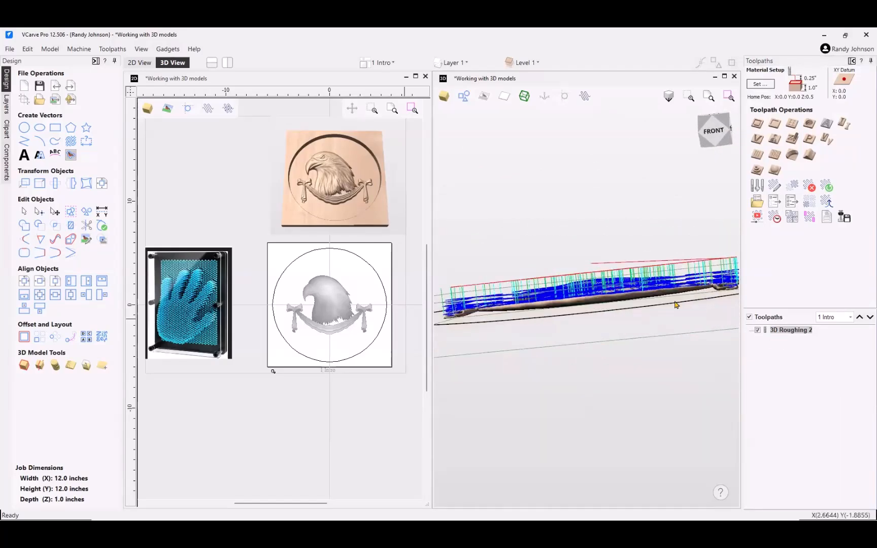
drag(698, 294, 510, 281)
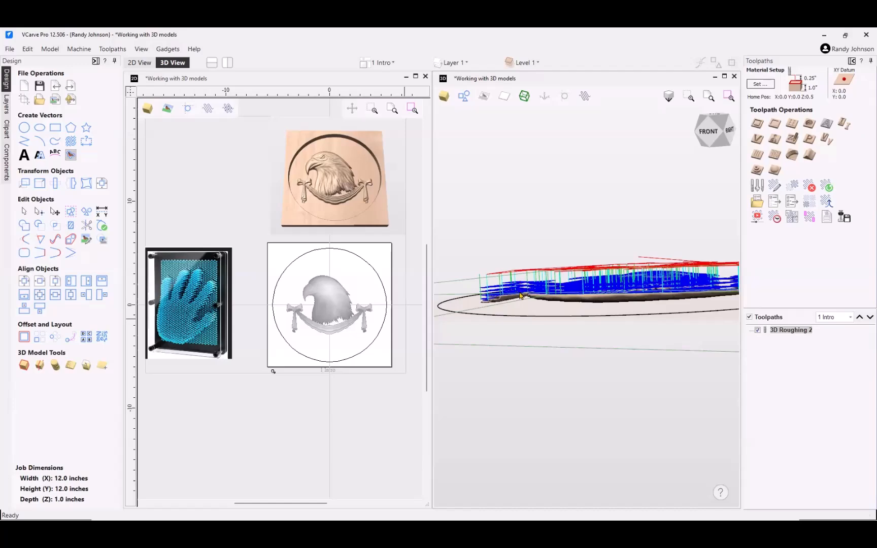
drag(653, 284, 657, 302)
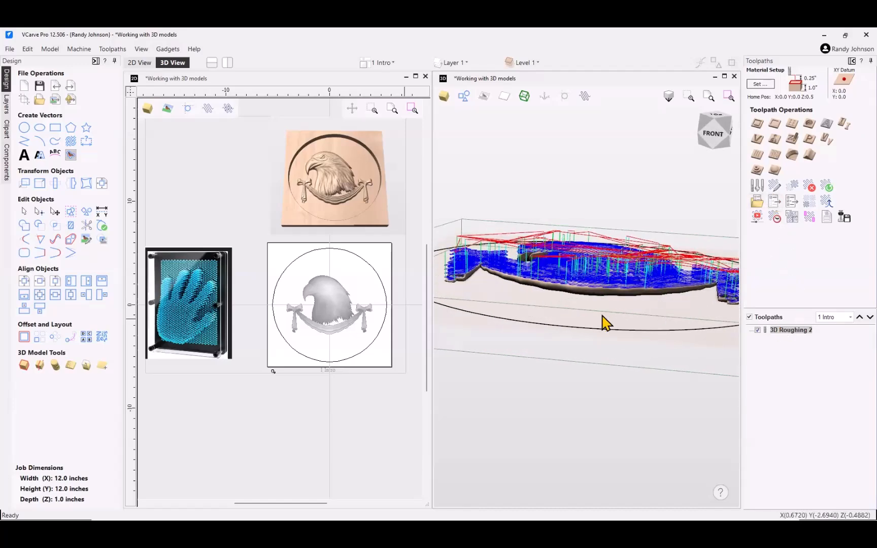
drag(604, 322, 644, 406)
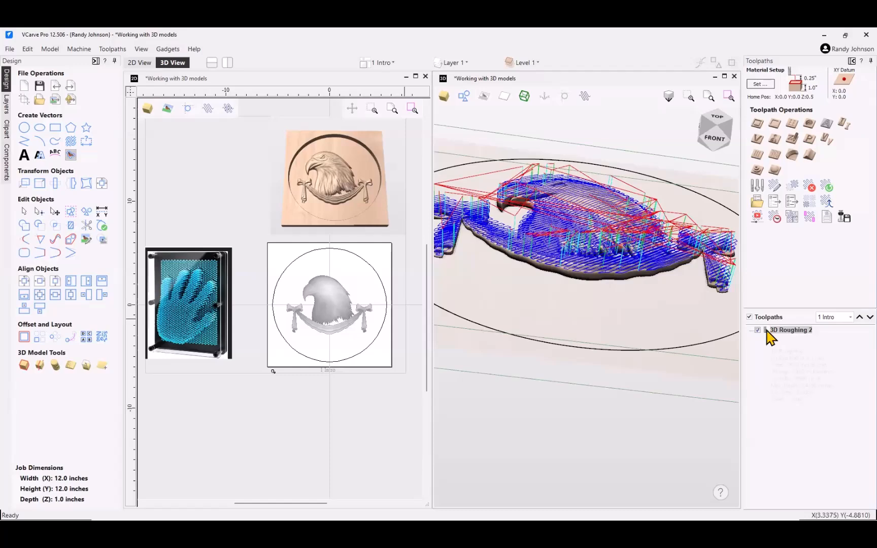
mouse_move(771, 337)
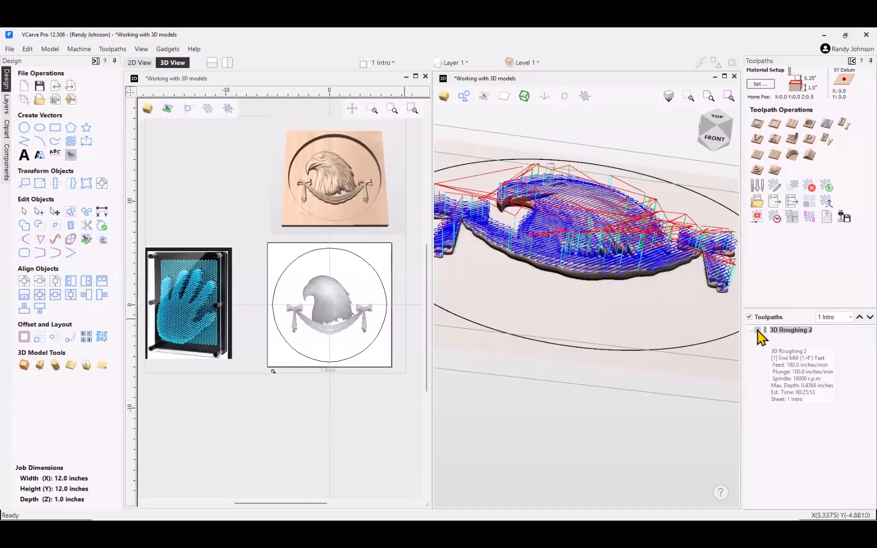
click(758, 330)
Step: Reopen the toolpath preview and examine the stepped rough-cut surface of the eagle head from above
scroll(596, 305, up, 5)
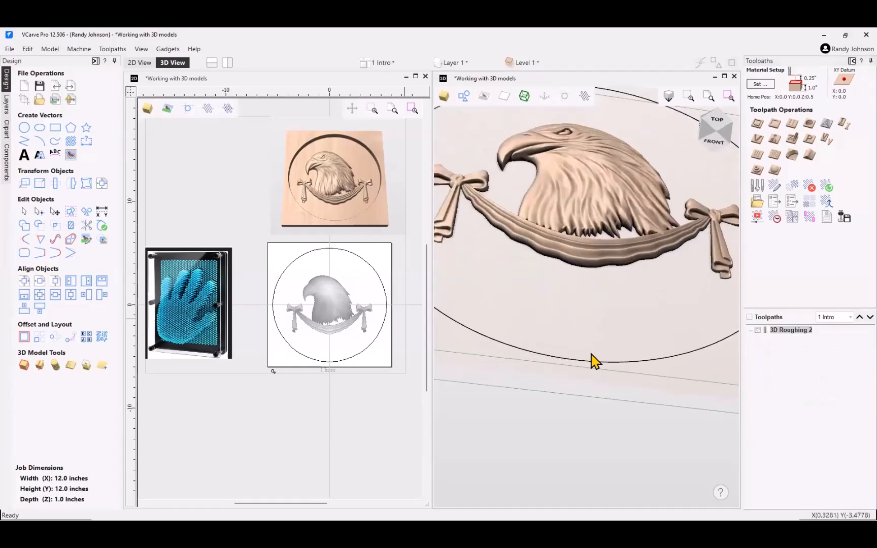
click(757, 218)
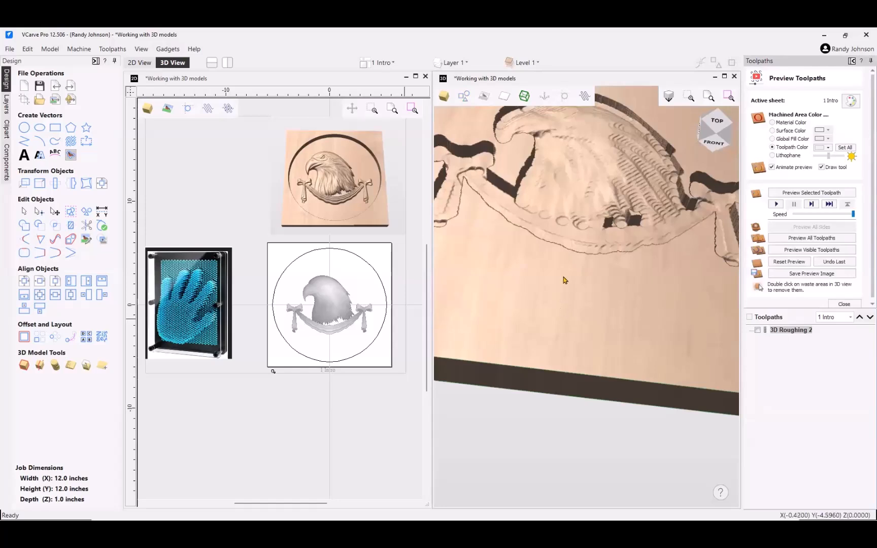
drag(564, 280, 528, 235)
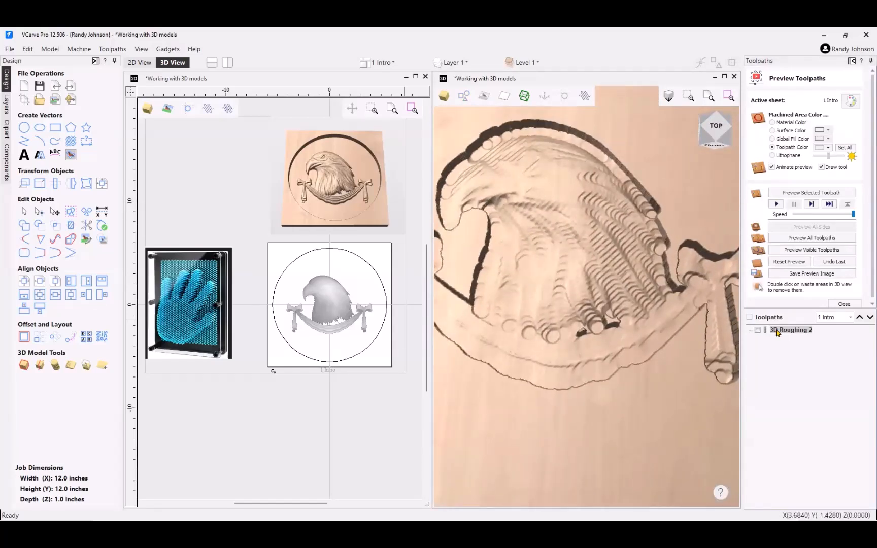
click(845, 304)
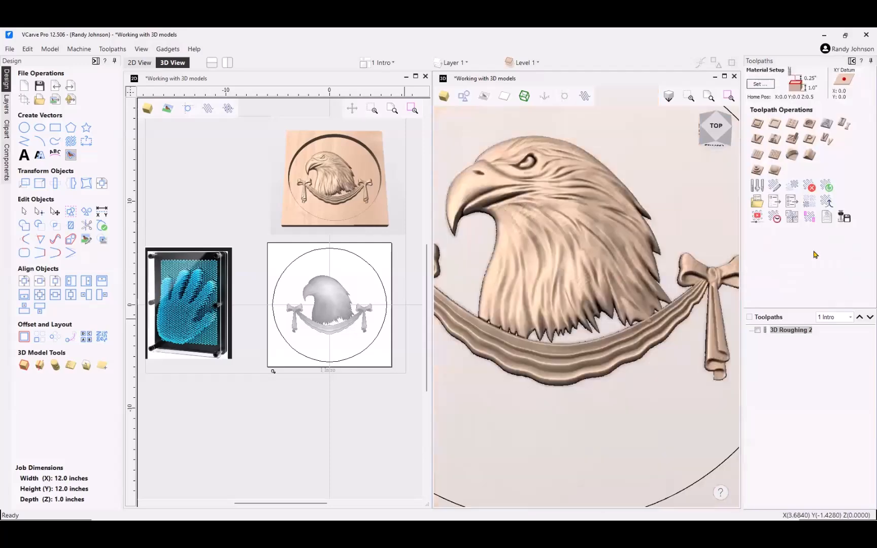
Step: Calculate a 3D finishing toolpath with the 1/8-inch ball nose, limited to the model boundary, using a 90-degree raster
click(774, 173)
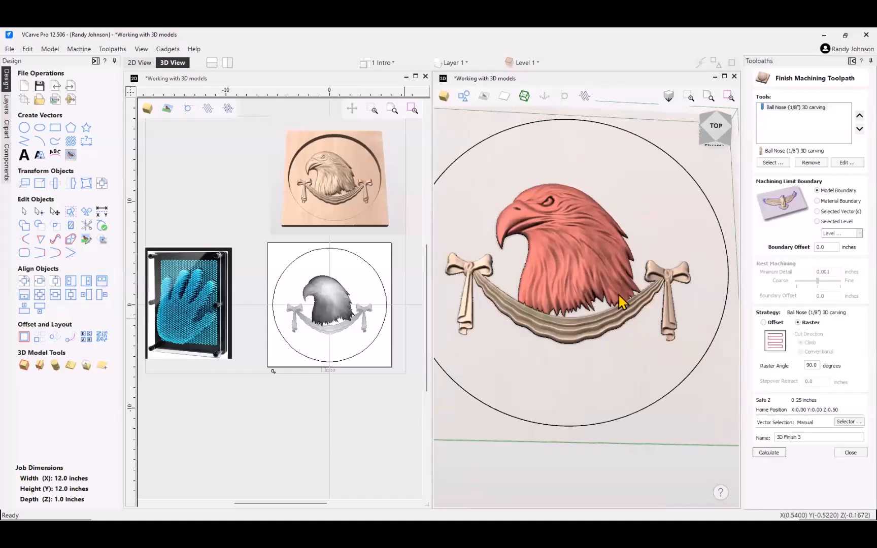
click(782, 141)
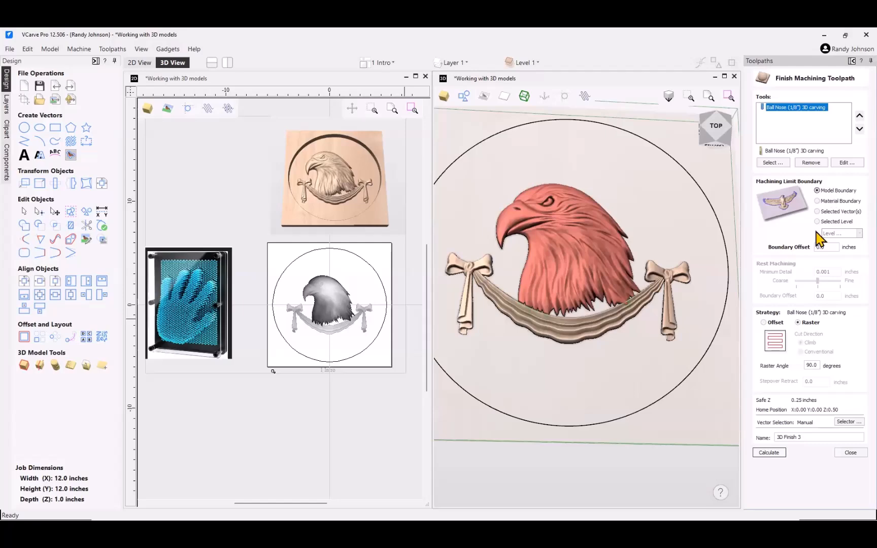
click(772, 453)
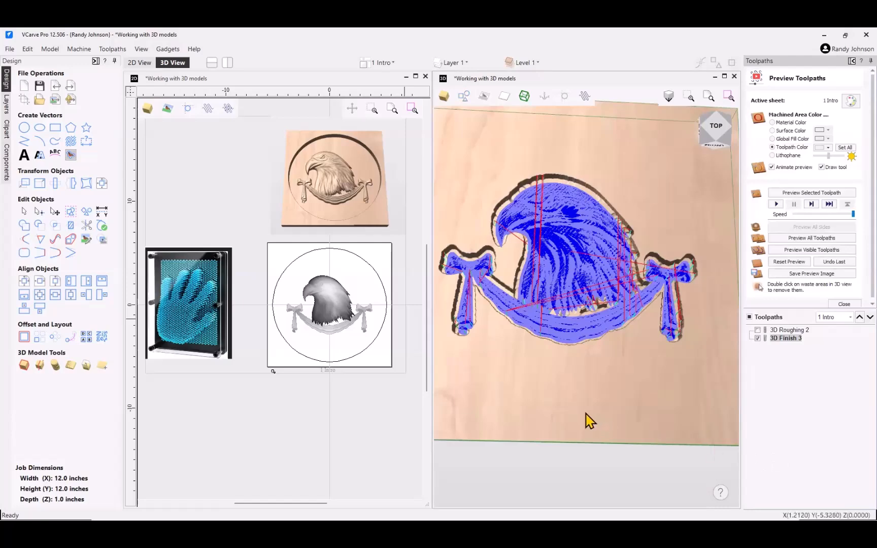
Step: Preview the finishing toolpath over the rough cut and inspect the carved detail of the eagle and ribbon
click(822, 194)
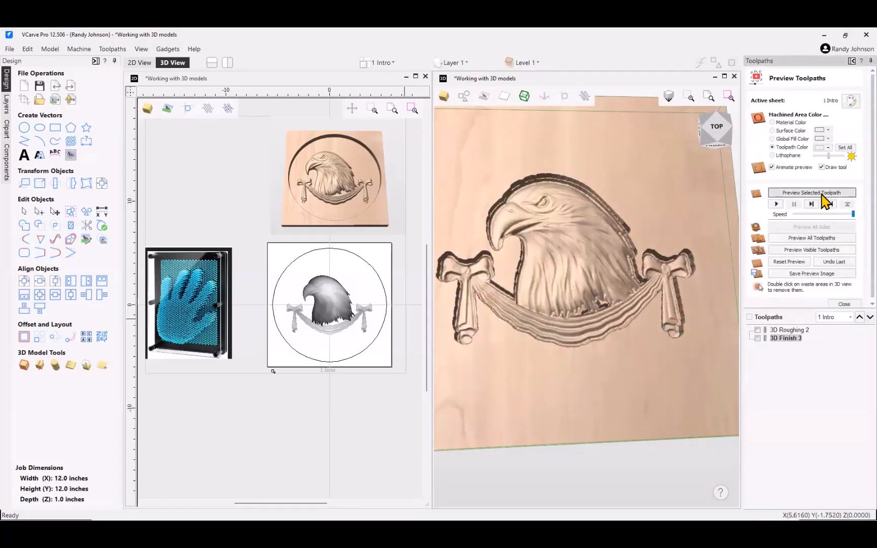
drag(598, 352, 621, 362)
scroll(622, 361, down, 2)
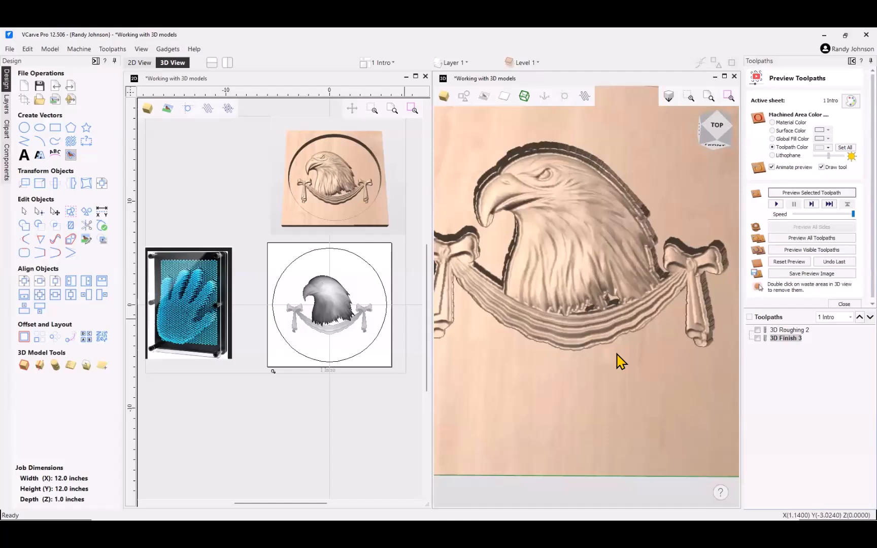
Step: Inspect the deep uncut pockets between the eagle's lower feathers and the ribbon in the finished preview
scroll(621, 361, down, 2)
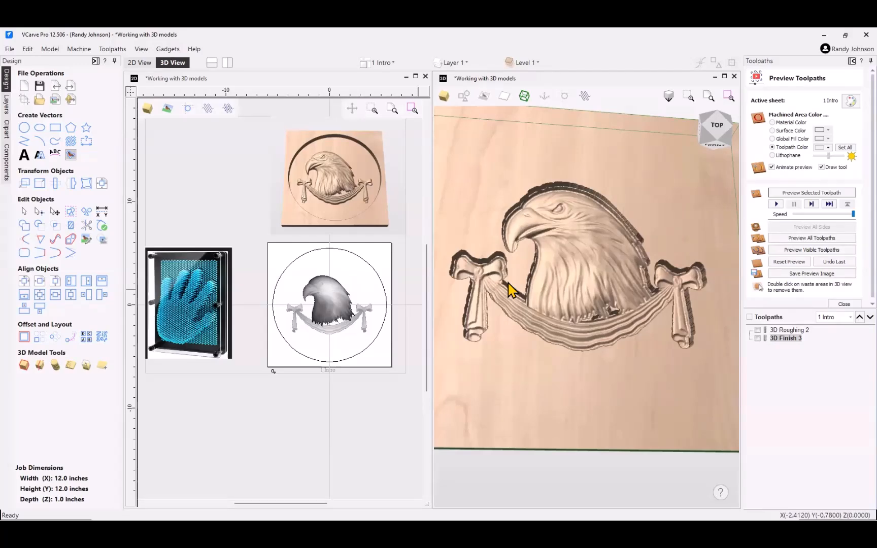
scroll(613, 320, up, 5)
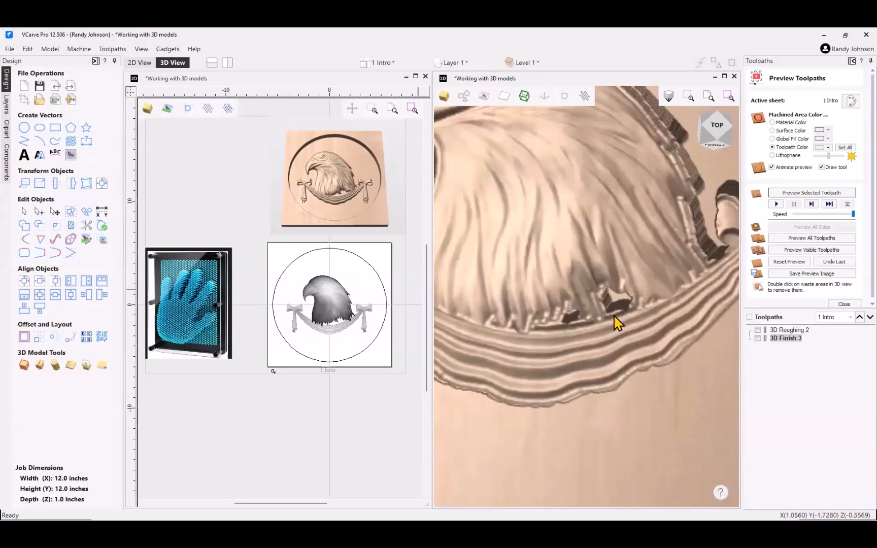
scroll(617, 305, up, 2)
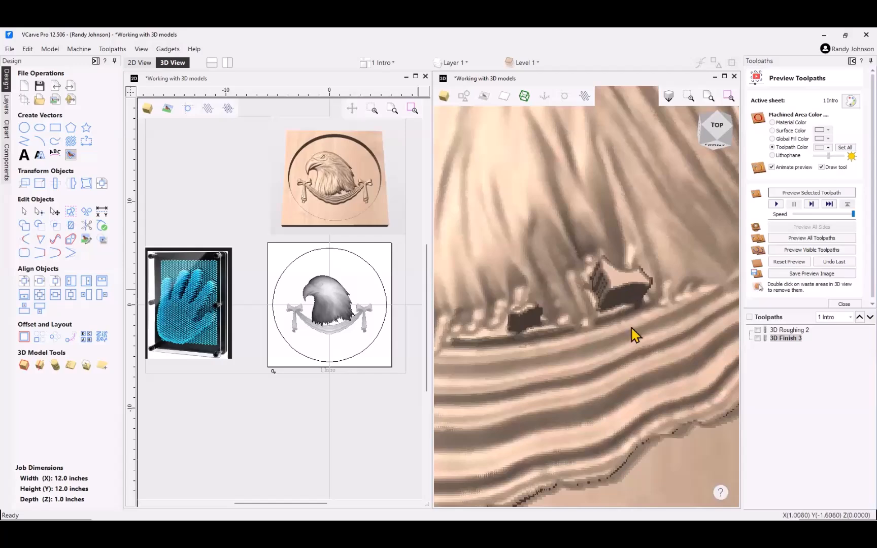
drag(632, 333, 577, 288)
scroll(579, 289, down, 6)
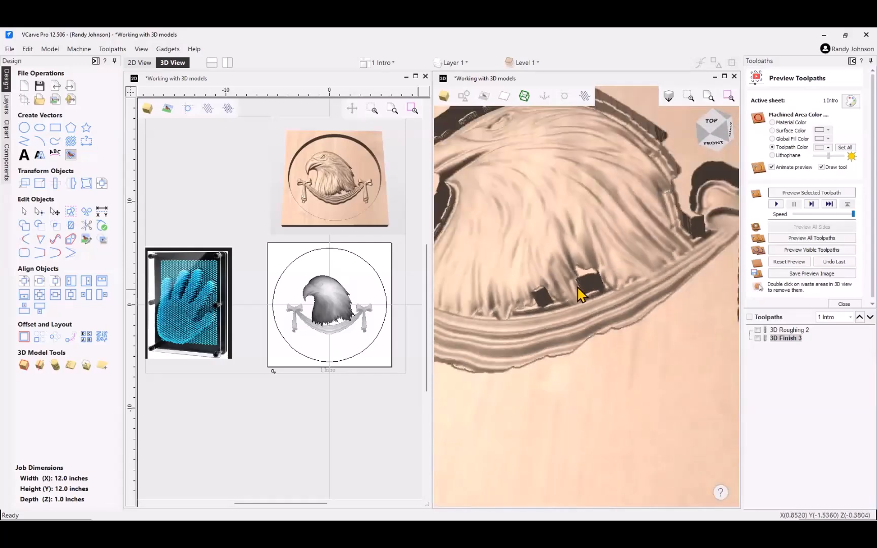
scroll(584, 345, down, 4)
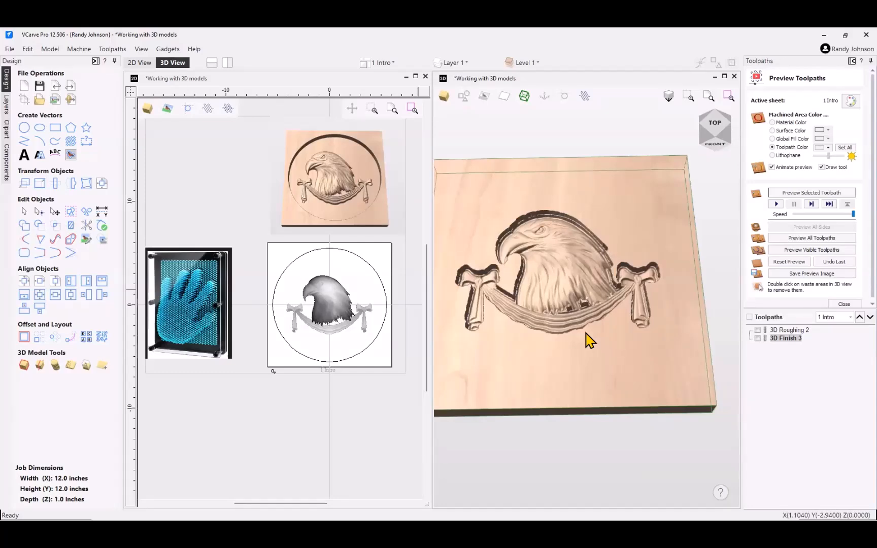
Step: Recalculate the 3D roughing toolpath with the large circle vector as its machining limit boundary, and reset the preview
double_click(791, 331)
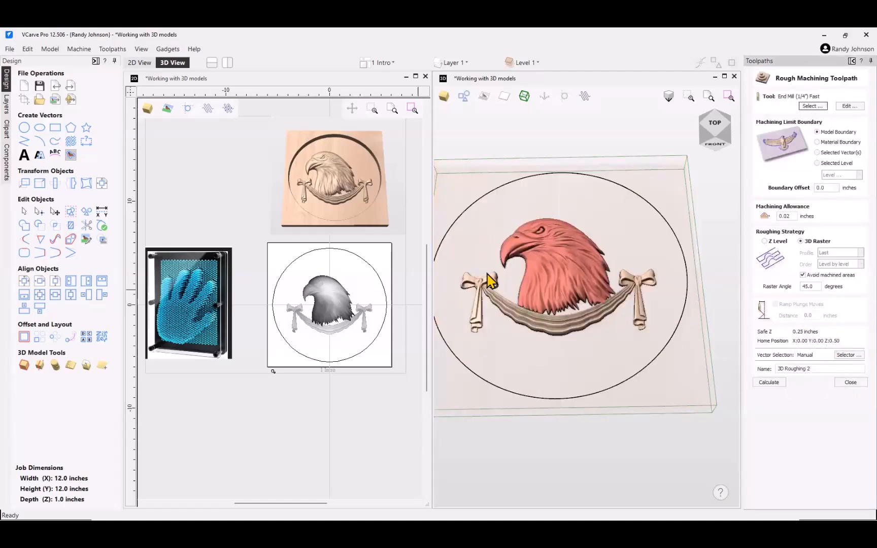
click(369, 265)
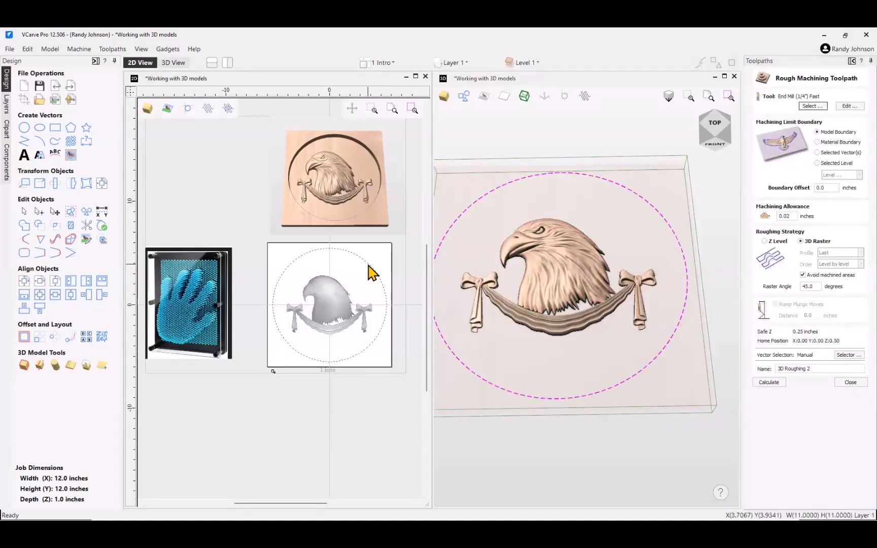
click(817, 153)
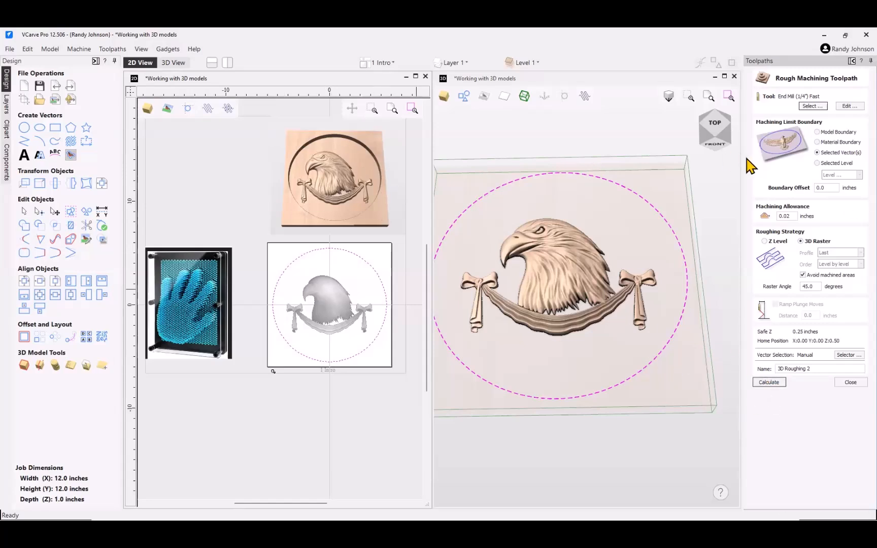
click(769, 383)
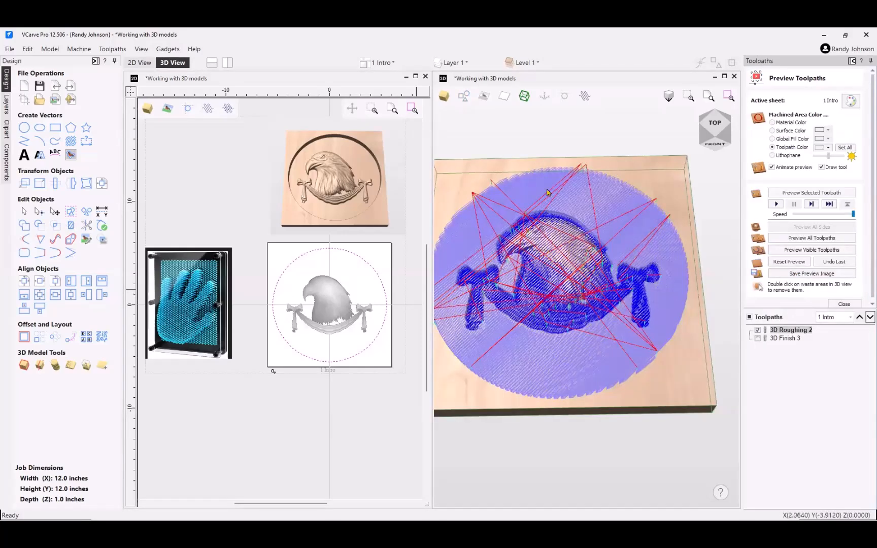
click(791, 263)
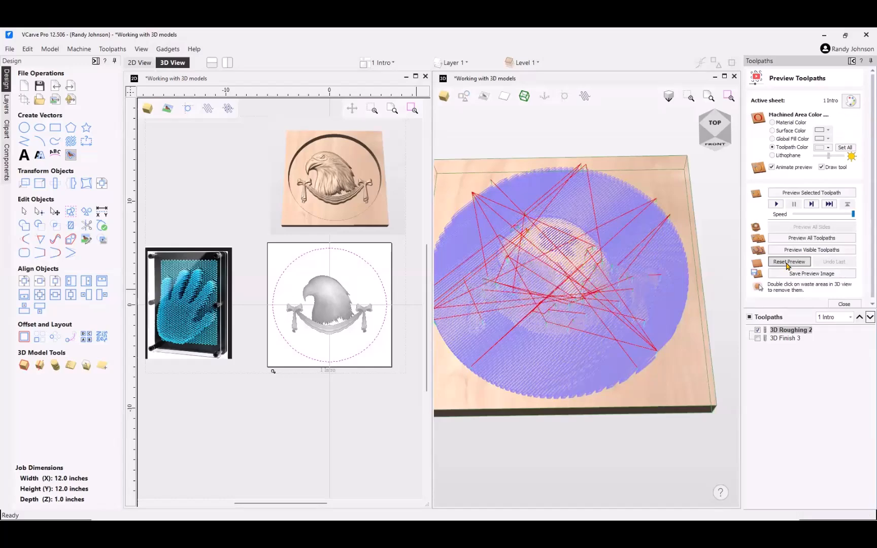
Step: Recalculate the 3D finishing toolpath with the selected circle vector as its machining limit boundary
click(785, 339)
double_click(785, 340)
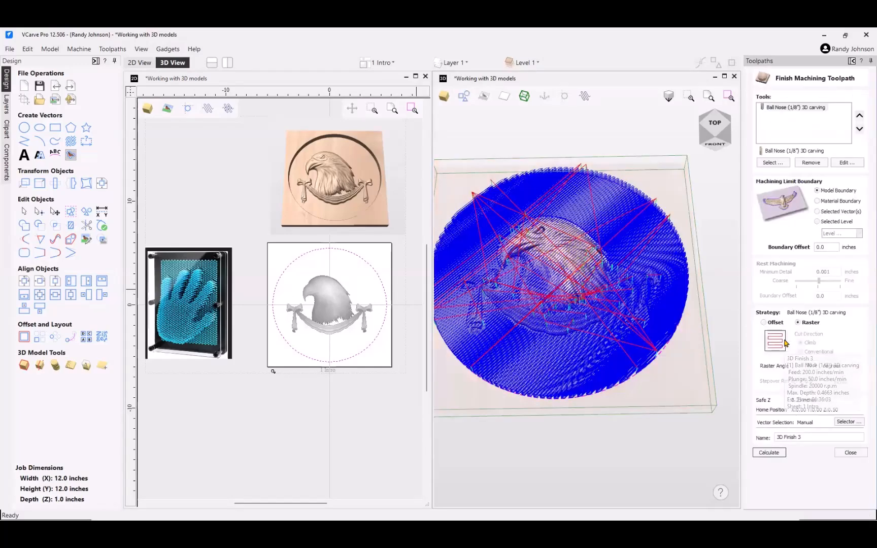
click(817, 211)
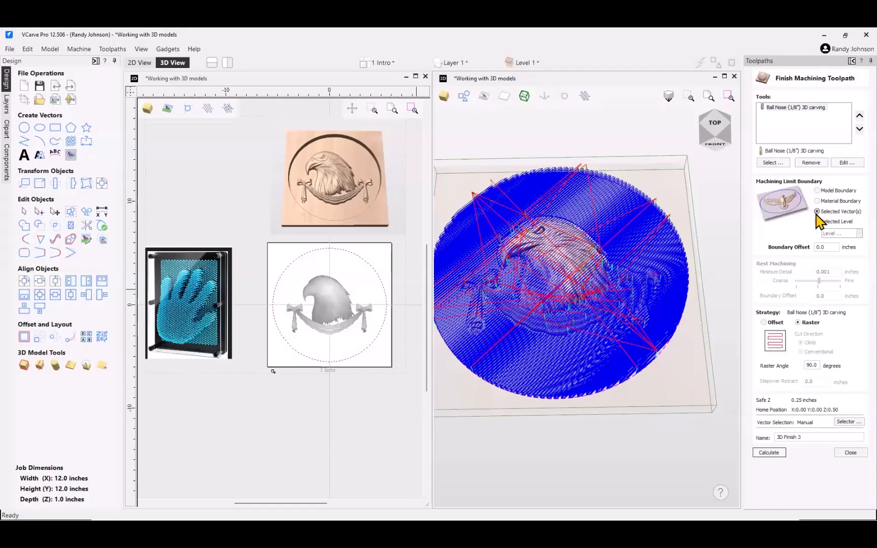
click(768, 457)
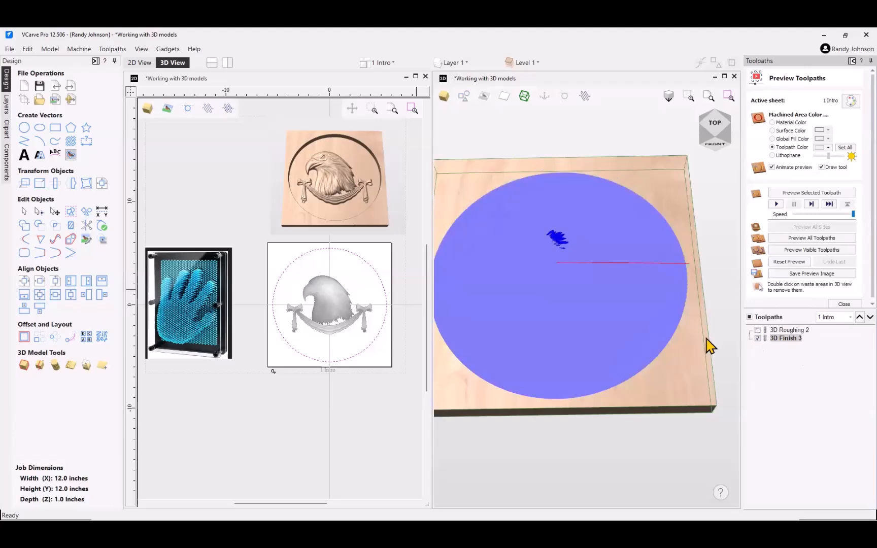
Step: Examine the finishing toolpath lines from the side, and review the roughing toolpath's settings without recalculating it
drag(545, 435, 632, 306)
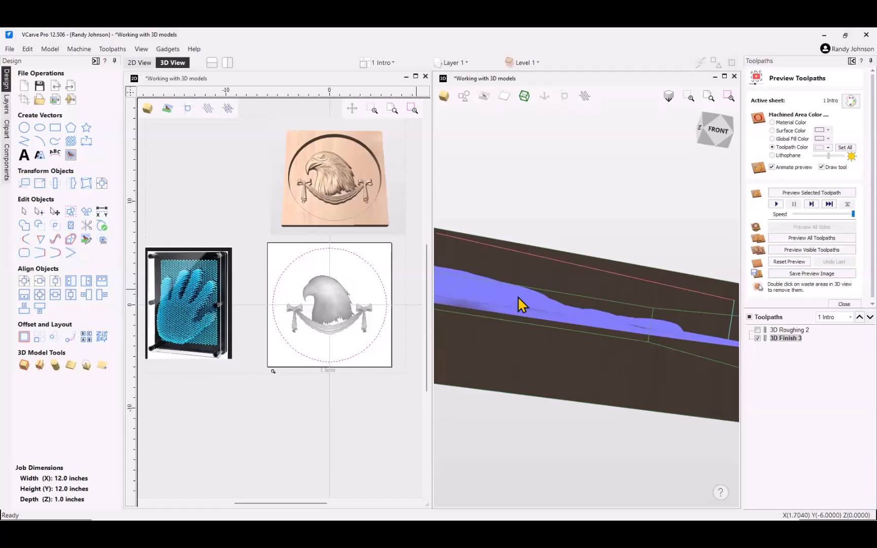
drag(606, 319, 535, 303)
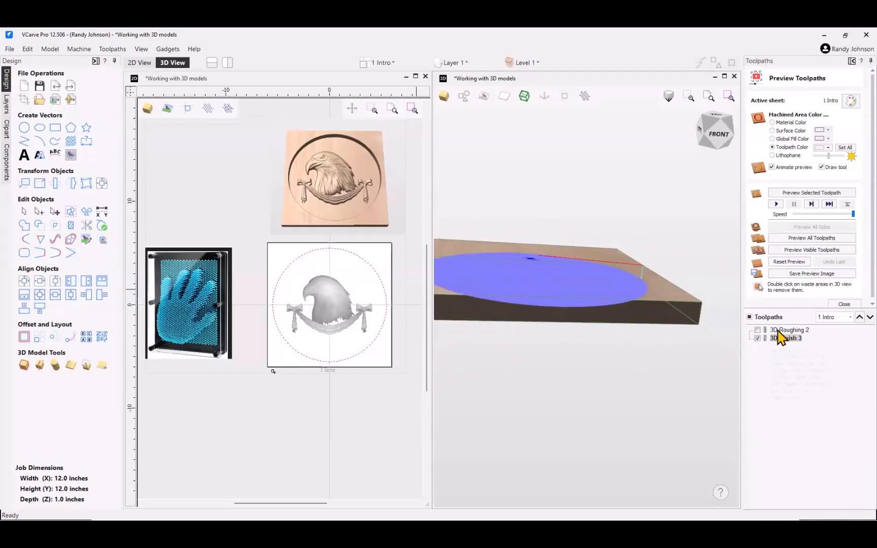
click(782, 330)
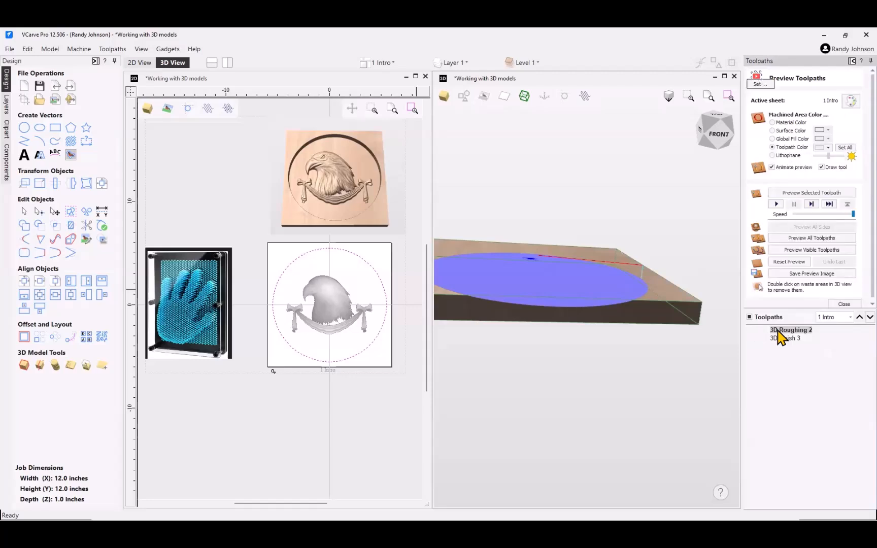
double_click(782, 330)
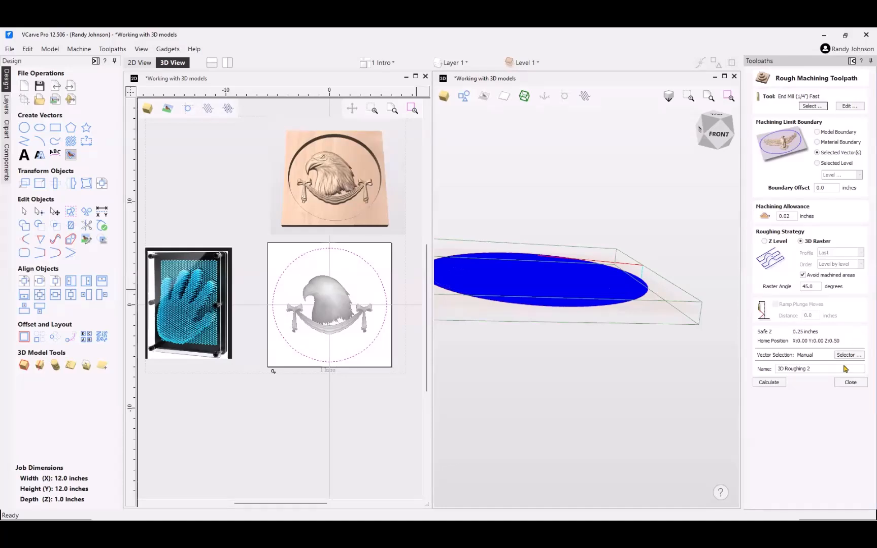
click(850, 385)
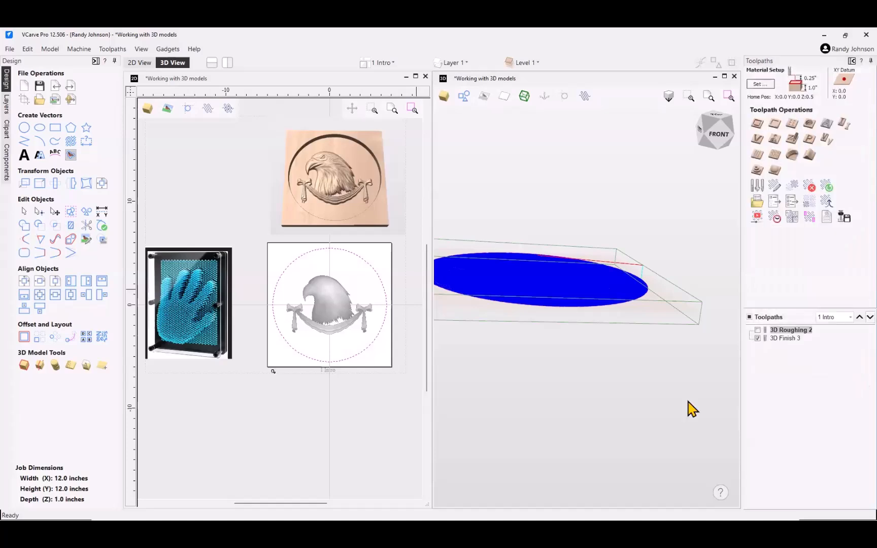
Step: Bring the whole block into view and preview the 3D roughing toolpath on it
drag(585, 386, 683, 335)
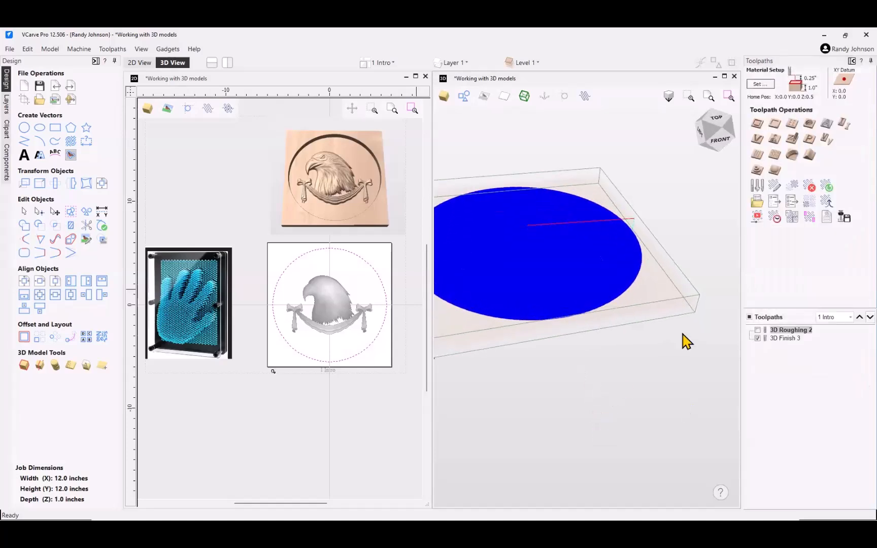
click(757, 218)
drag(656, 294, 645, 361)
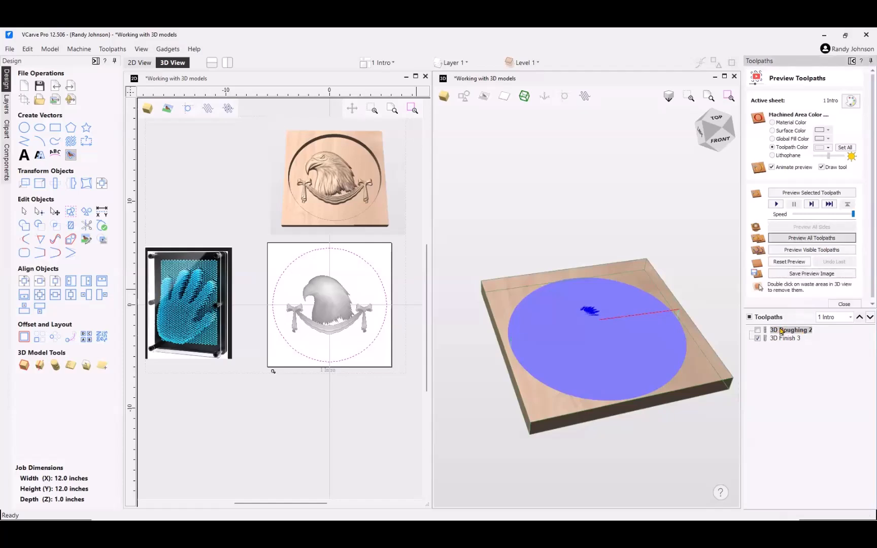
click(812, 239)
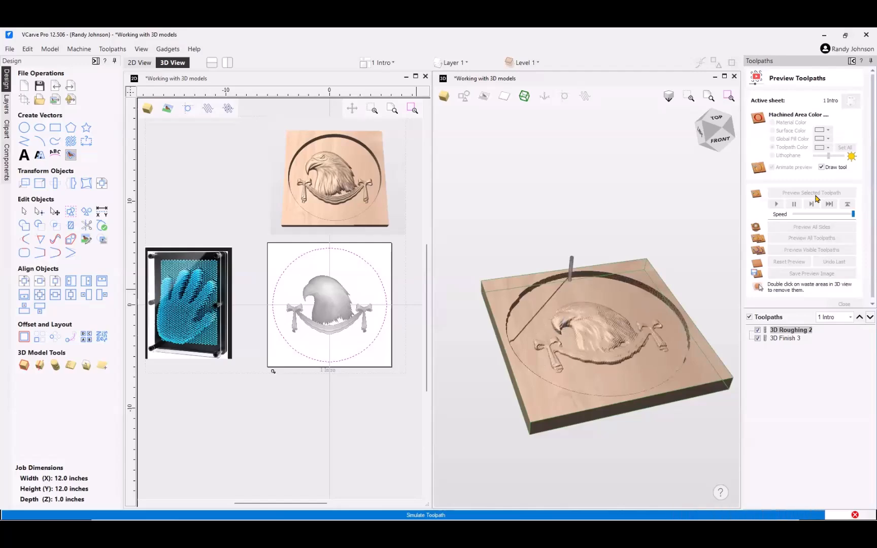
Step: Select the finishing toolpath, hide its lines, and examine the rough-cut eagle and ribbon up close
click(759, 338)
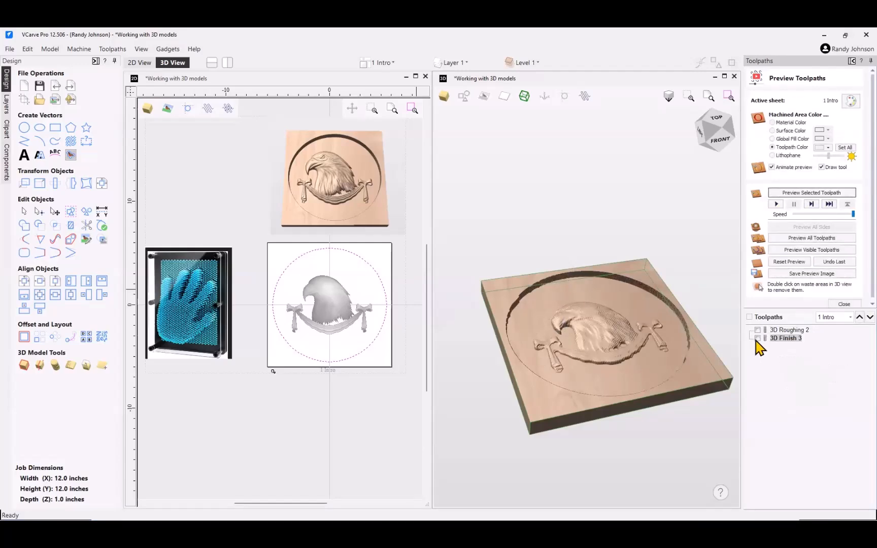
drag(632, 383, 643, 399)
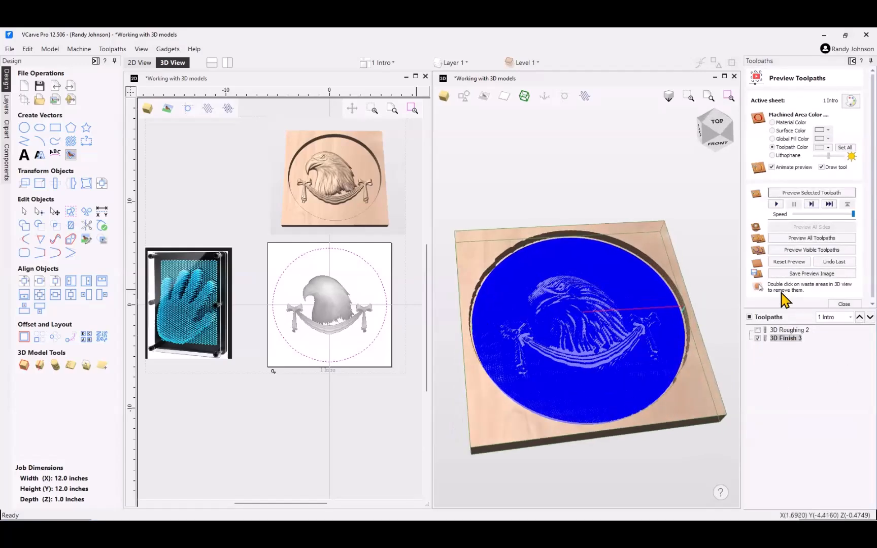
click(758, 338)
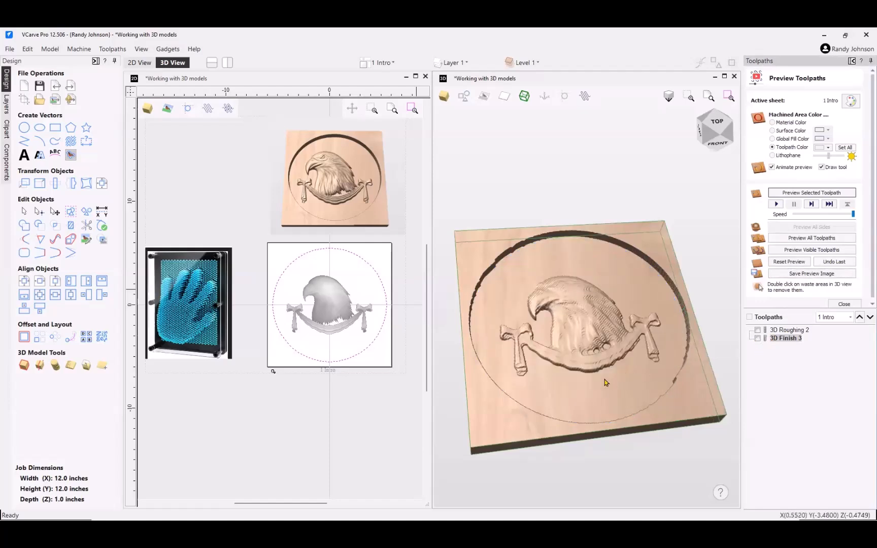
scroll(616, 362, up, 5)
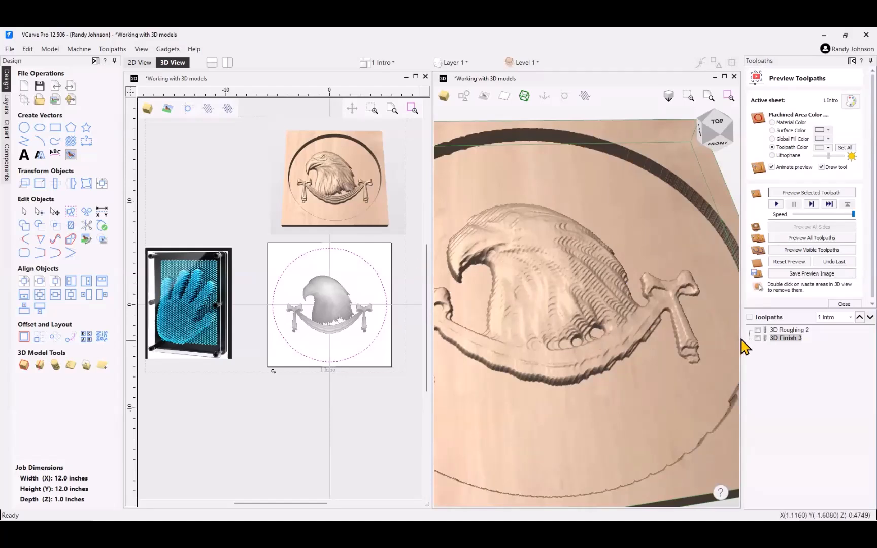
Step: Preview the finishing toolpath over the rough cut and inspect the carved eagle and ribbon within the circular recess
click(816, 195)
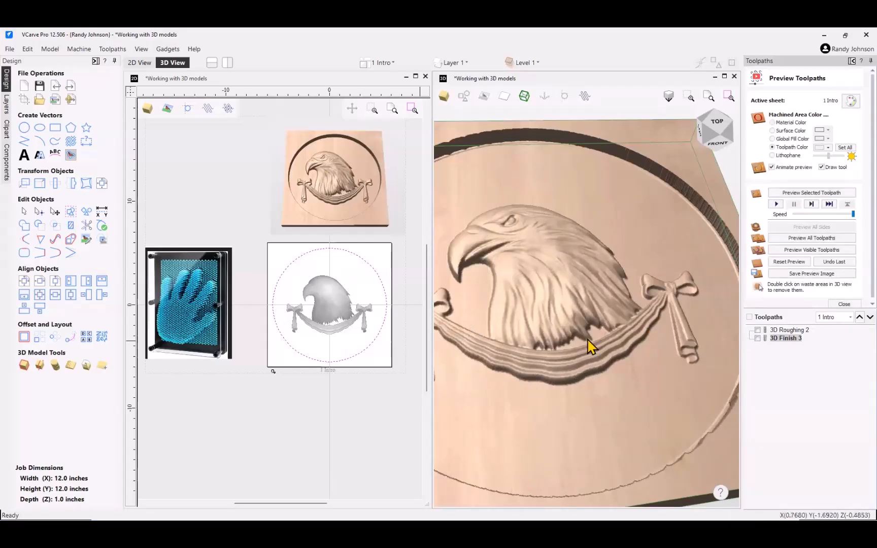
scroll(587, 339, down, 5)
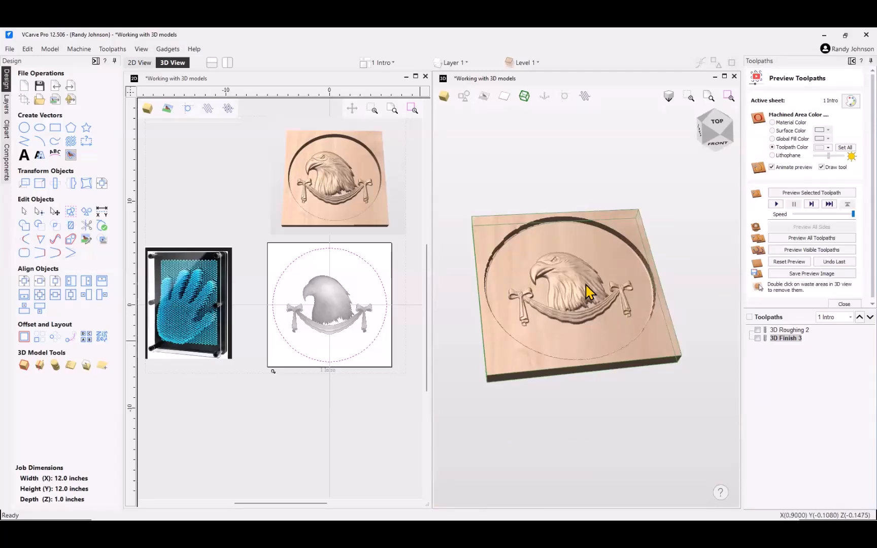
mouse_move(589, 291)
mouse_down()
mouse_move(564, 302)
mouse_move(594, 292)
mouse_up()
drag(646, 288, 638, 308)
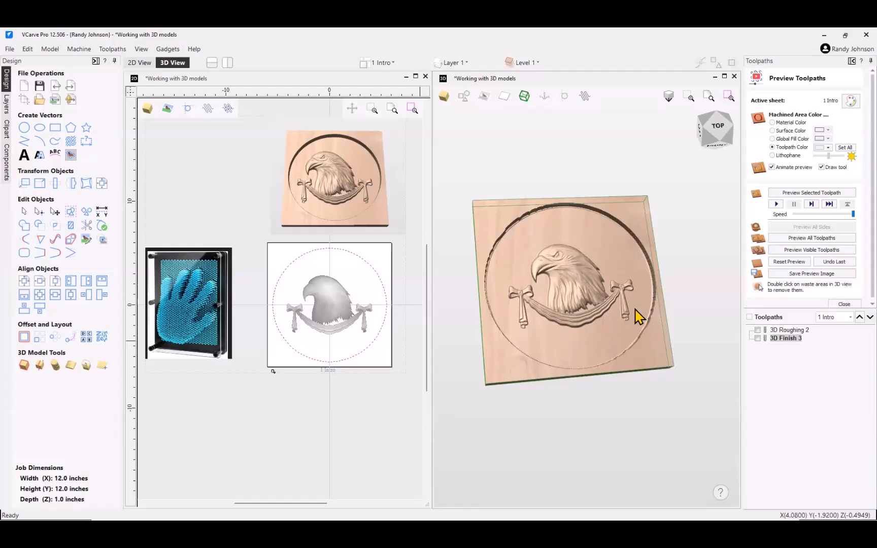
Step: Examine the wall and edge quality of the circular recess beside the ribbon's left bow
scroll(477, 288, up, 5)
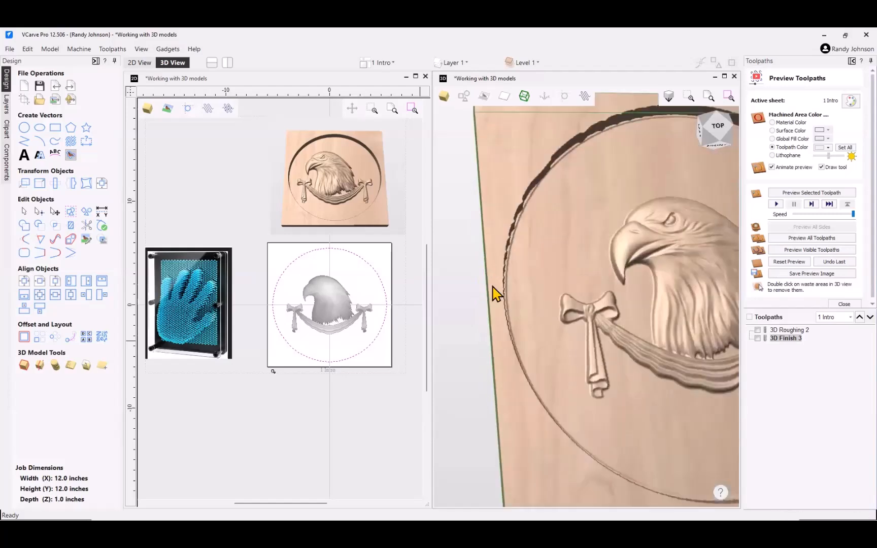
drag(539, 307, 545, 218)
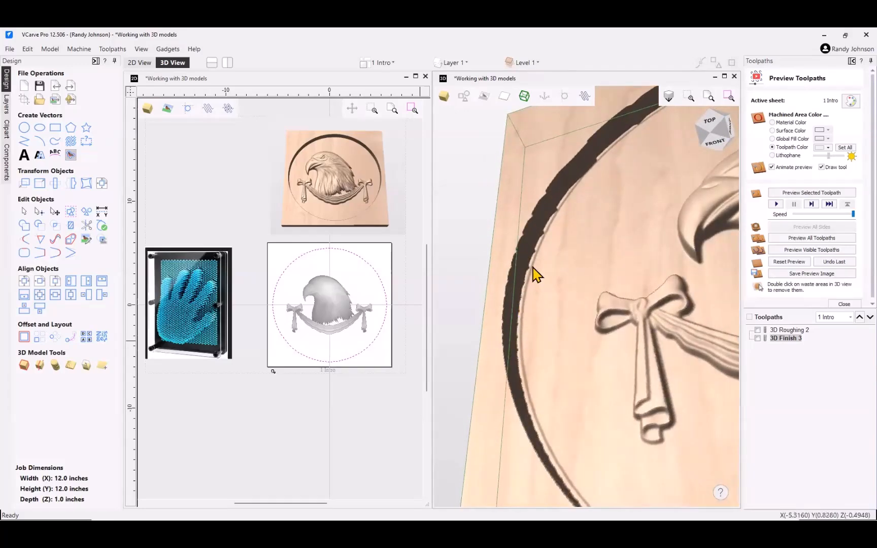
drag(587, 261, 580, 298)
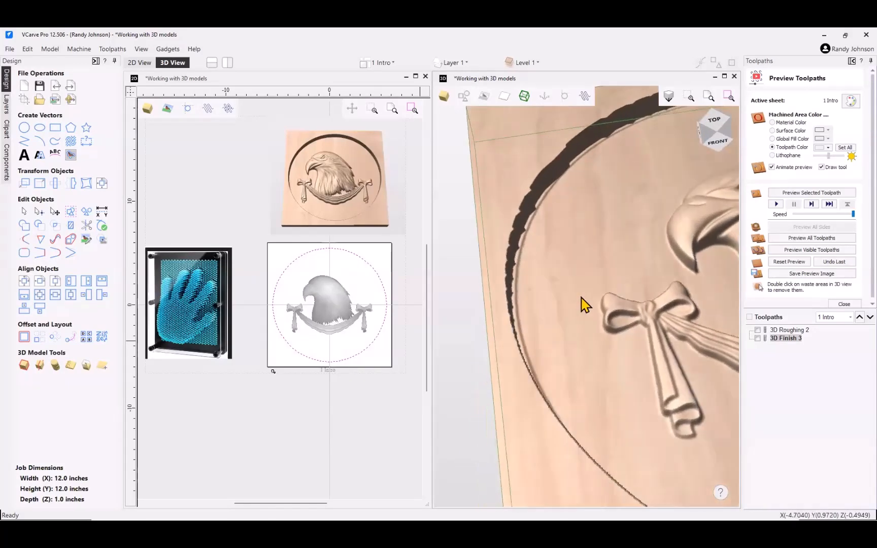
scroll(519, 298, down, 2)
drag(659, 243, 616, 296)
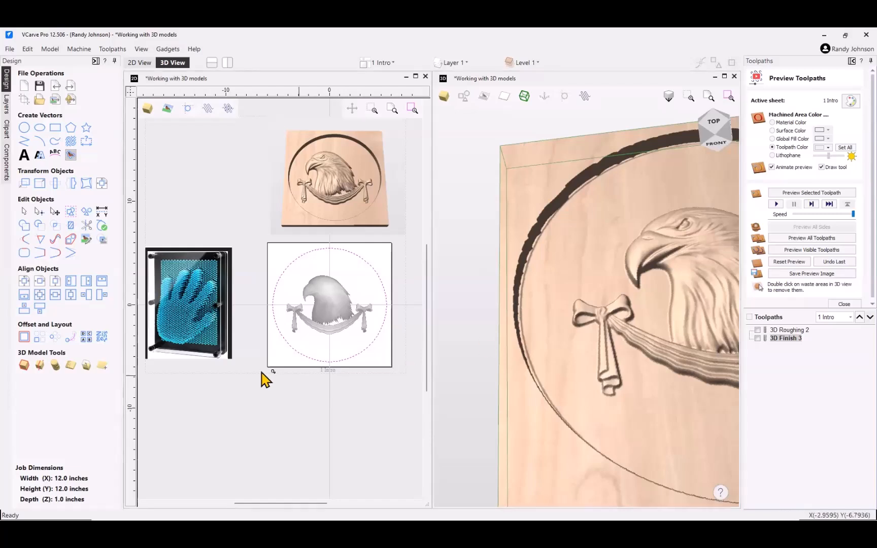
Step: Move the two small circles from the board's lower-left corner to the large circle's inner edge, and select only the 0.25-inch one
scroll(273, 377, up, 3)
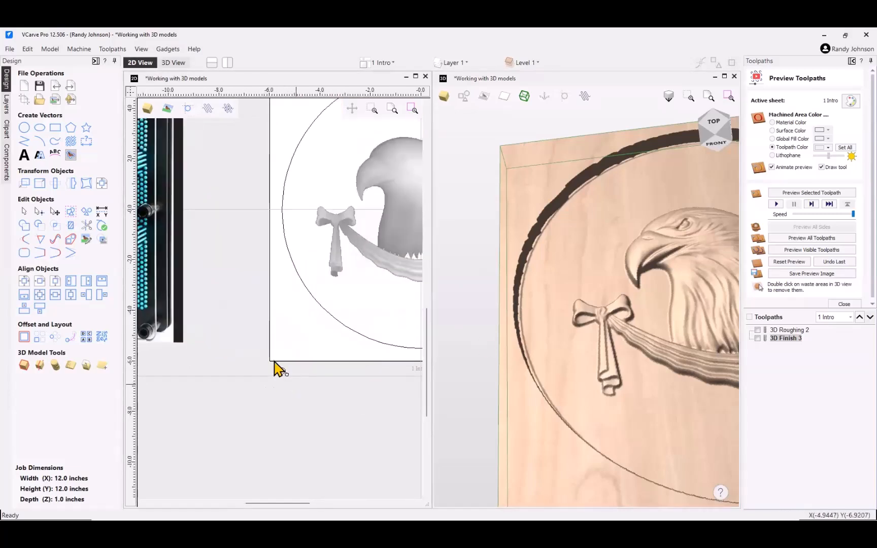
click(285, 372)
drag(286, 371, 336, 305)
scroll(335, 304, up, 3)
scroll(337, 309, up, 2)
scroll(330, 299, down, 3)
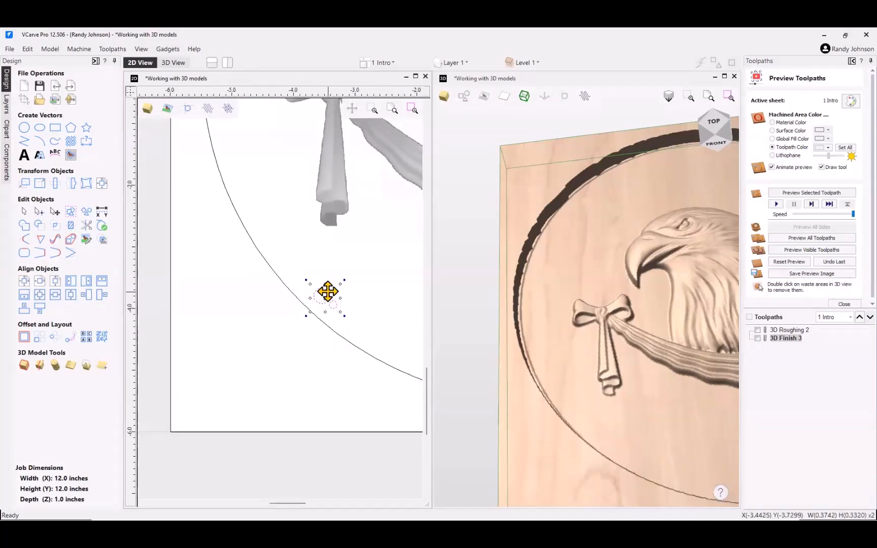
click(365, 291)
click(322, 303)
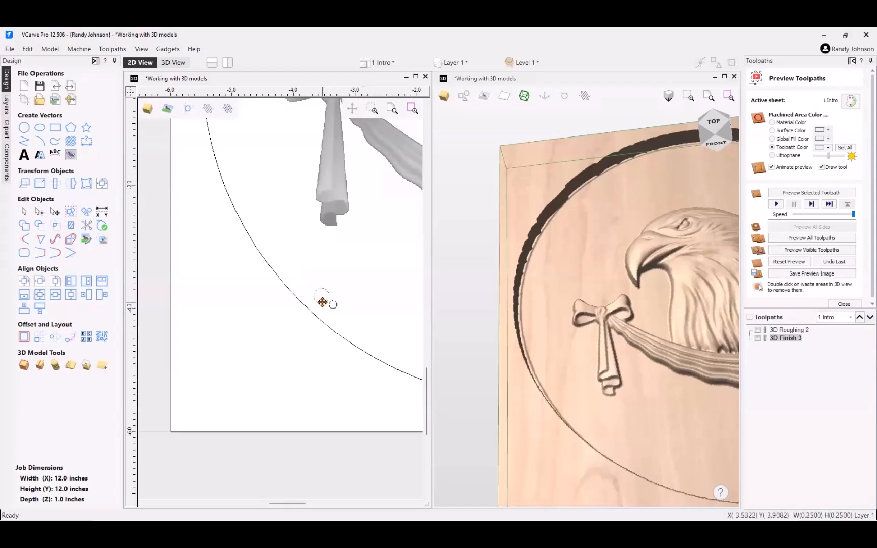
Step: Center the 0.25-inch circle on the large circle's lower-left edge and check its overlap on both sides of the line
drag(313, 300, 293, 293)
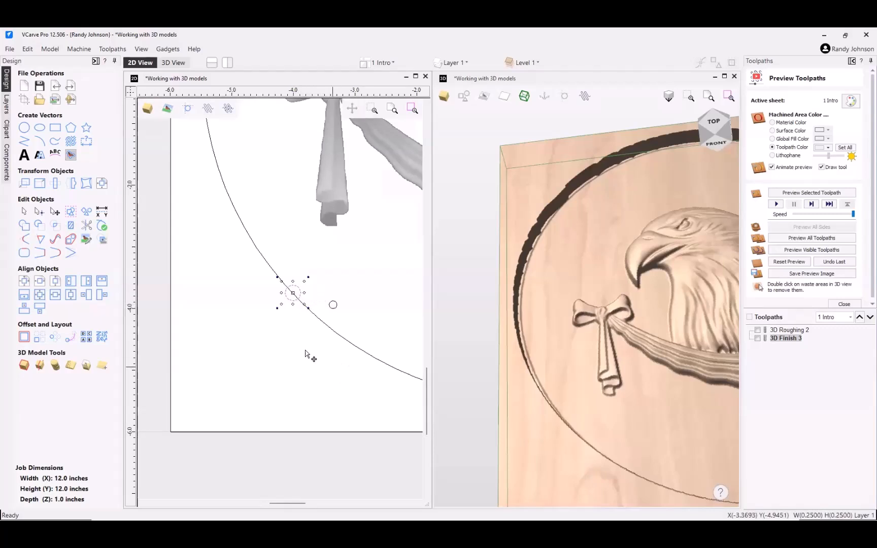
click(296, 303)
scroll(296, 300, up, 1)
scroll(296, 302, up, 2)
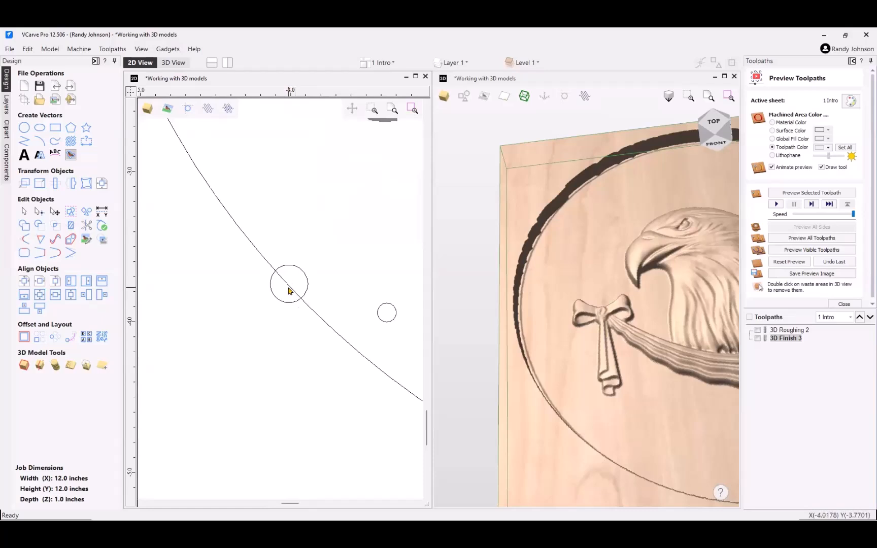
click(307, 290)
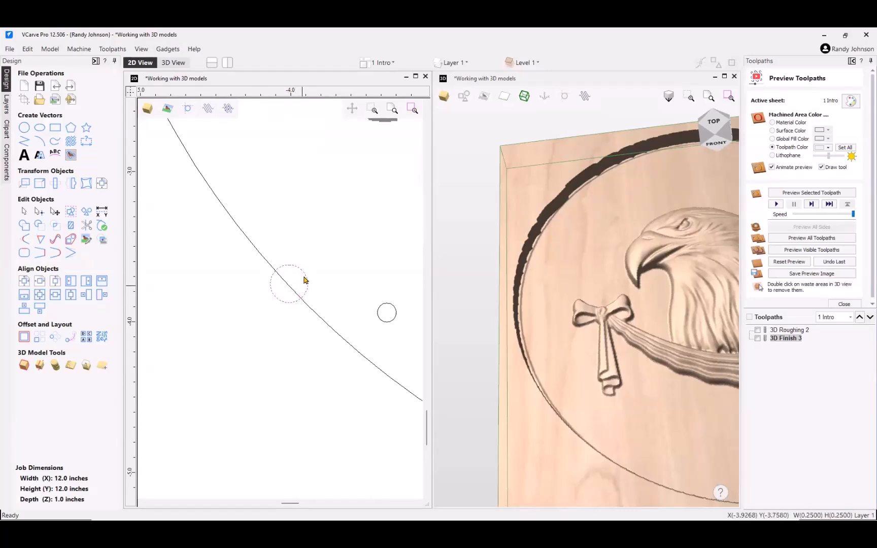
click(287, 286)
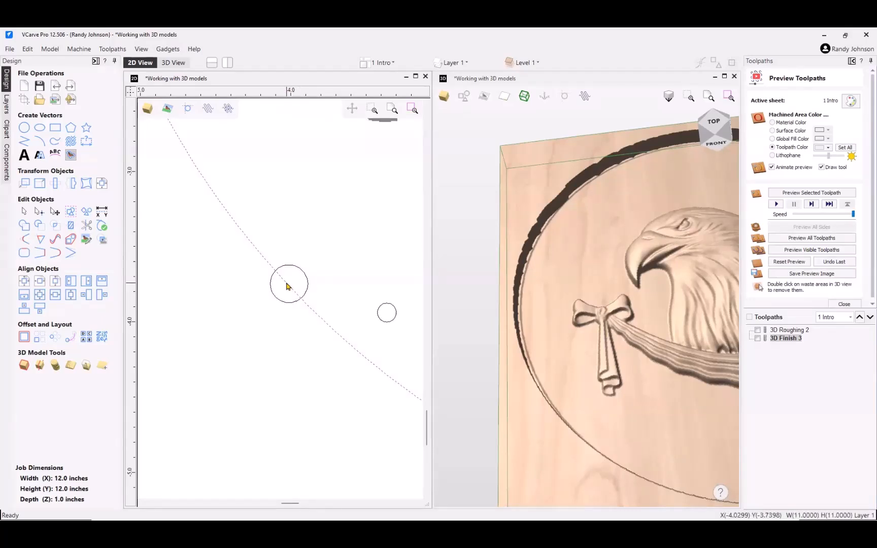
Step: Move the 0.125-inch circle onto the large circle's edge beside the 0.25-inch one, and select the 11-inch circle
click(388, 322)
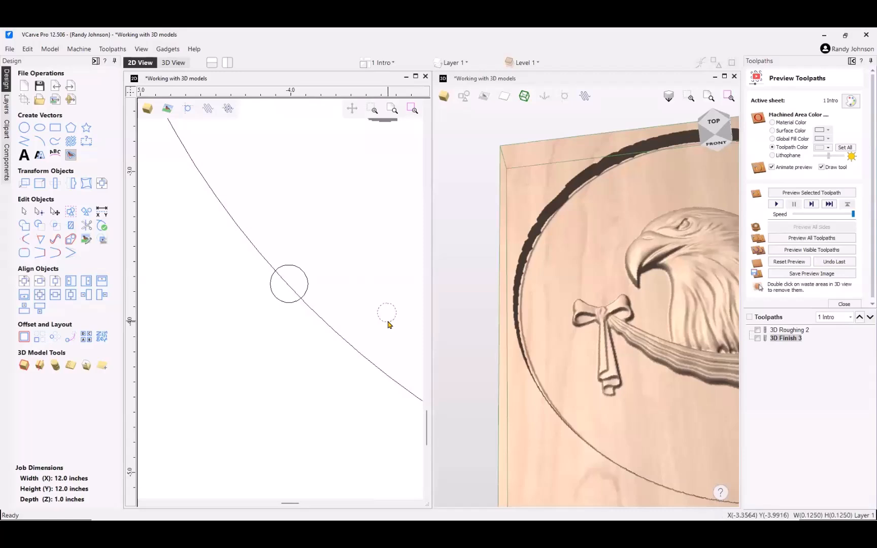
drag(388, 308, 311, 306)
click(267, 266)
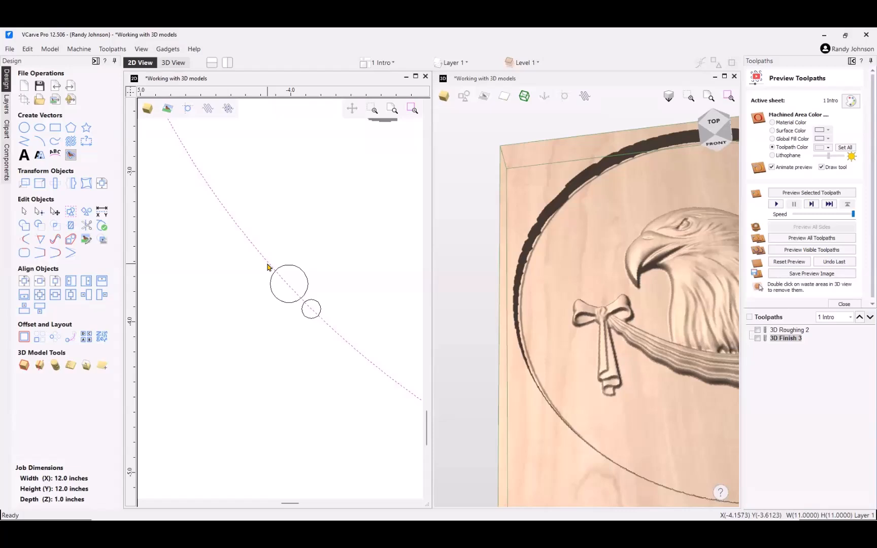
scroll(267, 267, down, 1)
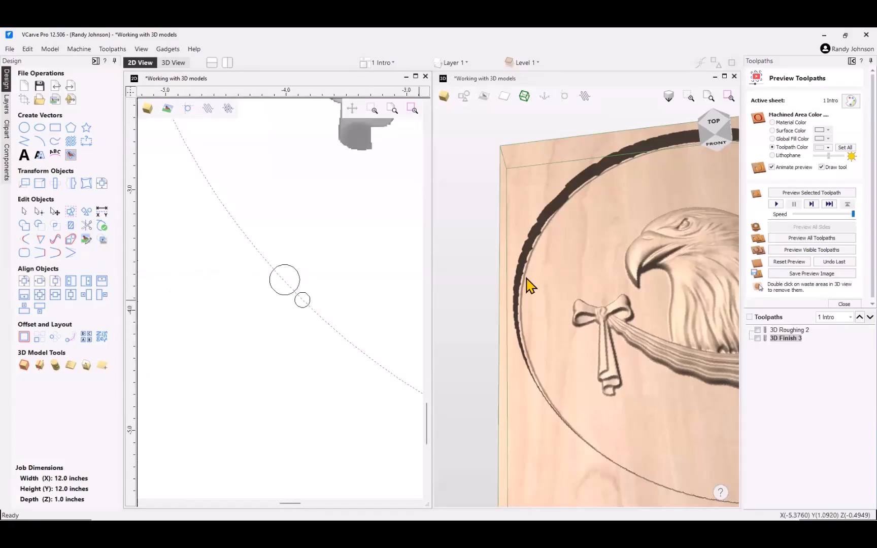
Step: Examine the finished recess wall and the leftover ridge along its edge up close, then the whole carved board
scroll(530, 285, up, 2)
scroll(527, 279, up, 3)
drag(535, 267, 528, 219)
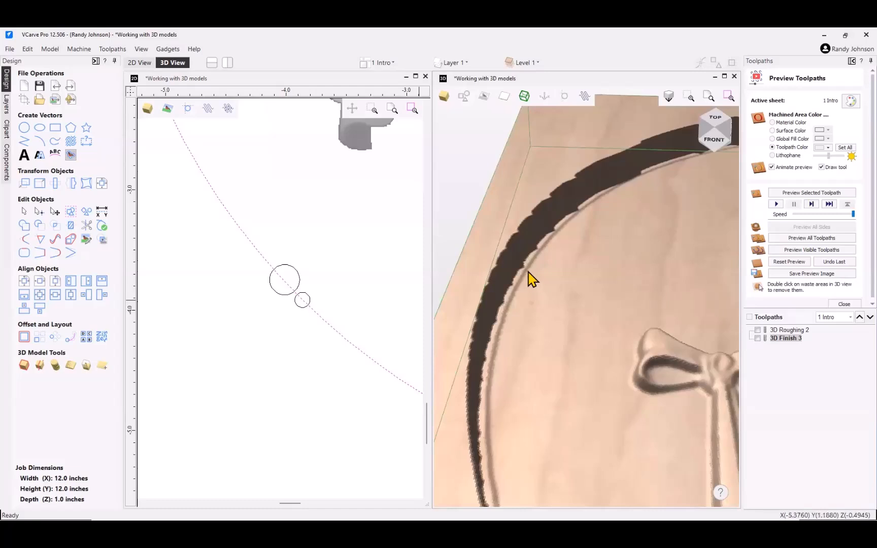
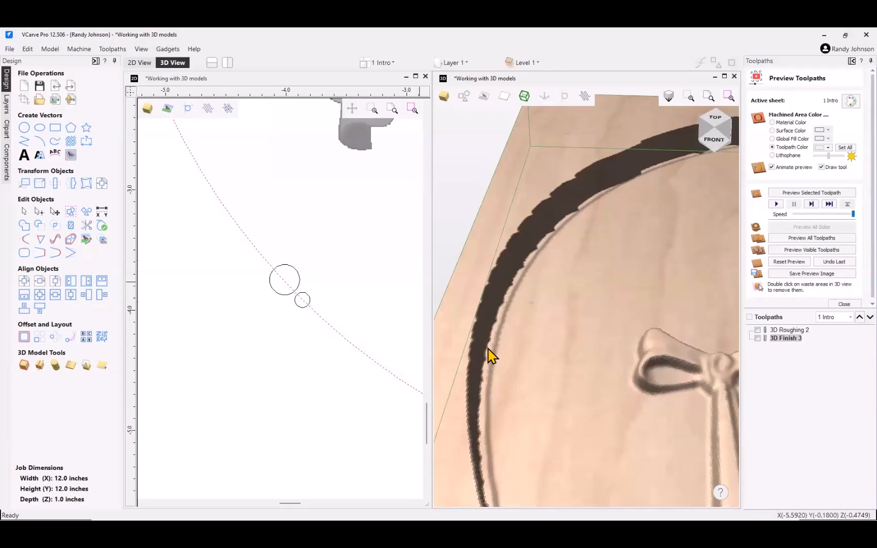
scroll(475, 307, down, 3)
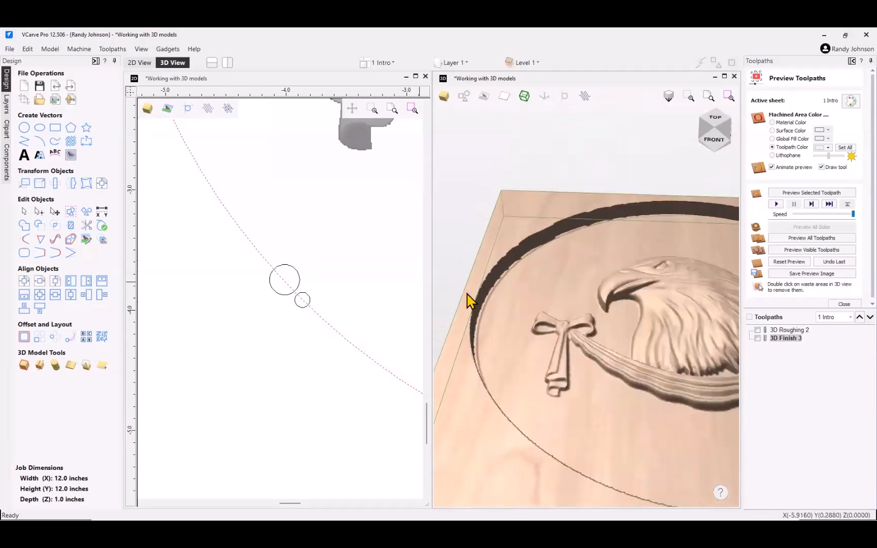
drag(584, 358, 591, 385)
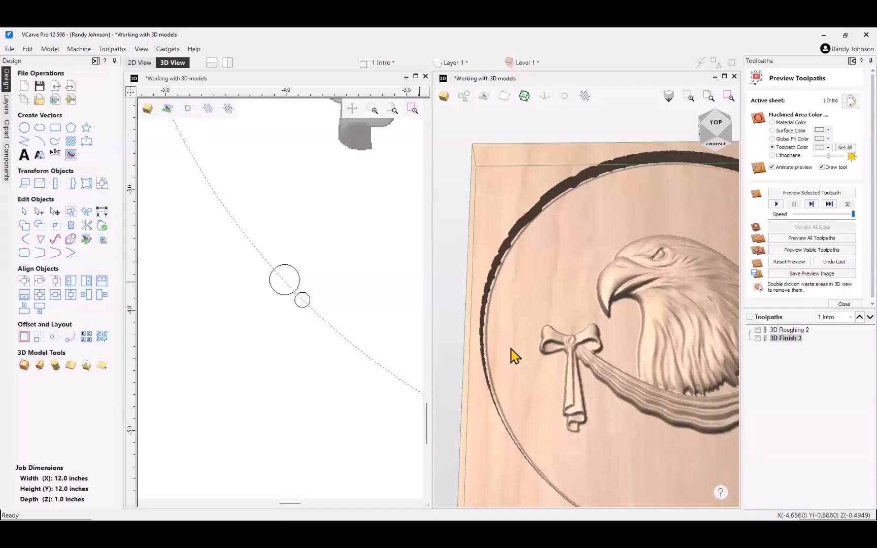
scroll(510, 348, down, 3)
scroll(510, 295, down, 2)
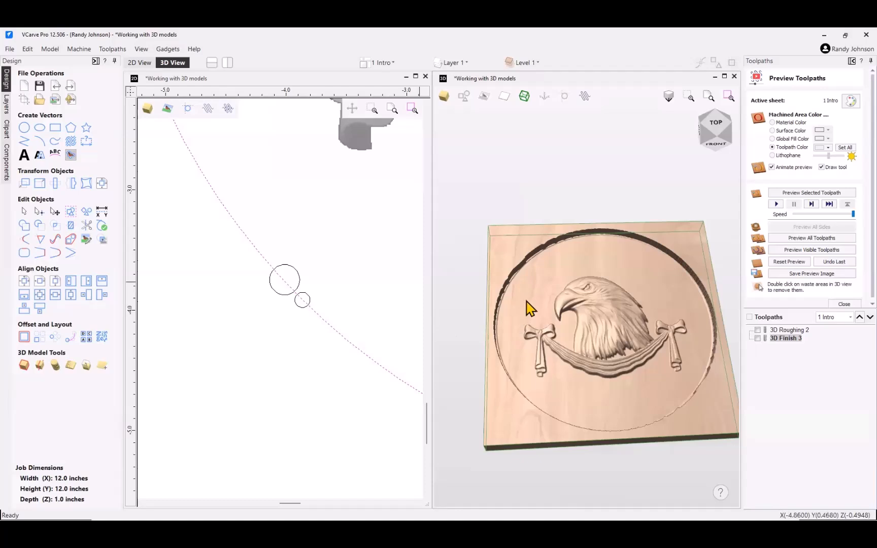
drag(523, 298, 605, 343)
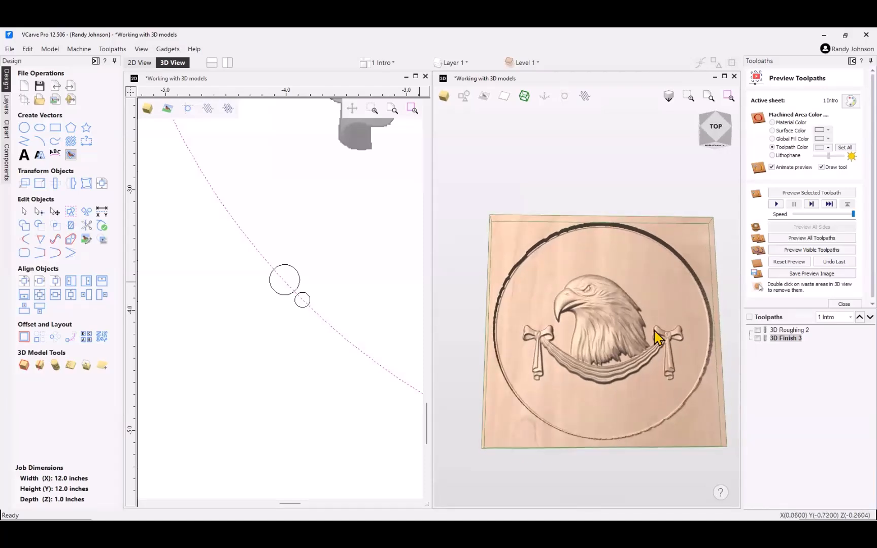
Step: Check the model thickness and modeling plane depth in the material setup without changing anything
click(845, 304)
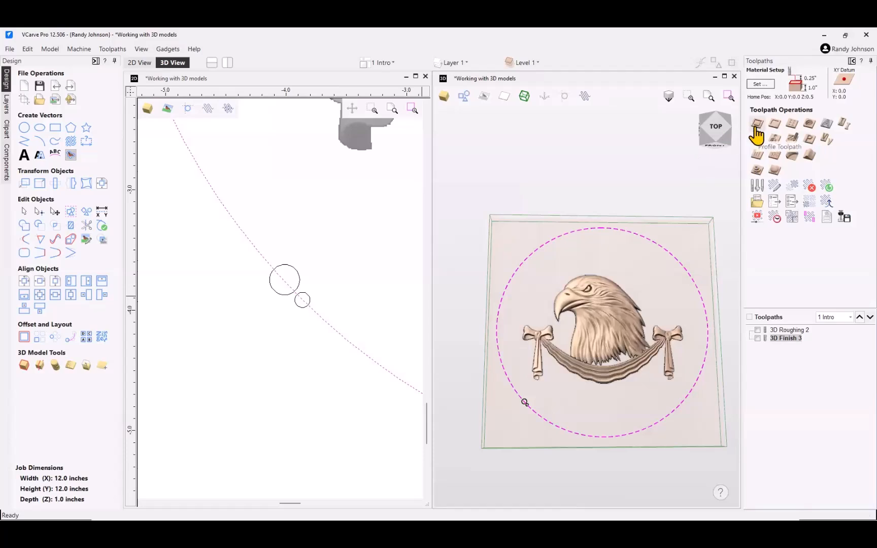
click(757, 127)
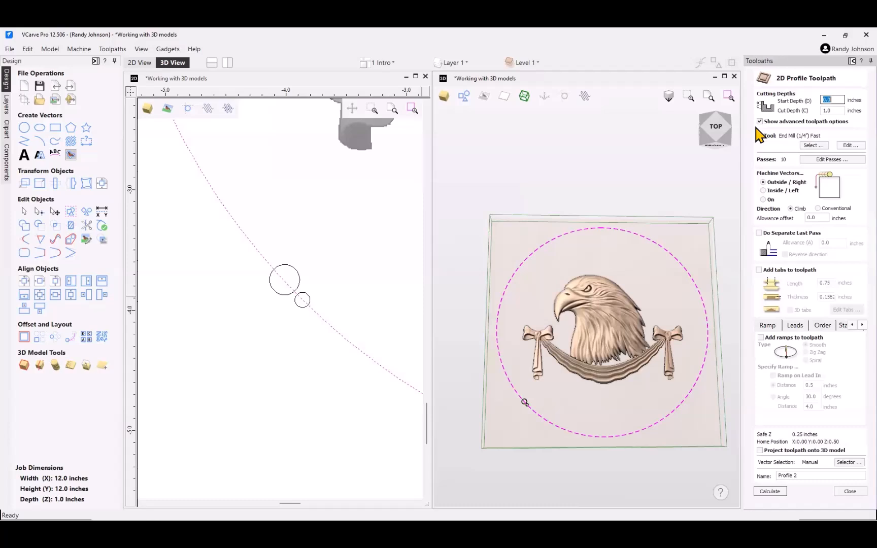
click(848, 492)
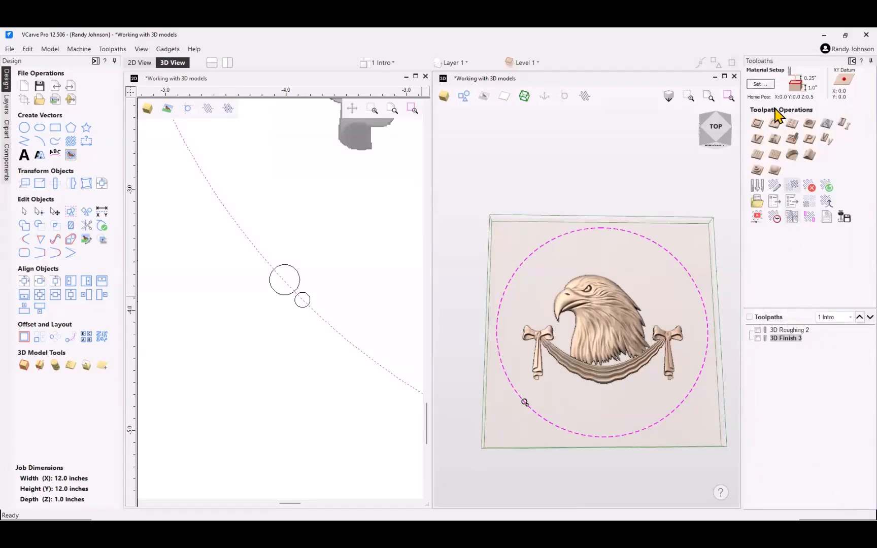
click(764, 84)
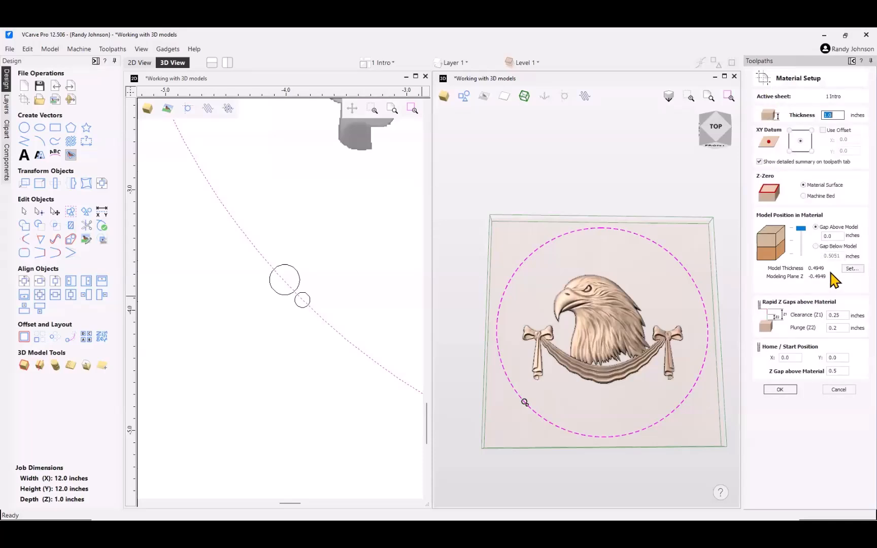
click(841, 390)
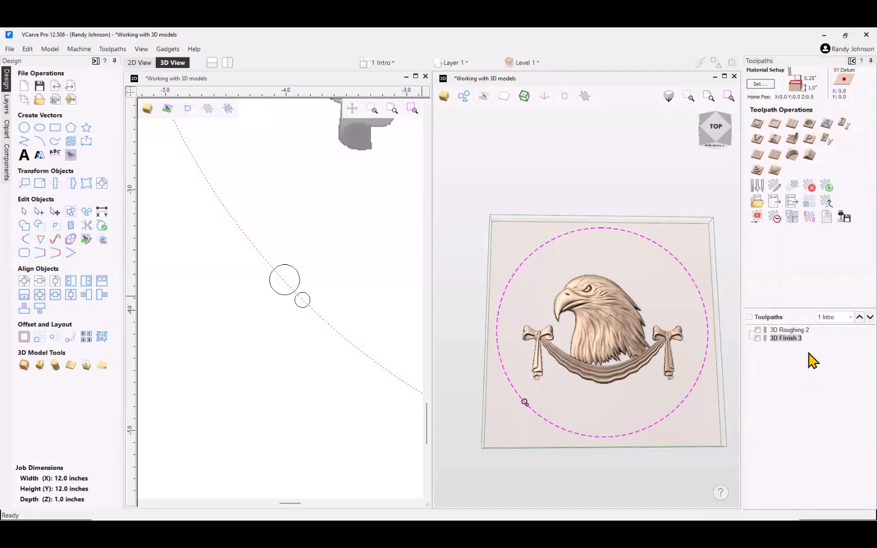
Step: Calculate a 2D profile toolpath outside the 11-inch circle with the 1/4-inch end mill and a cut depth of .4949 inches
click(758, 126)
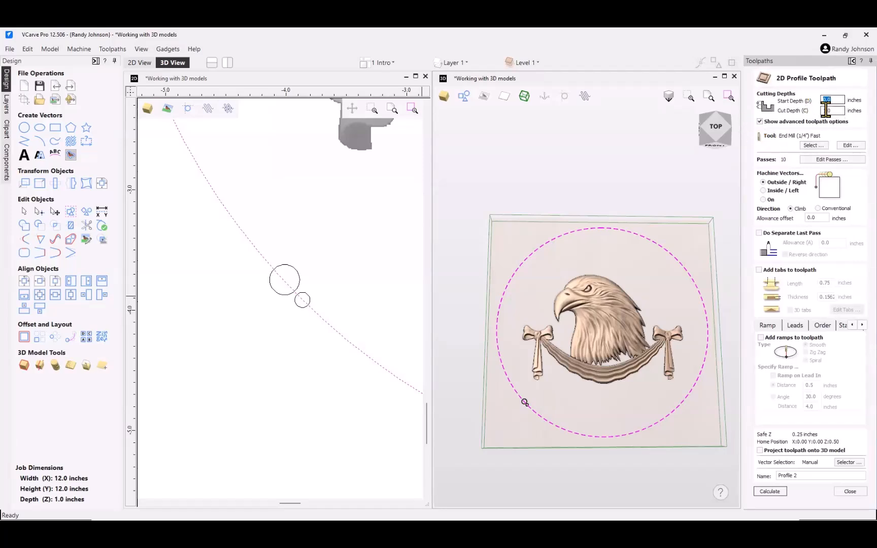
key(Tab)
text(.)
click(763, 200)
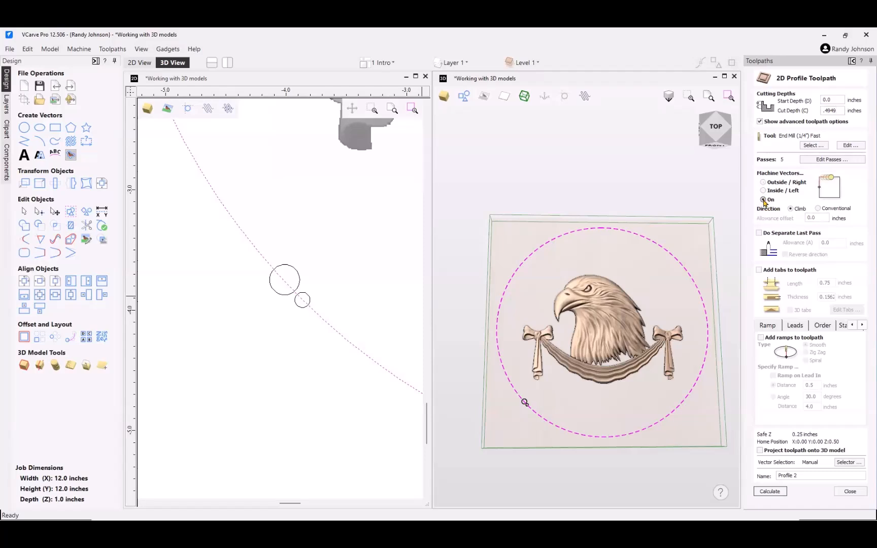
click(763, 183)
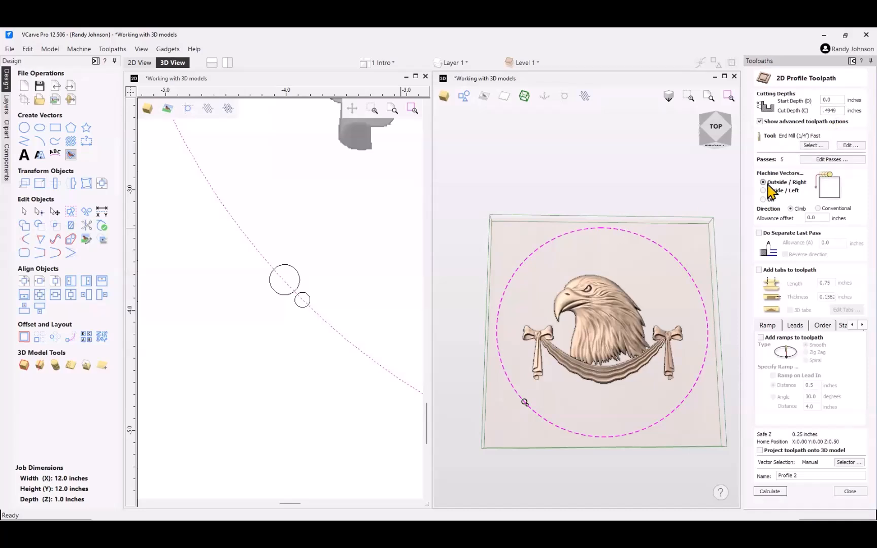
click(771, 492)
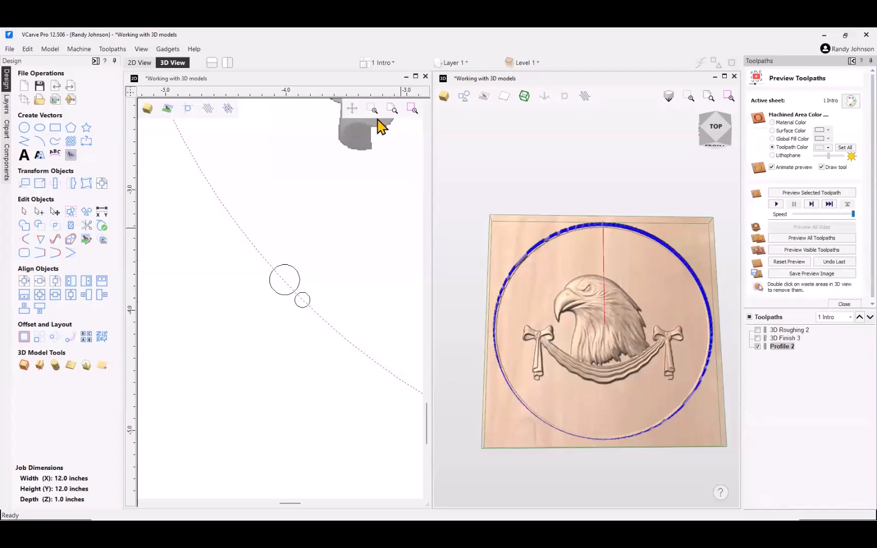
Step: Show the profile toolpath as a solid band in the 2D view and inspect its path around the carved recess
click(229, 109)
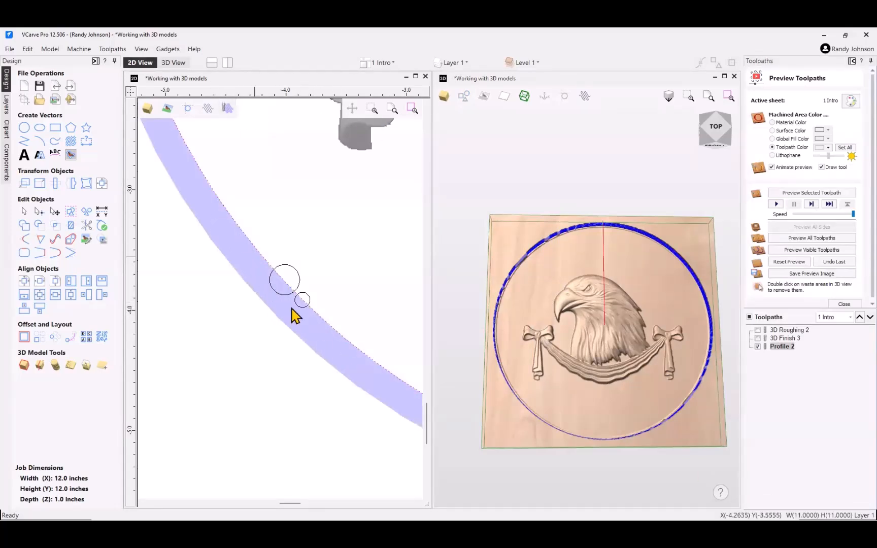
click(630, 308)
scroll(628, 310, up, 3)
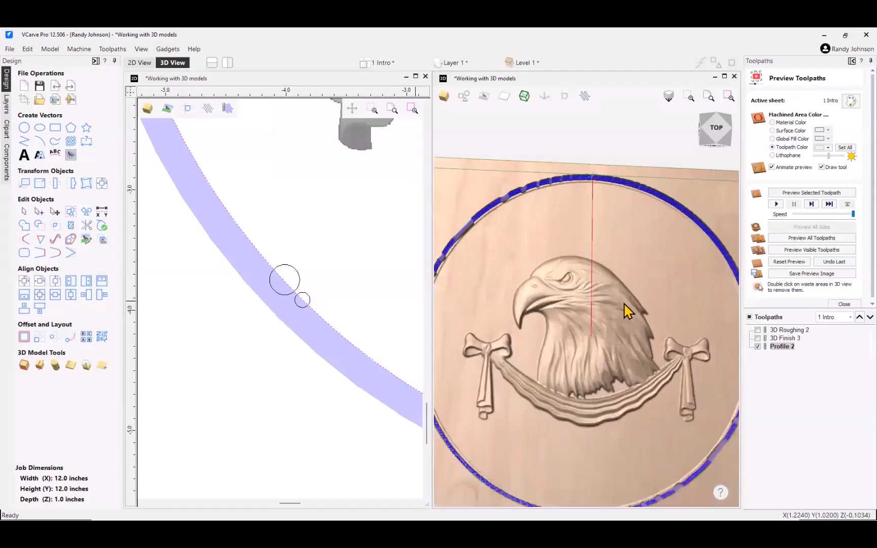
scroll(624, 304, down, 3)
drag(669, 267, 676, 262)
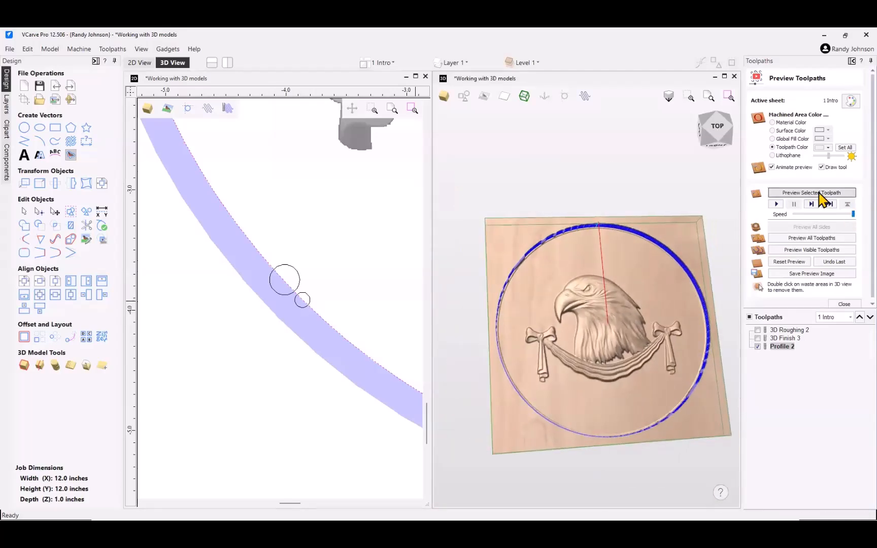
Step: Preview the profile toolpath's cut, inspect the cleaned-up recess wall, and close the preview
click(820, 193)
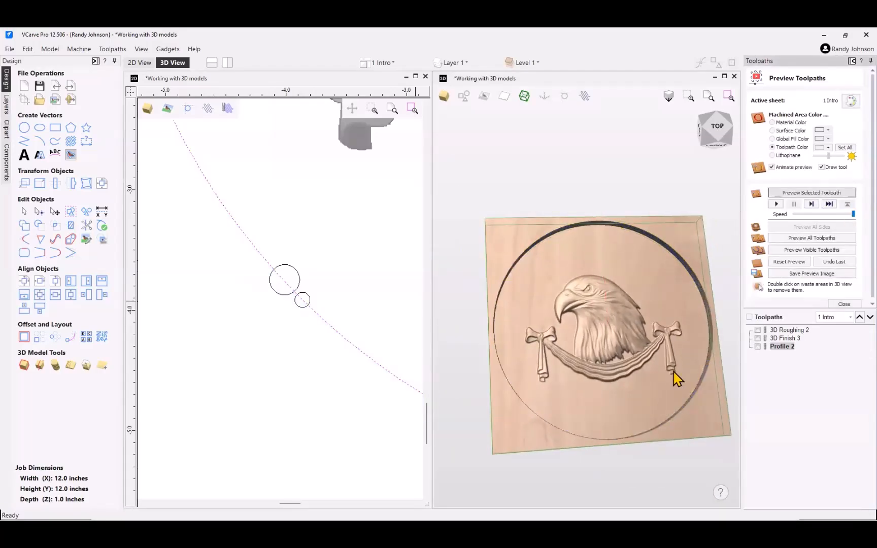
drag(678, 378, 616, 355)
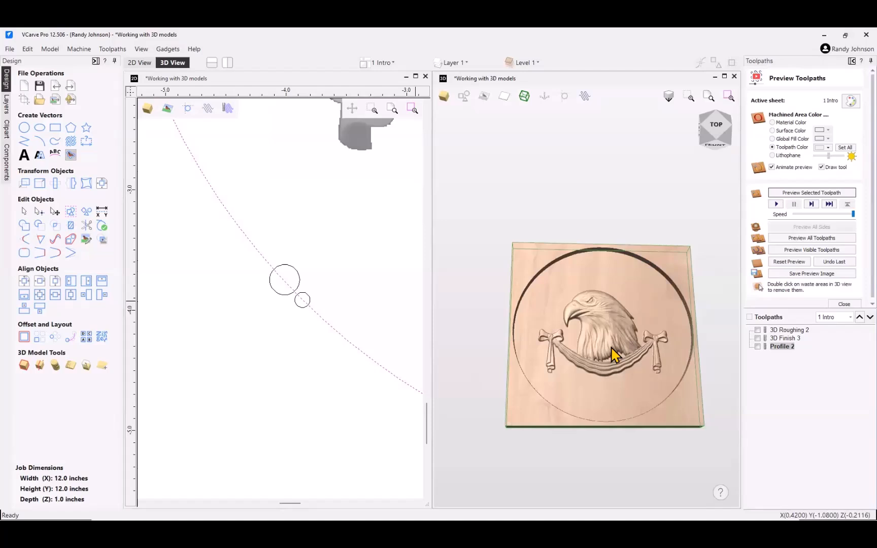
click(845, 305)
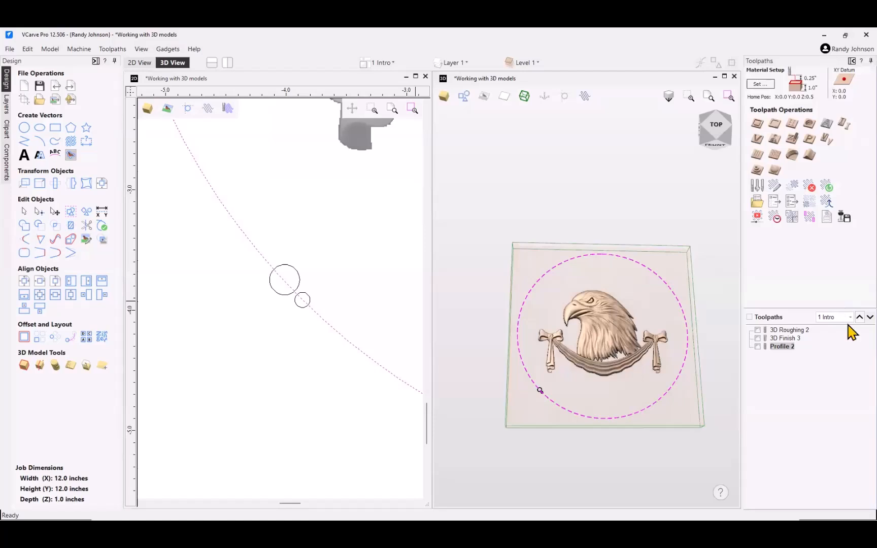
Step: Open 3D Roughing 2 for editing and shift the 0.25-inch circle up along the large circle's edge to about X -4.07, Y -3.64
mouse_move(789, 334)
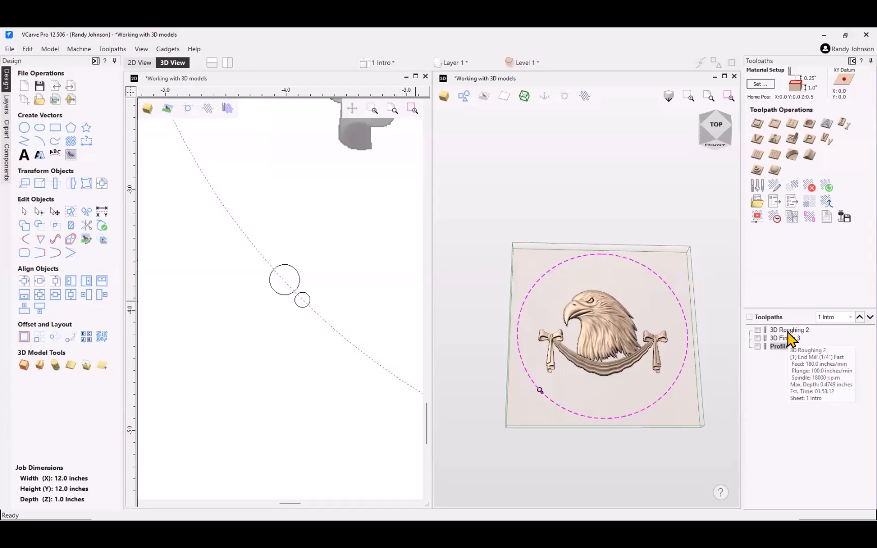
double_click(788, 333)
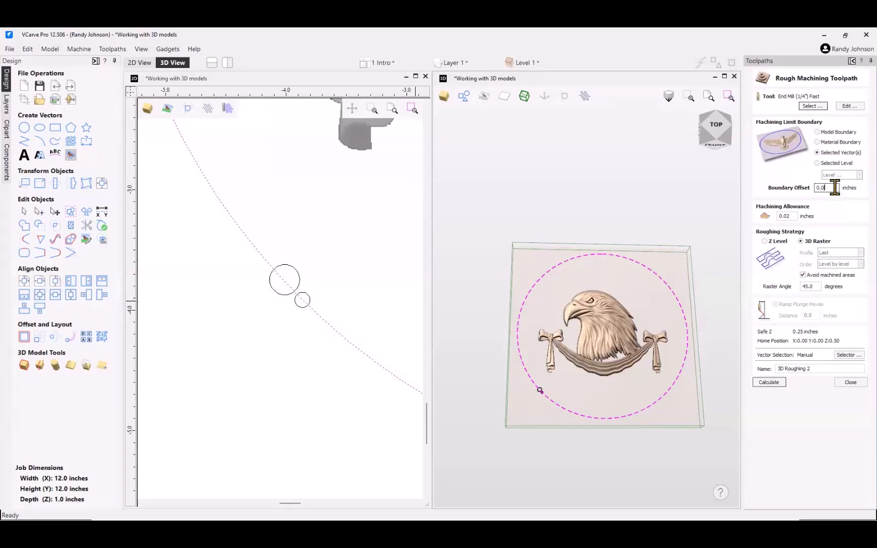
click(545, 406)
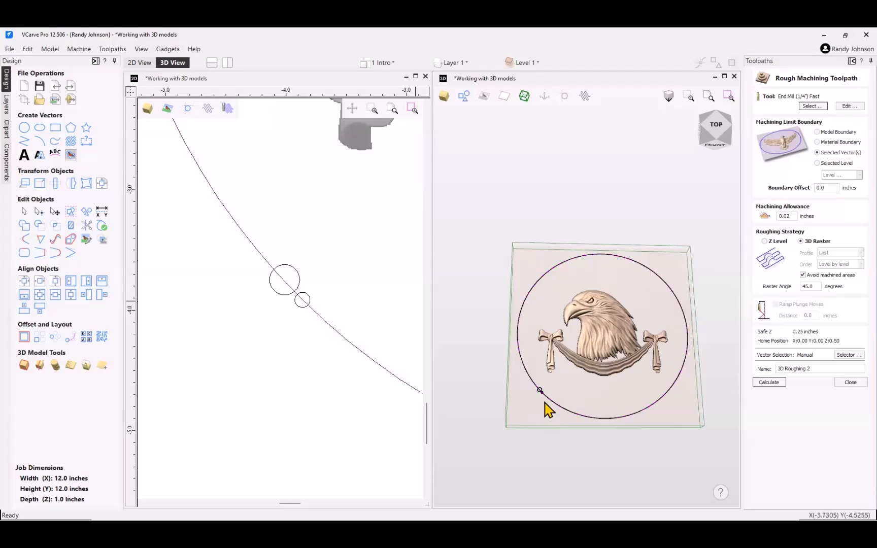
scroll(541, 384, up, 5)
scroll(542, 371, up, 2)
click(533, 344)
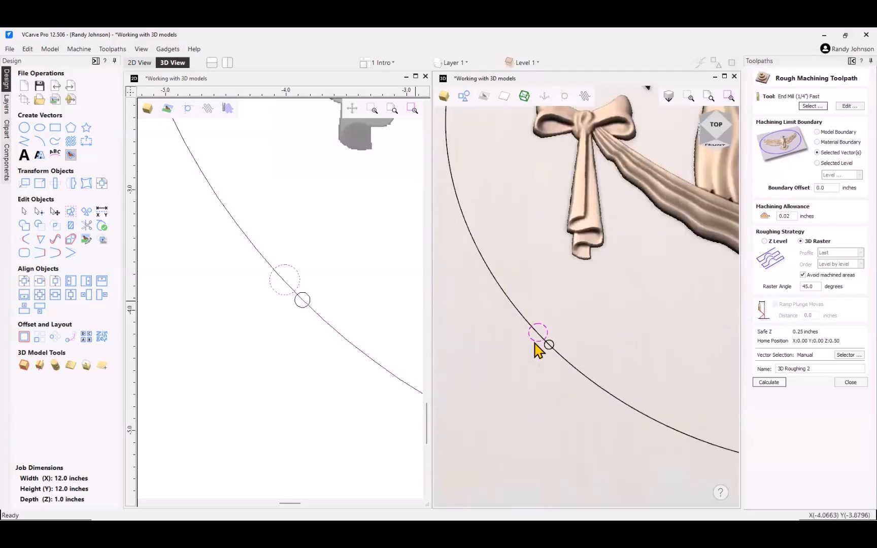
click(534, 344)
mouse_move(538, 333)
mouse_down()
mouse_move(547, 320)
mouse_move(519, 335)
mouse_move(531, 326)
mouse_up()
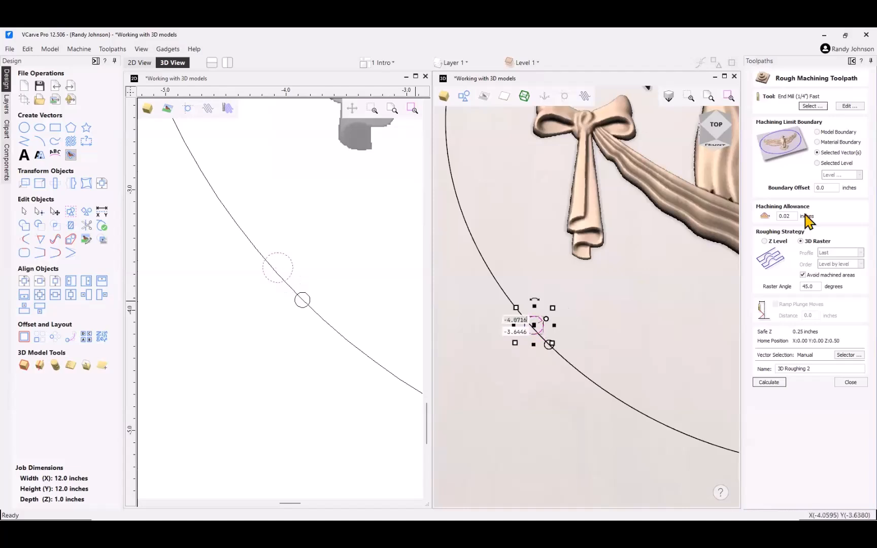
Step: Set the roughing toolpath's boundary offset to .125 inches and recalculate it
double_click(832, 186)
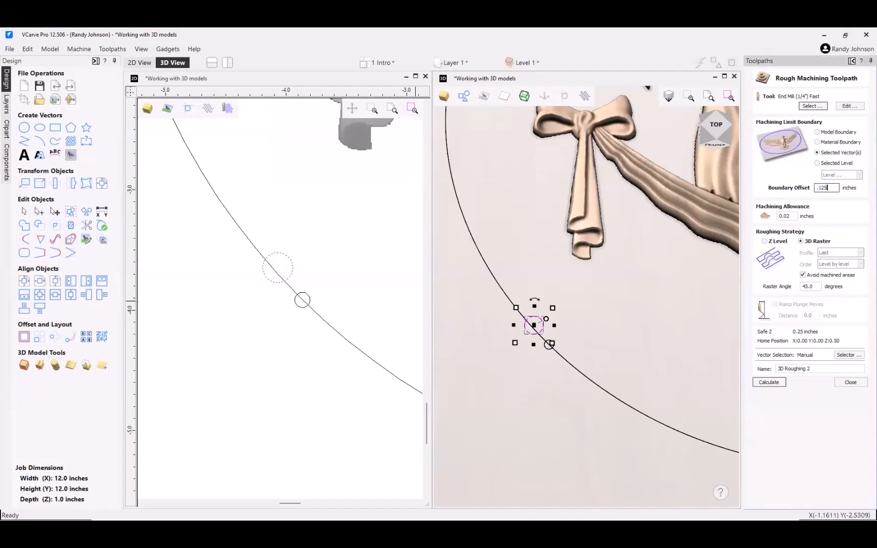
click(769, 383)
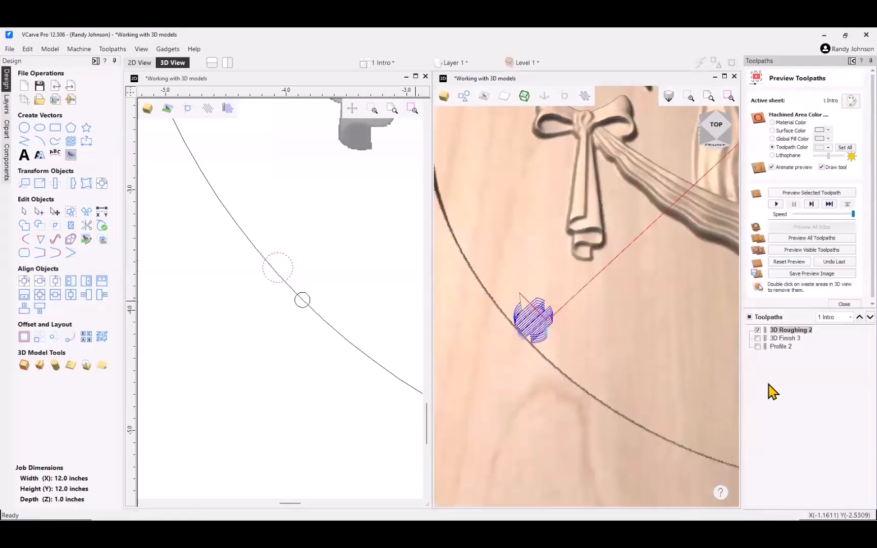
Step: Recalculate 3D Roughing 2 with the large circle as its boundary and reset the cut preview
double_click(790, 331)
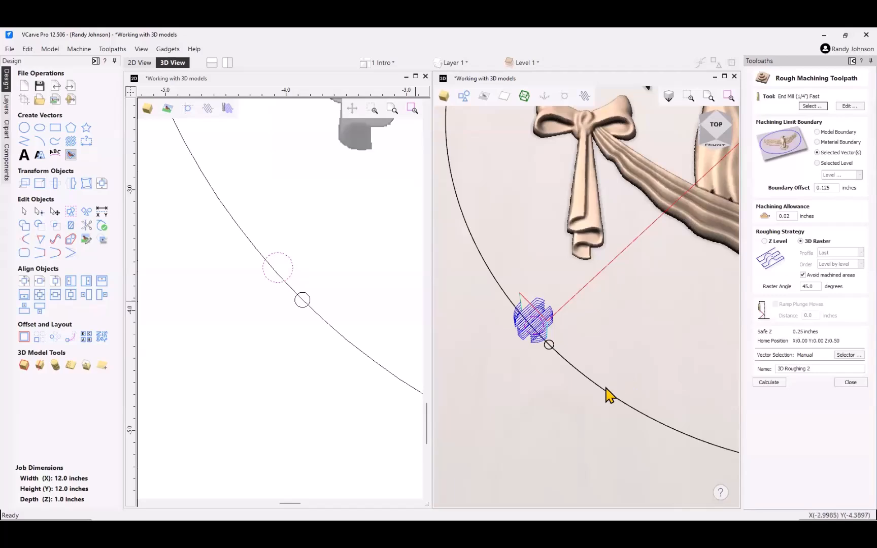
click(769, 383)
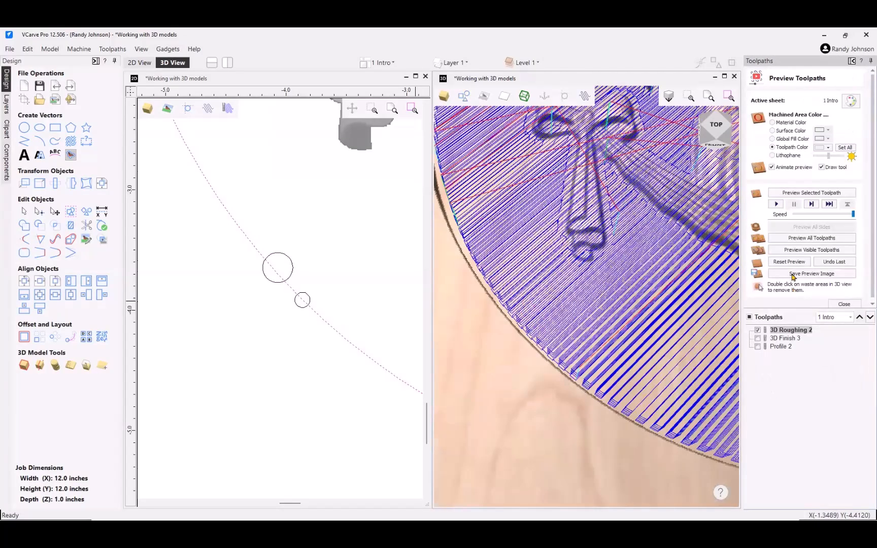
click(791, 262)
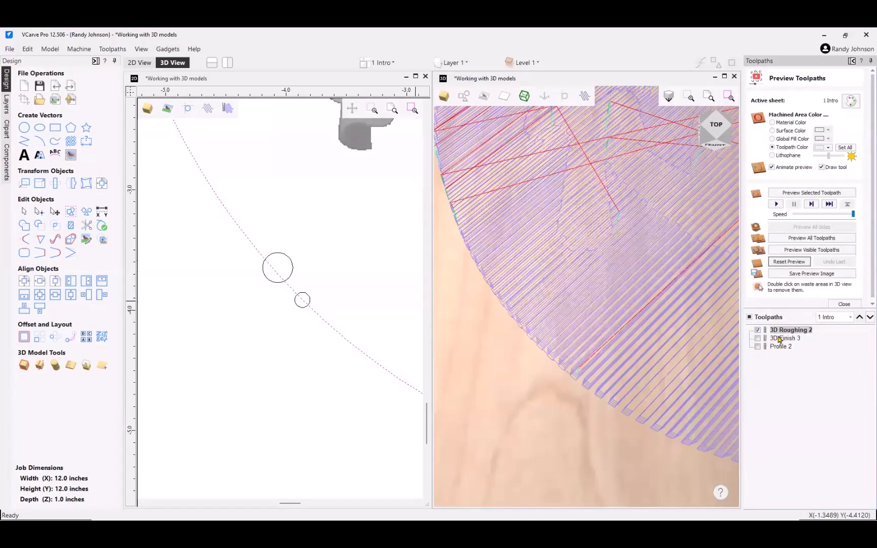
Step: Display 3D Finish 3 together with the roughing path, inspect both along the circle's edge, and preview the finish cut
click(780, 340)
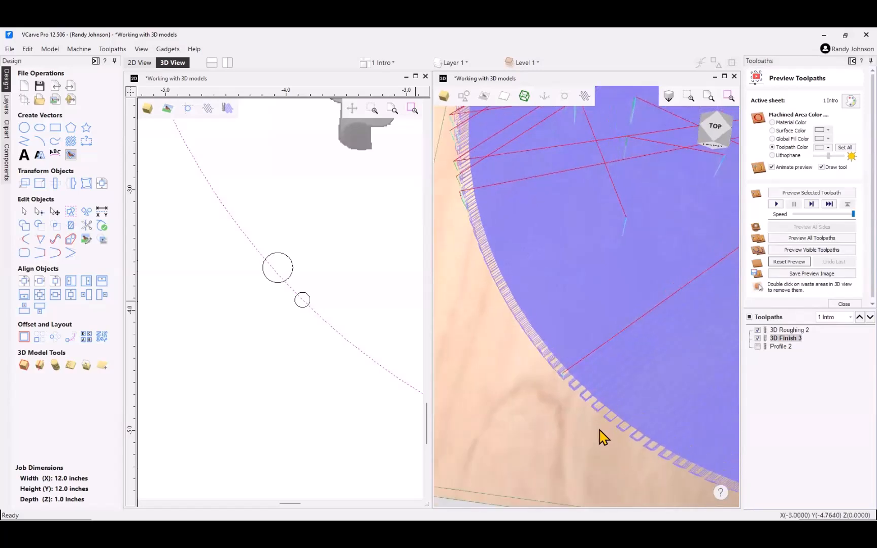
drag(600, 430, 600, 445)
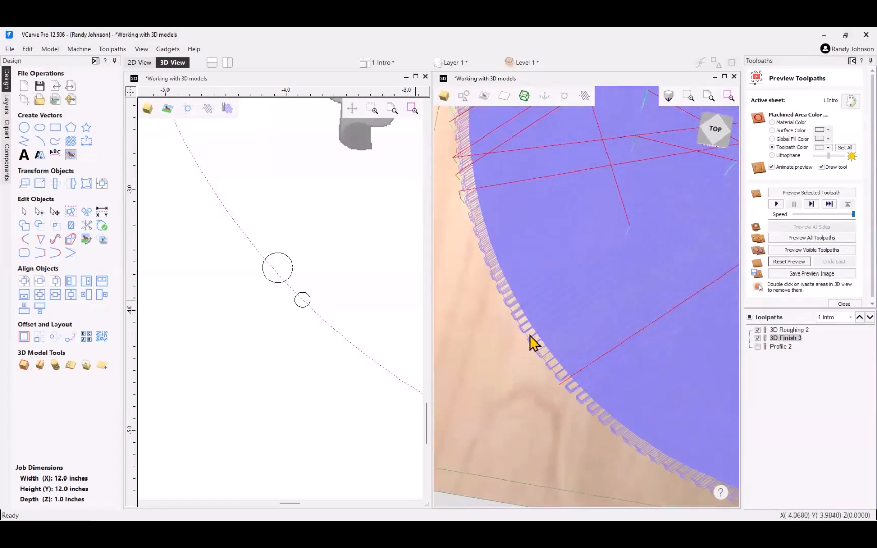
click(817, 193)
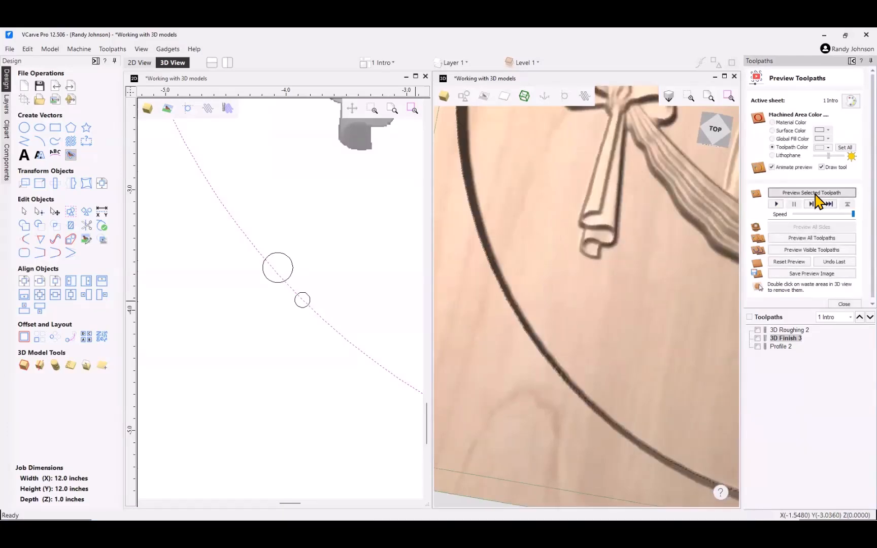
Step: Reset the preview, simulate 3D Roughing 2 followed by 3D Finish 3, and examine the recess wall near the ribbon
click(789, 262)
click(759, 331)
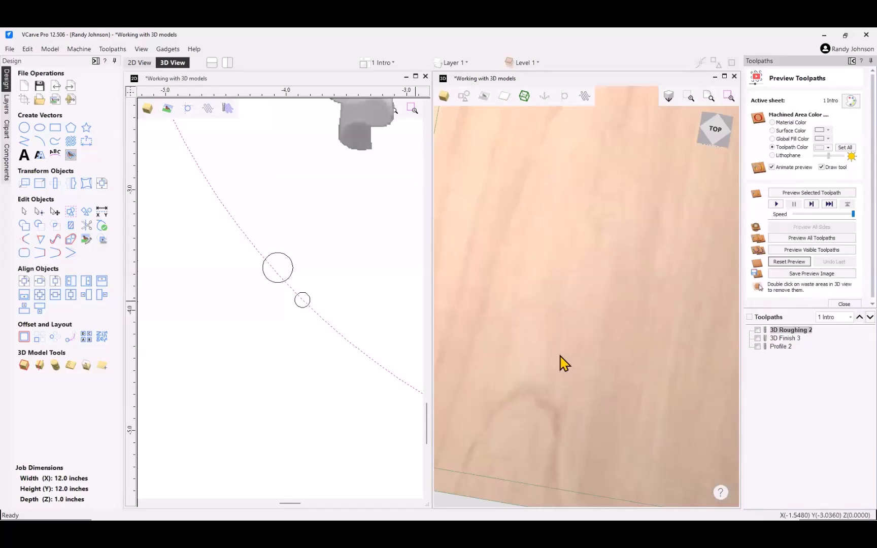
scroll(528, 355, down, 5)
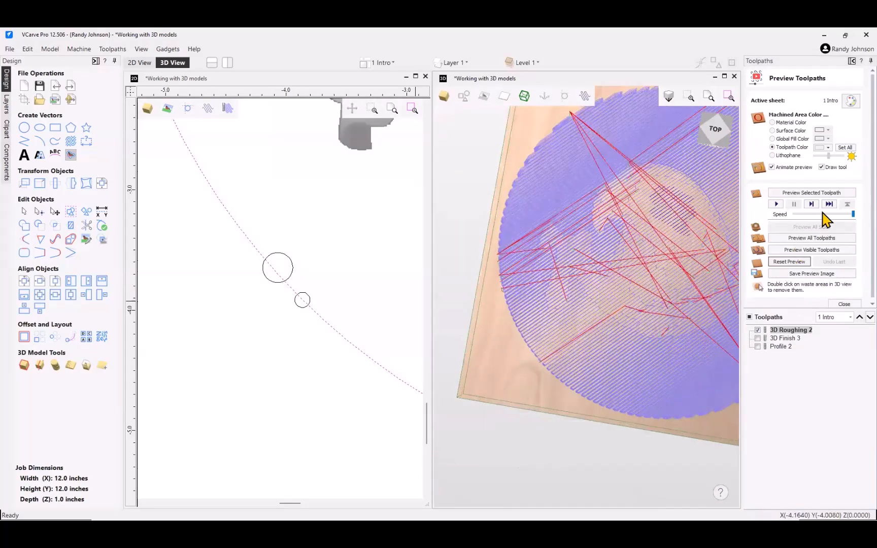
click(825, 195)
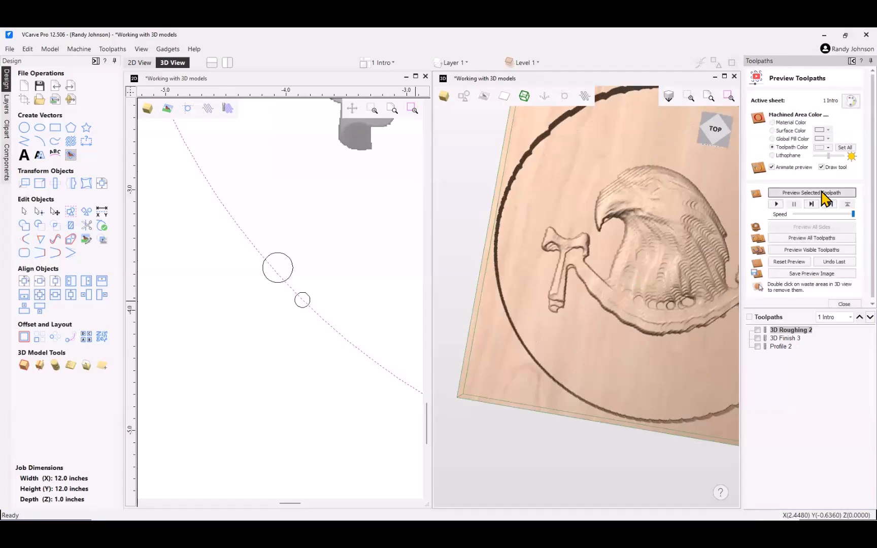
click(784, 338)
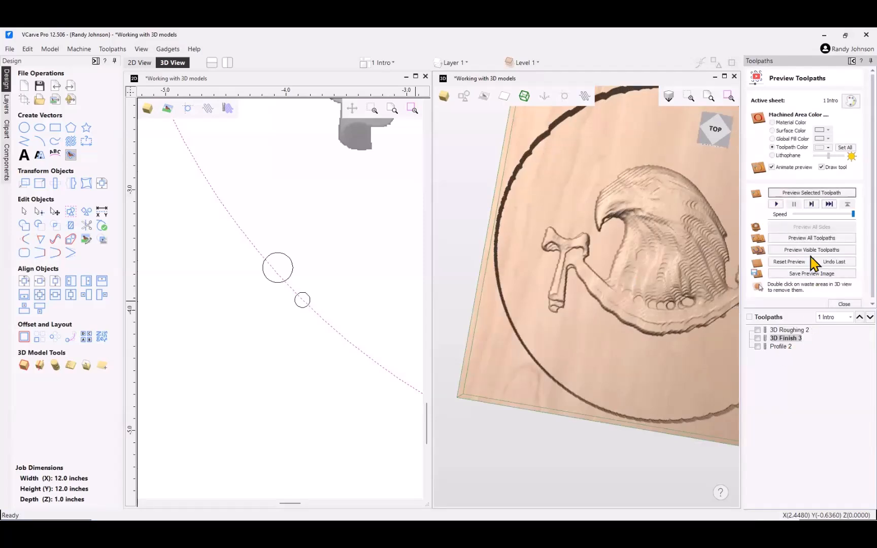
click(821, 194)
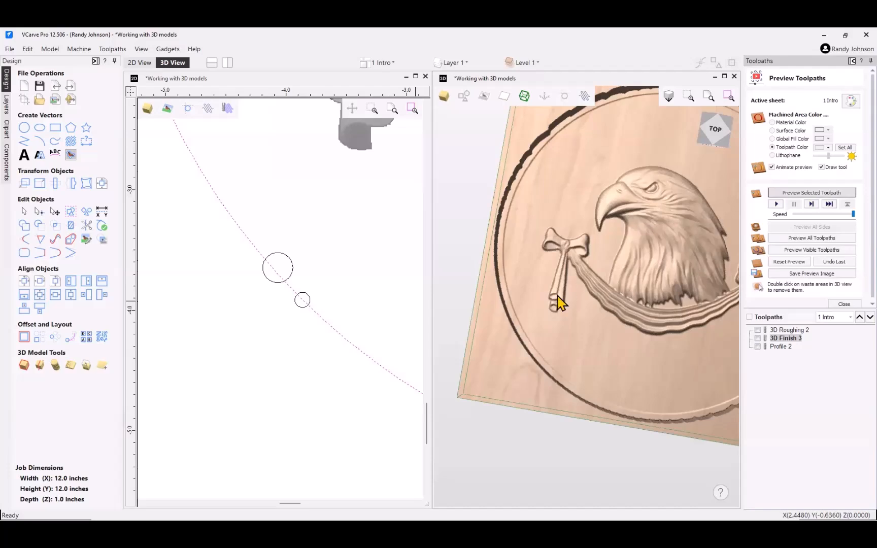
scroll(528, 325, up, 2)
scroll(528, 321, up, 2)
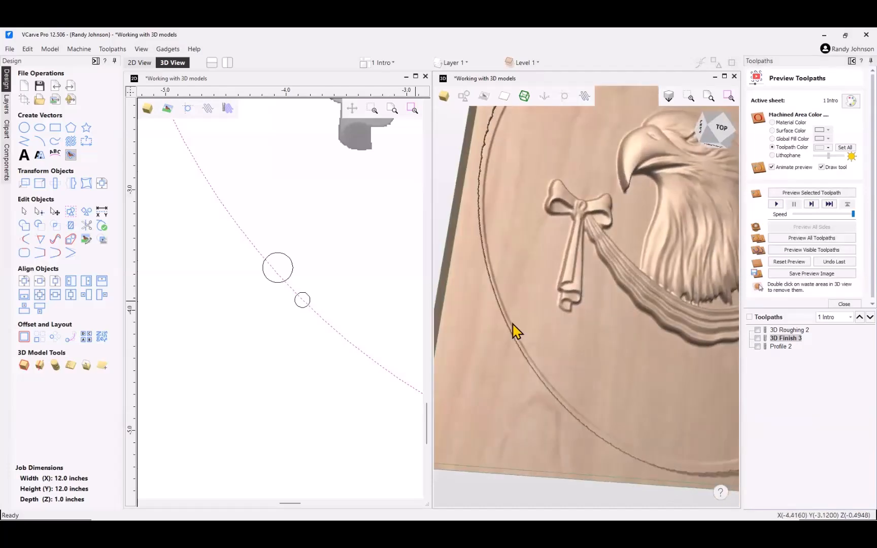
Step: Review the 3D Finish 3 and Profile 2 settings, moving the 0.25-inch circle just inside the large circle's edge
double_click(782, 339)
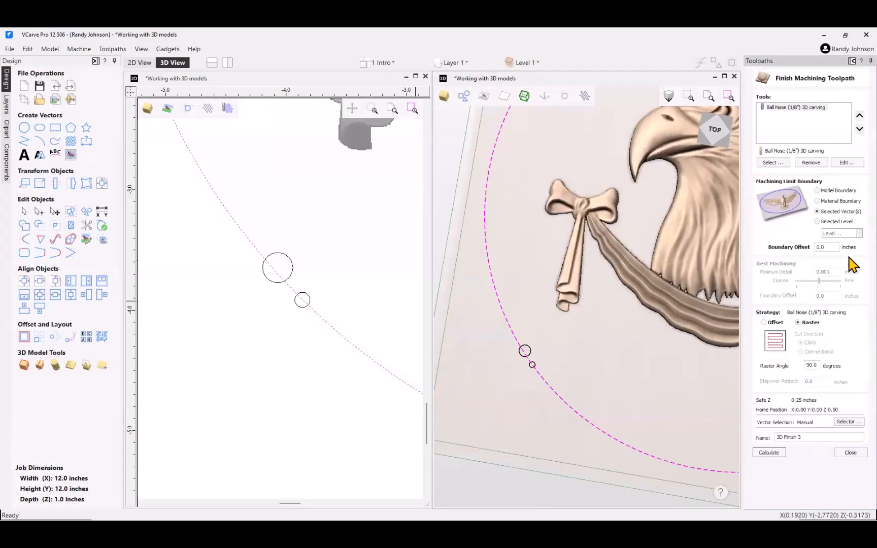
click(849, 453)
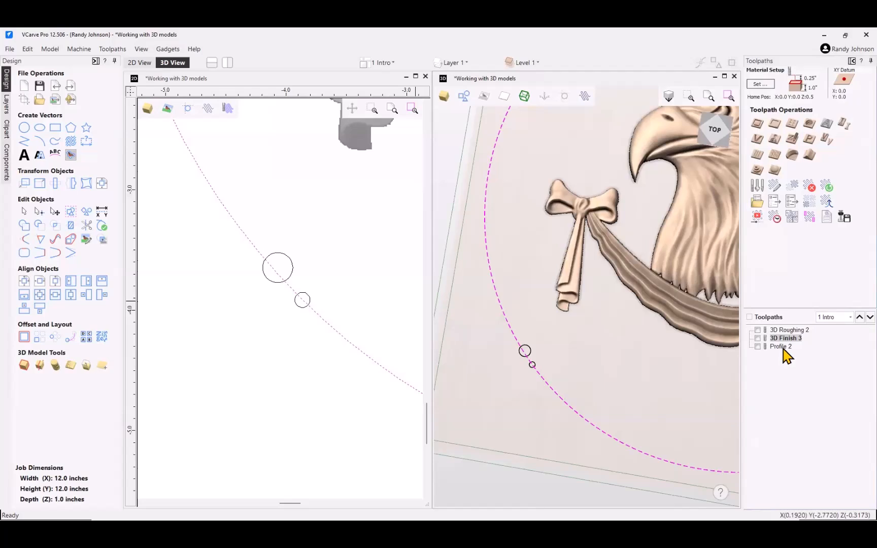
double_click(782, 348)
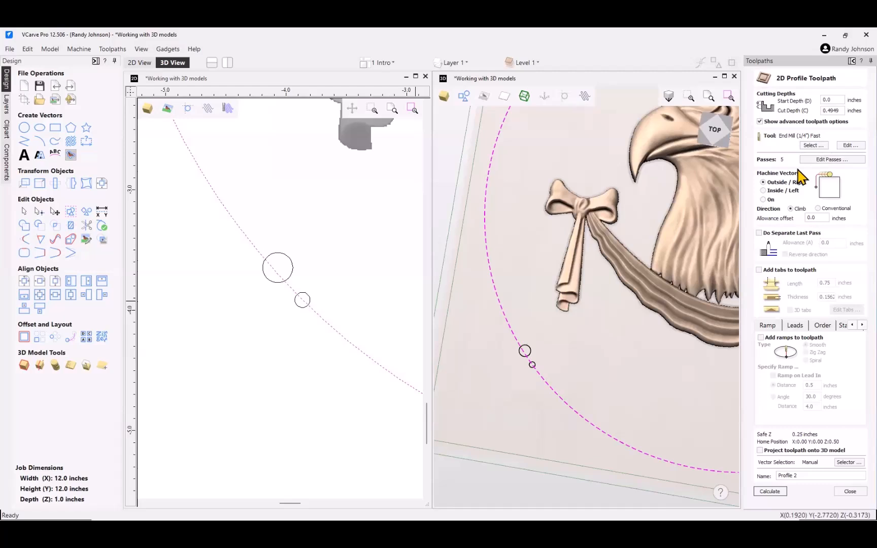
click(295, 272)
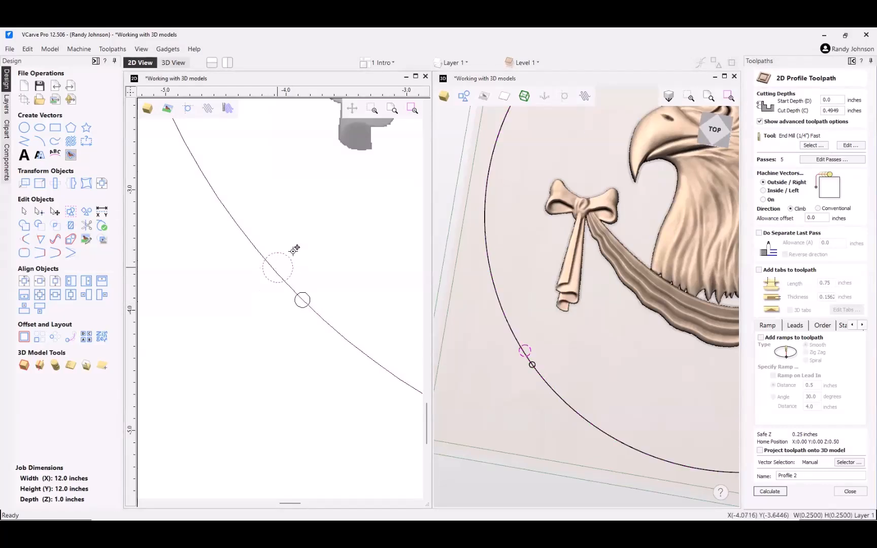
mouse_move(294, 251)
mouse_down()
mouse_move(298, 257)
mouse_move(288, 261)
mouse_up()
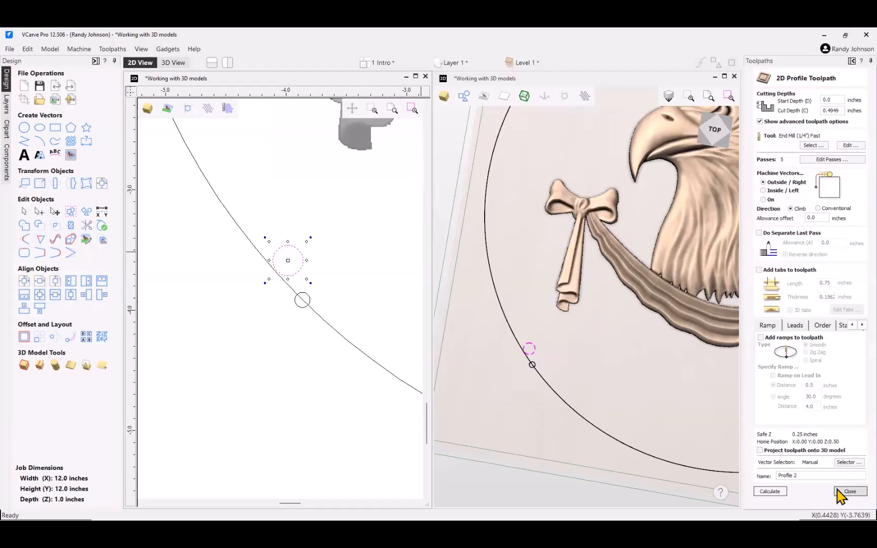
click(851, 492)
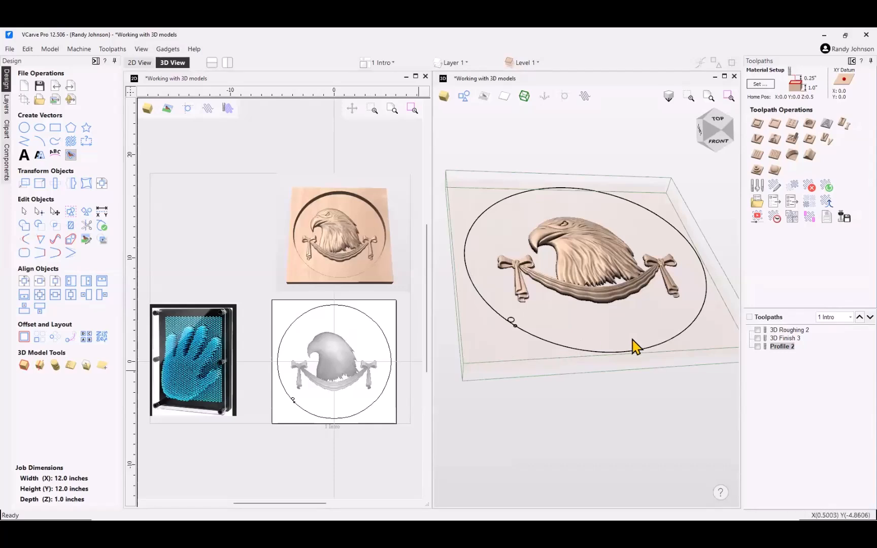
Step: Hide the zero plane, the material block outline and the vectors in the 3D view
click(504, 100)
click(502, 98)
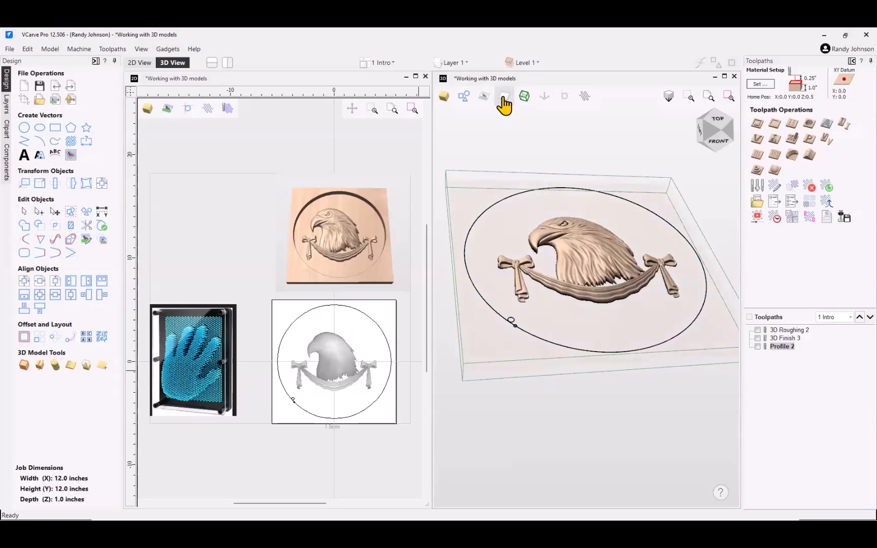
click(503, 99)
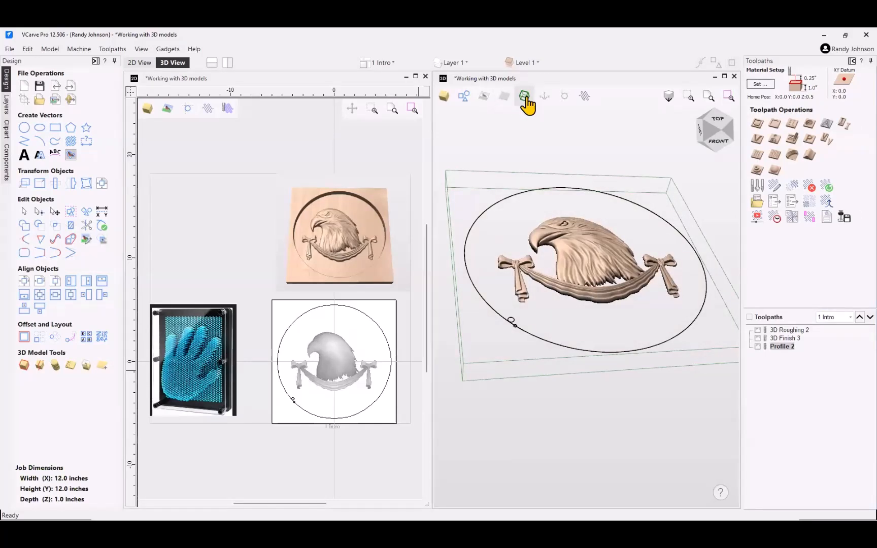
click(526, 97)
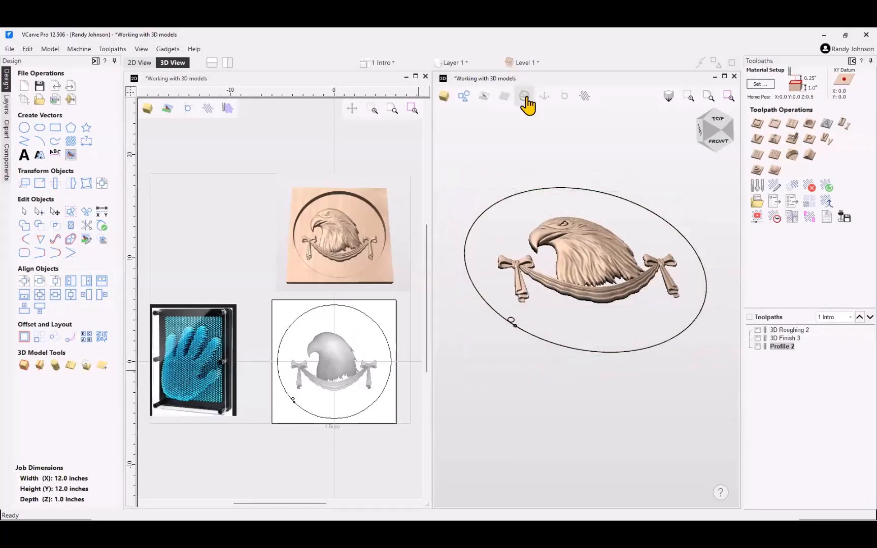
click(464, 97)
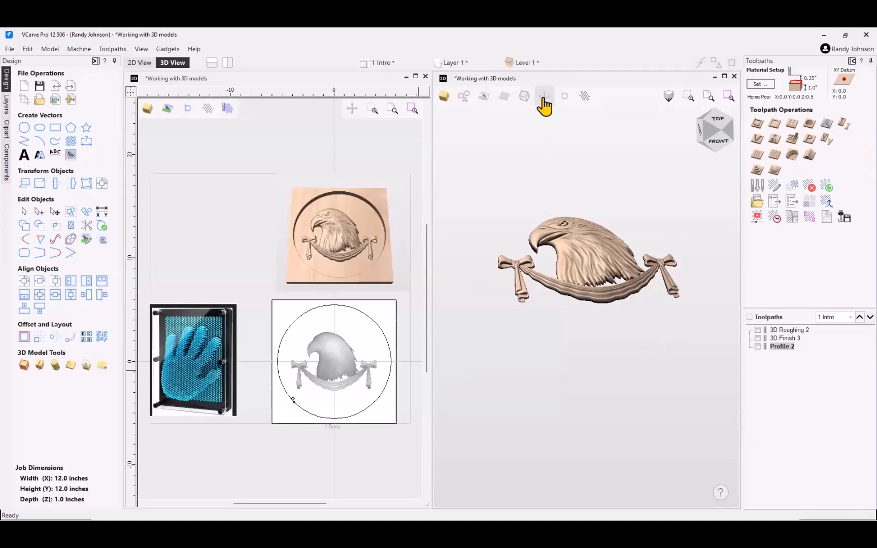
Step: Show the material block outline and origin axes in the 3D view and inspect the model from the front
drag(607, 308, 563, 145)
click(524, 97)
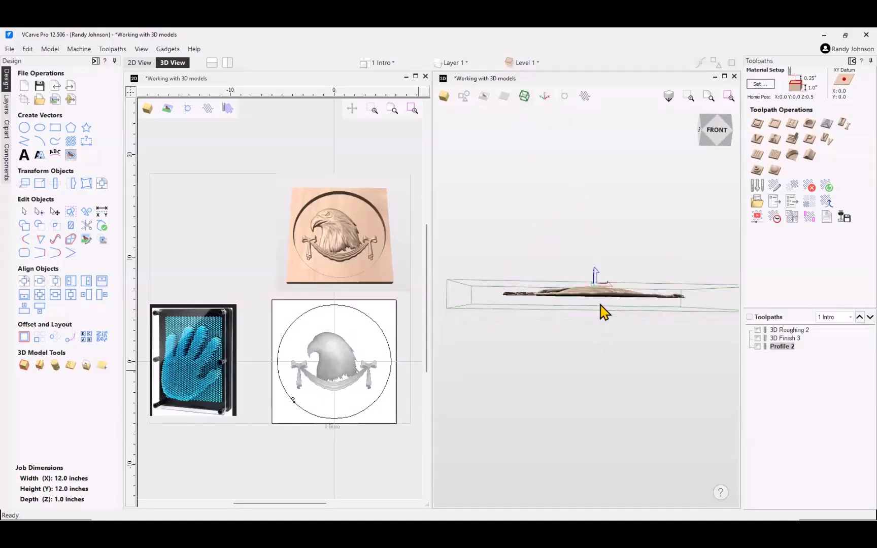
drag(604, 325, 589, 291)
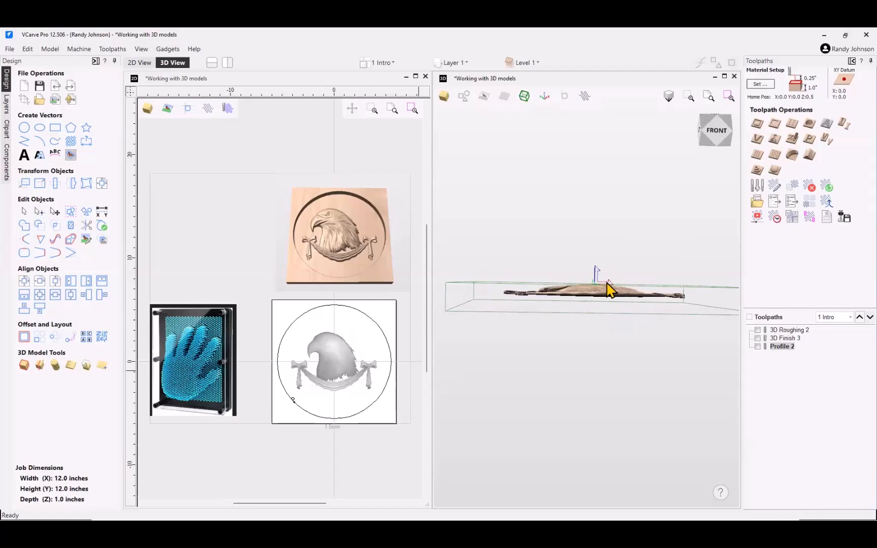
drag(599, 347, 620, 366)
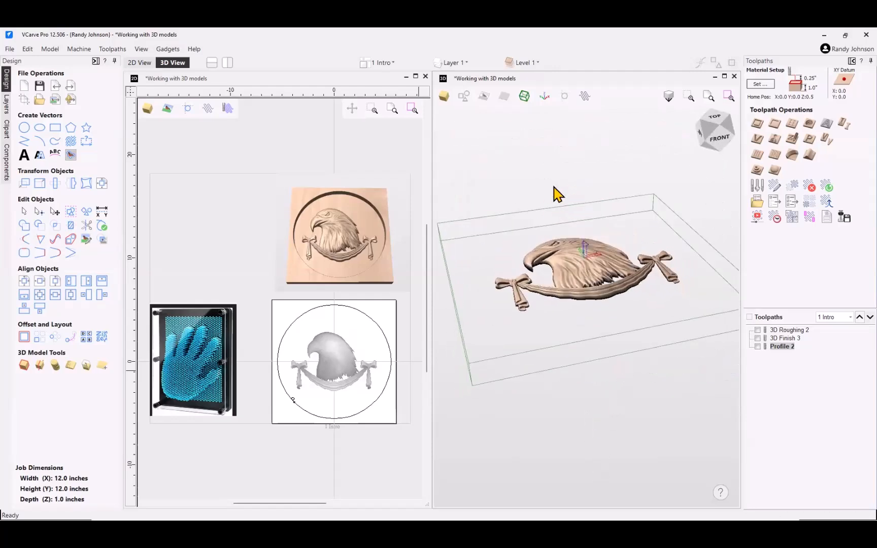
Step: Show the zero plane again and examine its position within the material block from low front angles
click(505, 97)
mouse_move(595, 333)
mouse_down()
mouse_move(645, 366)
mouse_move(635, 300)
mouse_up()
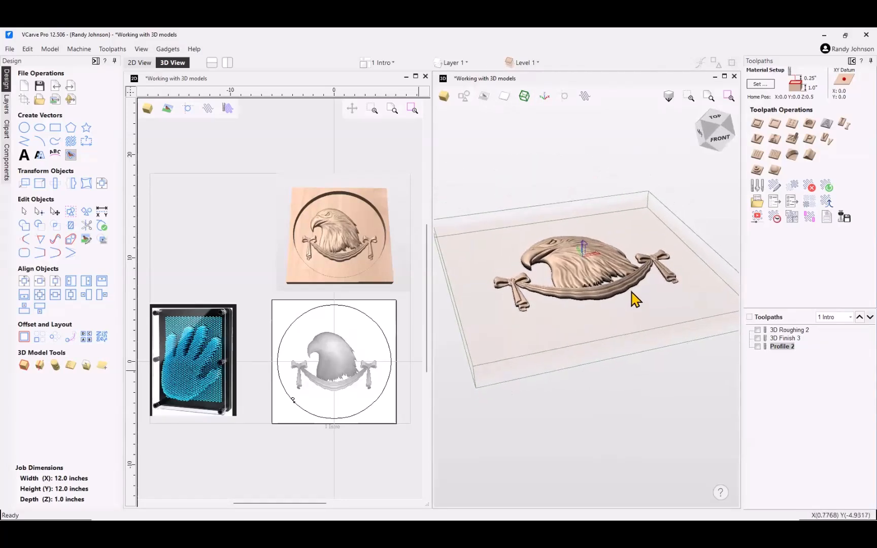
click(505, 100)
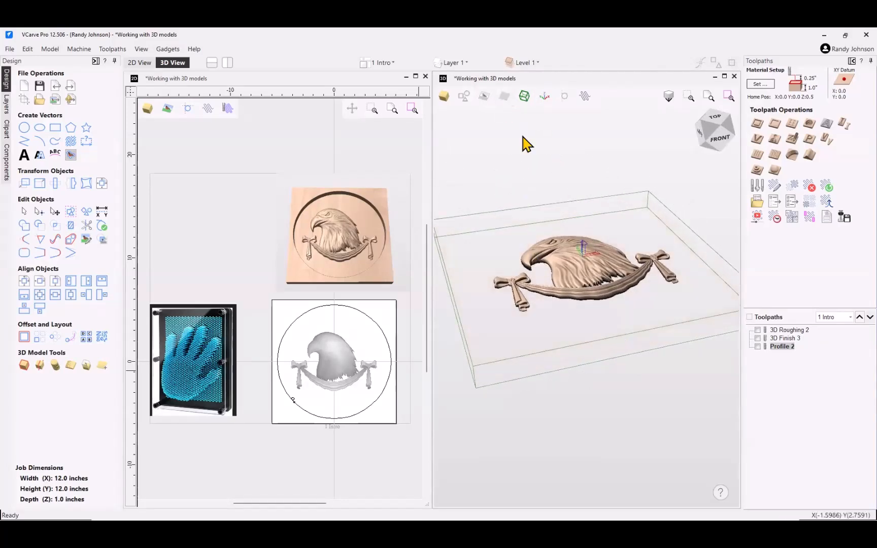
click(506, 100)
drag(621, 353, 609, 301)
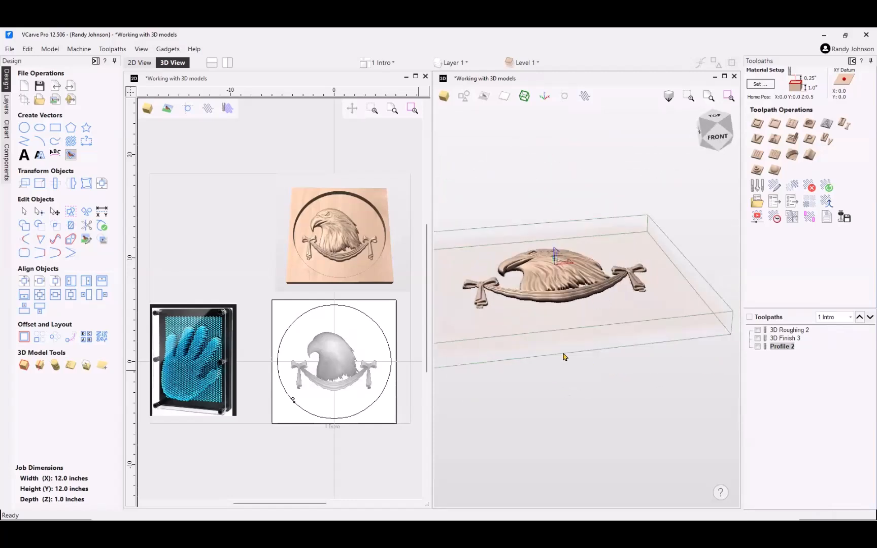
drag(578, 383, 576, 321)
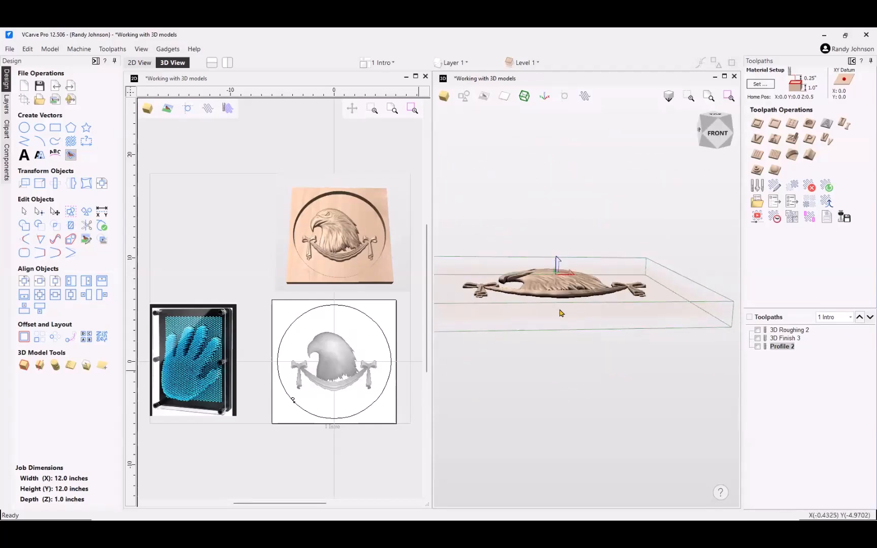
drag(568, 302, 585, 350)
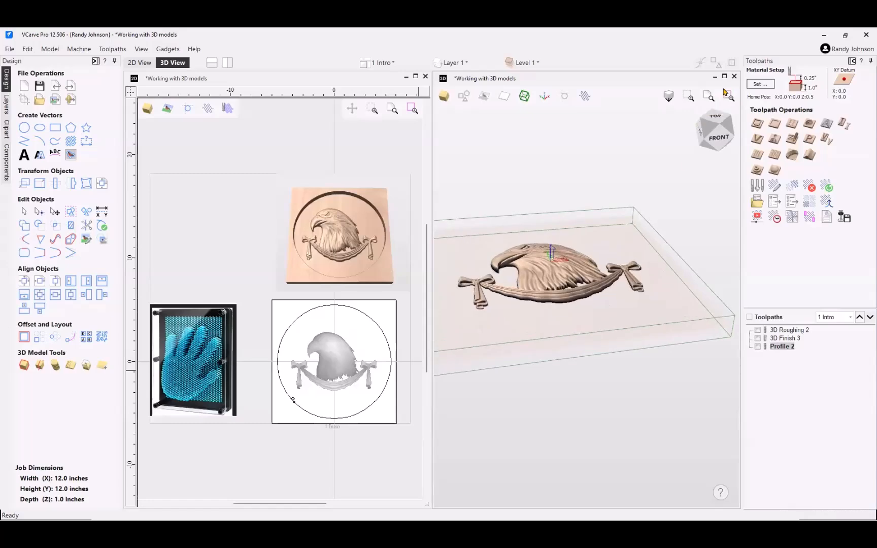
Step: Maximize the 3D view for a closer look at the eagle and ribbon
click(725, 77)
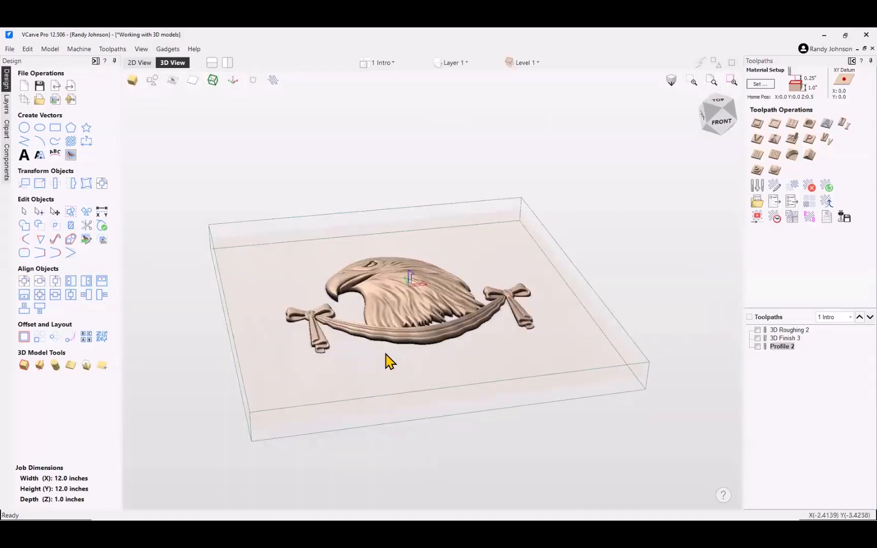
scroll(387, 360, up, 3)
scroll(447, 385, up, 2)
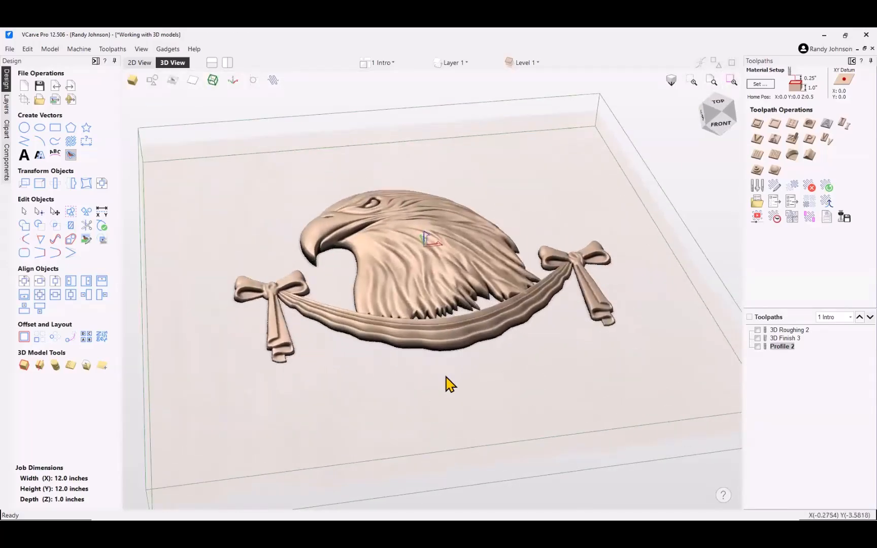
Step: Open the component properties of Eagle_Head-50218-A and view the highlighted eagle within the material block
click(7, 171)
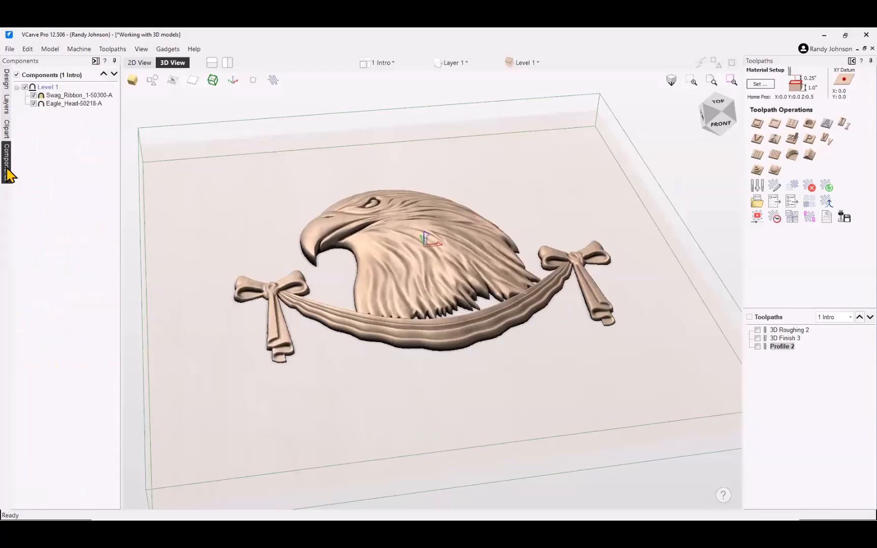
scroll(401, 356, down, 3)
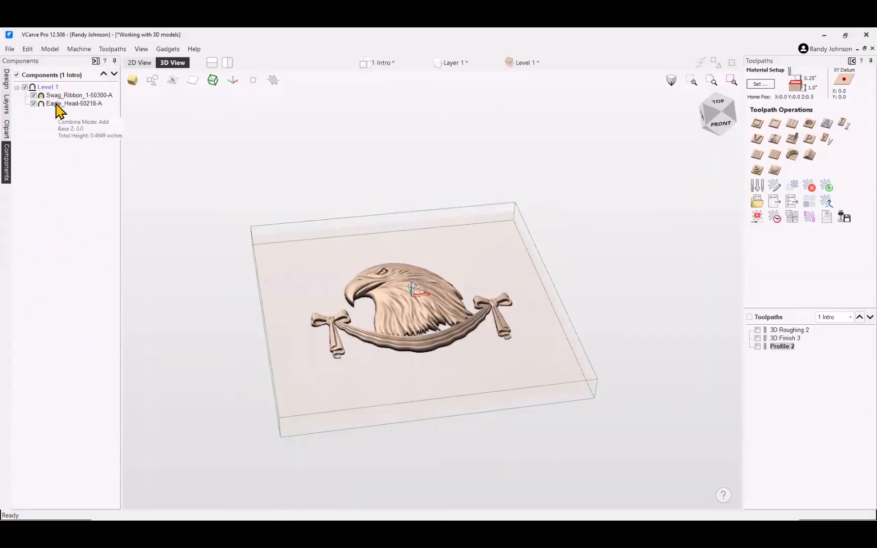
click(57, 104)
mouse_move(445, 441)
mouse_down()
mouse_move(439, 350)
mouse_move(435, 430)
mouse_up()
right_click(435, 429)
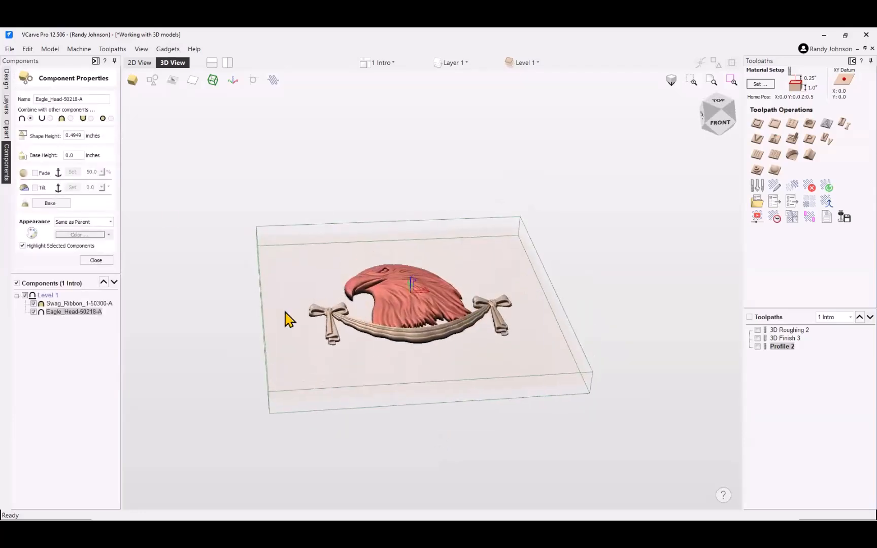
Step: Set the shape height of Eagle_Head-50218-A to 0.5 inches and check the eagle's relief from a low front angle
double_click(82, 135)
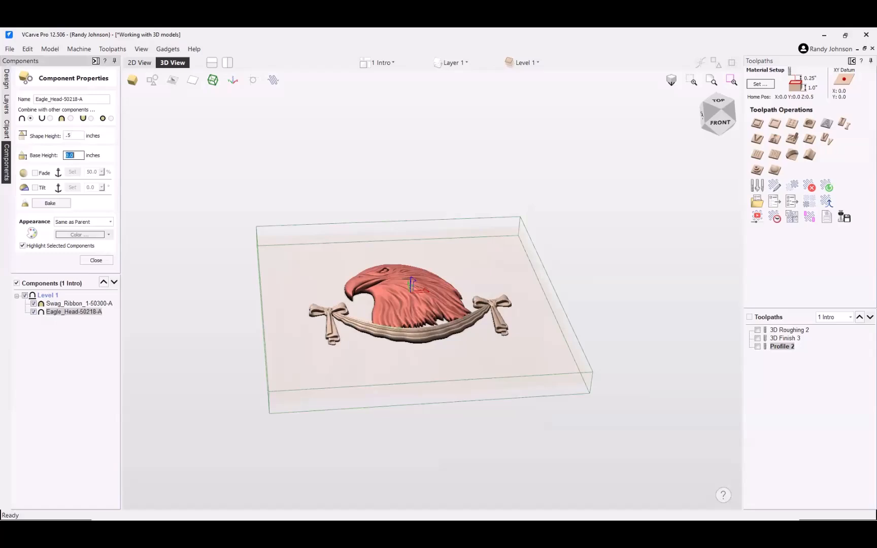
click(429, 368)
drag(429, 368, 427, 322)
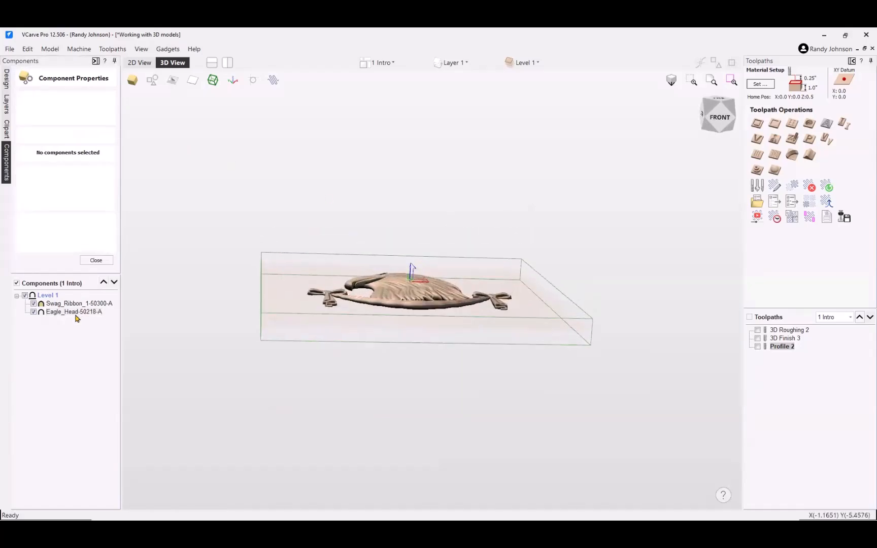
Step: Change the eagle component's combine mode to Merge and view the result from above, keeping the eagle selected
click(54, 313)
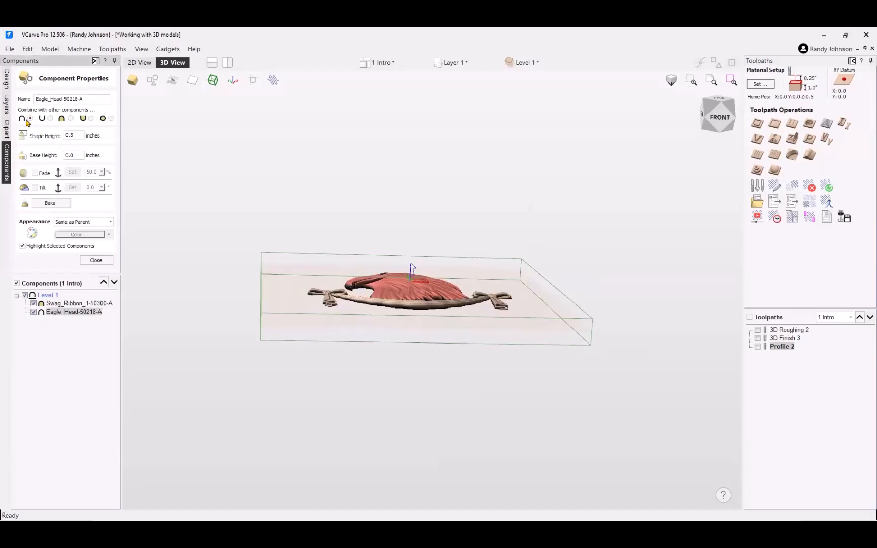
drag(468, 294, 477, 330)
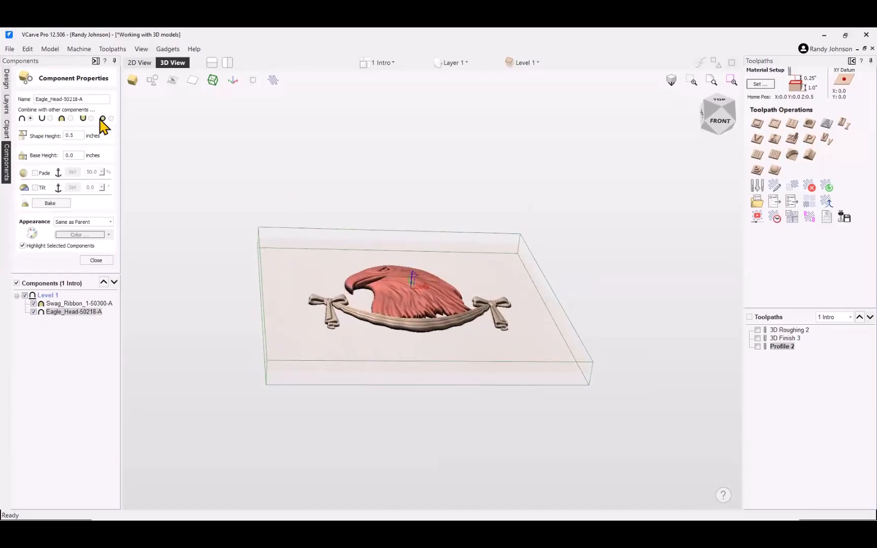
click(70, 119)
drag(419, 362, 415, 387)
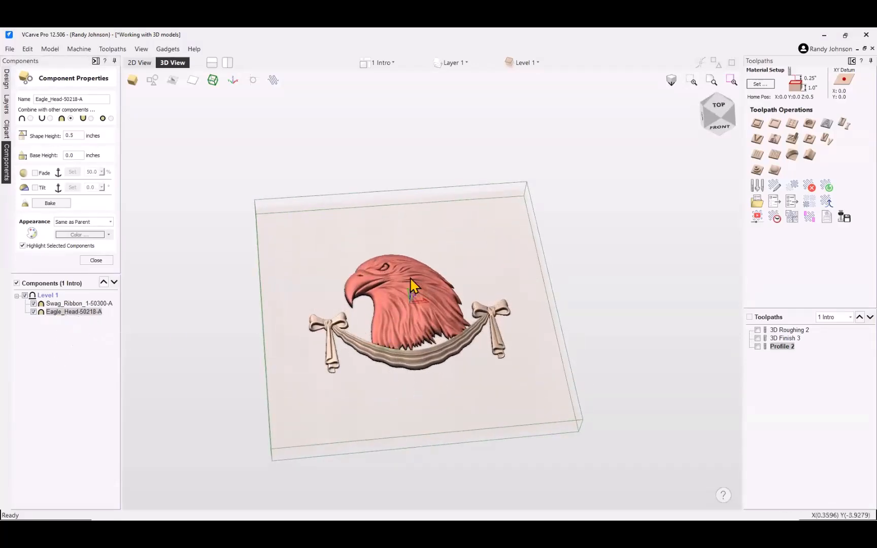
right_click(440, 389)
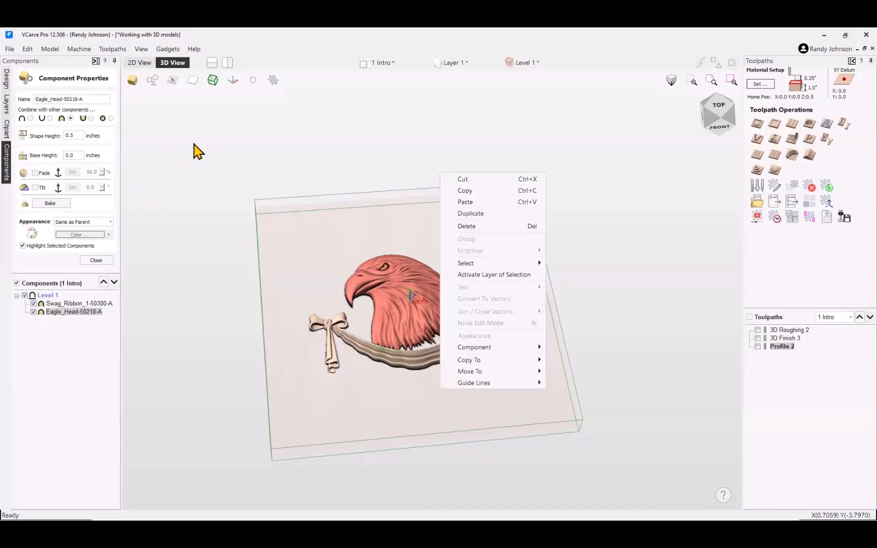
click(128, 156)
click(72, 312)
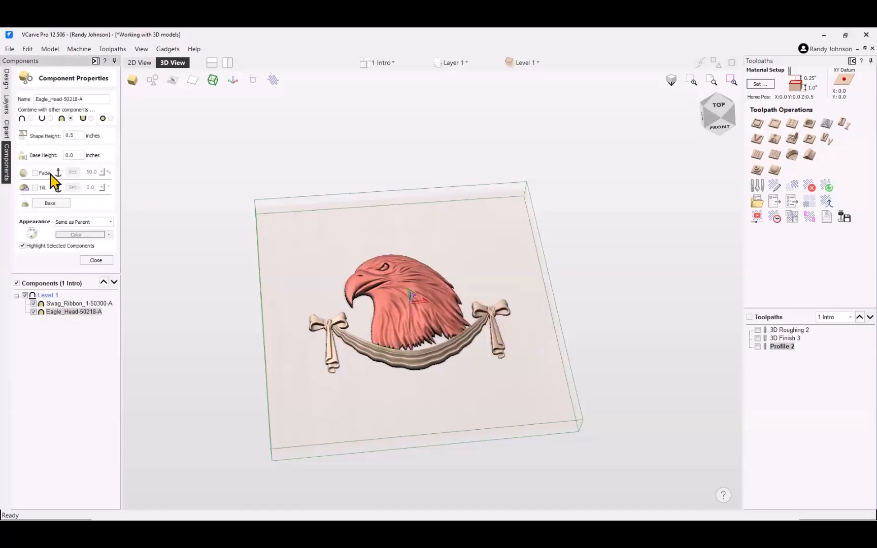
Step: Change the eagle component's combine mode to Subtract and examine the recessed shape within the material block from the side and above
click(50, 119)
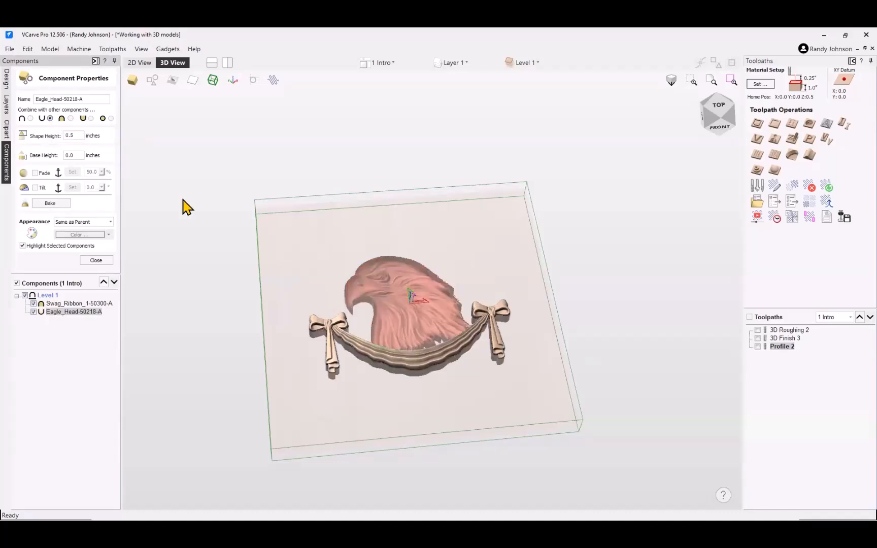
drag(444, 440, 414, 322)
scroll(413, 322, up, 3)
drag(422, 385, 468, 365)
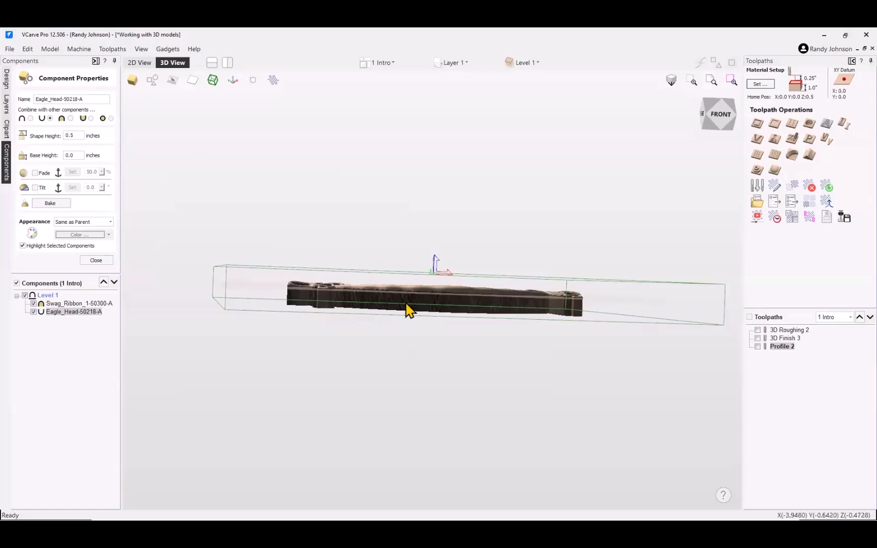
drag(454, 308, 446, 313)
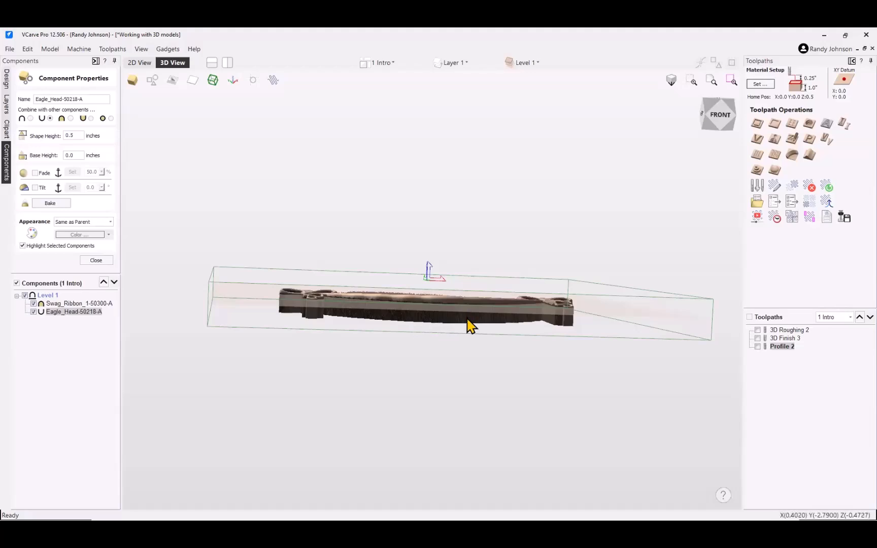
drag(470, 325, 431, 387)
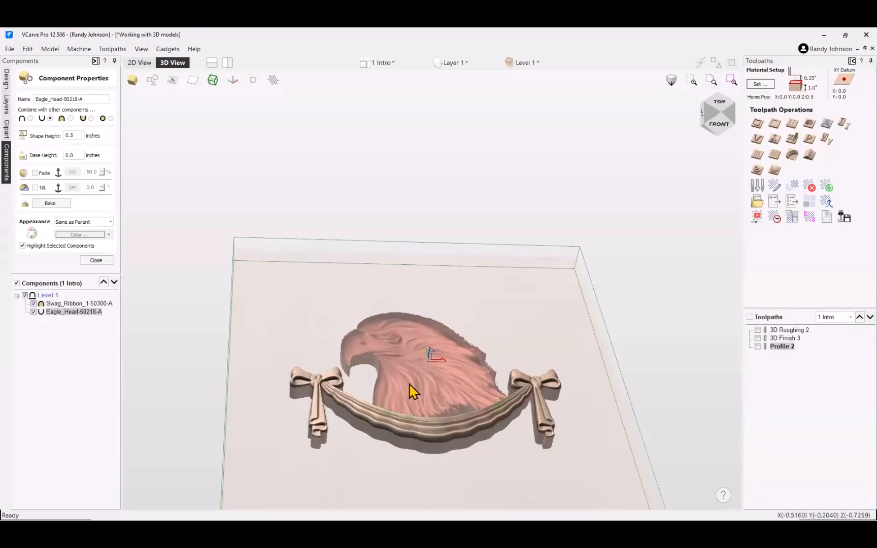
Step: Change the combine mode of Swag_Ribbon_1-50300-A to Subtract and examine the recessed eagle and ribbon from above
click(57, 304)
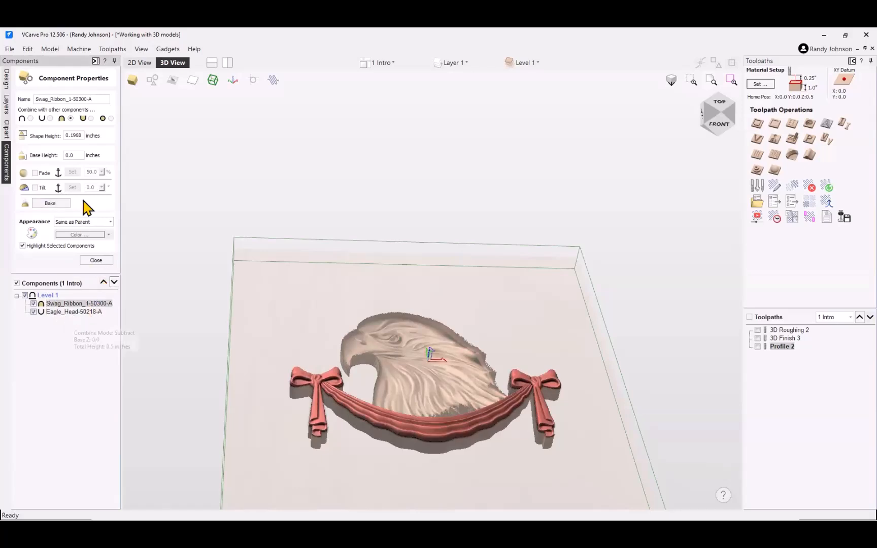
click(49, 119)
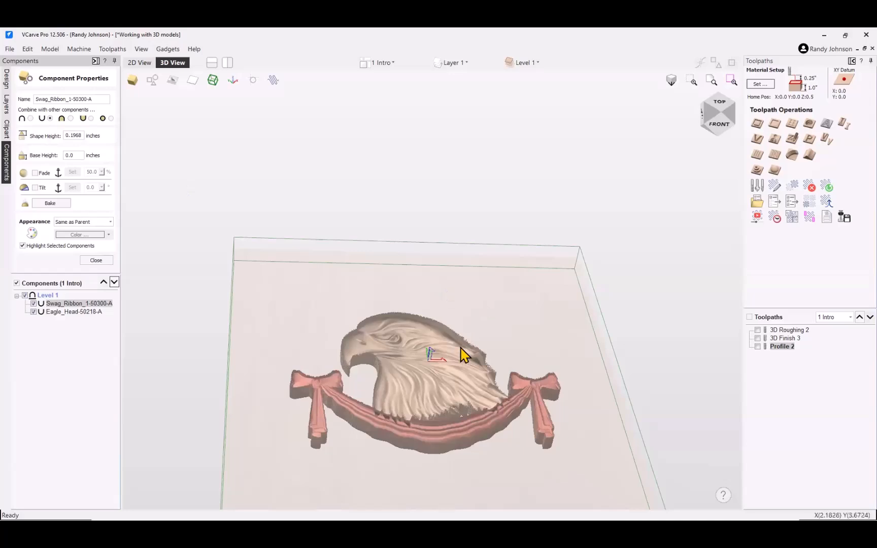
drag(462, 354, 448, 297)
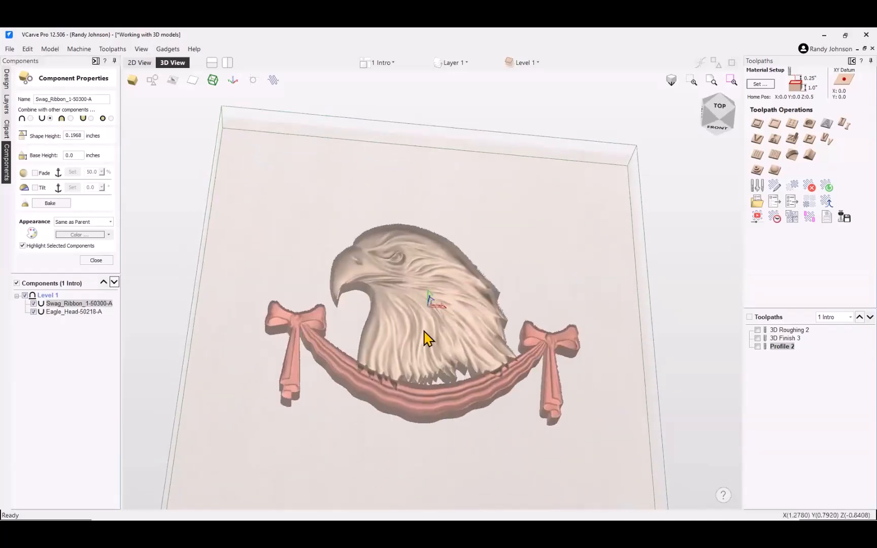
scroll(429, 334, down, 4)
drag(477, 442, 468, 431)
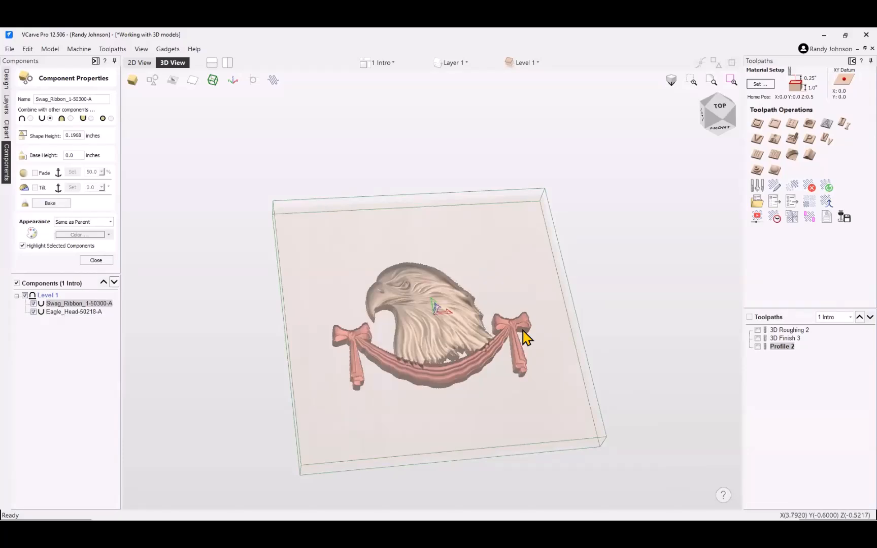
Step: Set the eagle's combine mode back to Add and the ribbon's back to Merge, and close the component properties
click(46, 314)
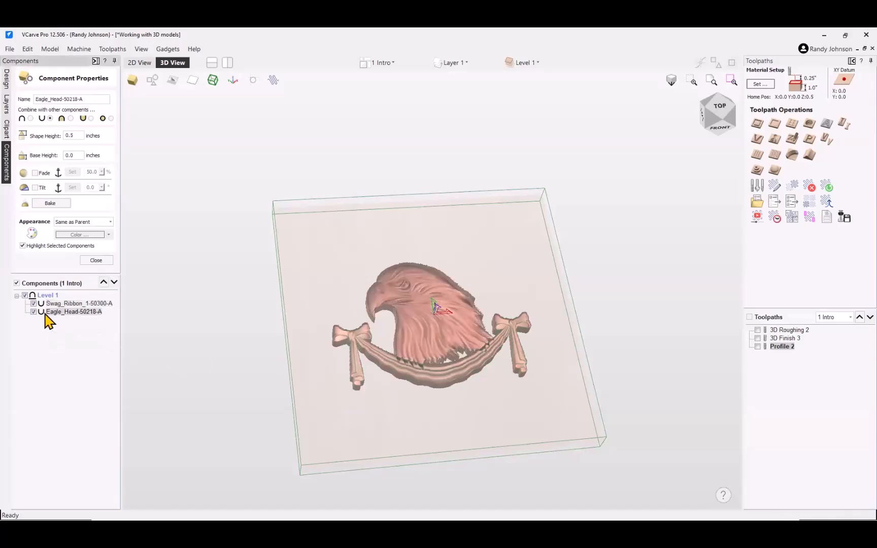
click(31, 119)
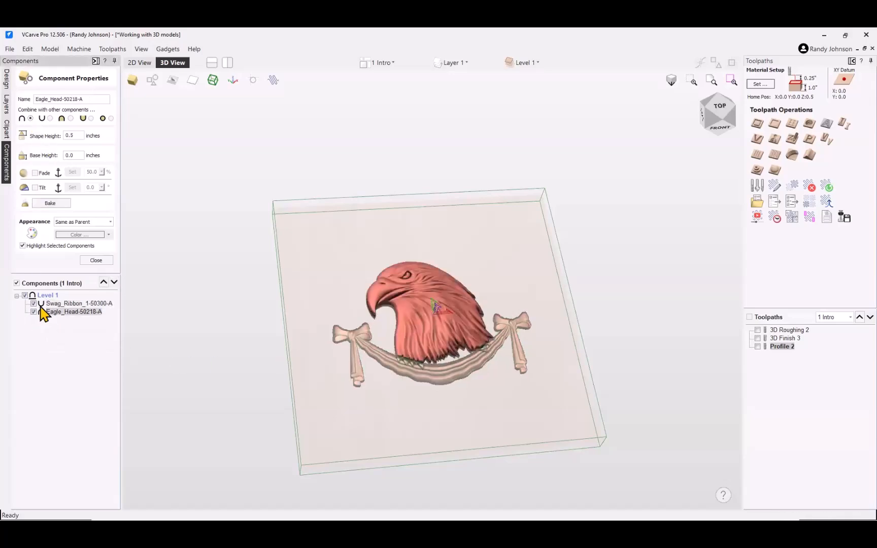
click(41, 305)
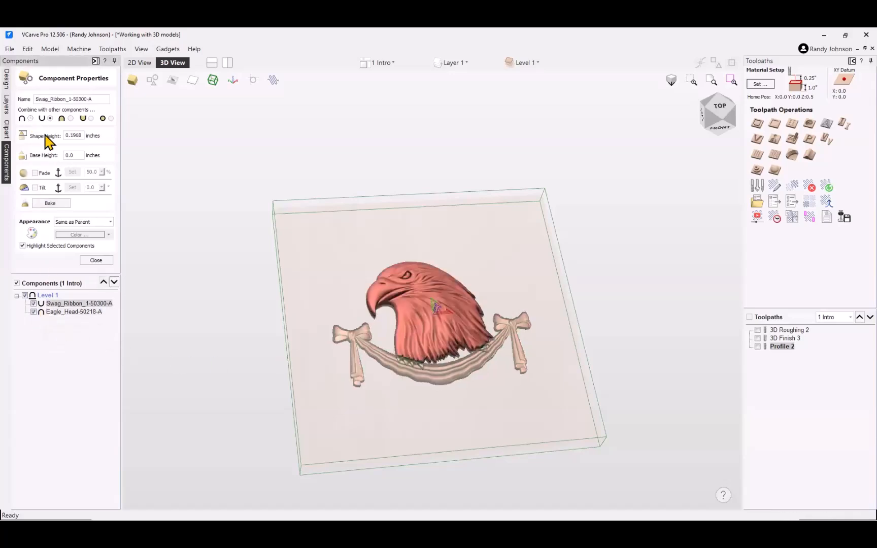
click(71, 118)
drag(472, 340, 477, 305)
click(94, 260)
mouse_move(457, 411)
mouse_down()
mouse_move(472, 377)
mouse_move(470, 402)
mouse_up()
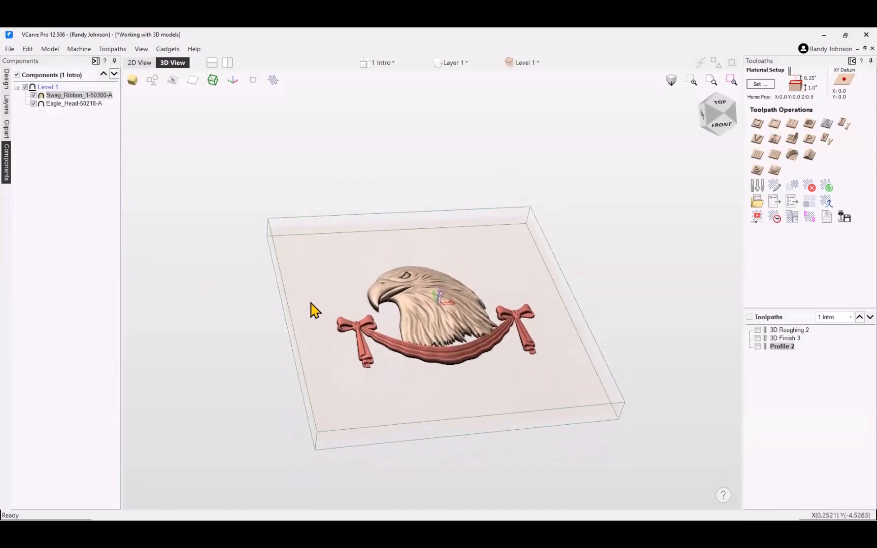
Step: Show the design tools and view the eagle and ribbon from above with no component selected
click(7, 81)
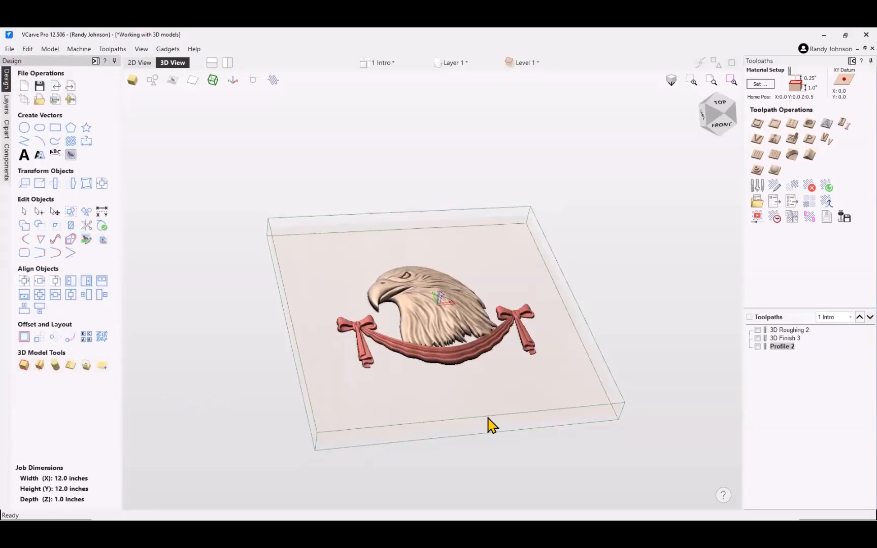
drag(488, 425, 373, 350)
right_click(437, 431)
click(191, 428)
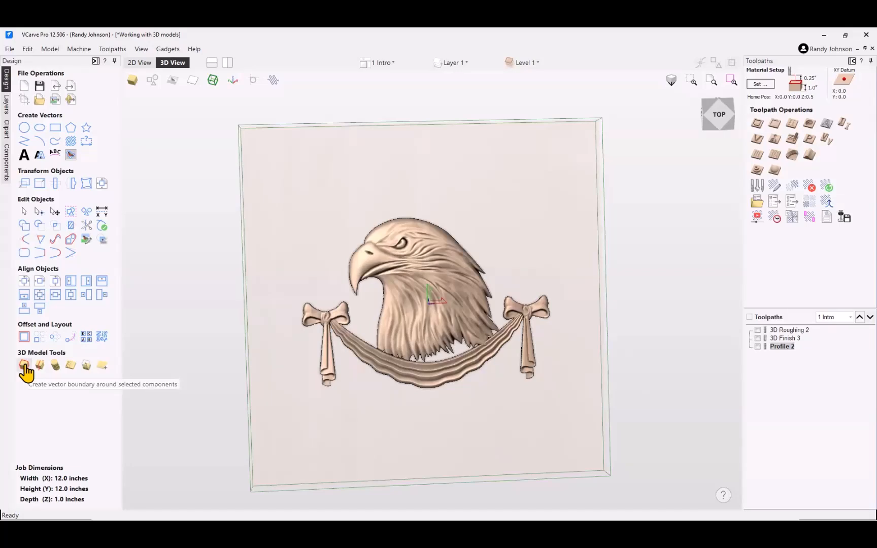
Step: Select both the eagle and ribbon components, show the 2D and 3D views side by side, and create a vector boundary around them
click(11, 162)
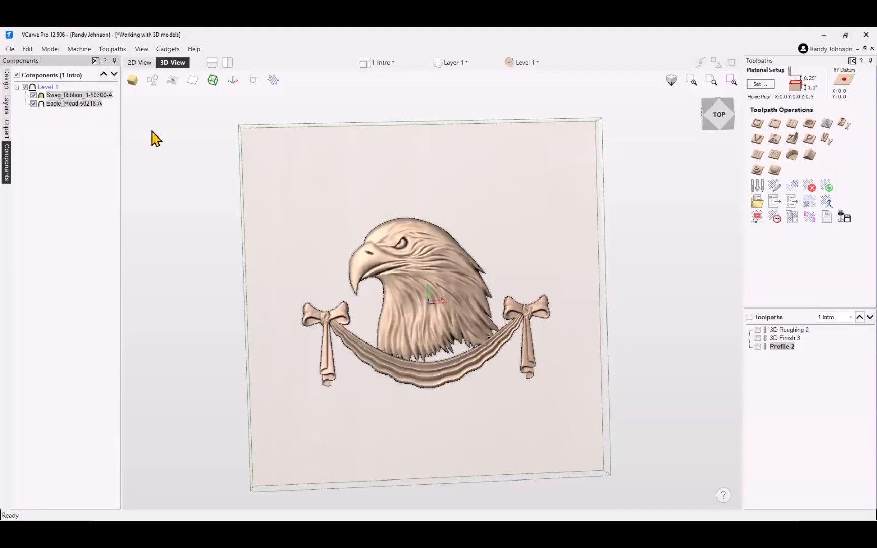
drag(469, 365, 470, 283)
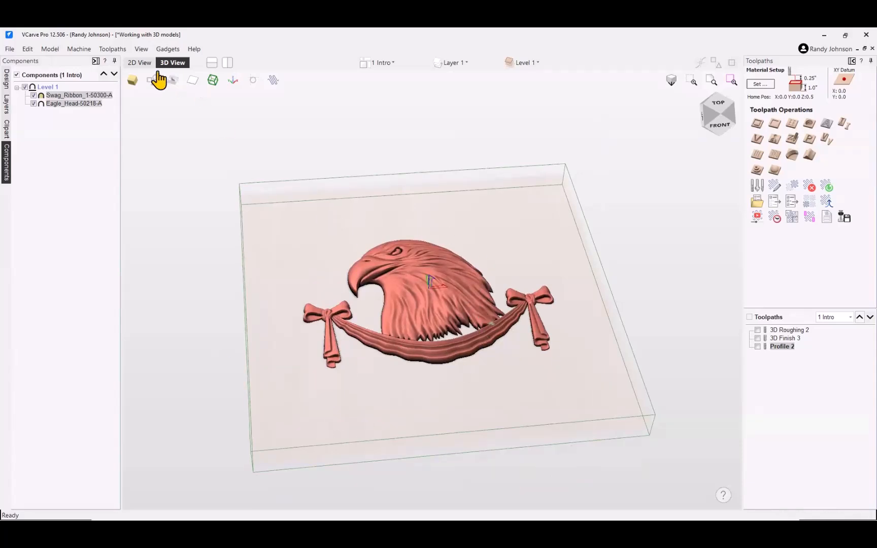
click(228, 63)
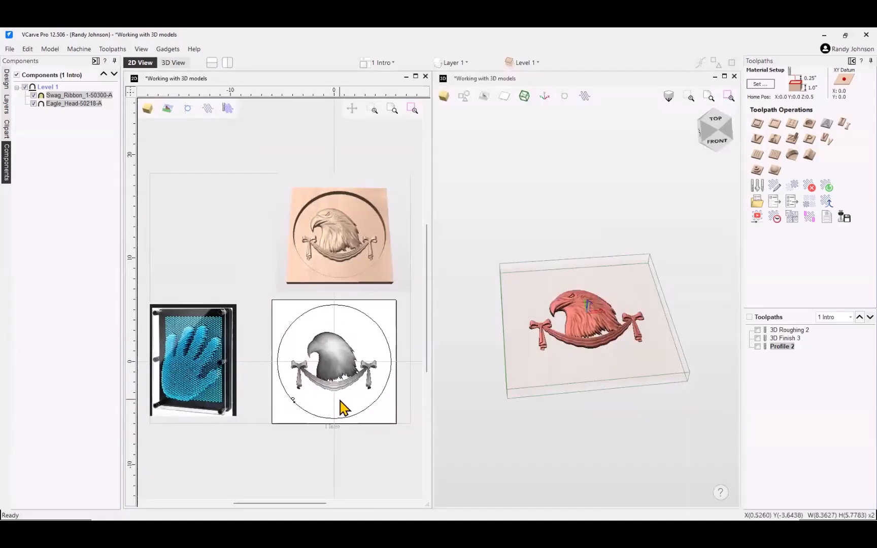
click(7, 80)
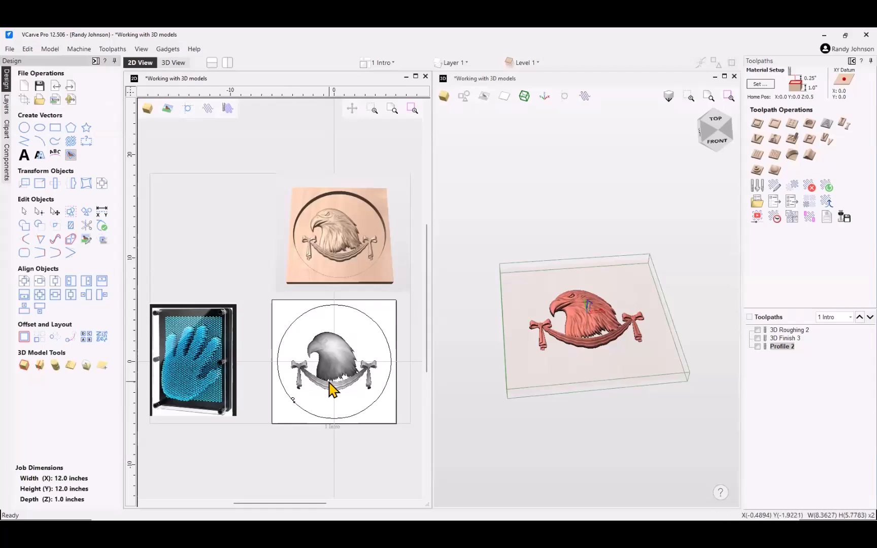
click(23, 366)
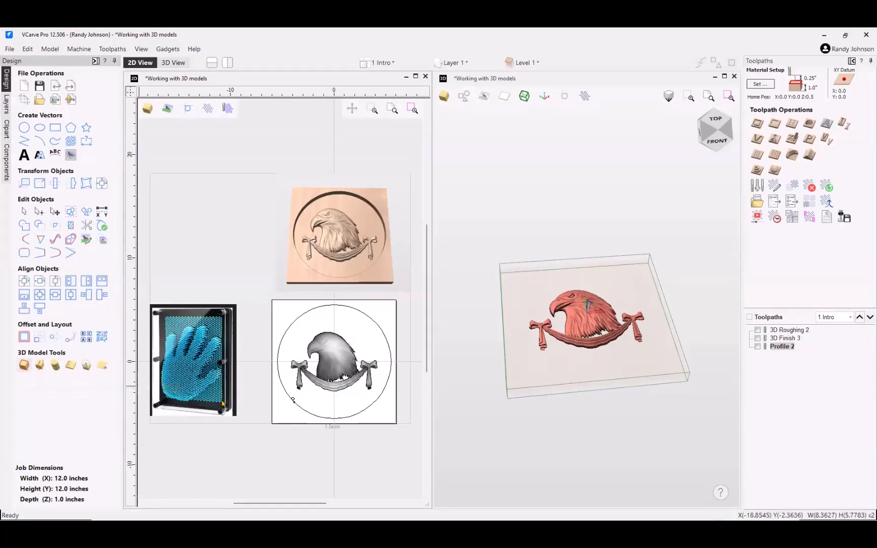
Step: Select the new boundary vector in the 2D view and examine how it follows the edges of the eagle and ribbon
scroll(335, 398, up, 6)
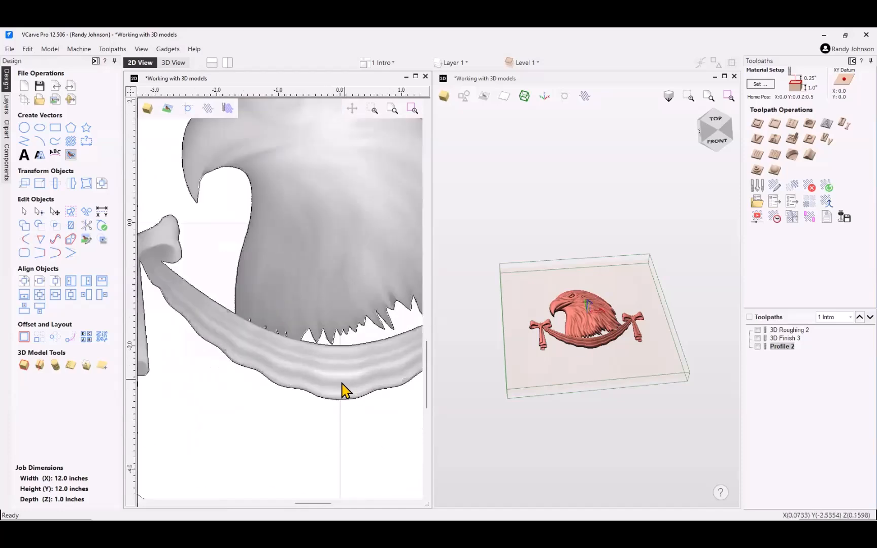
scroll(304, 408, up, 2)
click(301, 373)
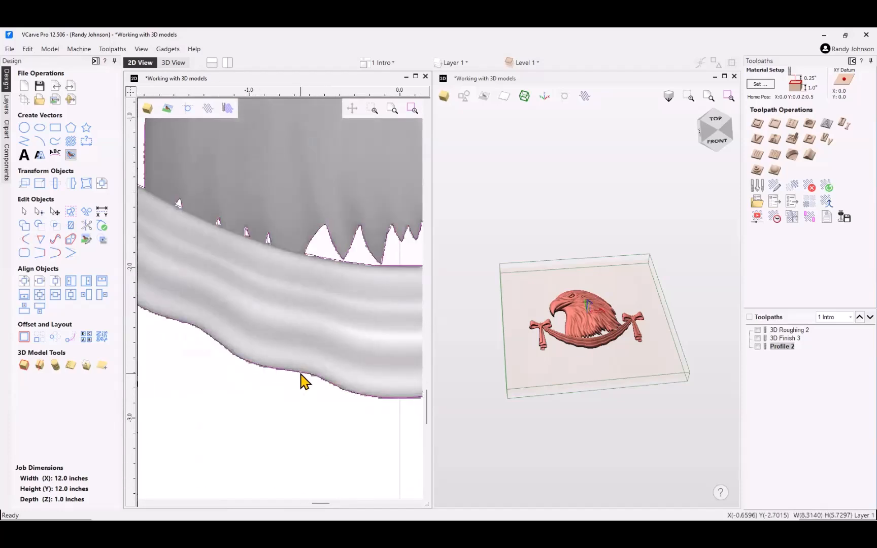
scroll(303, 382, up, 1)
scroll(303, 382, down, 5)
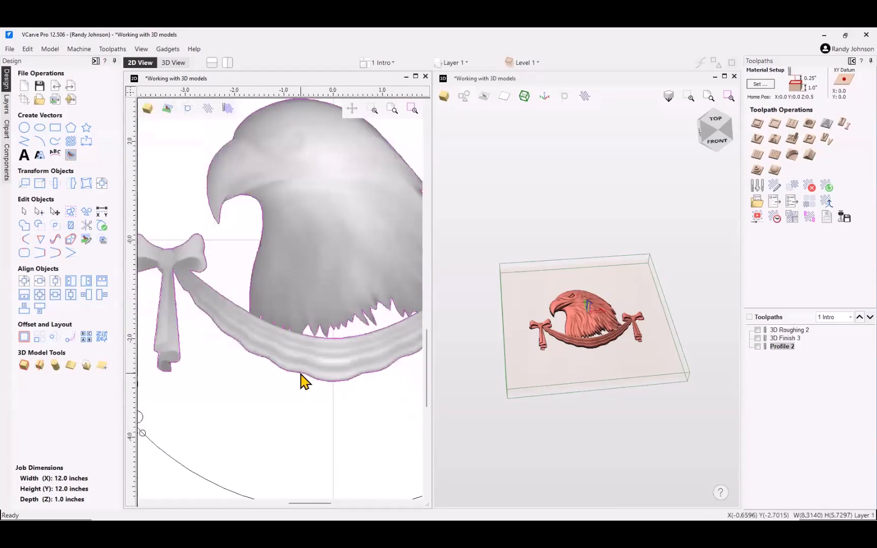
scroll(304, 382, down, 1)
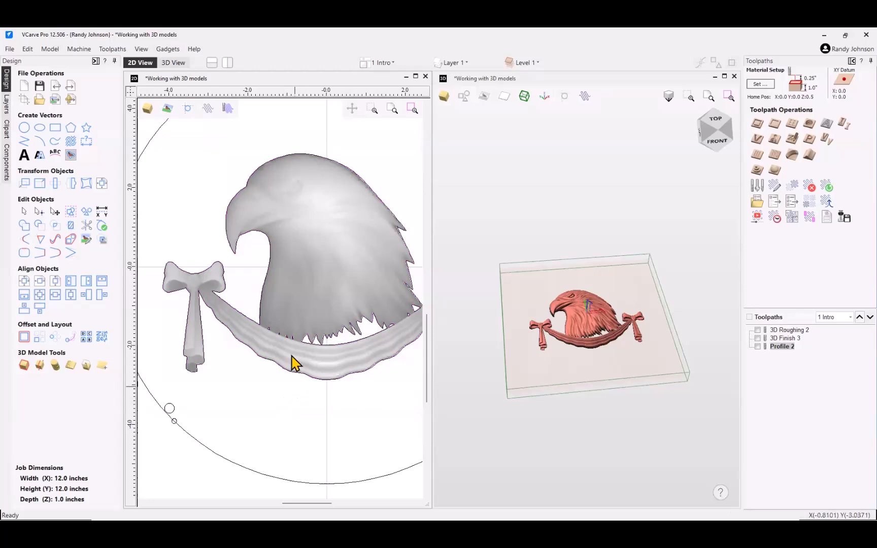
Step: Examine the boundary vector closely around the feather tips and the gaps above the ribbon
scroll(304, 374, up, 5)
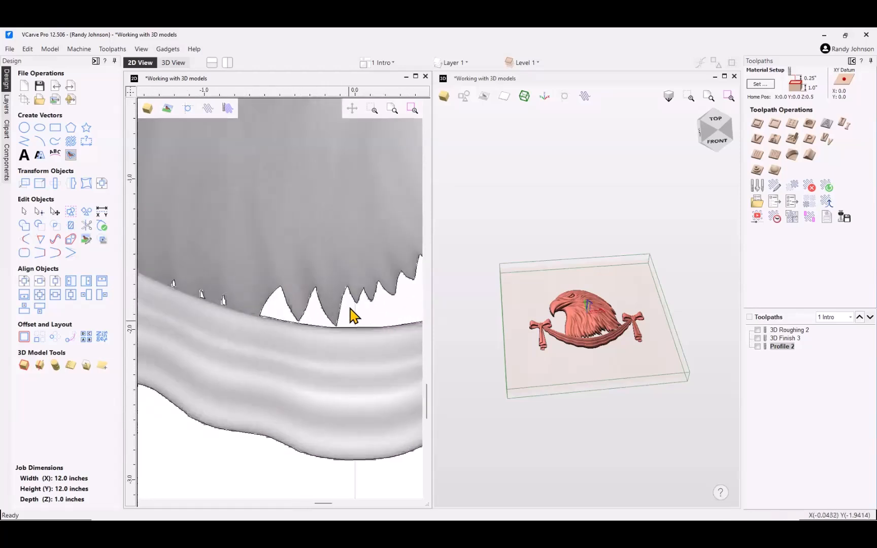
scroll(339, 308, up, 2)
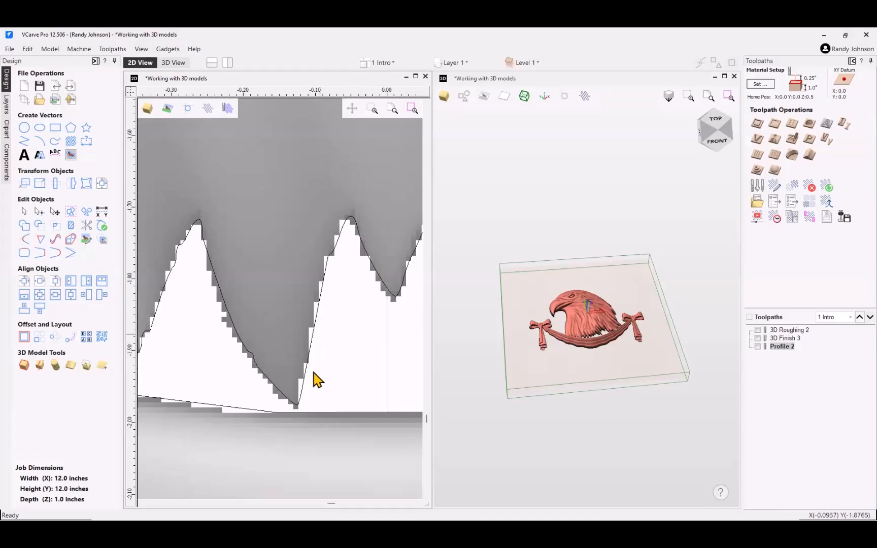
scroll(329, 329, down, 1)
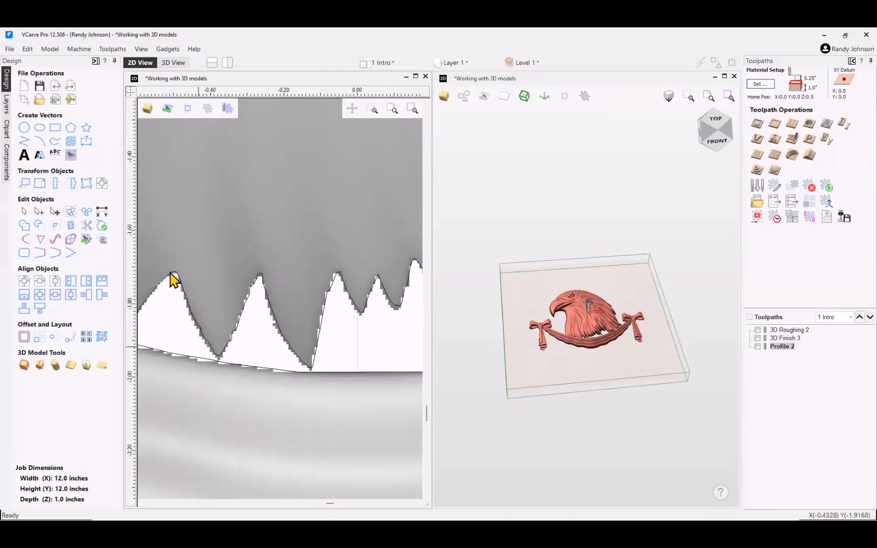
scroll(288, 288, down, 1)
scroll(287, 289, down, 1)
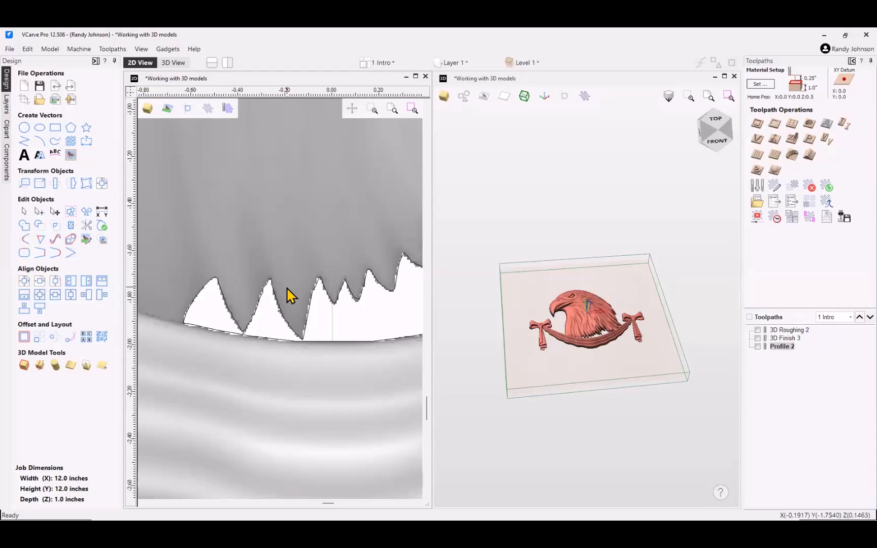
scroll(286, 289, down, 2)
scroll(294, 323, down, 3)
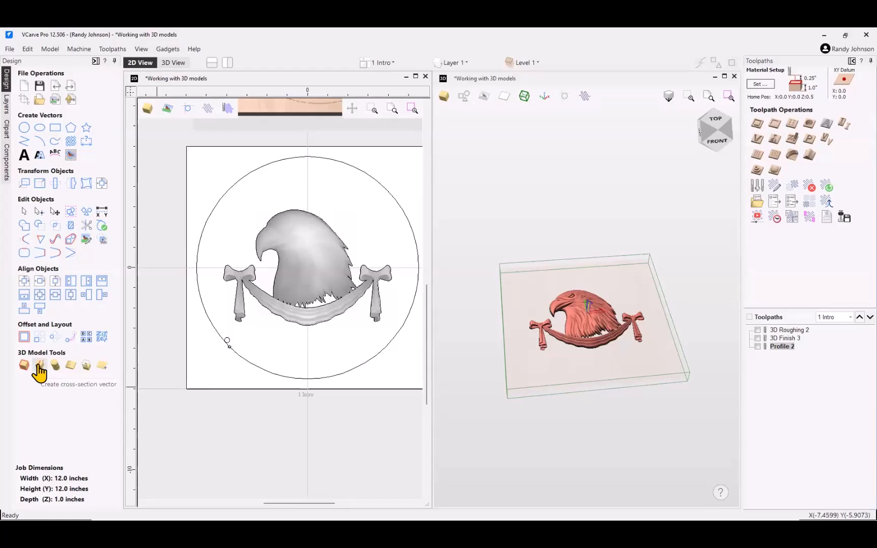
Step: Draw a cross-section vector across the full width of the model at Y 0, and delete it after moving it below the job
middle_drag(257, 395, 247, 397)
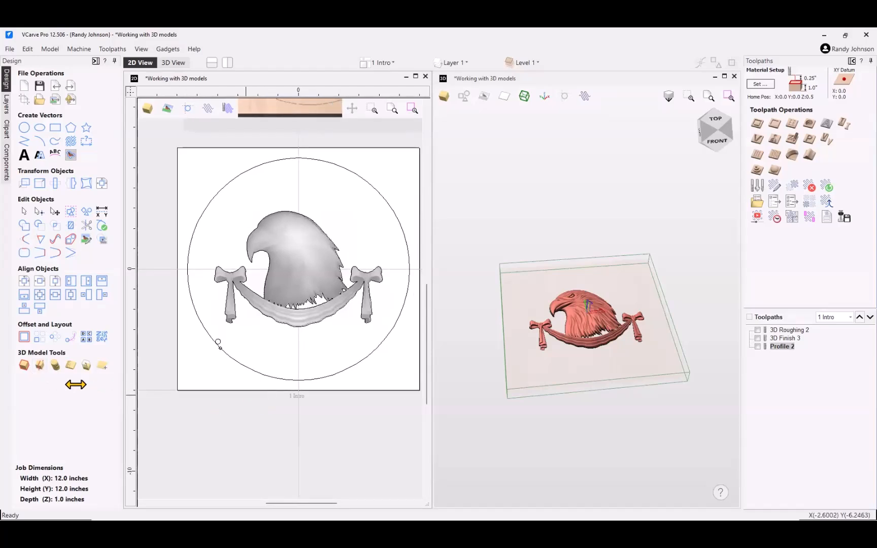
click(36, 365)
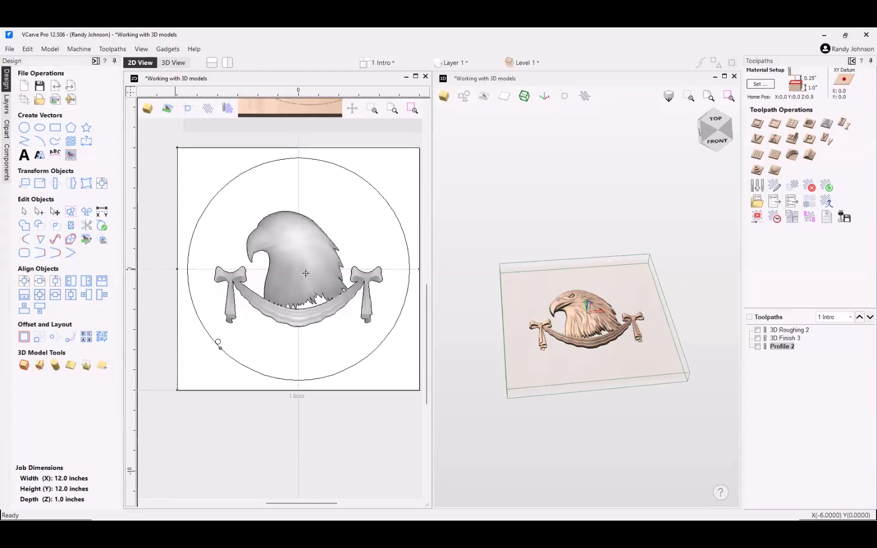
click(418, 270)
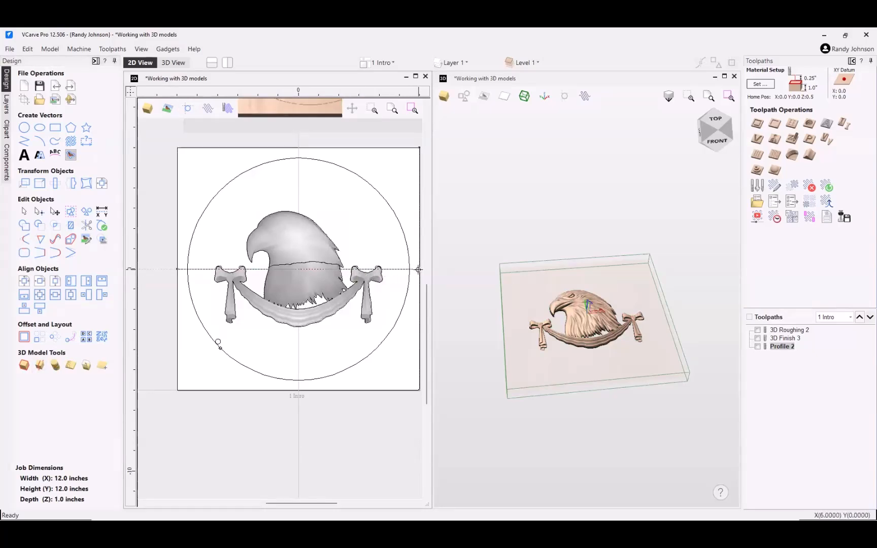
click(323, 264)
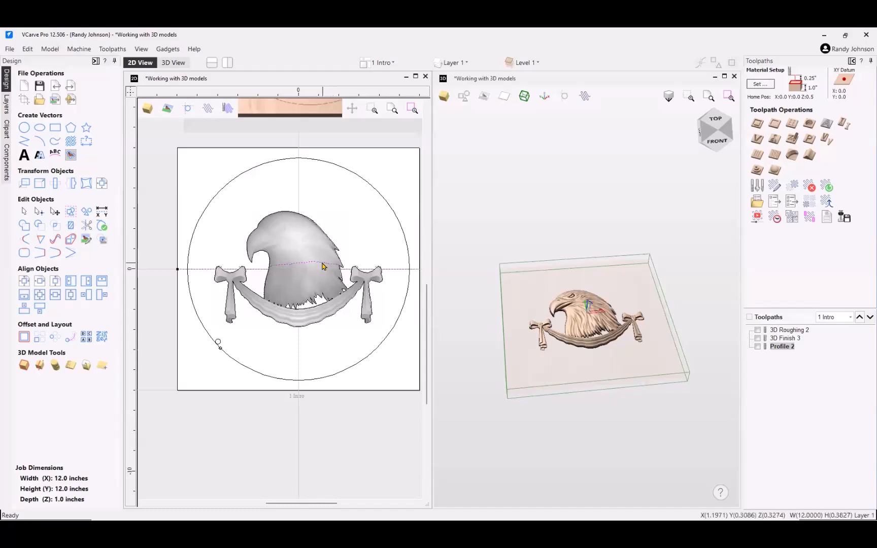
drag(311, 414, 310, 416)
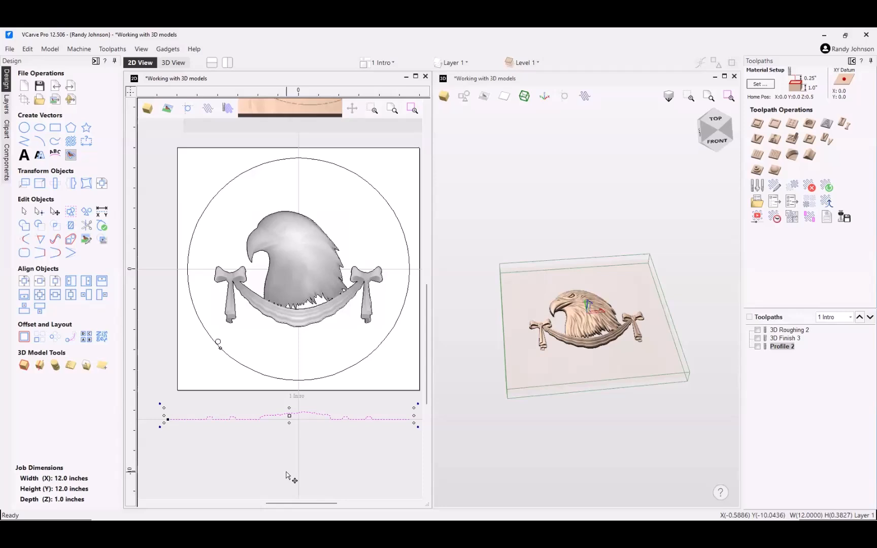
key(Delete)
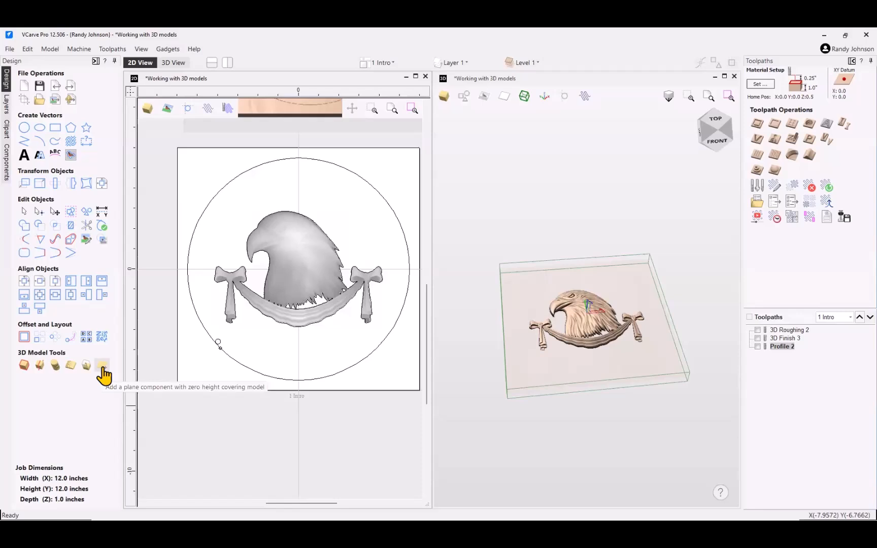
Step: Hide the ribbon and eagle components and add a zero-height plane component covering the whole model
click(7, 168)
click(34, 95)
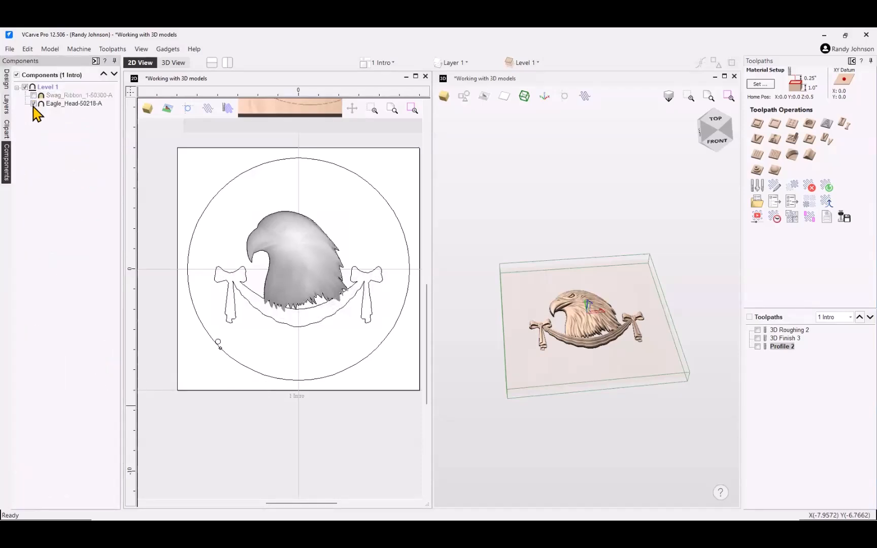
click(33, 104)
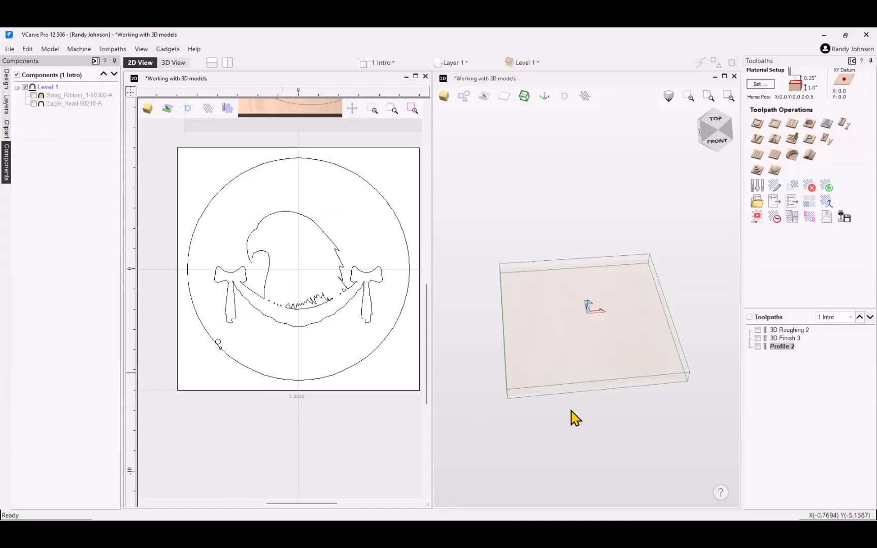
drag(602, 391, 606, 373)
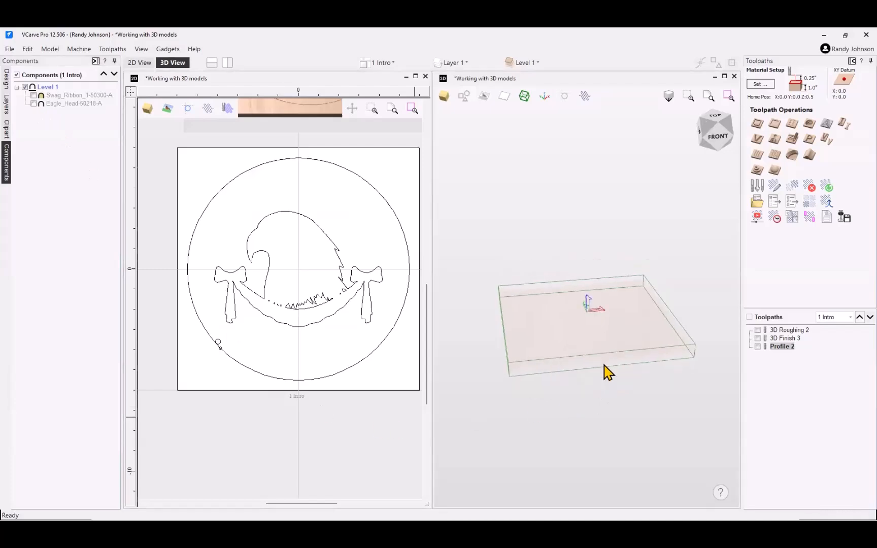
click(7, 84)
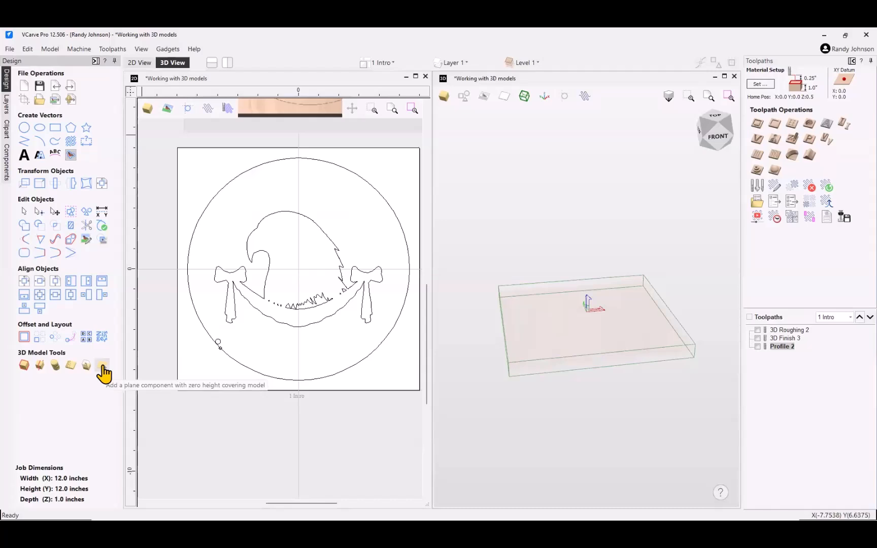
click(101, 366)
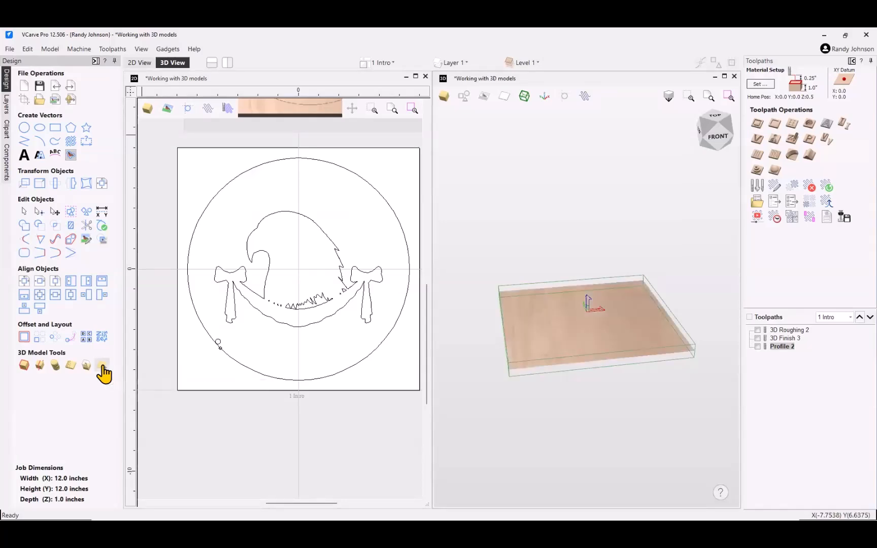
drag(613, 366, 577, 367)
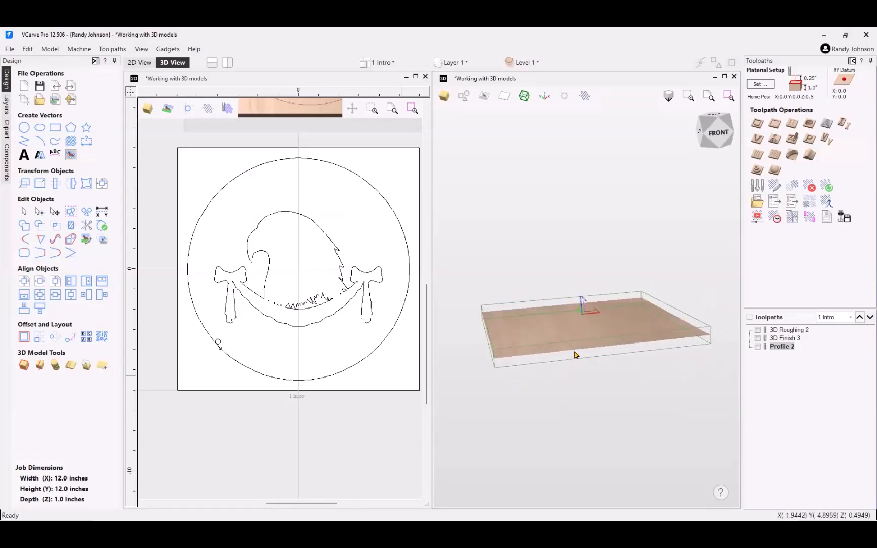
Step: Turn the ribbon and eagle components back on and view them together with the zero plane in 3D
click(6, 162)
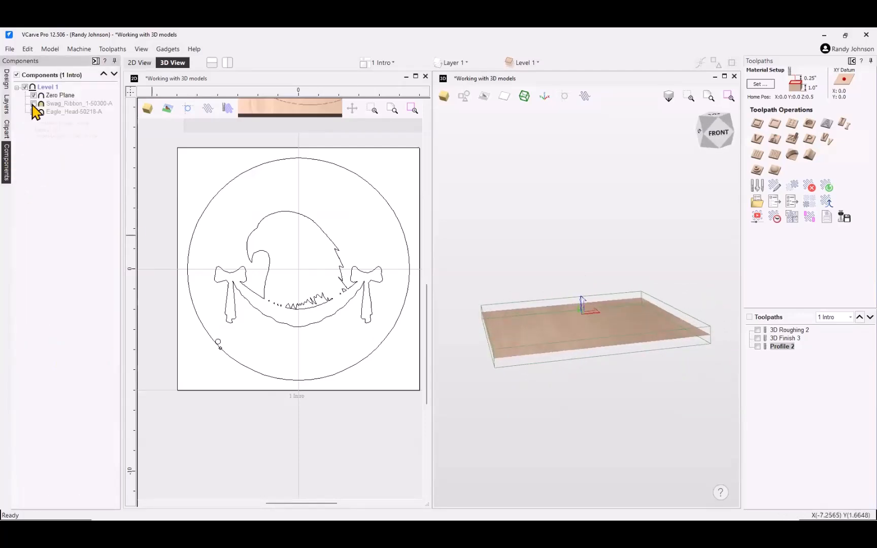
click(33, 103)
click(34, 112)
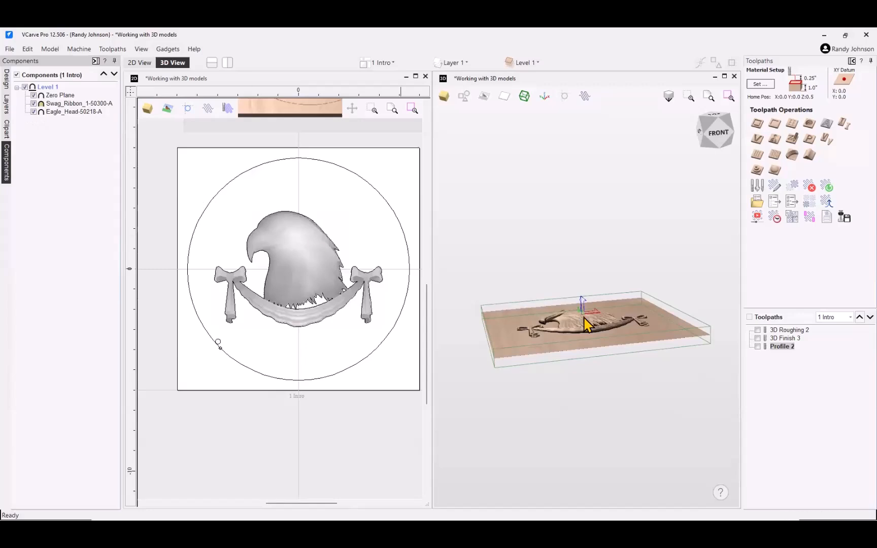
drag(582, 319, 533, 394)
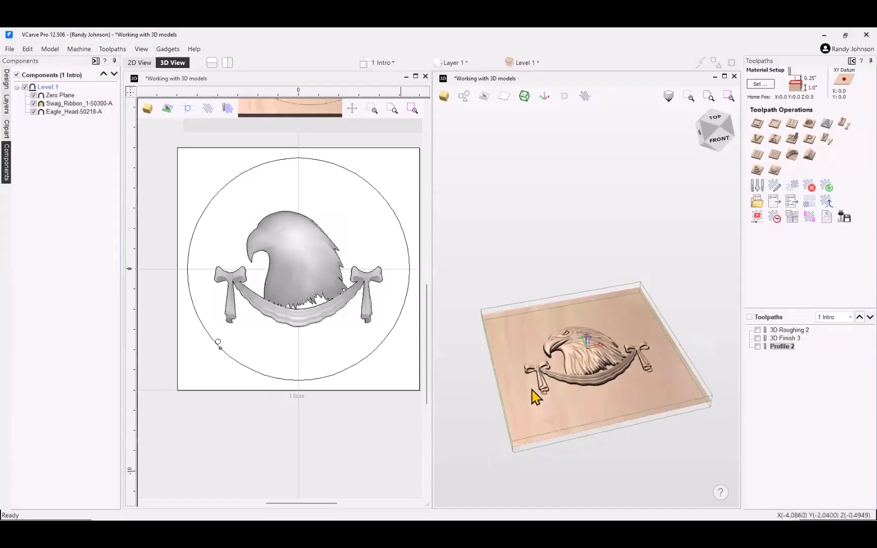
Step: Open the Zero Plane component's properties and rename it "Project material"
click(60, 96)
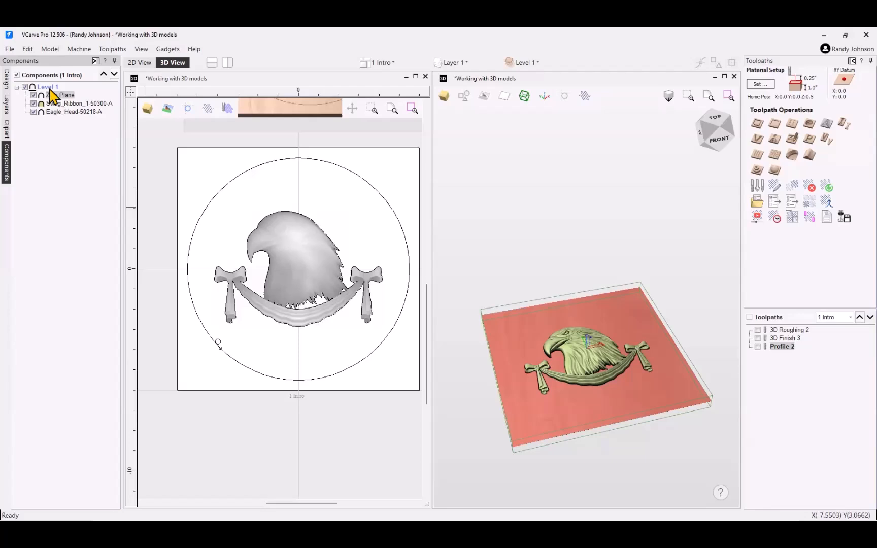
mouse_move(43, 98)
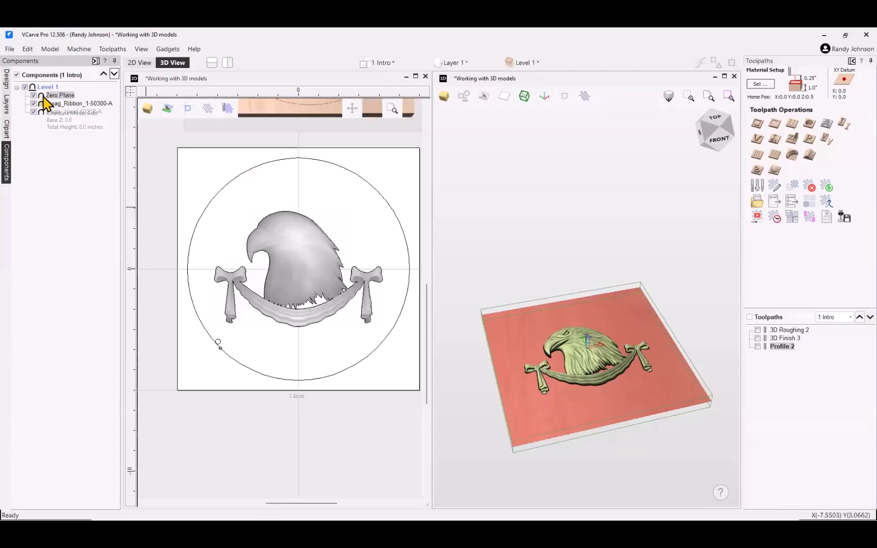
double_click(45, 98)
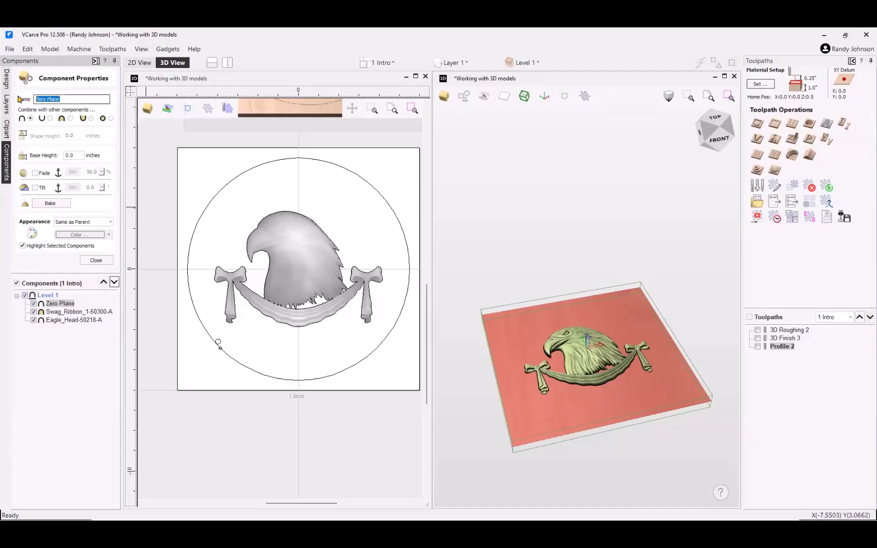
text(Project material)
key(Return)
Step: Set the Project material component's base height to 1 inch and examine the thickened block in 3D
double_click(77, 156)
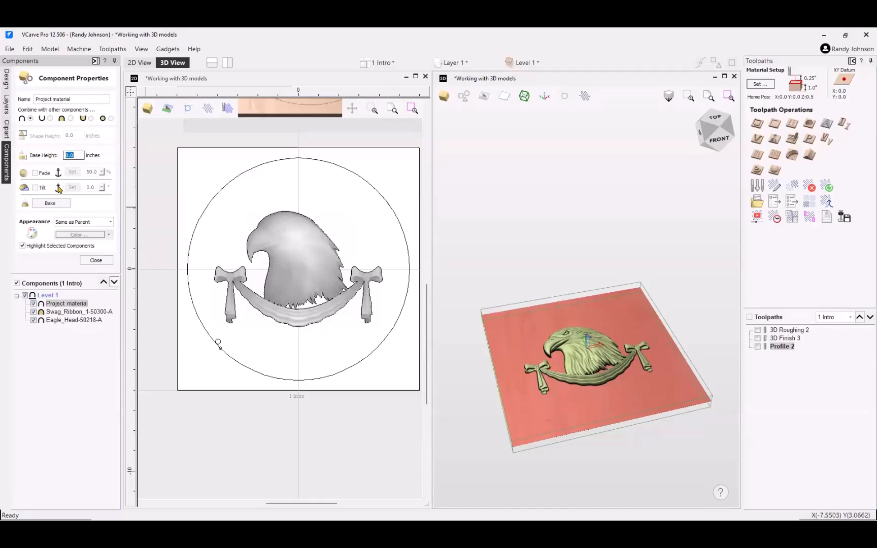
key(Tab)
drag(597, 468, 604, 430)
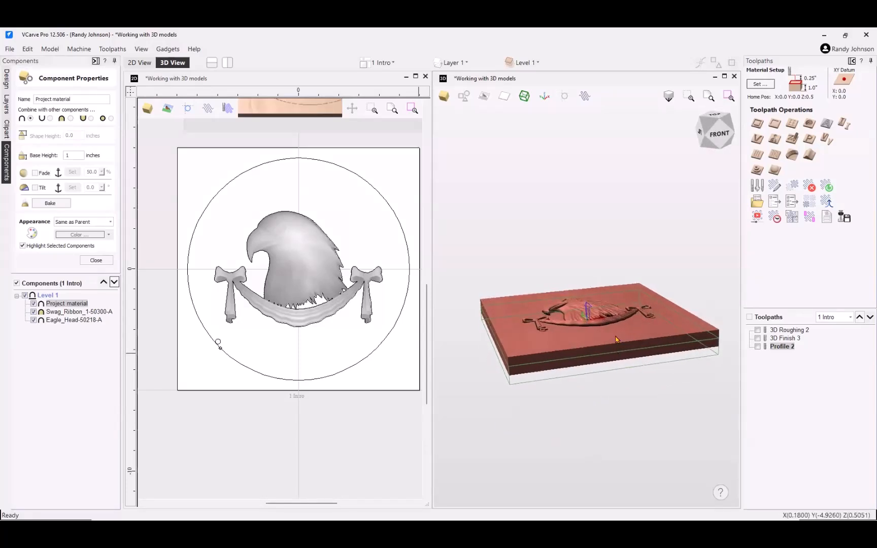
scroll(616, 341, up, 3)
scroll(617, 340, down, 3)
scroll(617, 340, down, 2)
drag(617, 339, 618, 360)
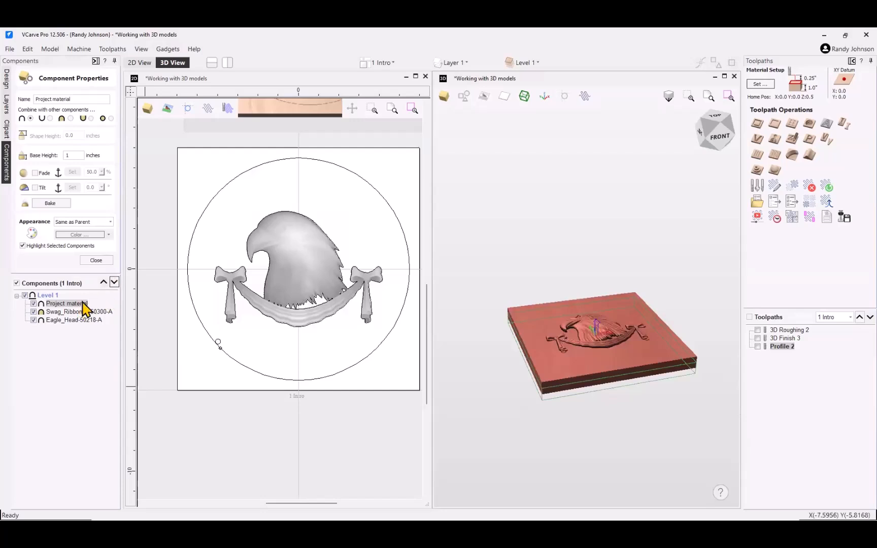
Step: Move the Project material component below the ribbon in the component order
click(116, 284)
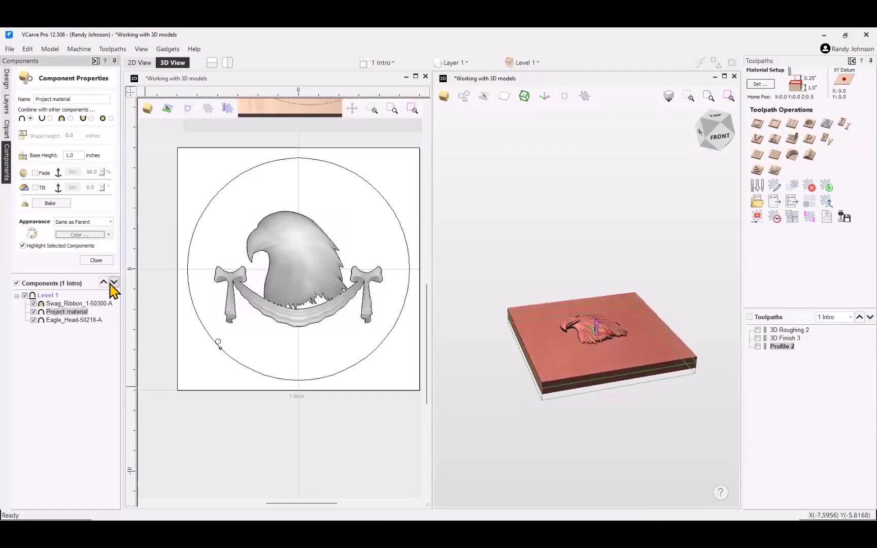
Step: Reorder the Project material component below the eagle head in the component tree and close its properties
click(115, 283)
drag(633, 402, 624, 327)
scroll(587, 371, up, 2)
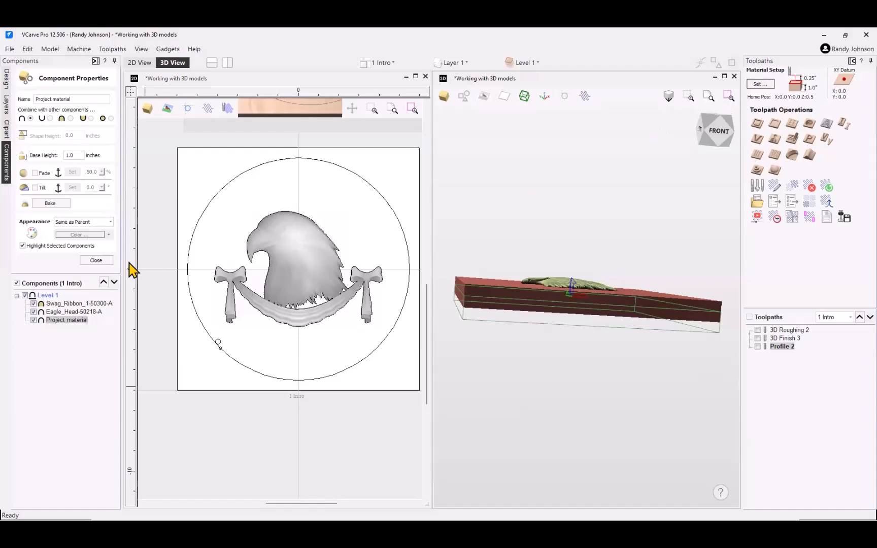
click(103, 261)
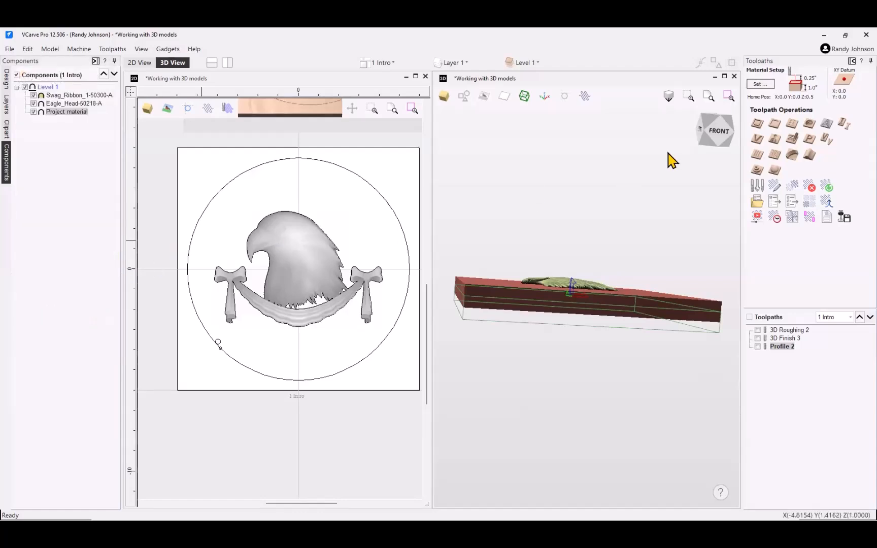
Step: With the material setup open, set the Project material component's base height to 0.5 inches
click(759, 84)
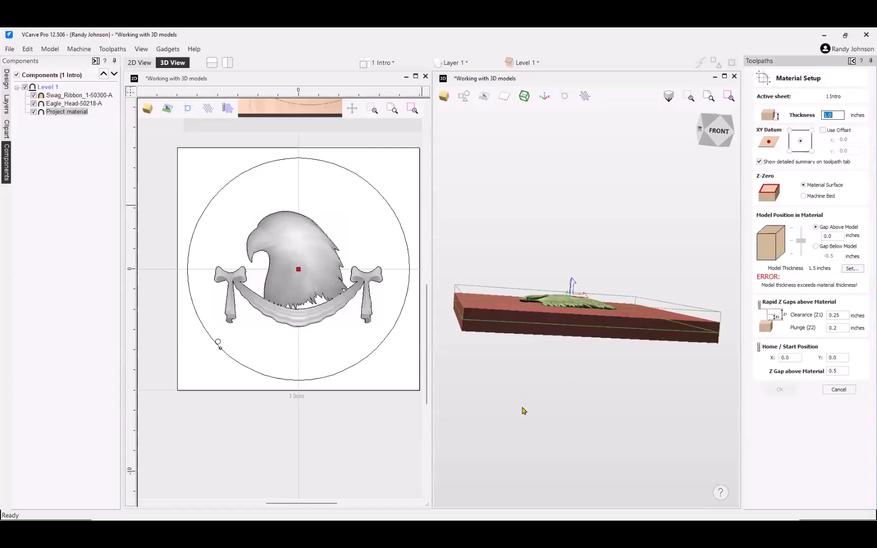
drag(623, 345, 526, 414)
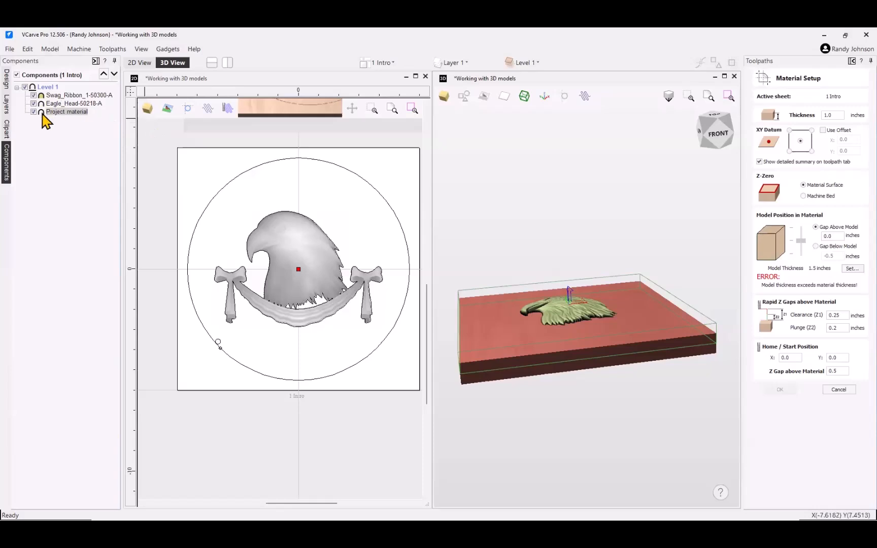
mouse_move(43, 115)
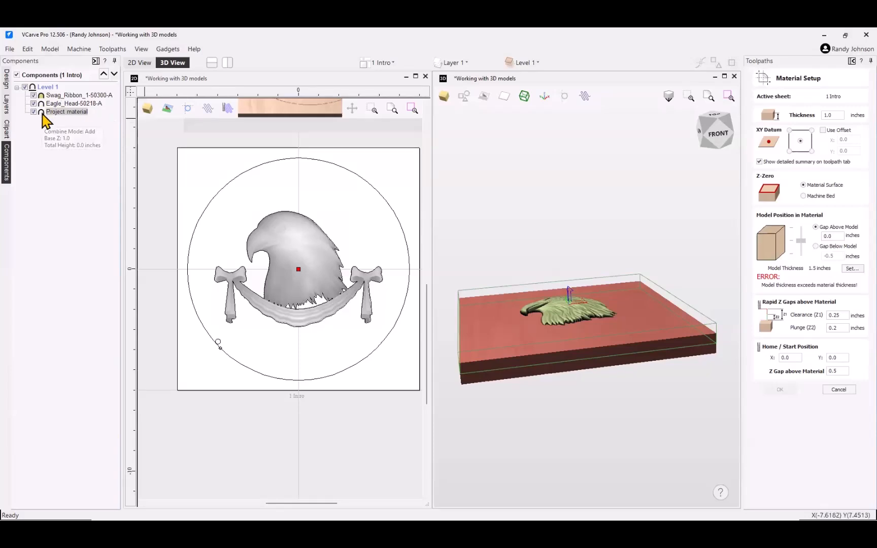
double_click(43, 115)
double_click(72, 155)
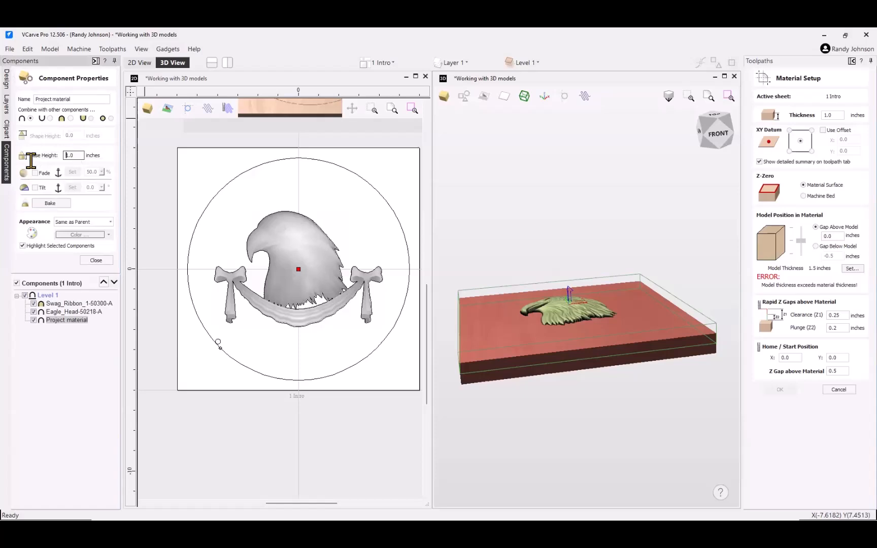
key(BackSpace)
text(.5)
key(Tab)
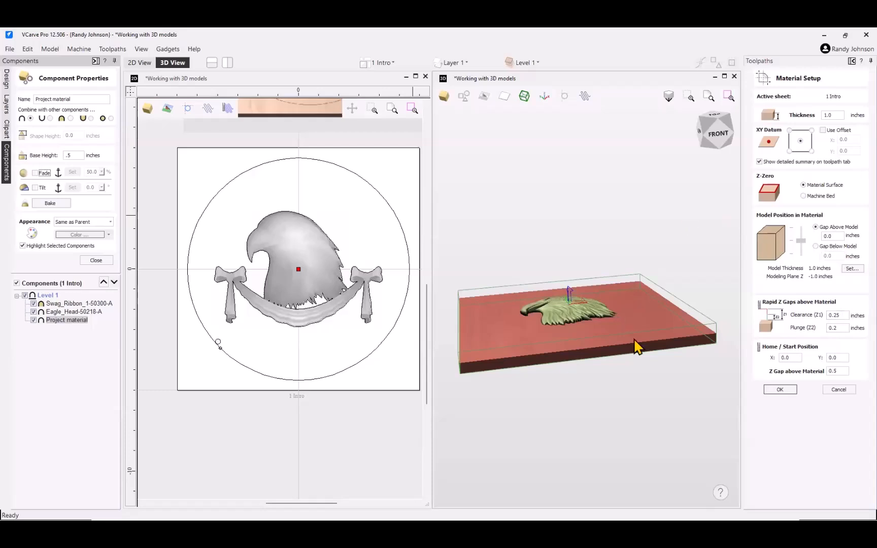
drag(652, 372, 645, 457)
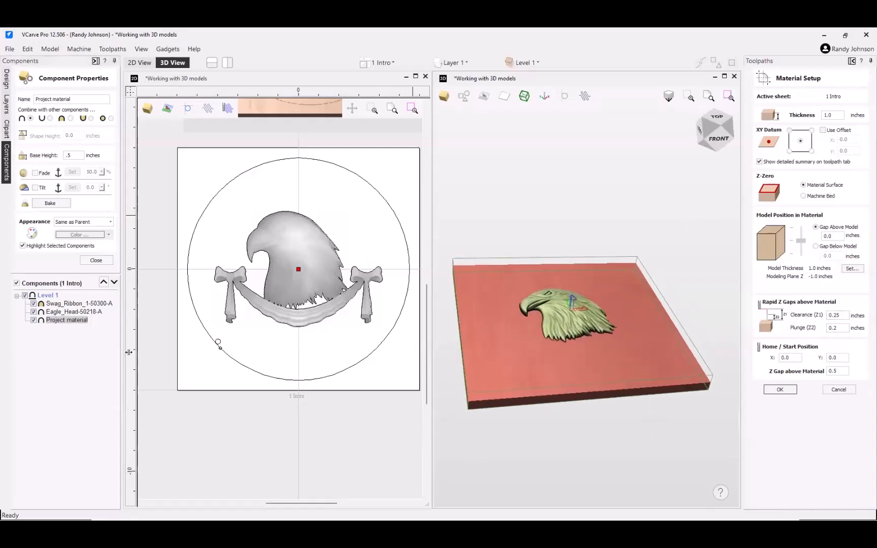
click(96, 260)
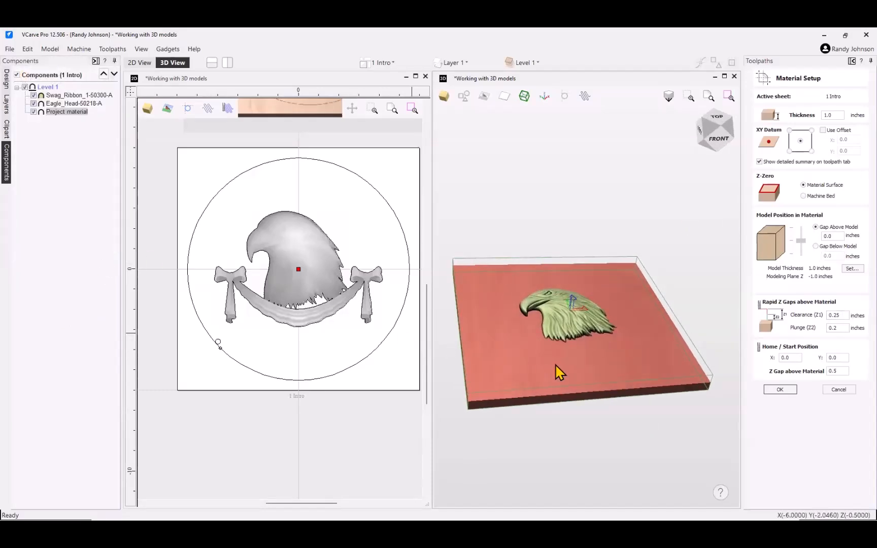
Step: Inspect the thinner slab from above and accept the material setup
right_click(592, 347)
click(563, 374)
drag(553, 354, 566, 452)
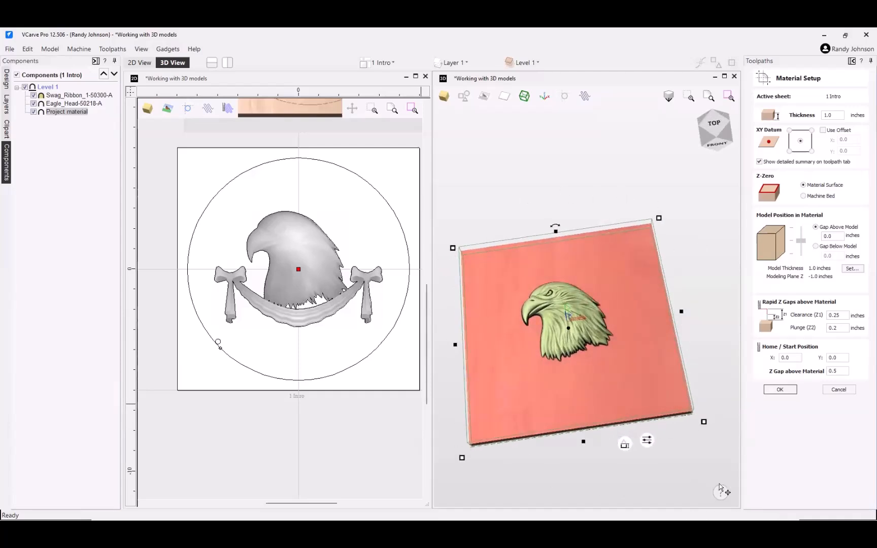
click(777, 390)
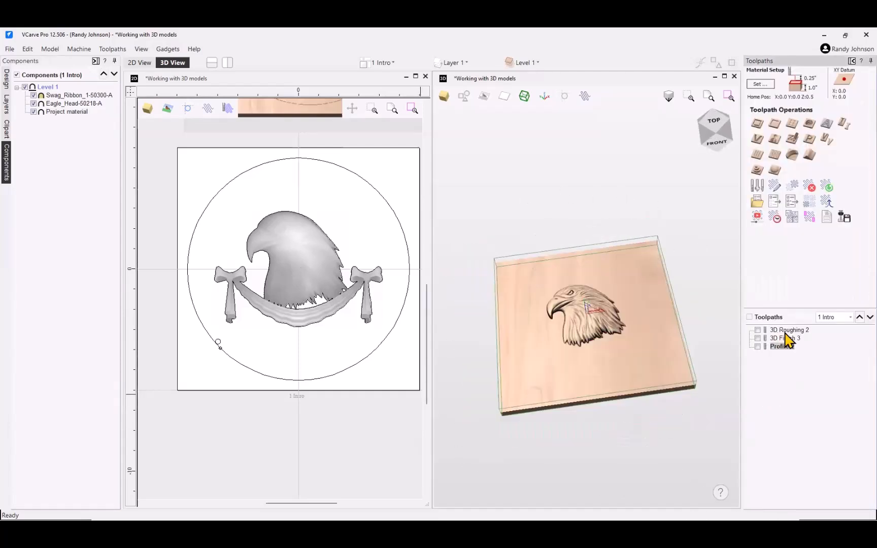
Step: Try Model Boundary as the machining limit of the 3D Roughing 2 toolpath and close it without calculating
double_click(786, 330)
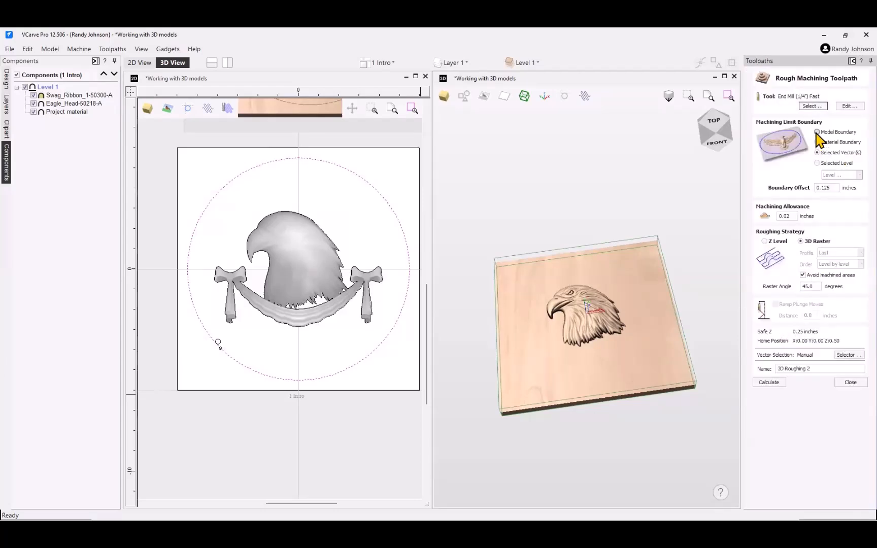
click(837, 133)
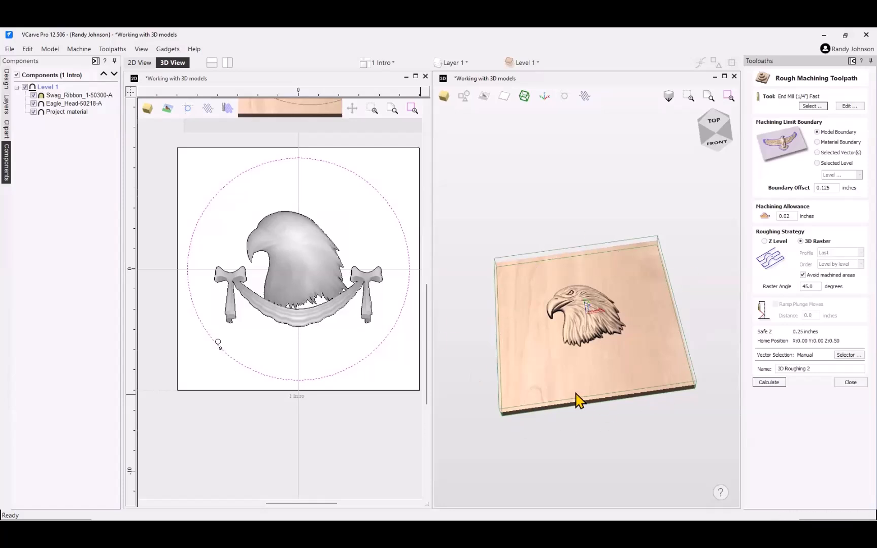
click(851, 383)
Step: Hide the Project material component and position the model in the material setup with a 0.0 inch gap above it
drag(594, 443, 539, 287)
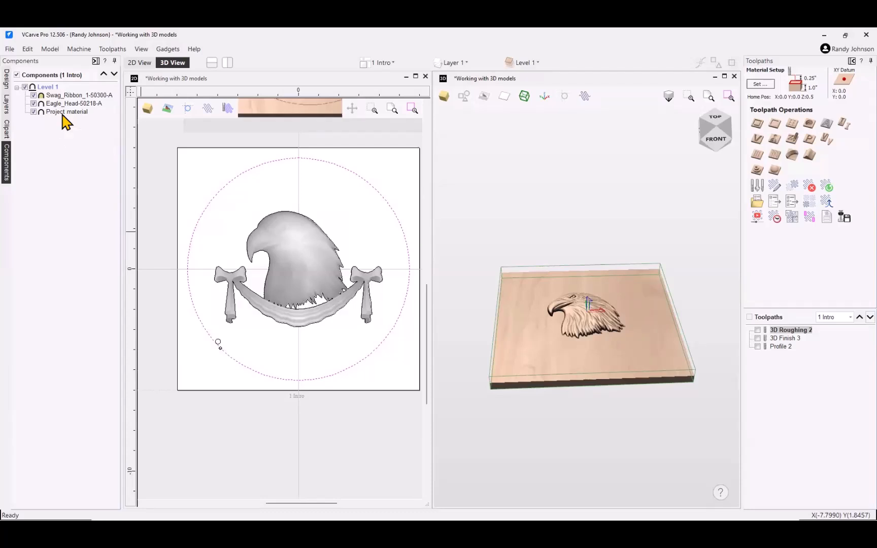
click(33, 112)
drag(561, 368, 591, 305)
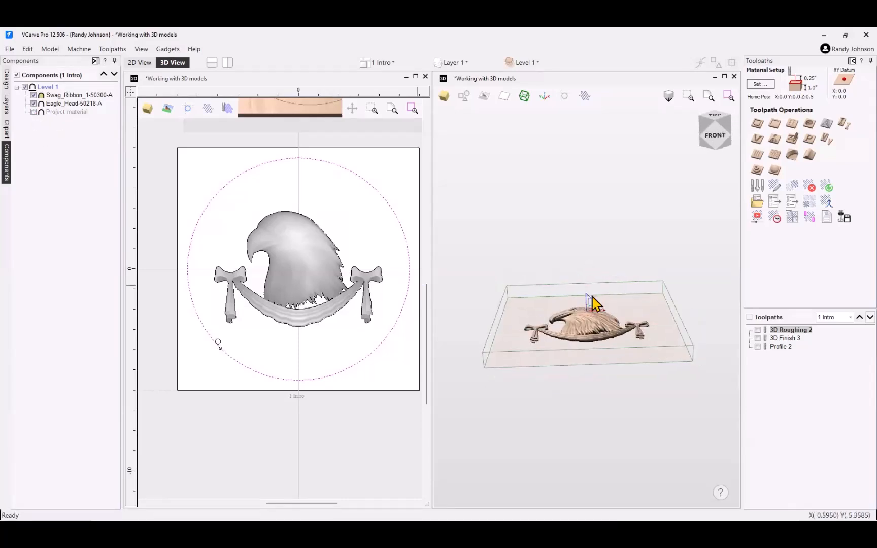
click(761, 84)
drag(798, 252, 797, 227)
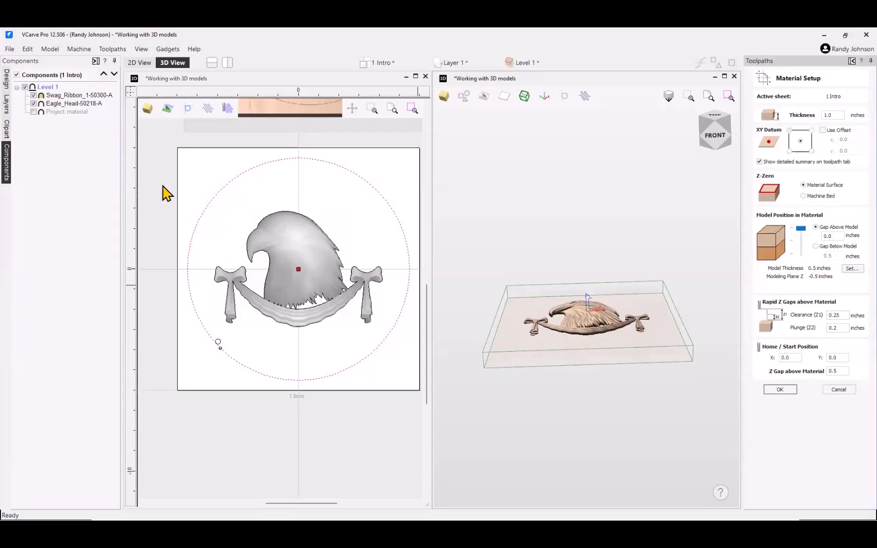
Step: Show the Project material component again and cancel the material setup
click(34, 112)
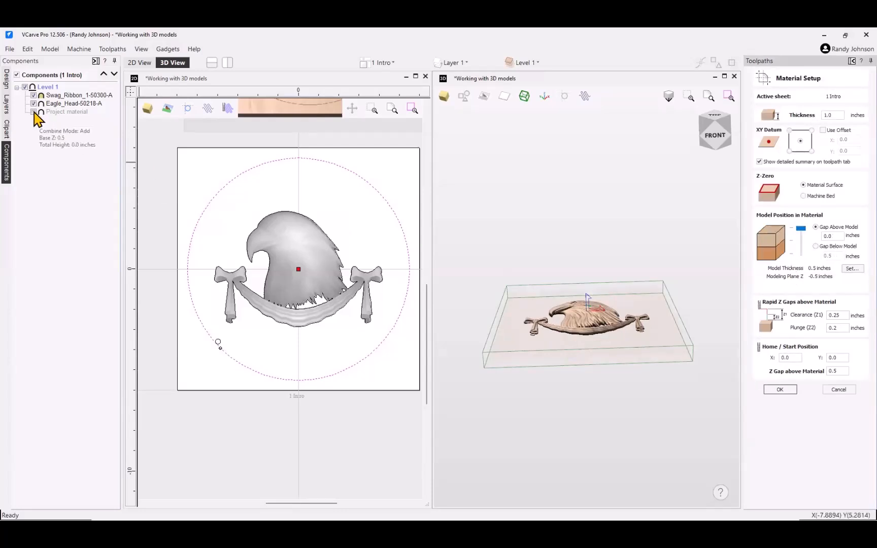
drag(600, 313, 652, 354)
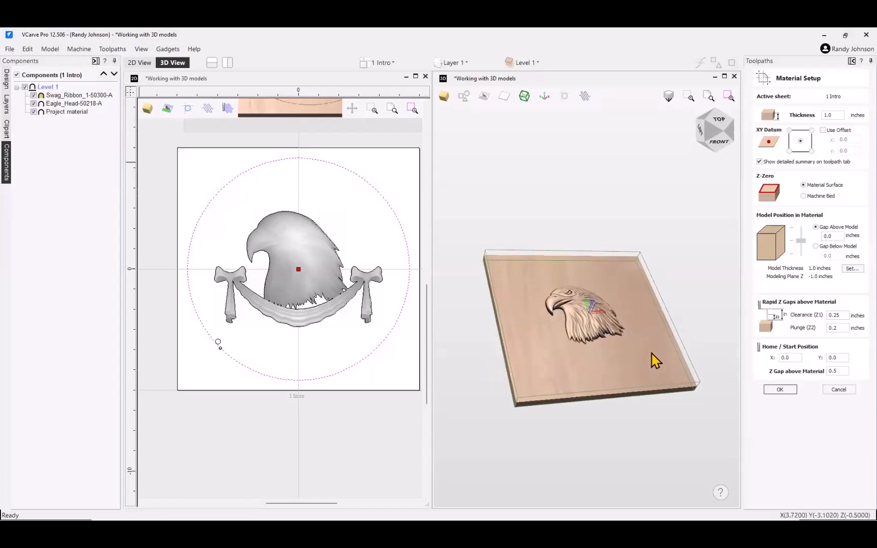
drag(583, 315, 577, 379)
click(830, 391)
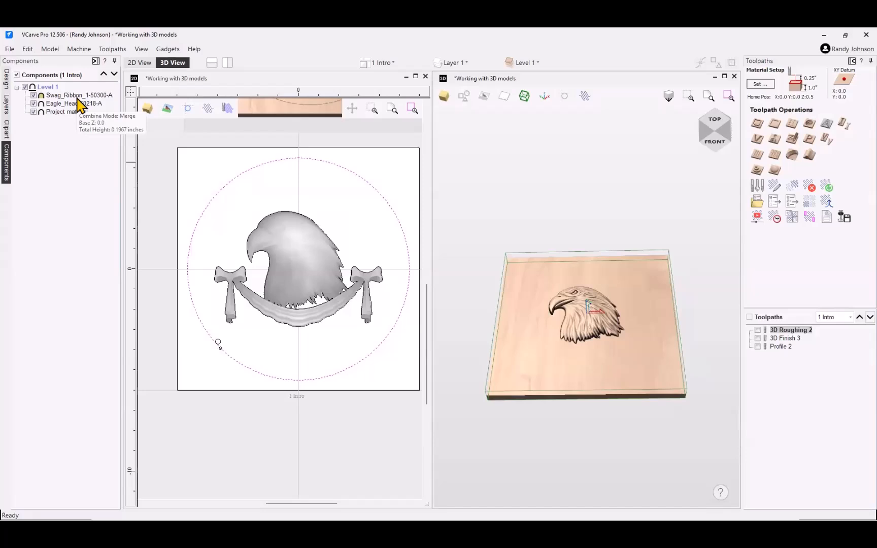
Step: Set the swag ribbon's combine mode to Add and inspect where it overlaps the eagle's feathers
right_click(78, 96)
mouse_move(138, 105)
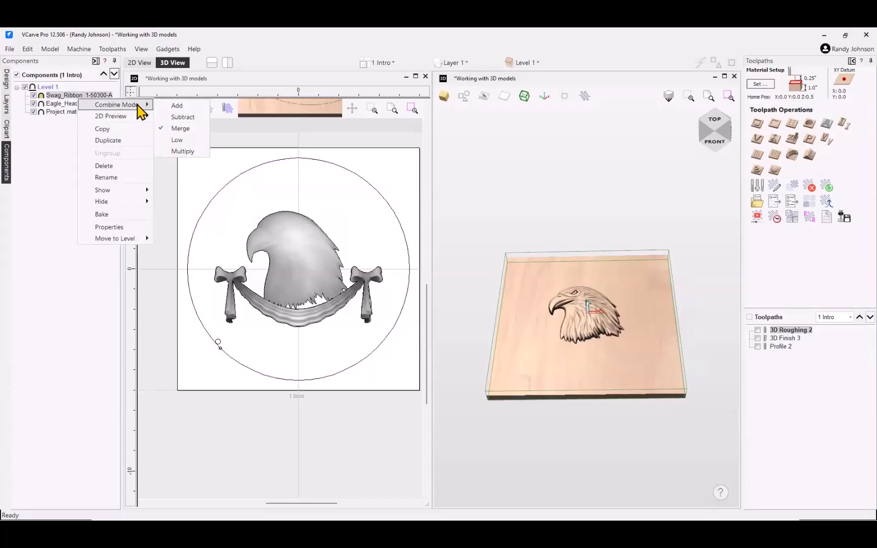
click(176, 107)
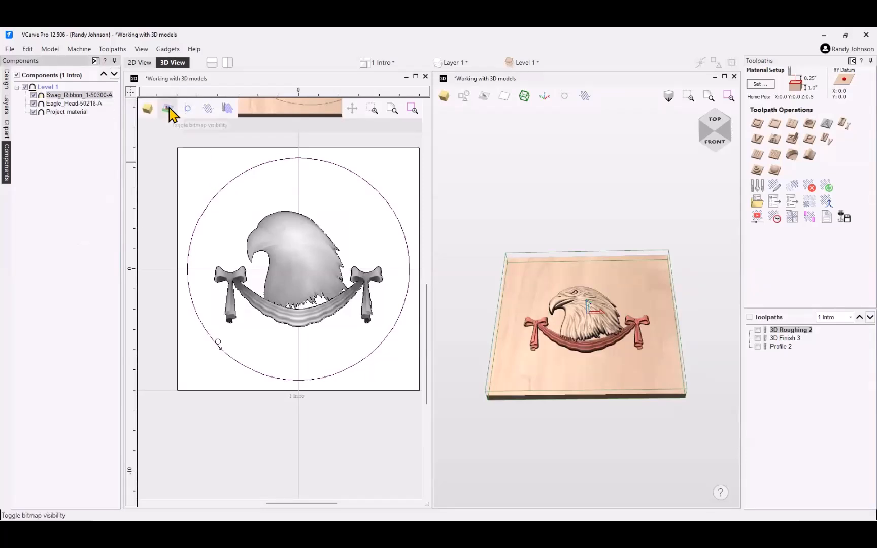
drag(581, 366, 574, 389)
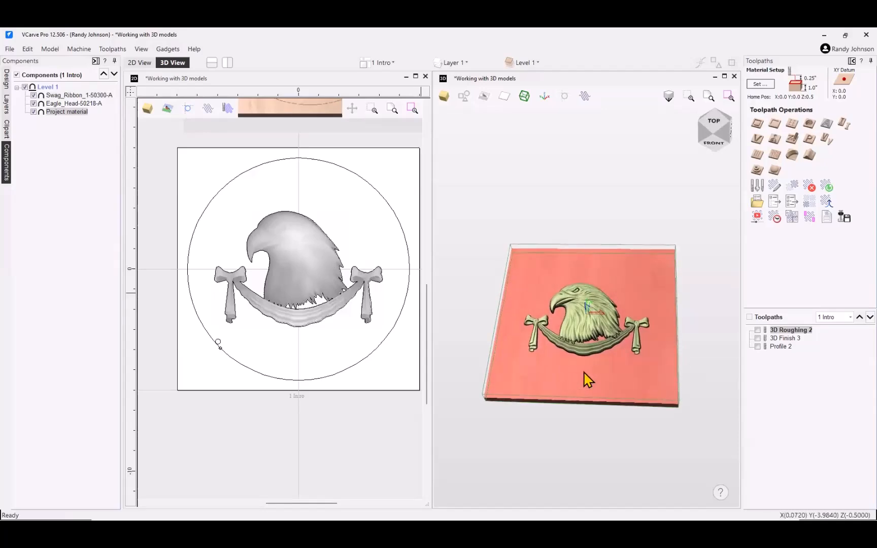
scroll(585, 378, up, 1)
scroll(577, 345, up, 4)
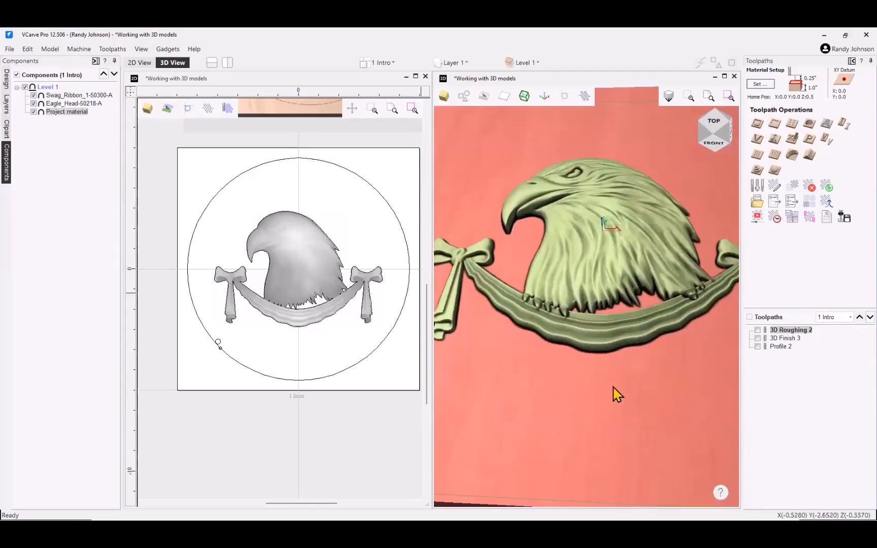
drag(614, 393, 551, 305)
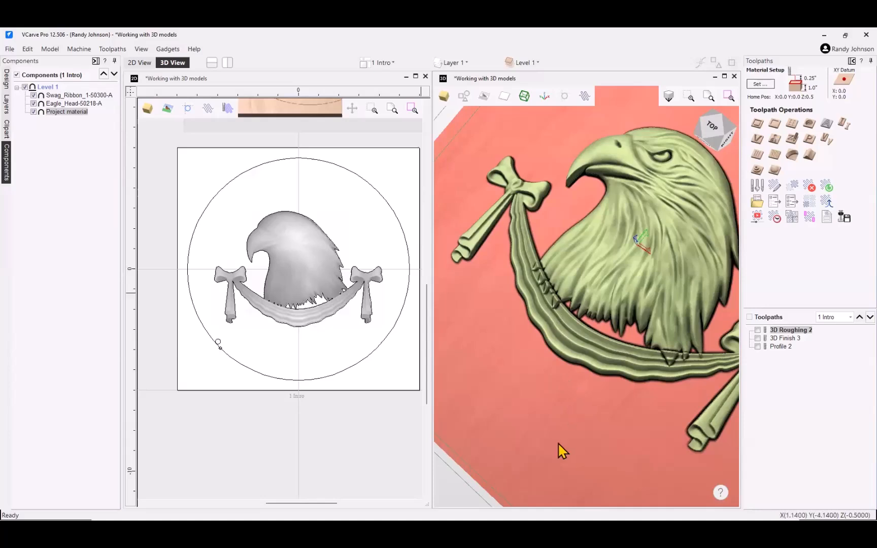
drag(558, 442, 603, 367)
scroll(603, 367, down, 3)
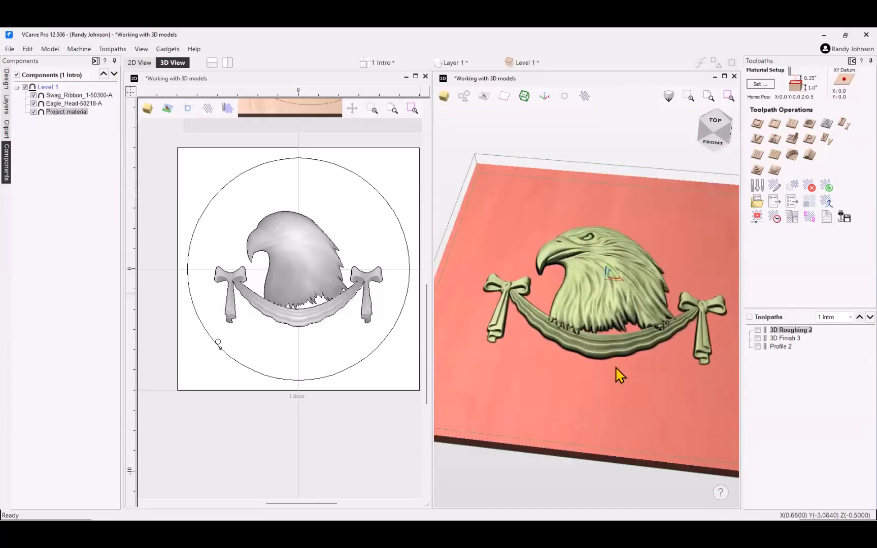
Step: Set the swag ribbon's combine mode to Merge and inspect the ribbon area on the slab
click(58, 96)
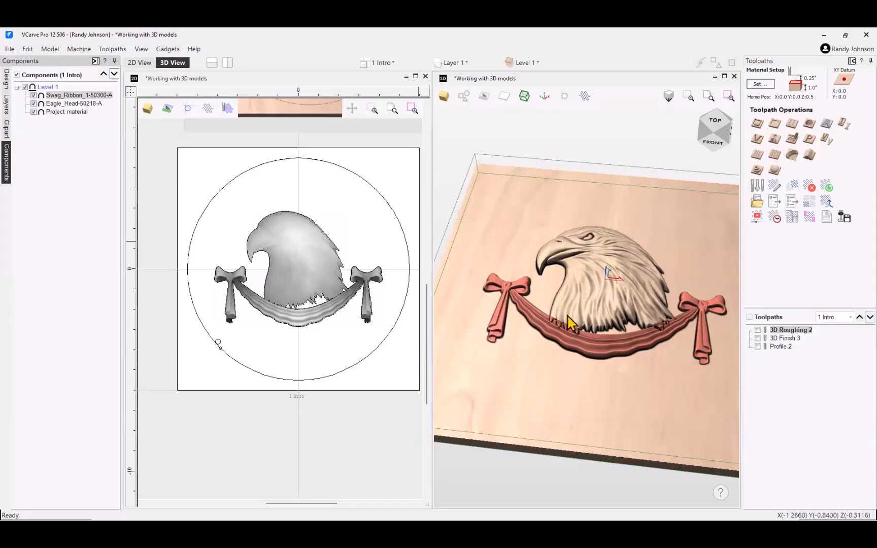
right_click(82, 95)
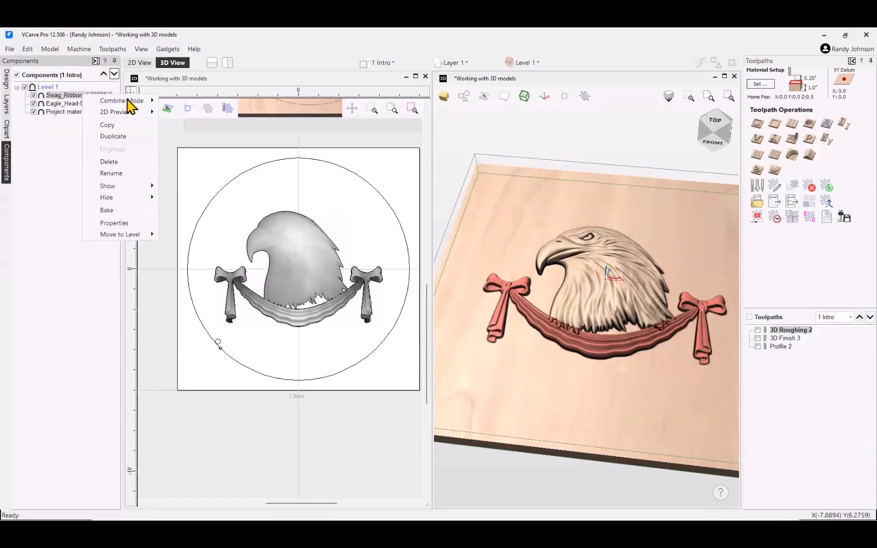
click(189, 134)
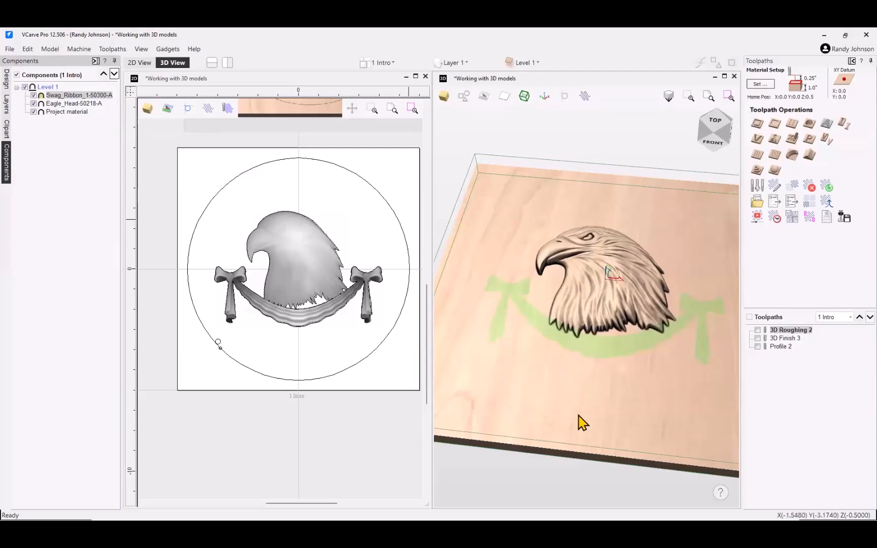
drag(582, 421, 600, 392)
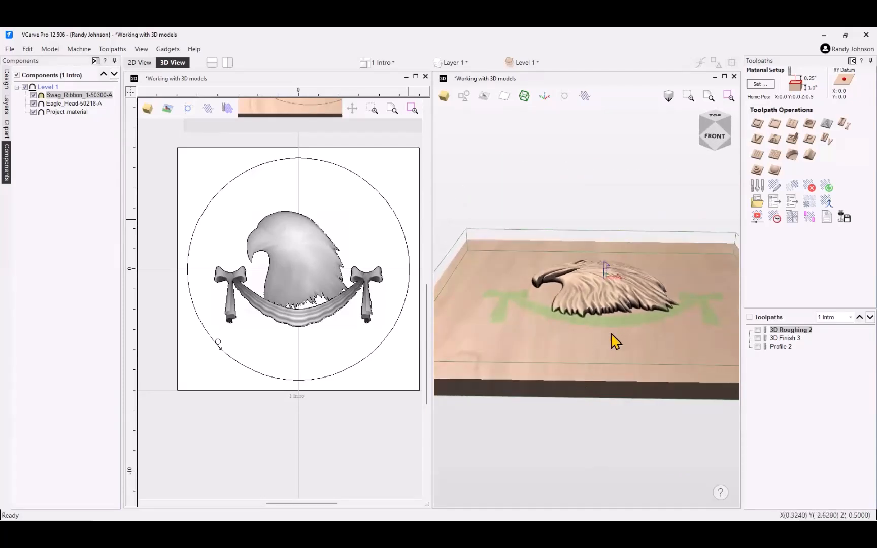
drag(615, 339, 616, 385)
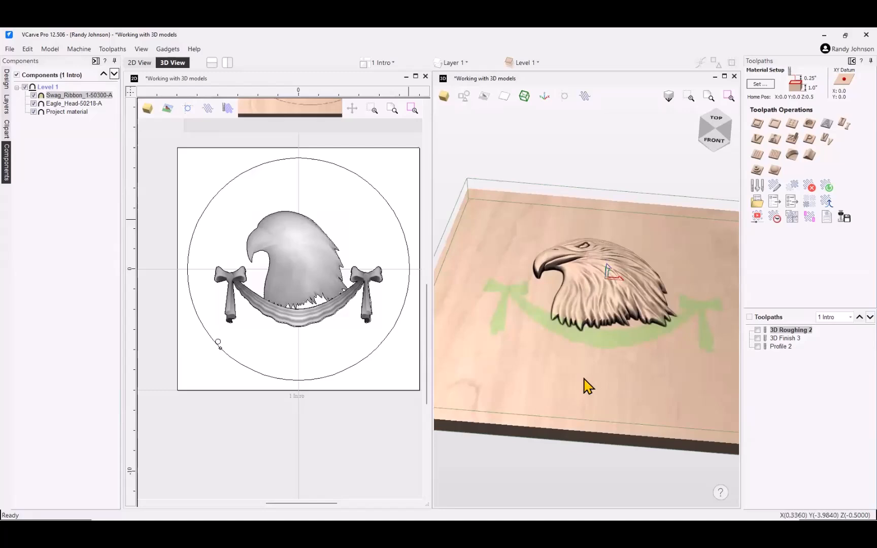
Step: Move the Project material slab sideways off part of the design to expose the eagle and ribbon beneath it
scroll(513, 366, down, 4)
click(513, 366)
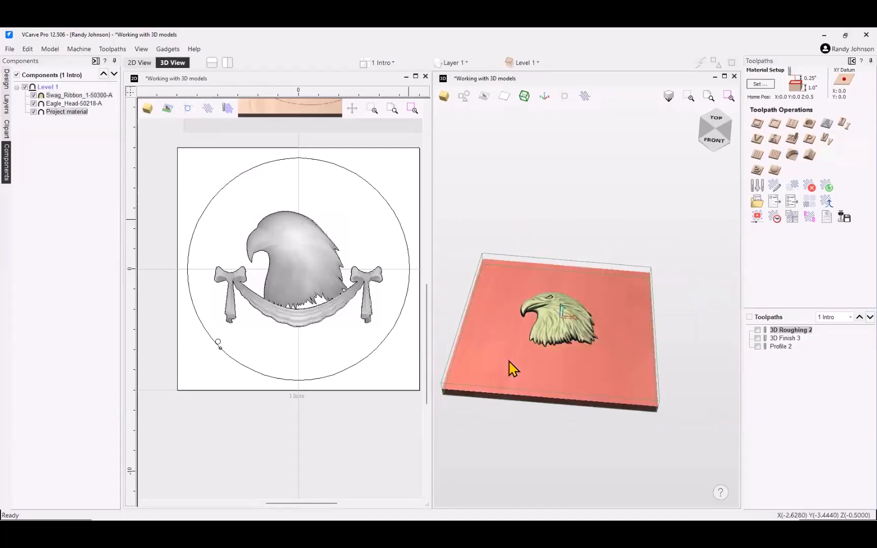
click(509, 361)
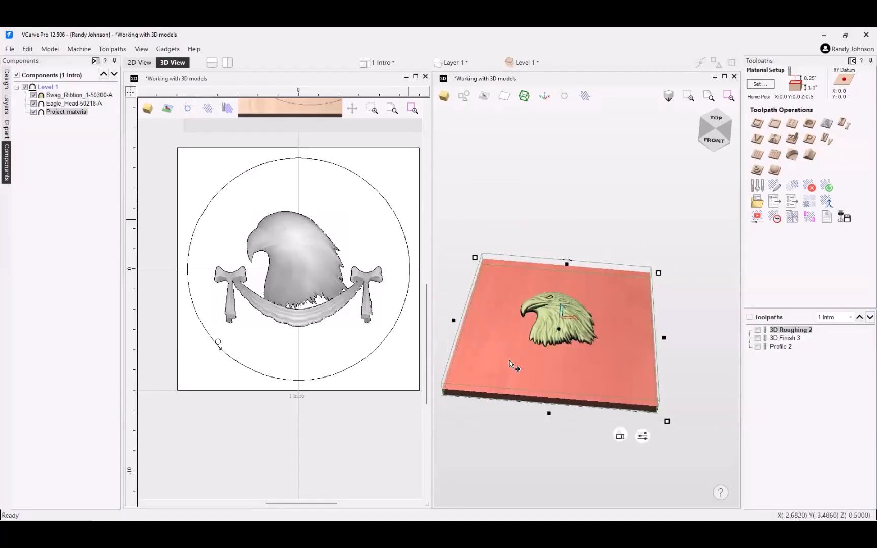
drag(509, 360, 618, 374)
drag(510, 433, 508, 352)
scroll(599, 311, up, 4)
drag(562, 394, 558, 394)
scroll(523, 333, down, 1)
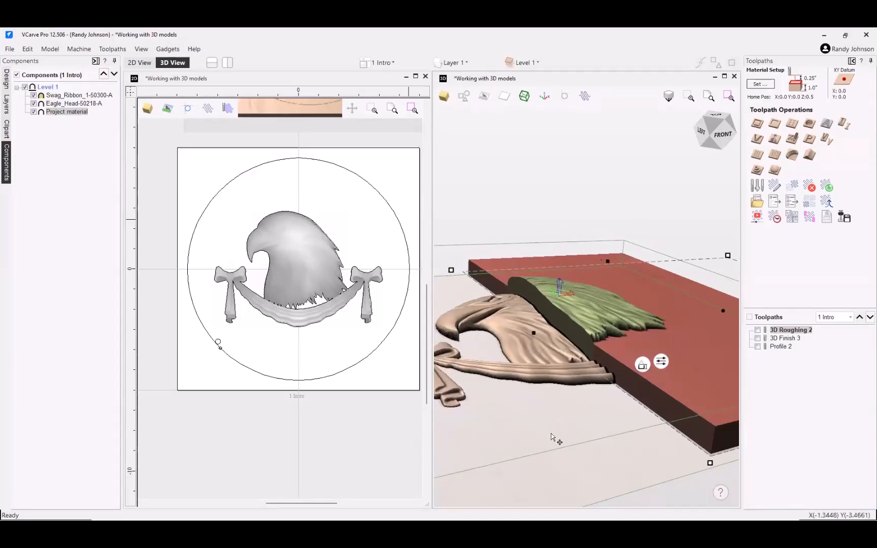
scroll(562, 426, down, 1)
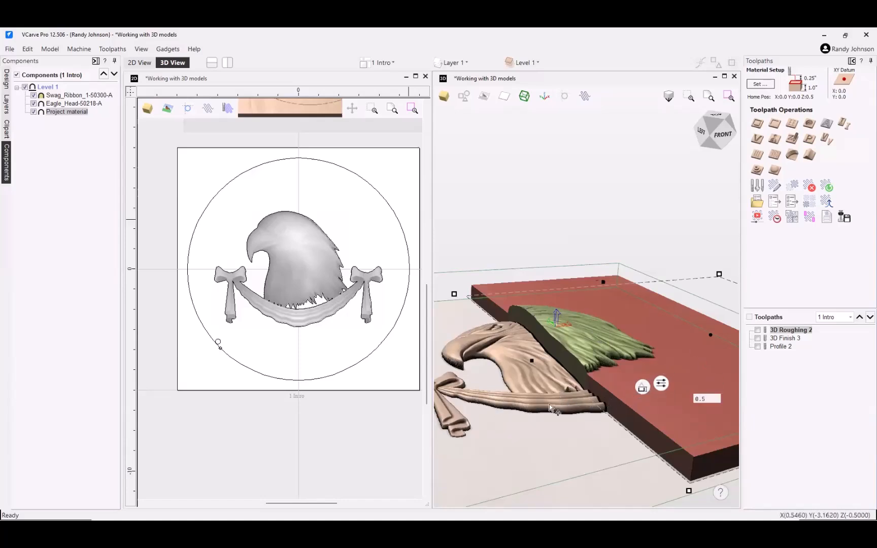
scroll(606, 391, down, 2)
right_drag(653, 396, 634, 412)
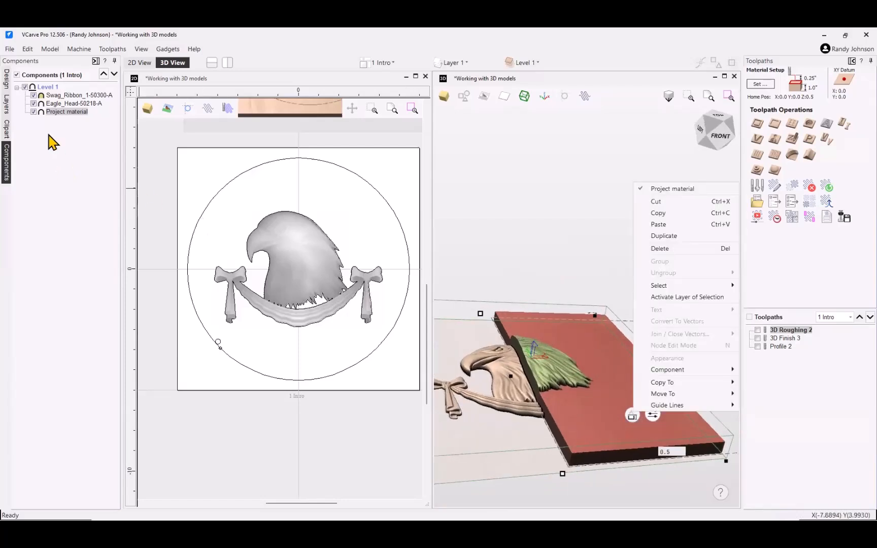
Step: Center the Project material slab back on the job so it lies under the whole design
click(6, 80)
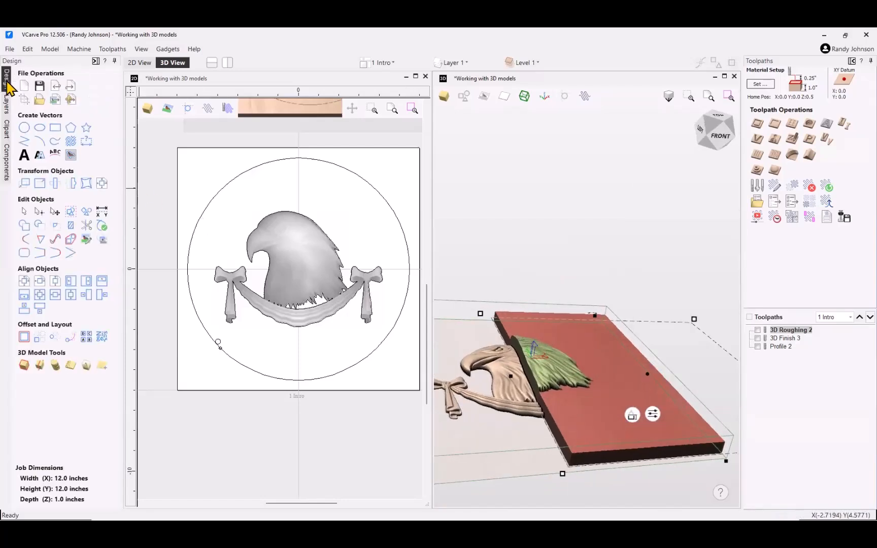
click(611, 434)
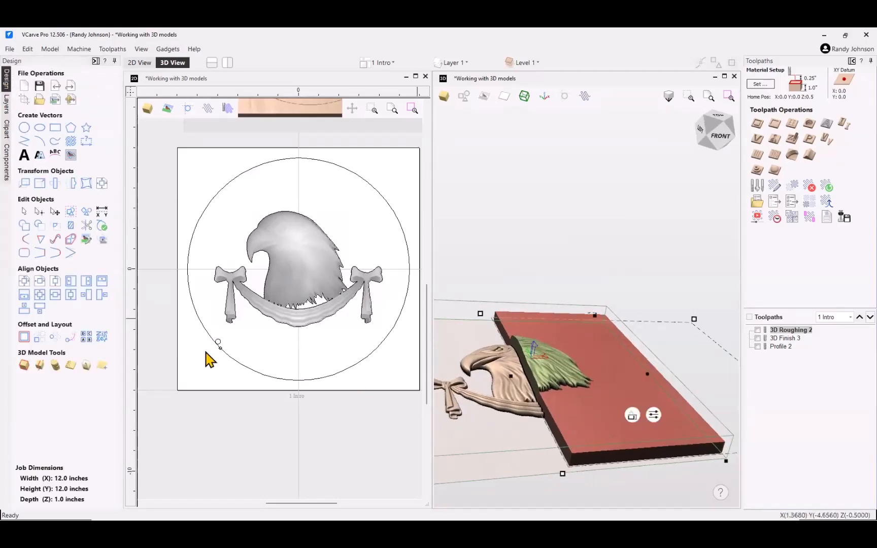
click(26, 285)
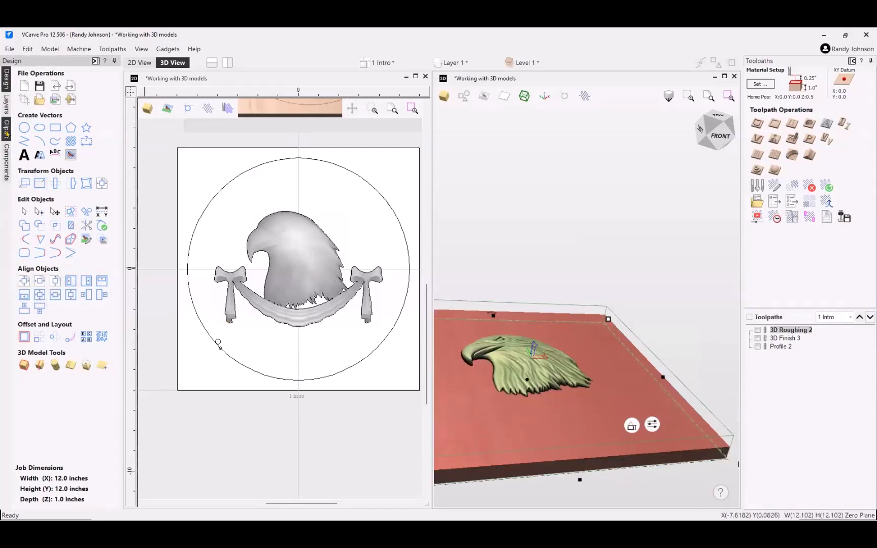
Step: Set the swag ribbon component's base height to 0.5 inches in its component properties
click(7, 164)
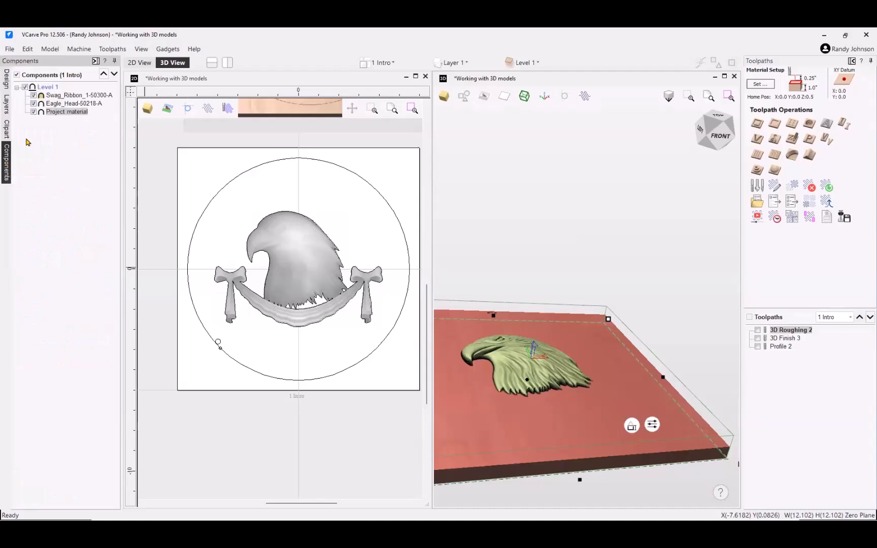
click(59, 96)
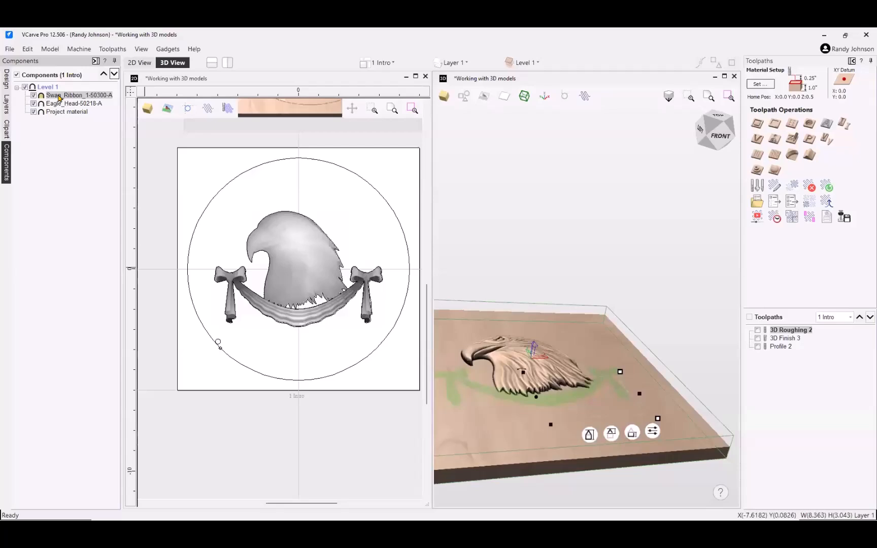
double_click(59, 96)
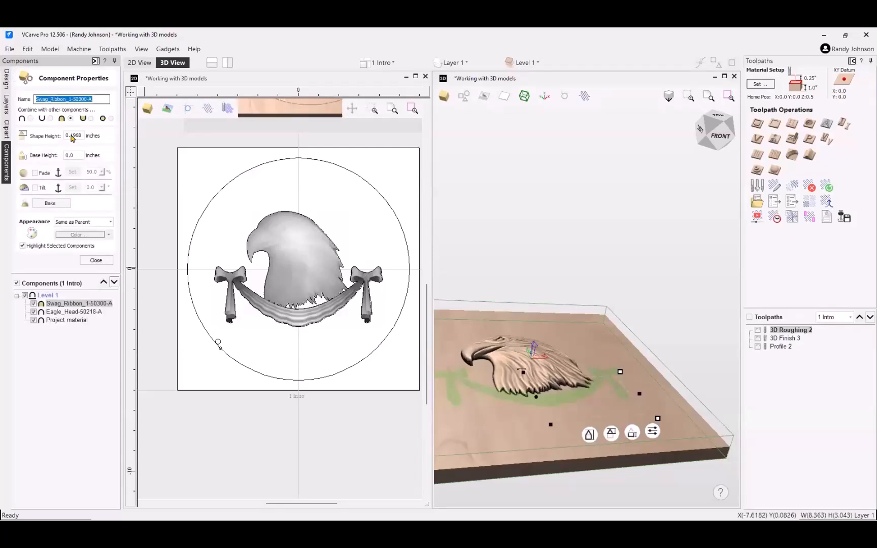
double_click(79, 155)
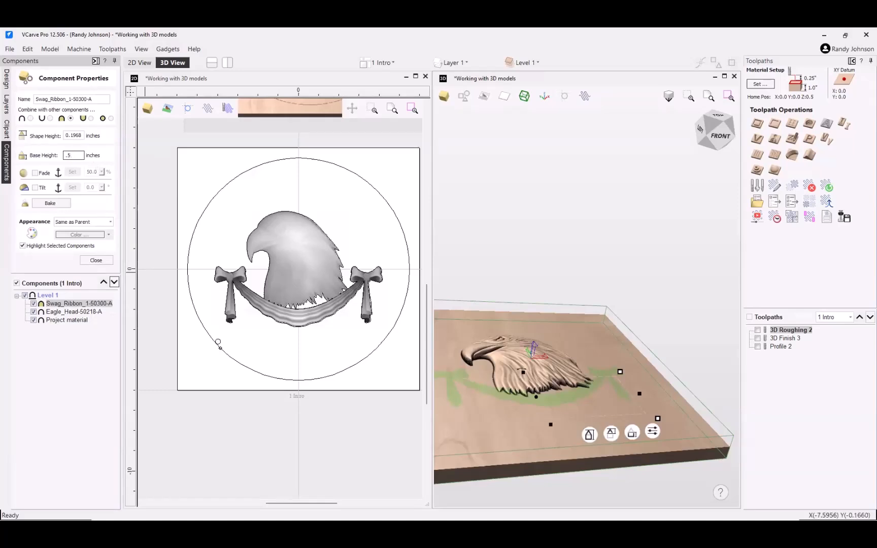
key(Tab)
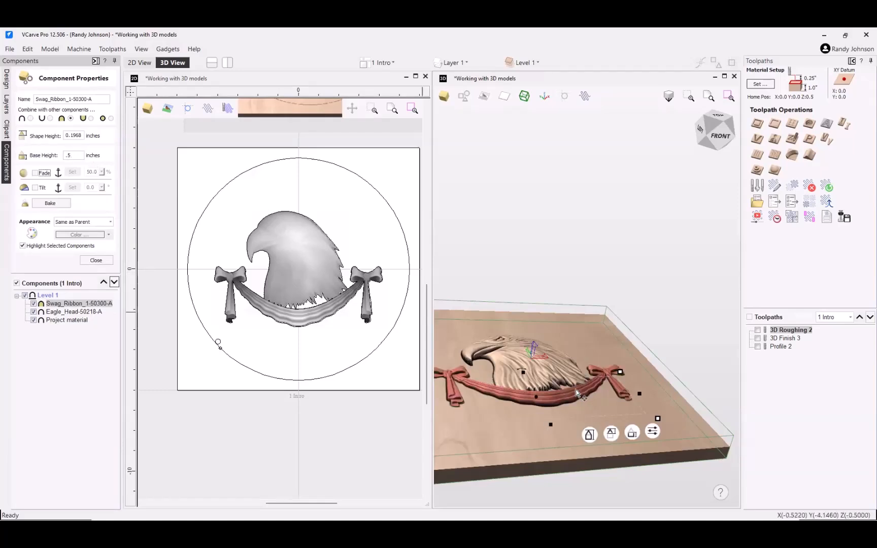
Step: Examine the raised swag ribbon in 3D where it meets the eagle's feathers and the slab, and close its properties
drag(575, 388, 527, 427)
middle_drag(556, 378, 600, 290)
scroll(599, 290, down, 3)
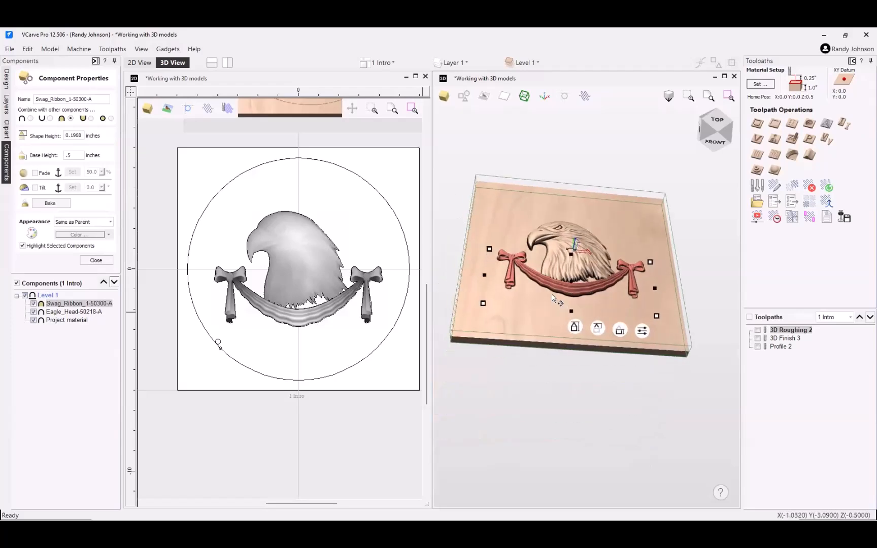
scroll(557, 301, up, 6)
drag(570, 251, 540, 302)
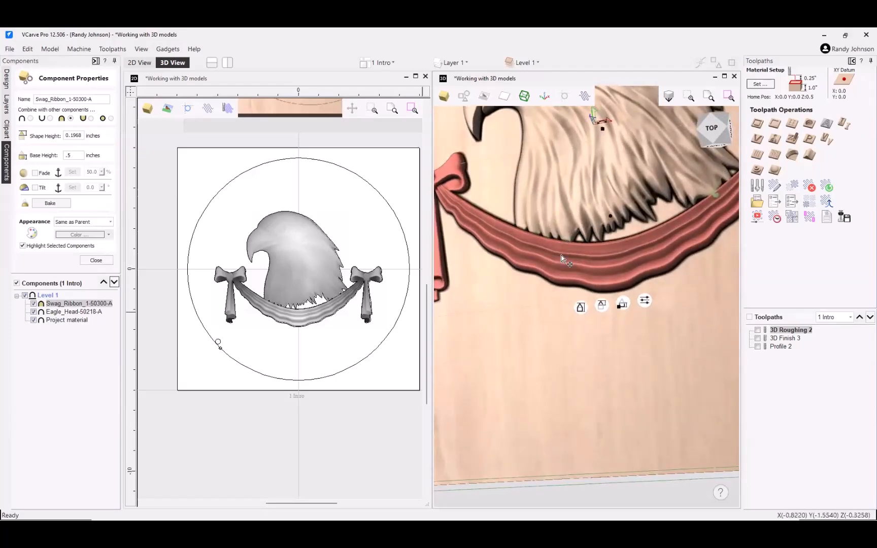
scroll(564, 251, down, 3)
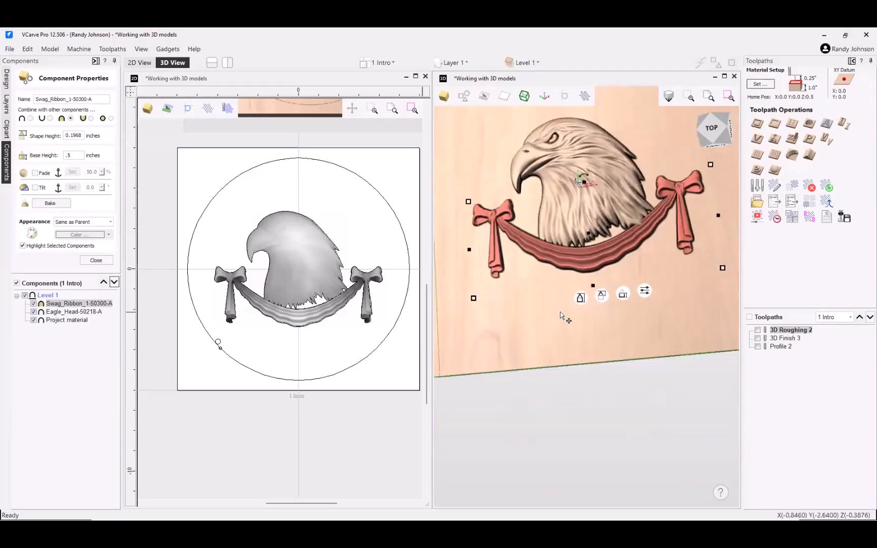
drag(565, 315, 596, 235)
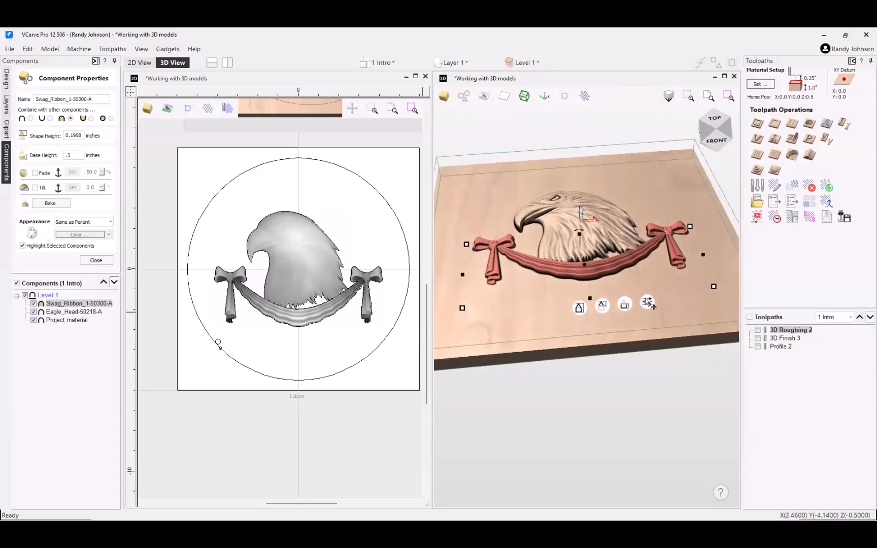
click(96, 260)
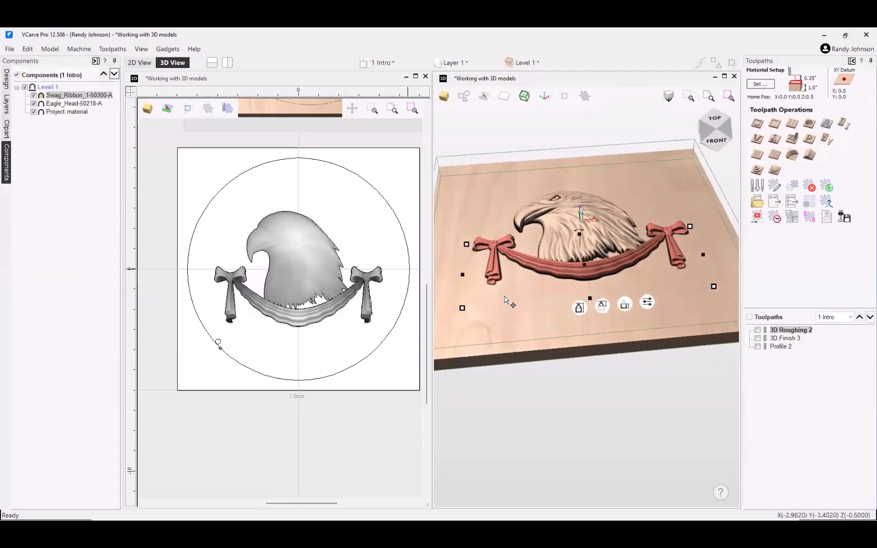
scroll(505, 297, down, 2)
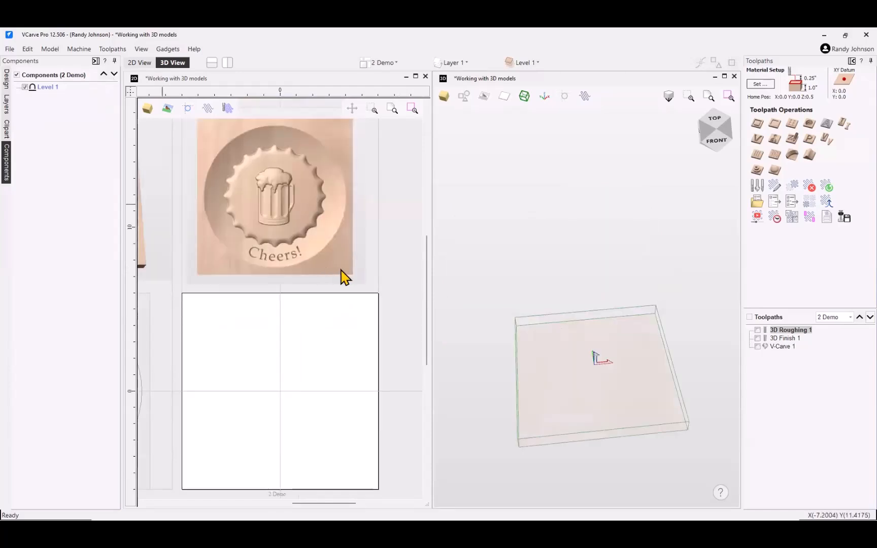
Step: Add a zero plane component to the empty 2 Demo sheet and view it from the side
scroll(397, 271, down, 3)
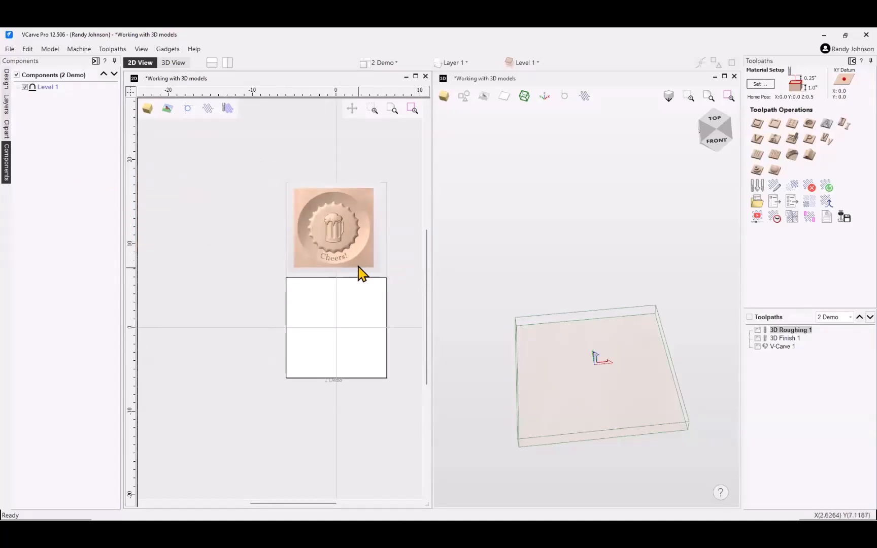
scroll(358, 270, up, 1)
click(6, 82)
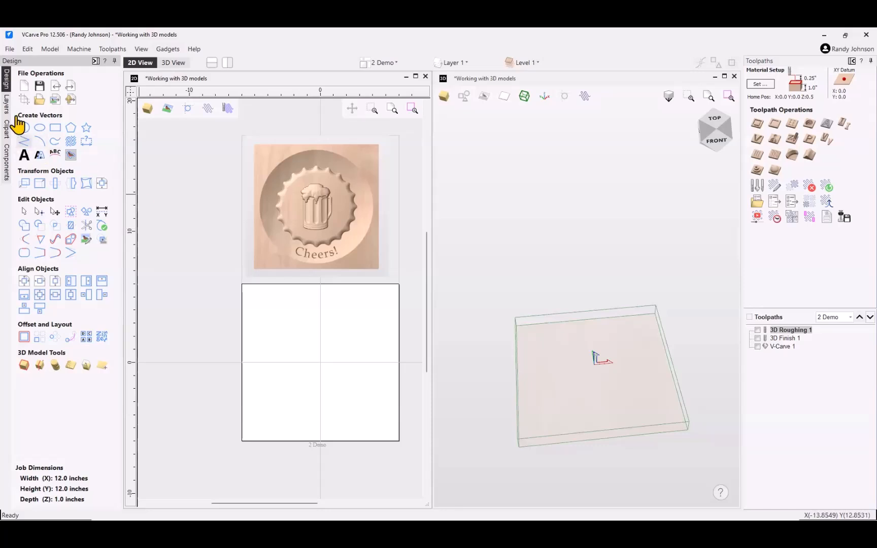
click(102, 365)
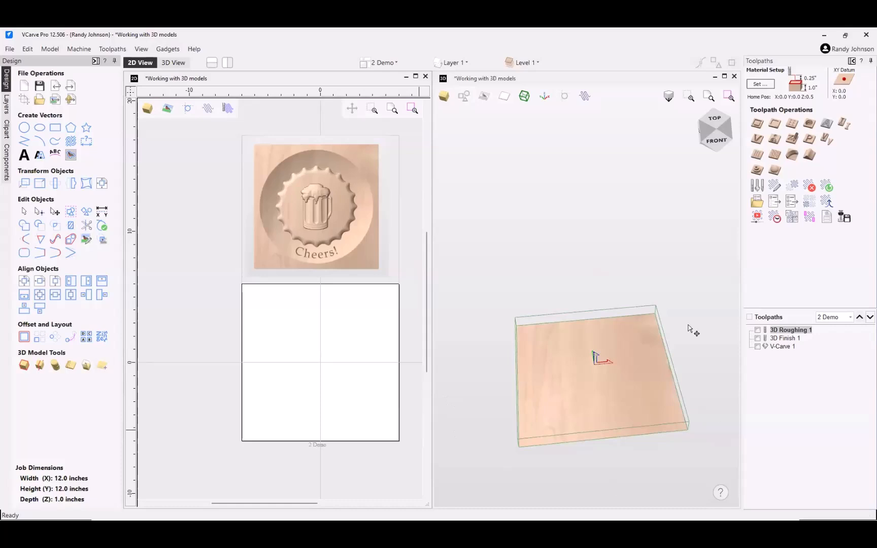
drag(606, 441, 562, 337)
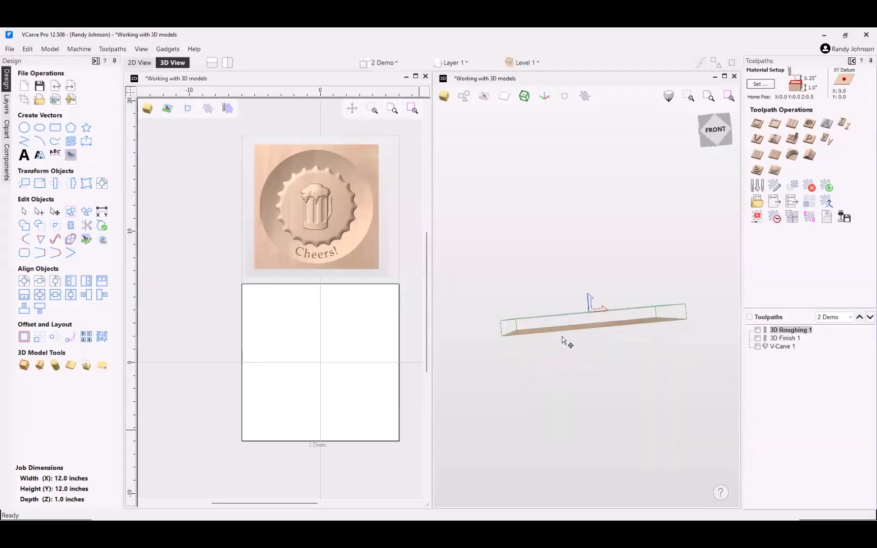
drag(648, 352, 529, 416)
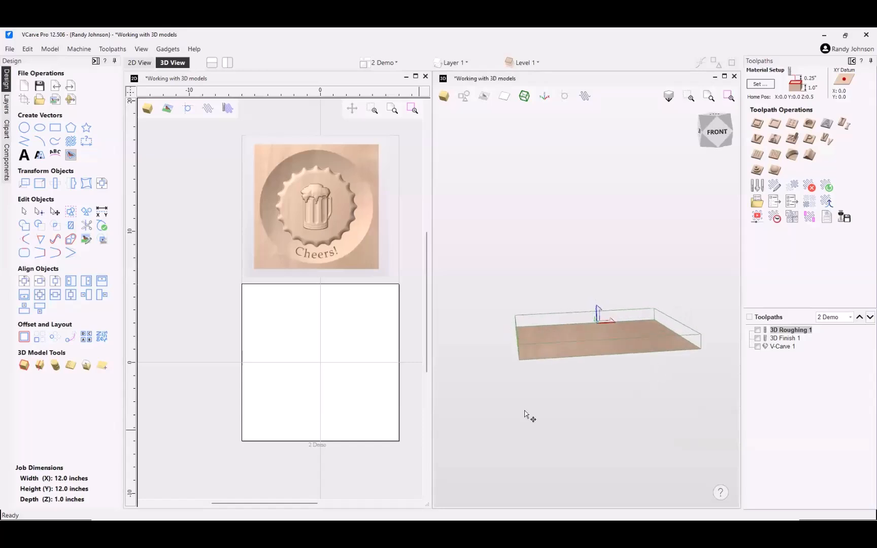
Step: Rename the zero plane component to "Project material" and set its base height to 1 inch
click(7, 175)
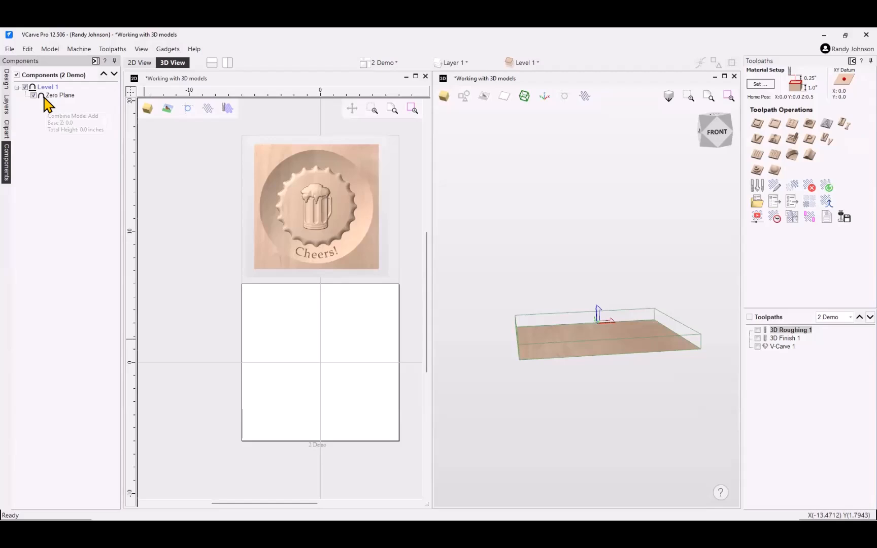
double_click(46, 97)
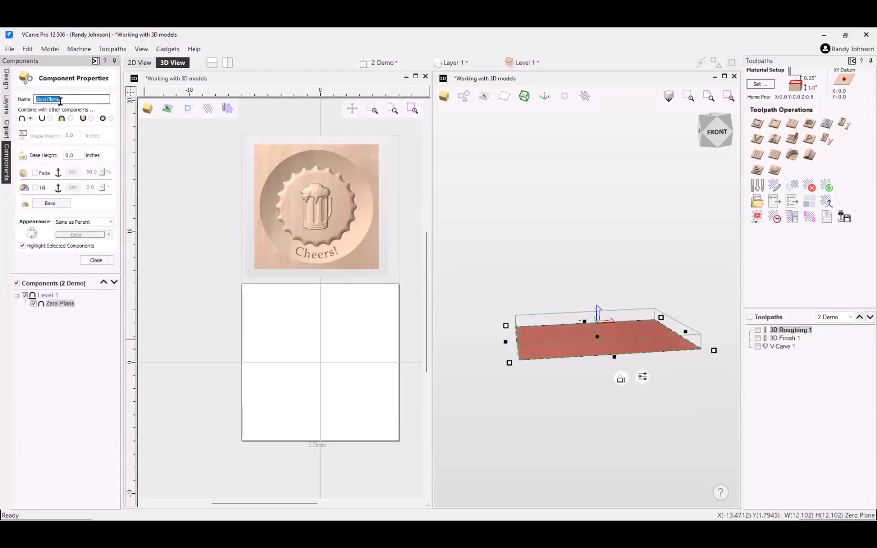
text(Project material)
drag(80, 157, 42, 155)
text(1)
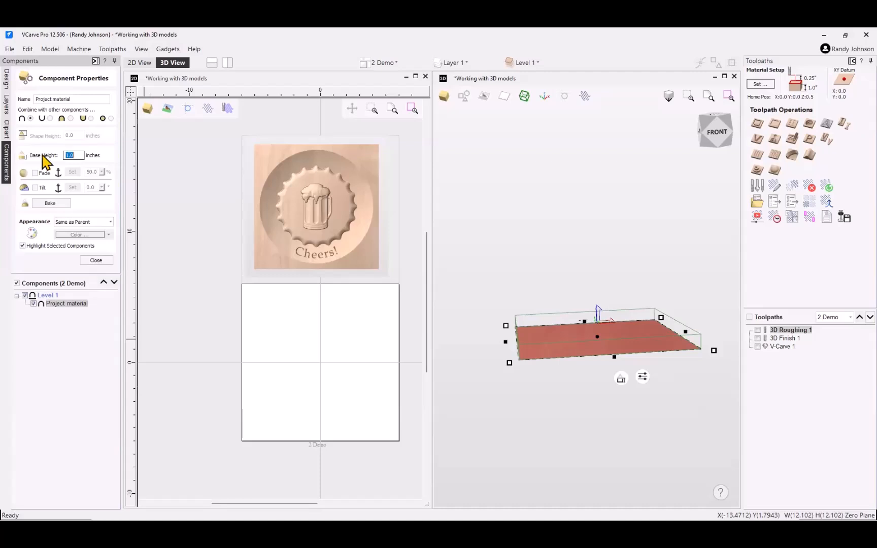
key(Return)
drag(589, 404, 588, 416)
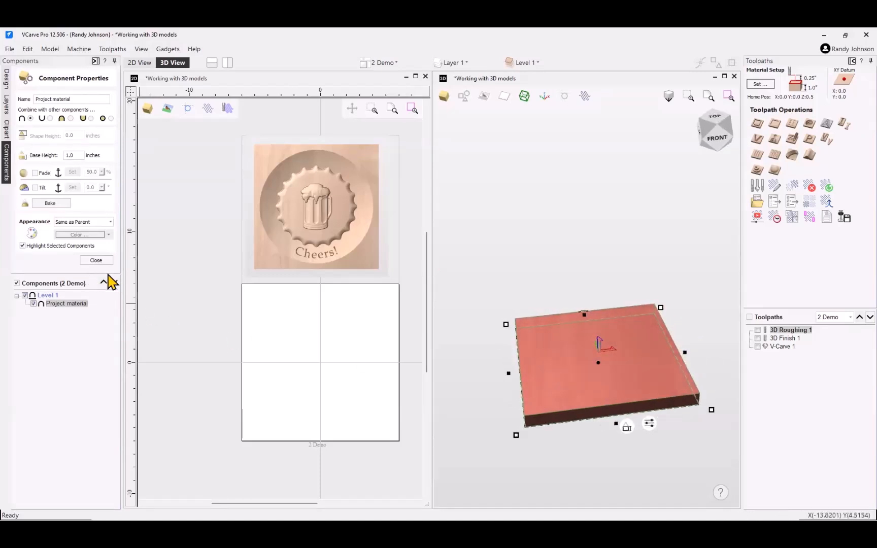
click(97, 261)
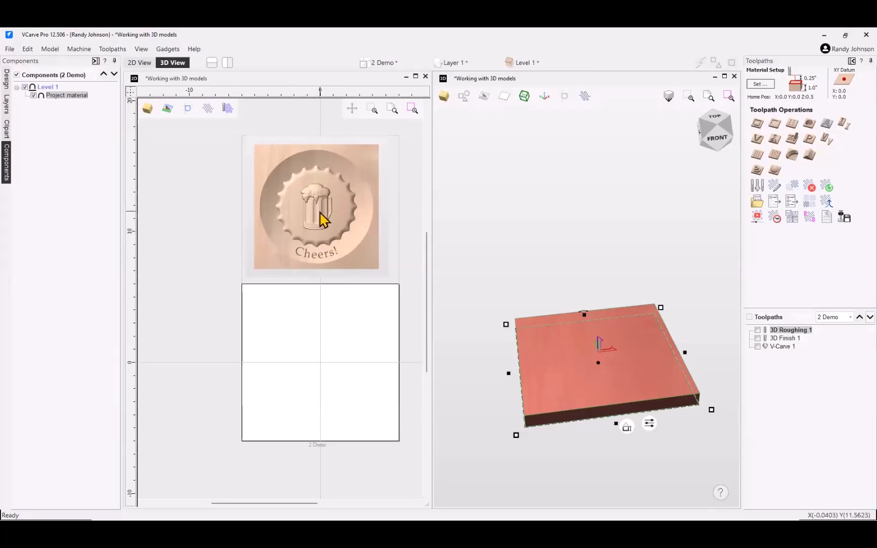
Step: Add the Beer Mug and the plain bottle cap from the Objects & People clipart and park both beside the blank job area
click(7, 132)
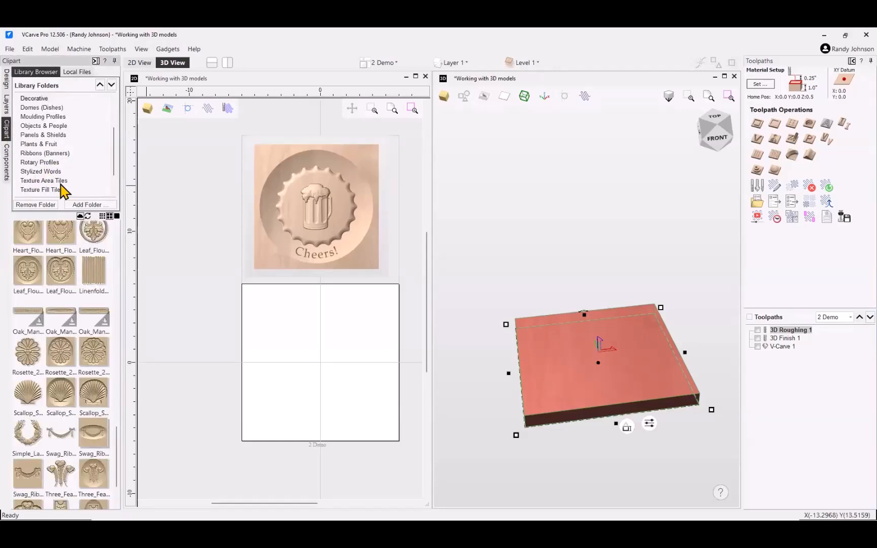
click(45, 126)
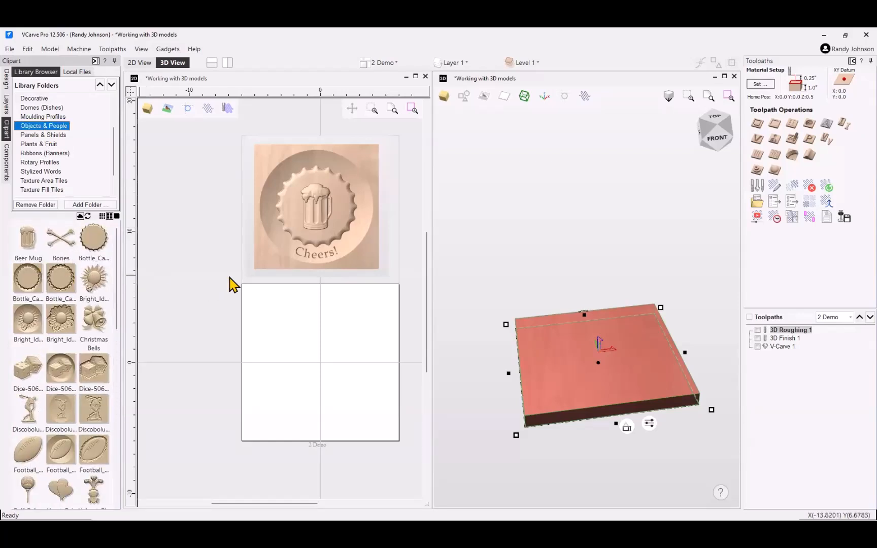
double_click(28, 243)
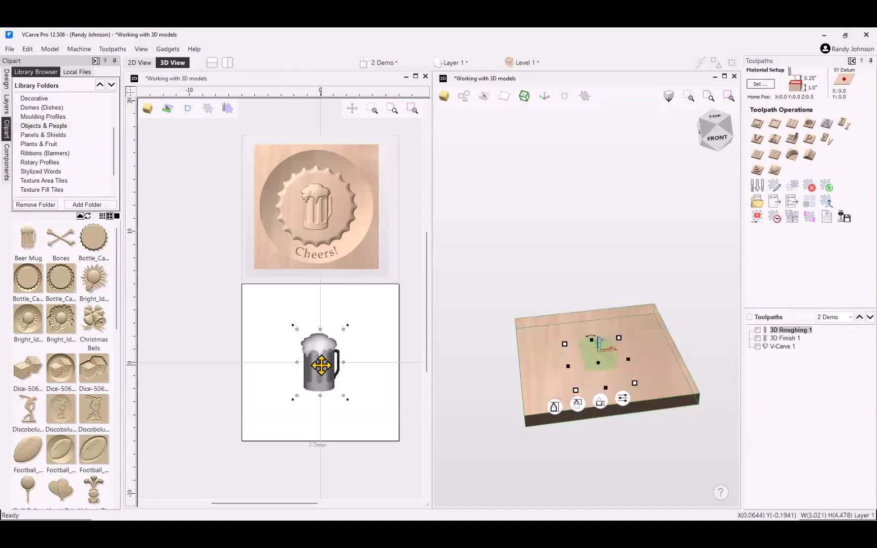
drag(322, 365, 208, 317)
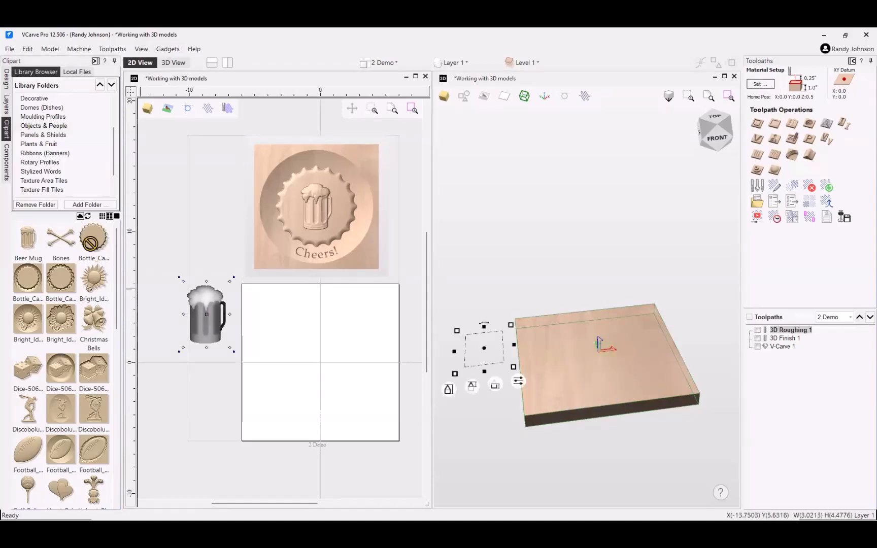
double_click(93, 248)
drag(321, 364, 192, 401)
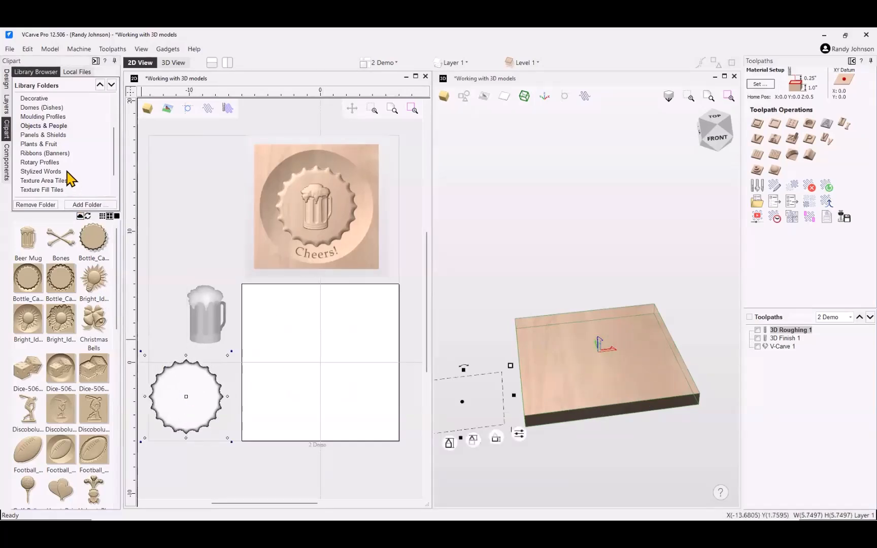
Step: Insert the Dome_Dish_45 model from the Domes (Dishes) clipart at the center of the job and deselect it
click(41, 108)
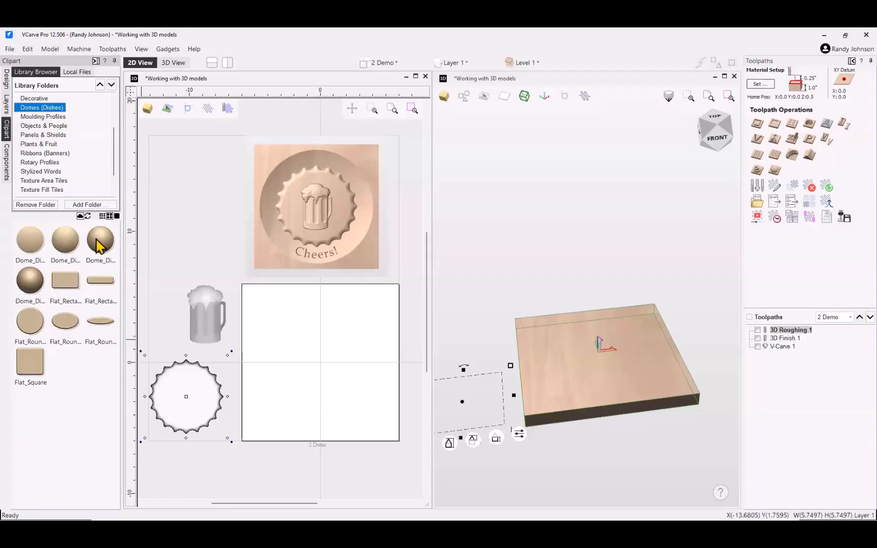
double_click(66, 242)
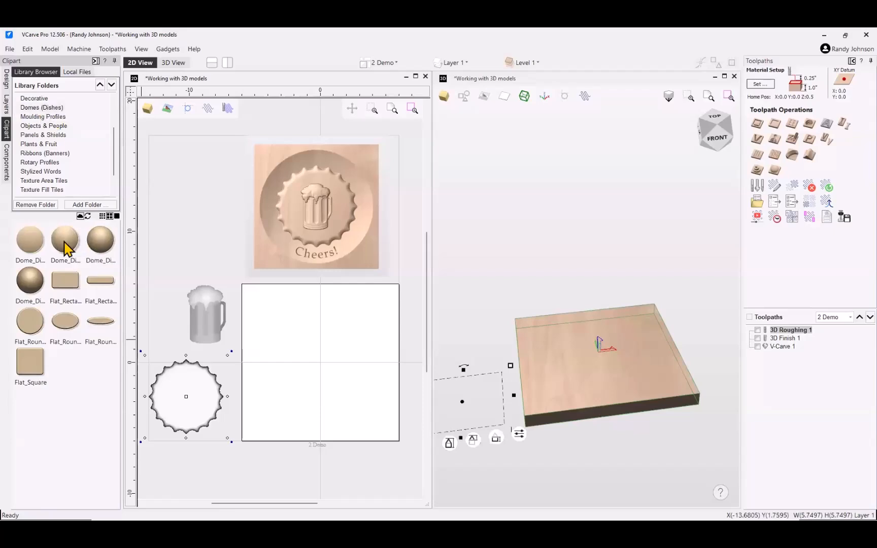
click(162, 237)
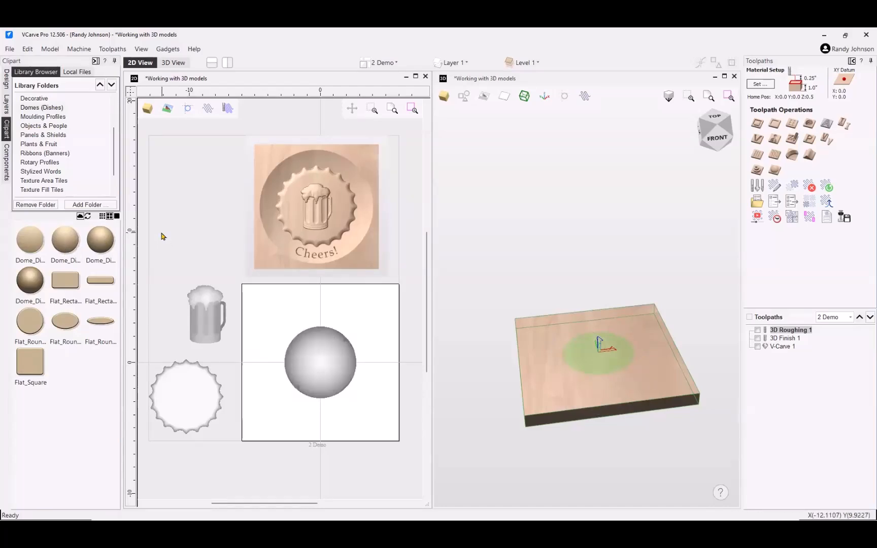
Step: Move the Dome_Dish_45 component down the component order to sit directly above Project material
click(7, 167)
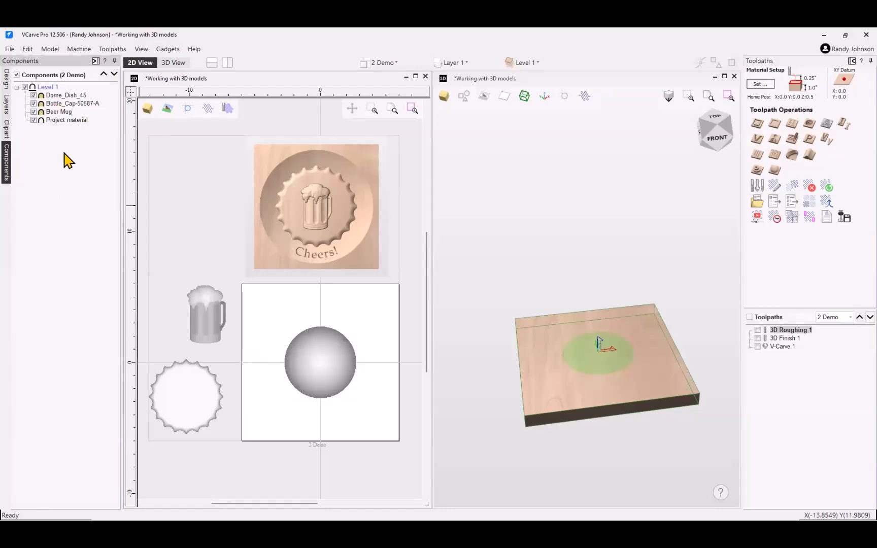
click(73, 95)
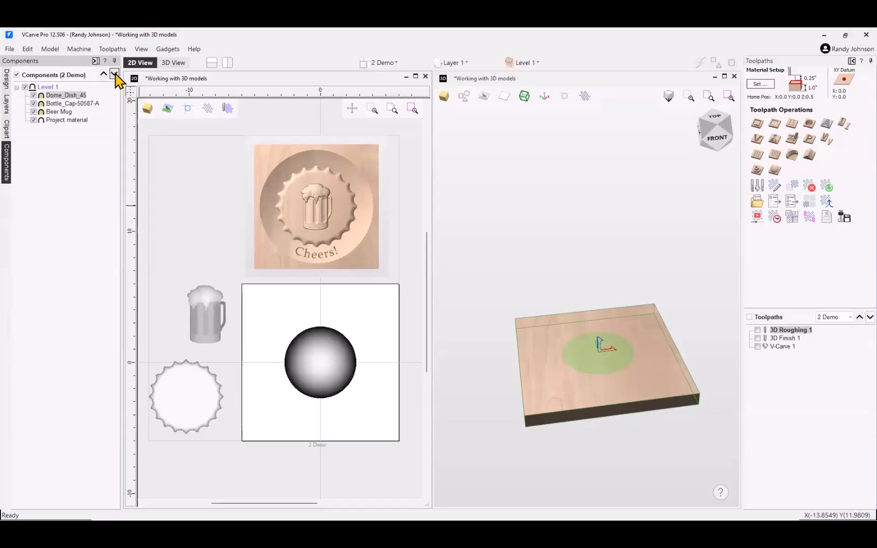
click(115, 74)
click(115, 74)
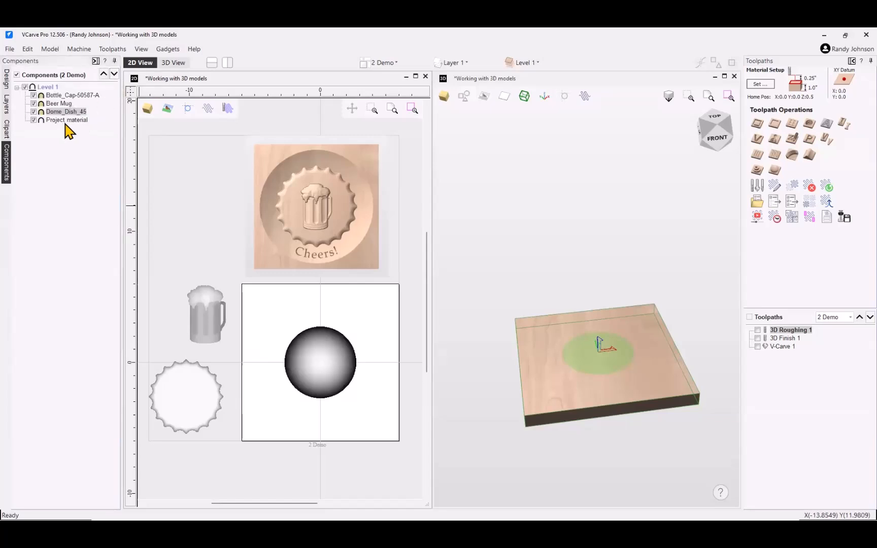
Step: Move the Bottle_Cap-50587-A component down the component order to sit between Beer Mug and Dome_Dish_45
click(77, 96)
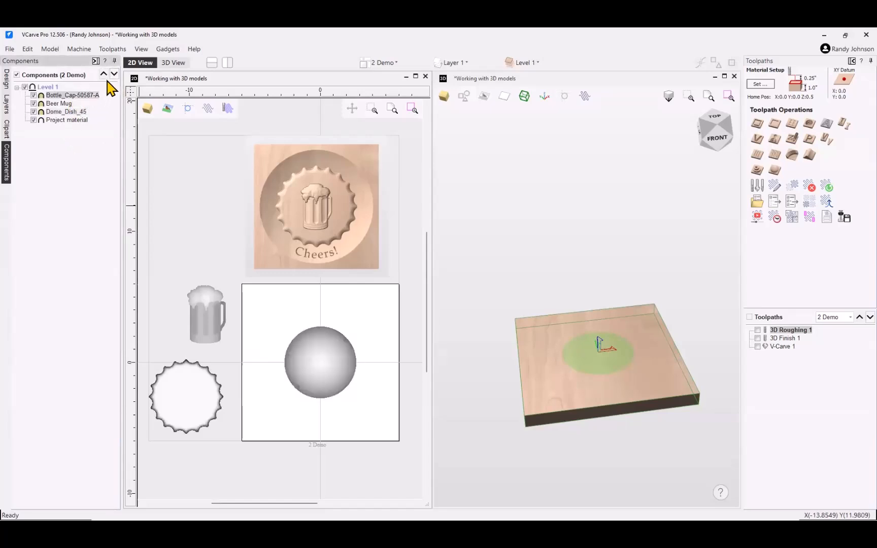
click(114, 74)
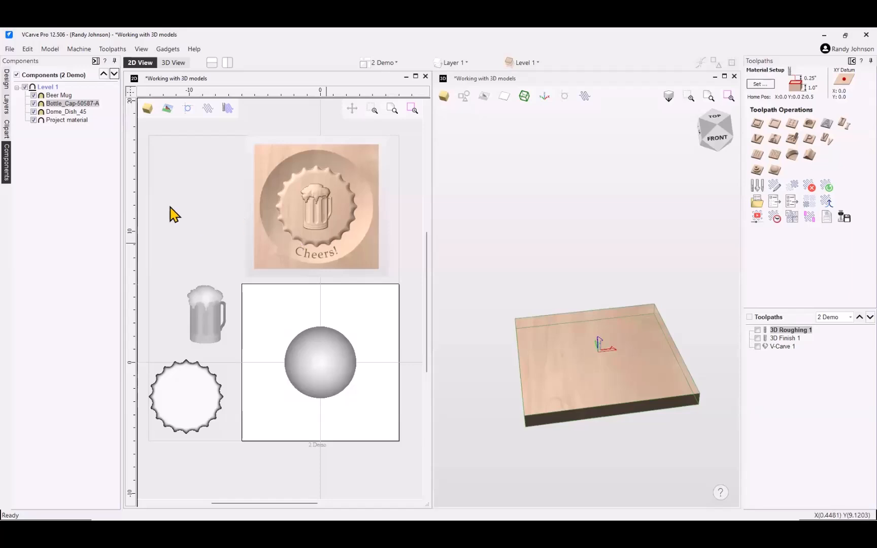
Step: Hide the Project material component and examine the exposed dome in 3D from several angles
click(34, 120)
drag(616, 450, 638, 363)
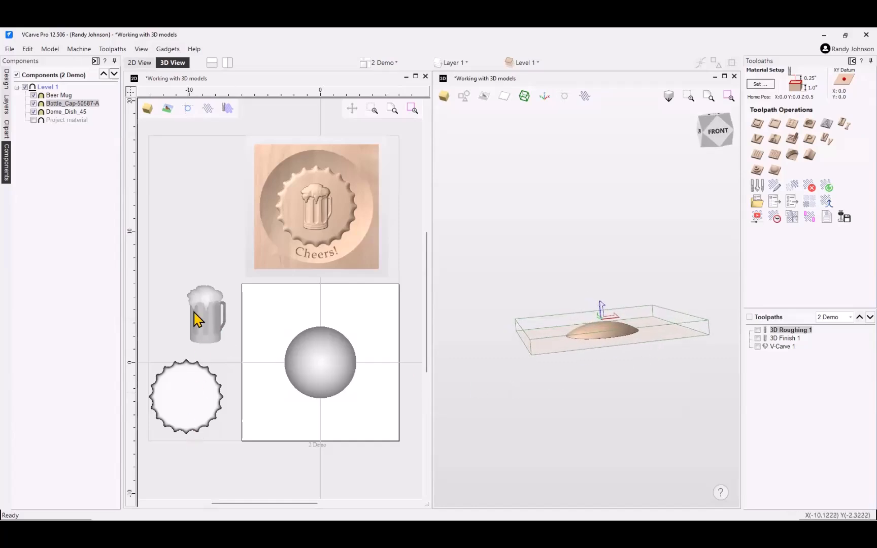
drag(658, 354, 541, 296)
scroll(541, 289, down, 1)
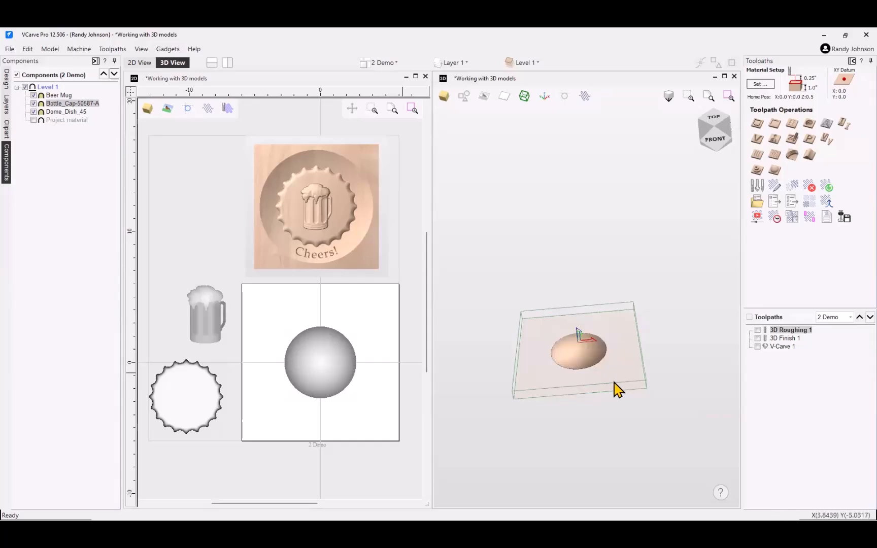
scroll(614, 382, up, 1)
drag(611, 383, 620, 432)
scroll(650, 322, down, 1)
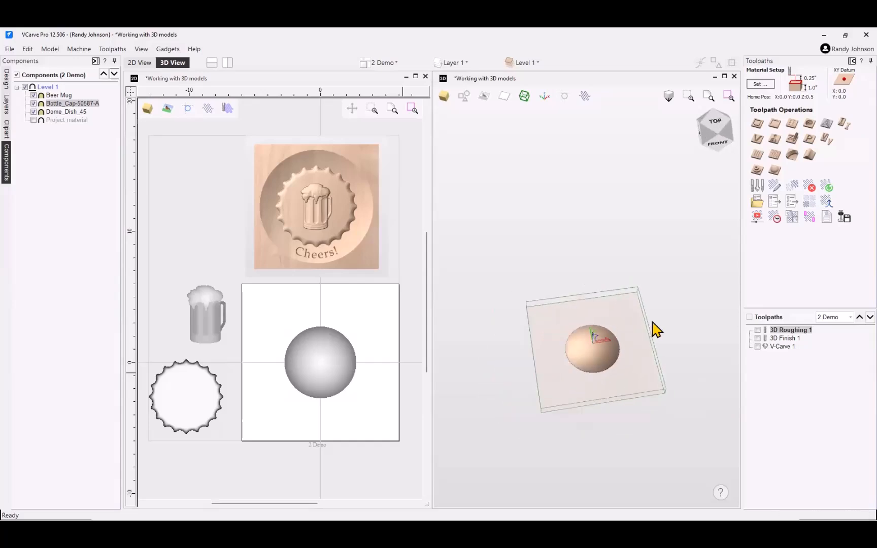
middle_drag(642, 366, 641, 382)
scroll(645, 390, up, 5)
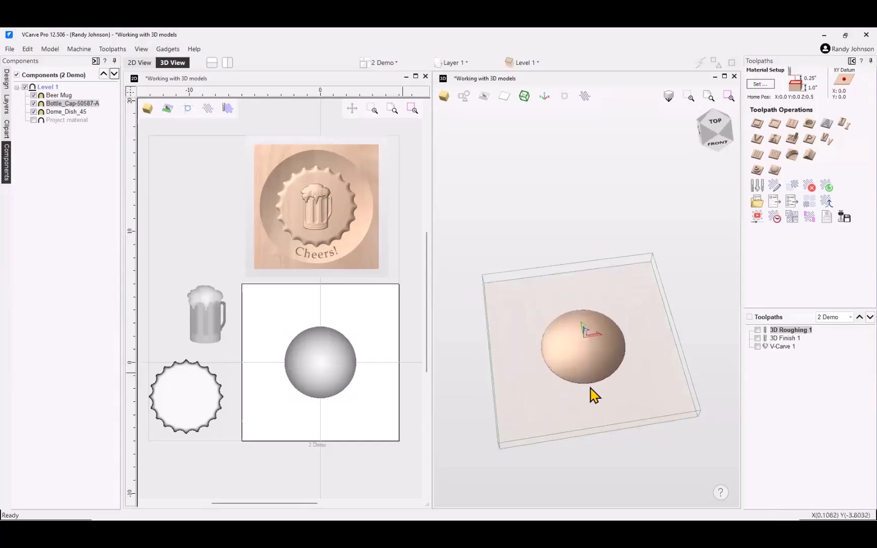
scroll(648, 358, down, 3)
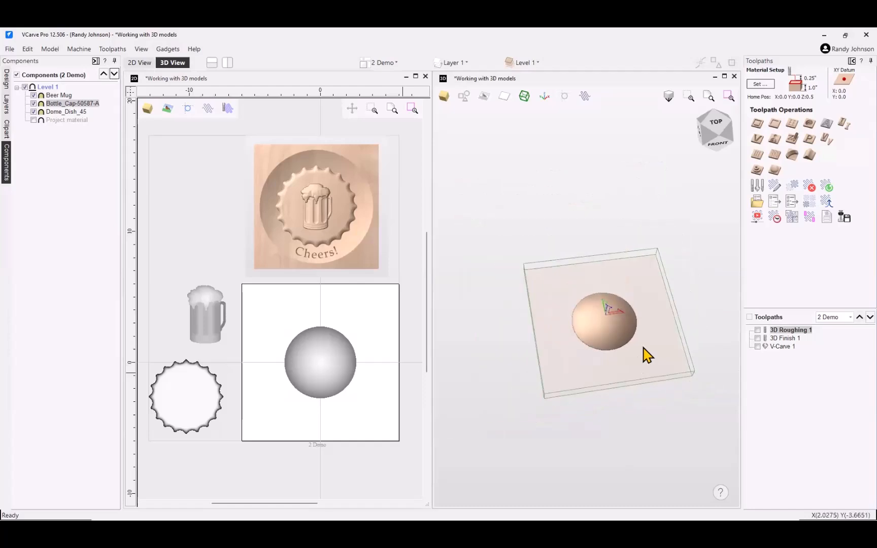
drag(646, 354, 640, 368)
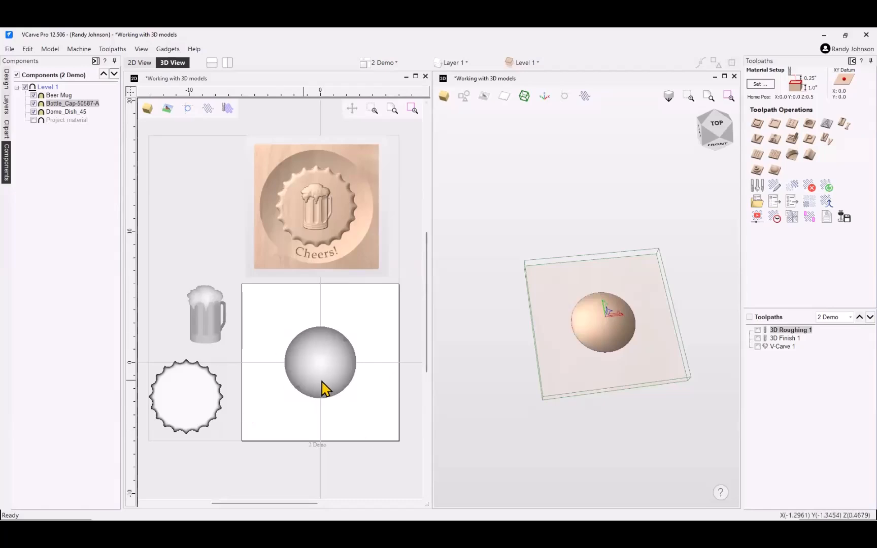
Step: Move the Beer Mug partly over the edge of the job area and examine it in 3D
click(206, 329)
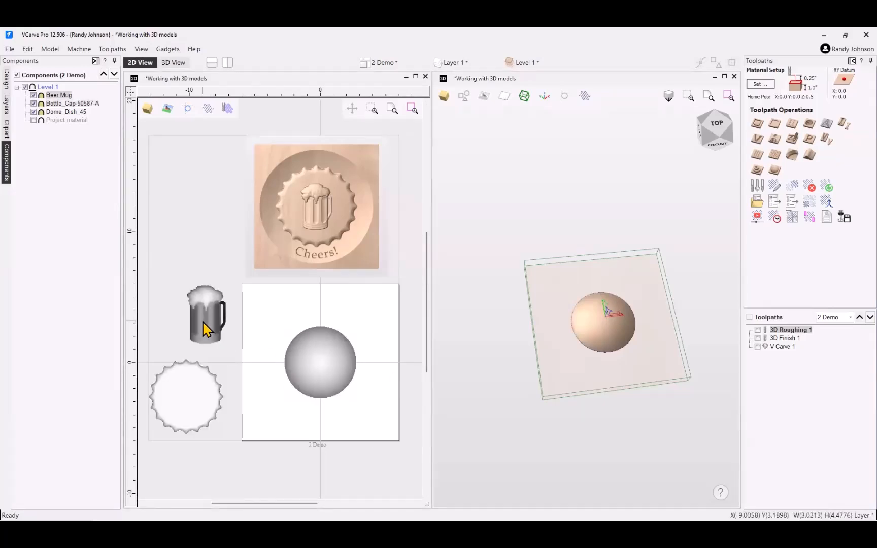
drag(203, 320, 236, 327)
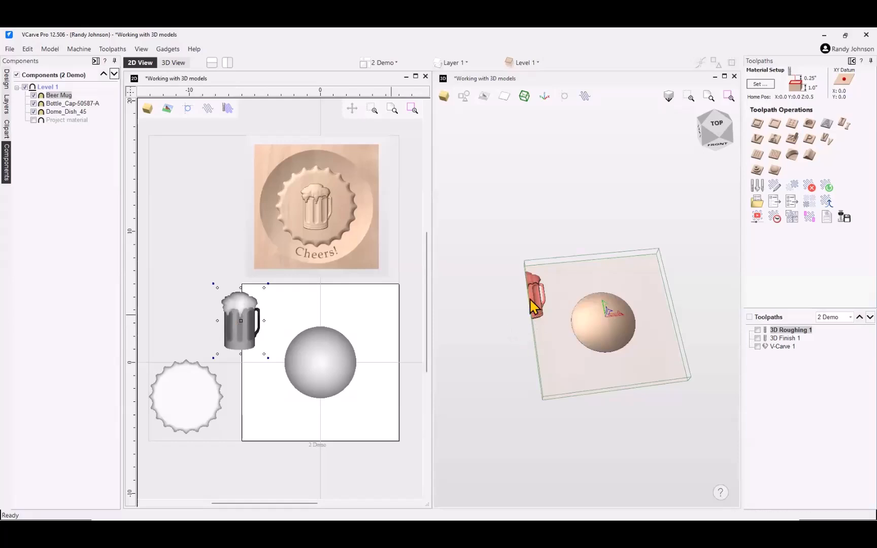
scroll(530, 297, up, 2)
scroll(529, 297, down, 2)
click(526, 334)
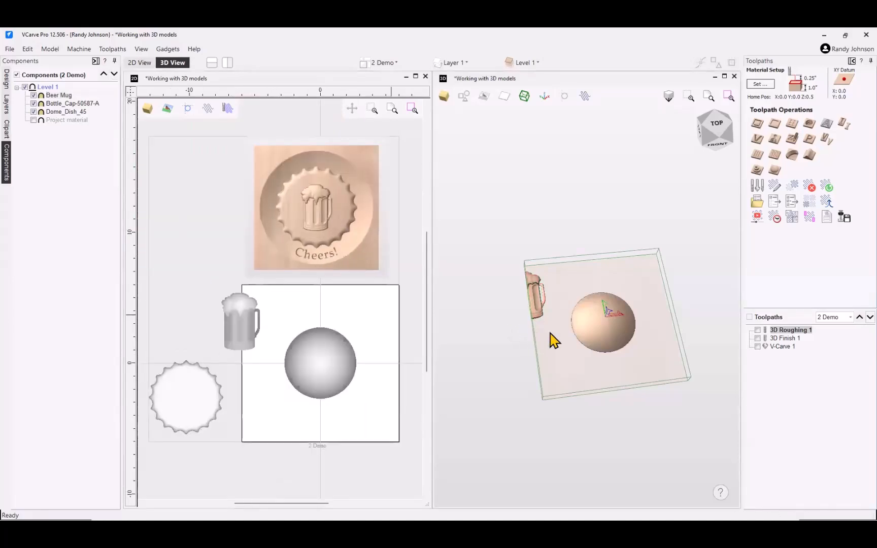
drag(554, 336, 534, 345)
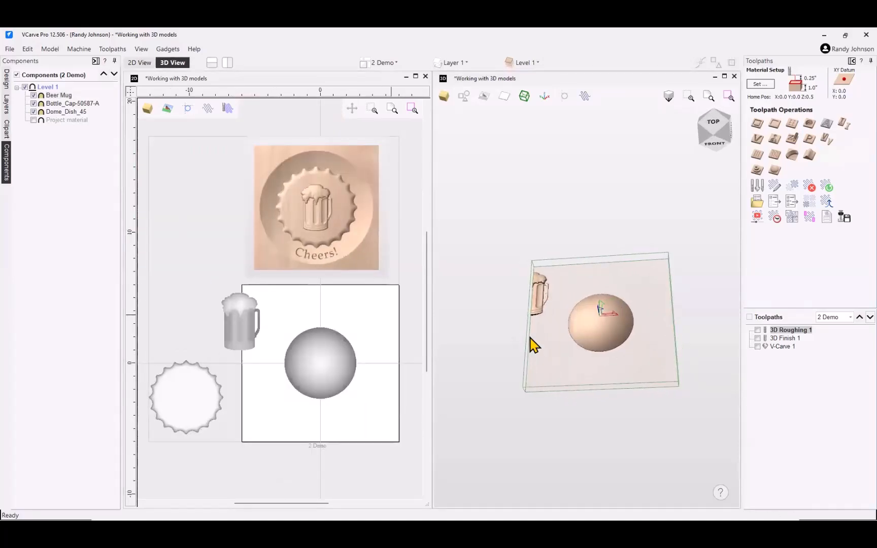
Step: Move the Beer Mug back outside the job area above the bottle cap and show Project material again
click(237, 335)
drag(174, 323, 174, 323)
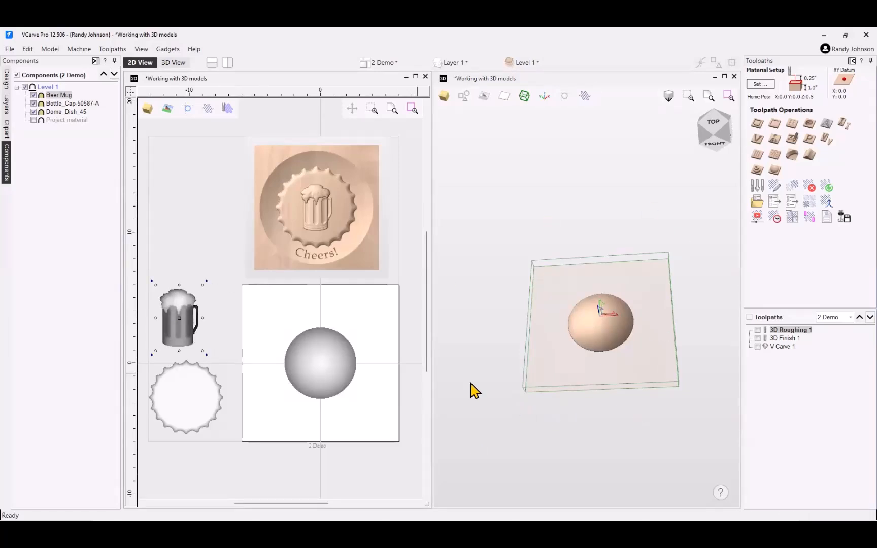
click(34, 120)
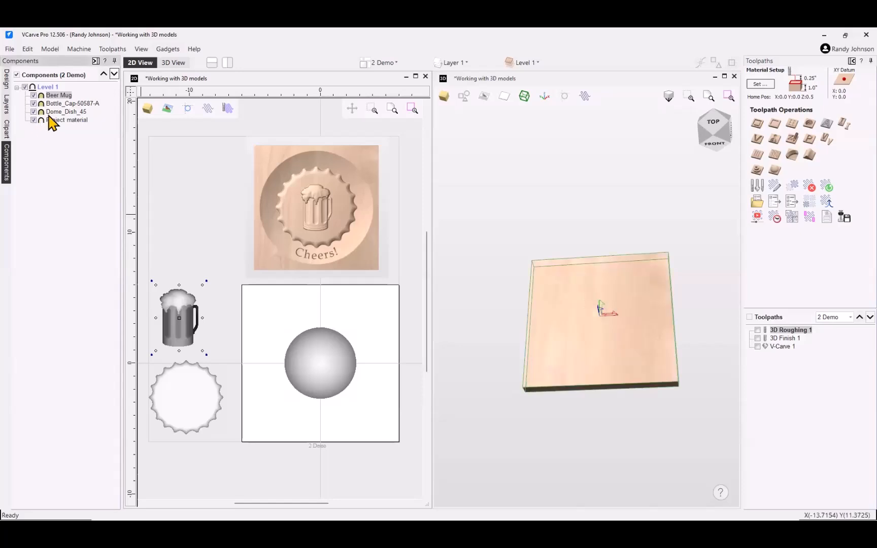
Step: Set the Dome_Dish_45 component's combine mode to Subtract so it cuts into the slab, and deselect it
click(60, 112)
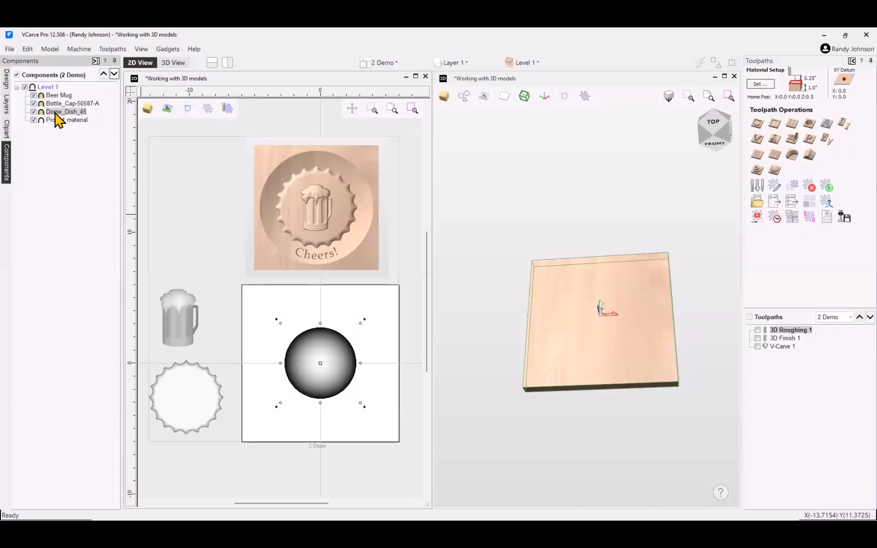
double_click(55, 113)
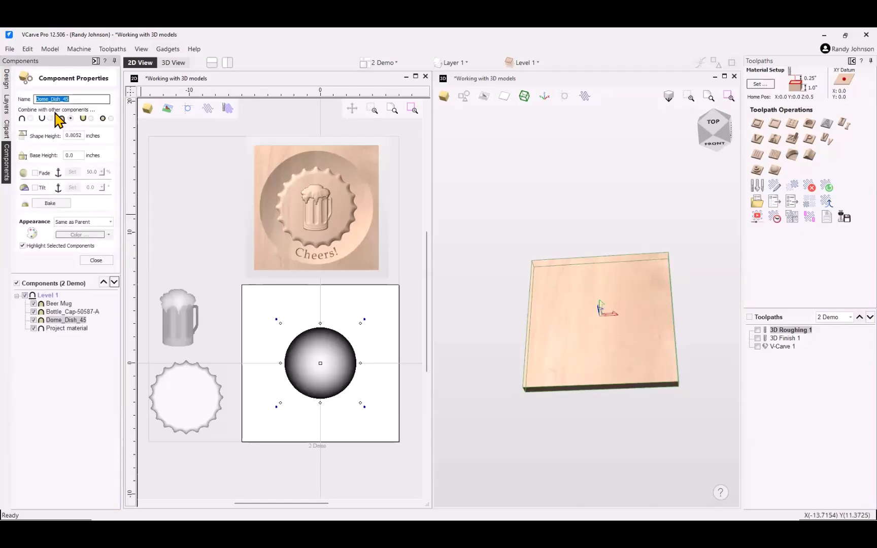
drag(591, 435, 661, 256)
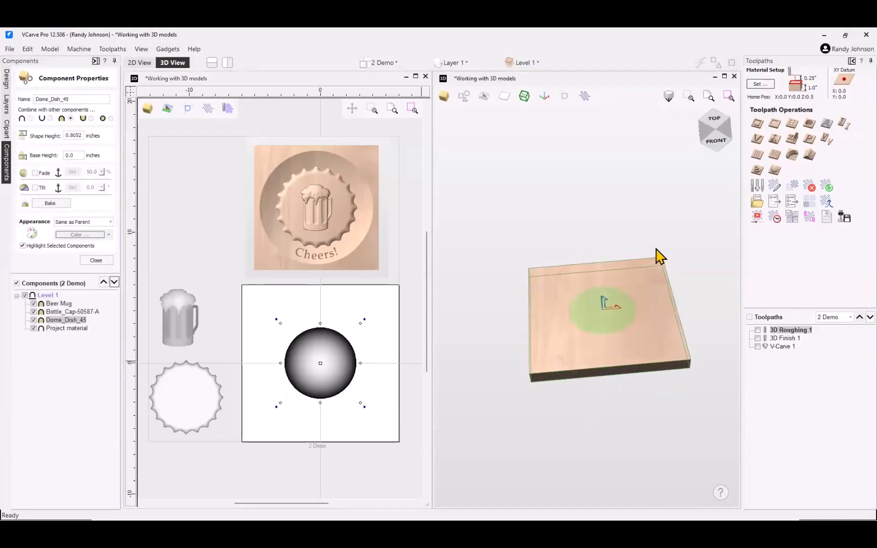
click(49, 118)
drag(582, 360, 579, 264)
scroll(608, 351, up, 5)
scroll(579, 265, down, 5)
drag(620, 302, 619, 343)
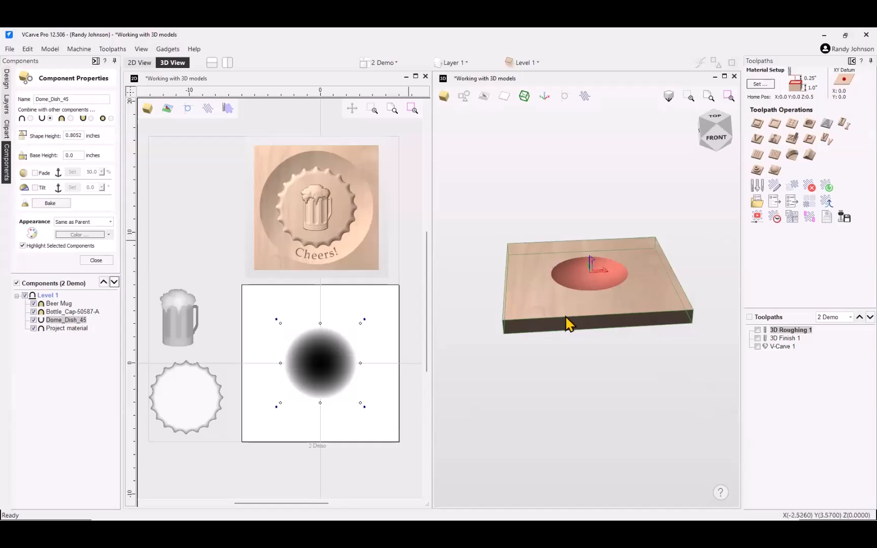
click(608, 310)
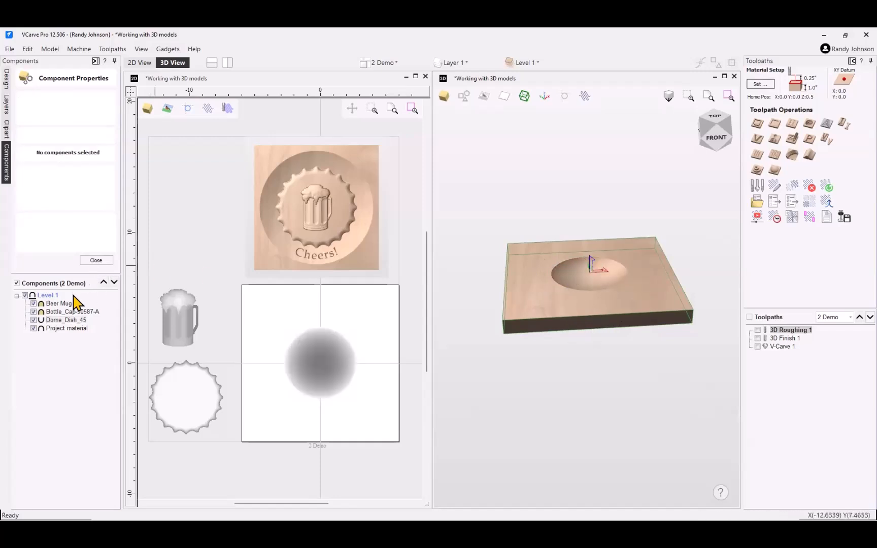
Step: Set the Dome_Dish_45 component's shape height to 0.75 inches and close its properties
click(64, 321)
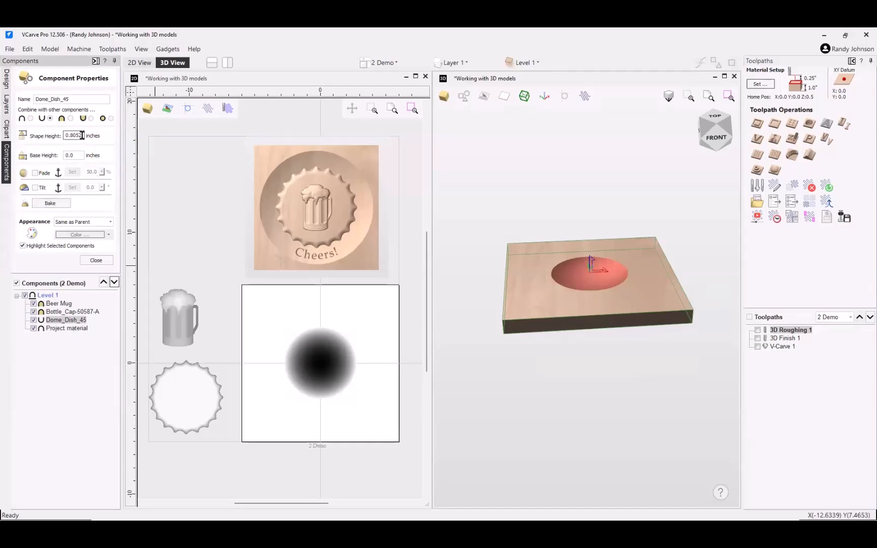
double_click(80, 136)
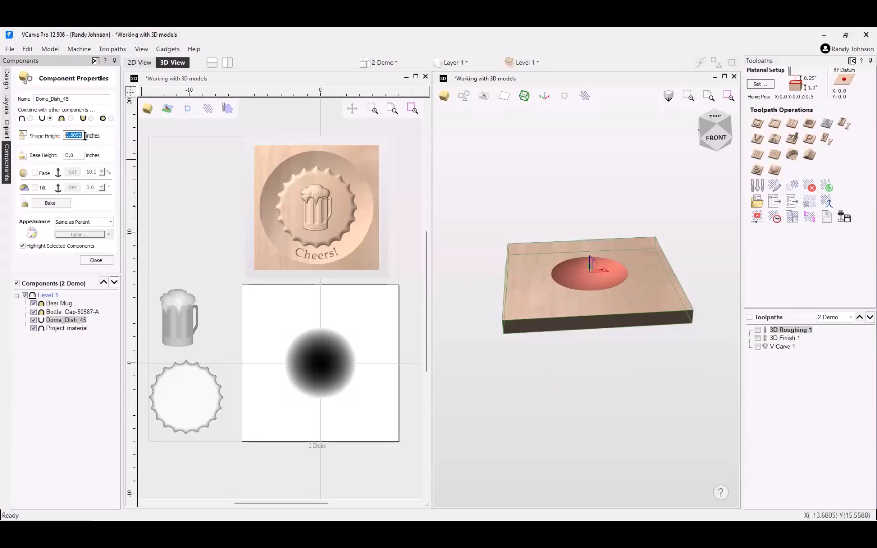
text(.75)
key(Tab)
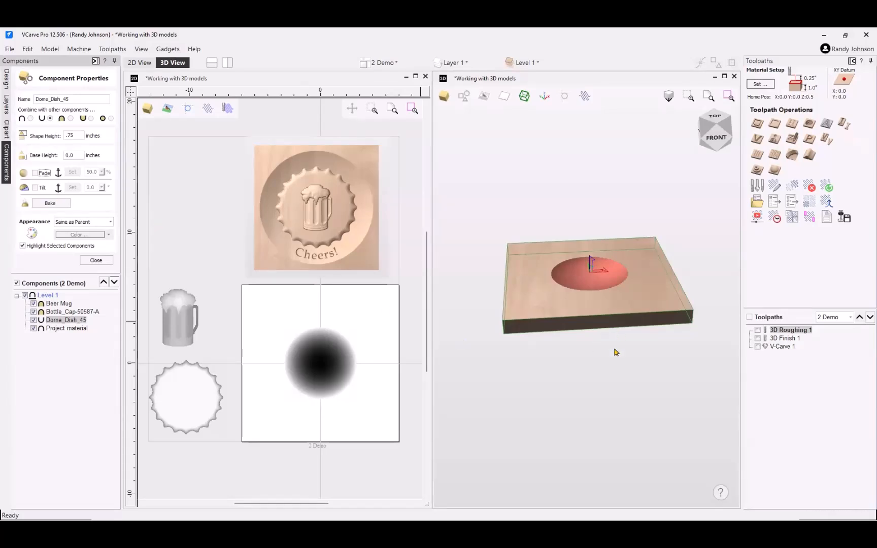
mouse_move(615, 352)
mouse_down()
mouse_move(619, 435)
mouse_move(604, 274)
mouse_move(597, 405)
mouse_move(600, 352)
mouse_up()
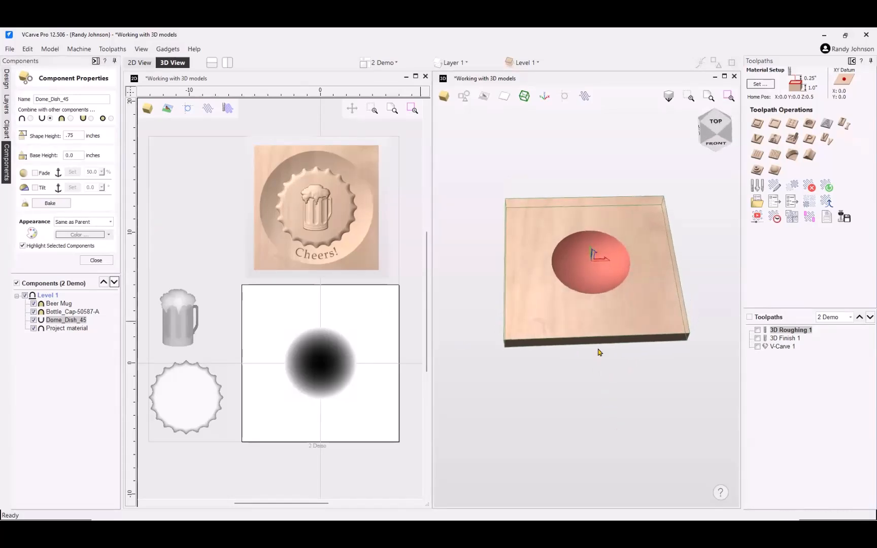
click(103, 262)
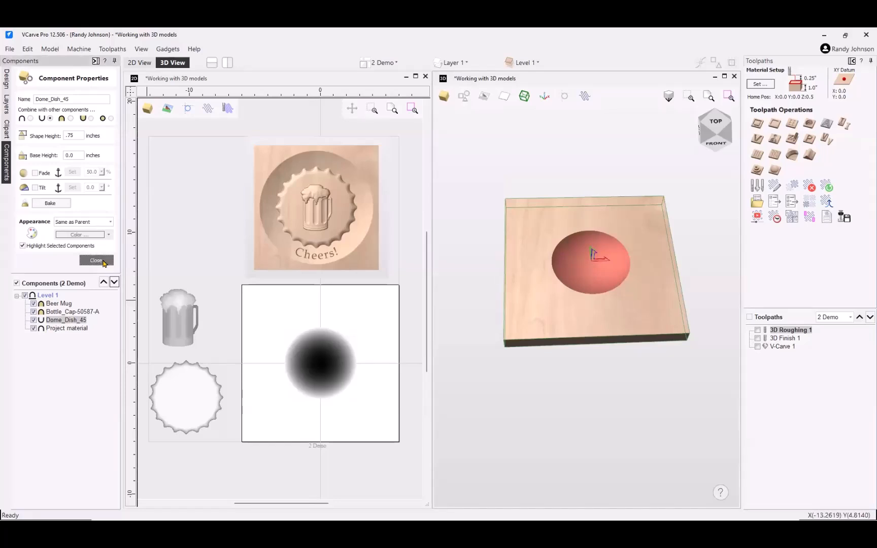
Step: Resize the dish to 11 by 11 inches about its center with width and height linked
click(7, 86)
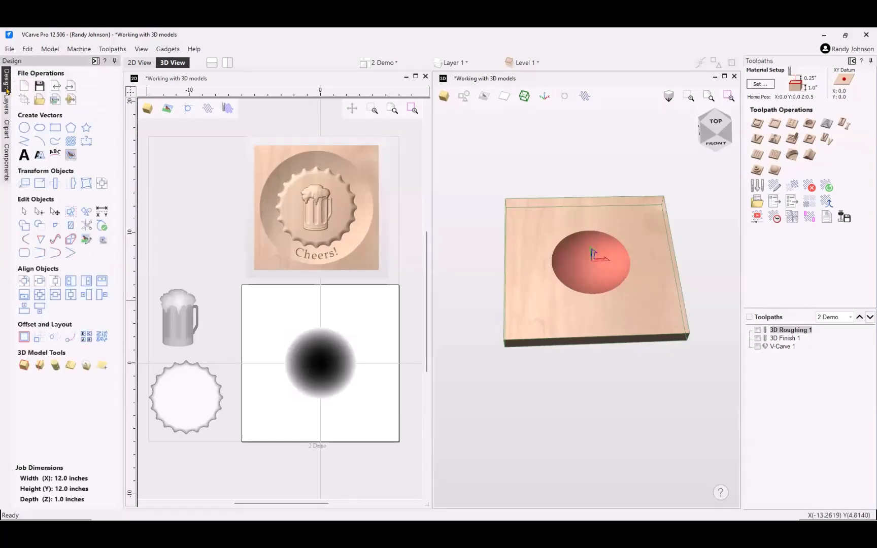
click(40, 184)
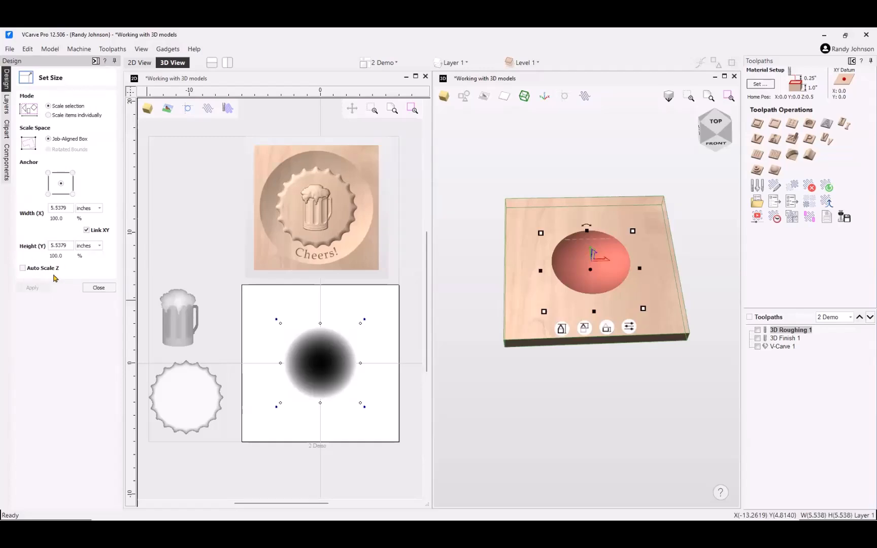
drag(70, 208, 25, 214)
text(11)
key(Tab)
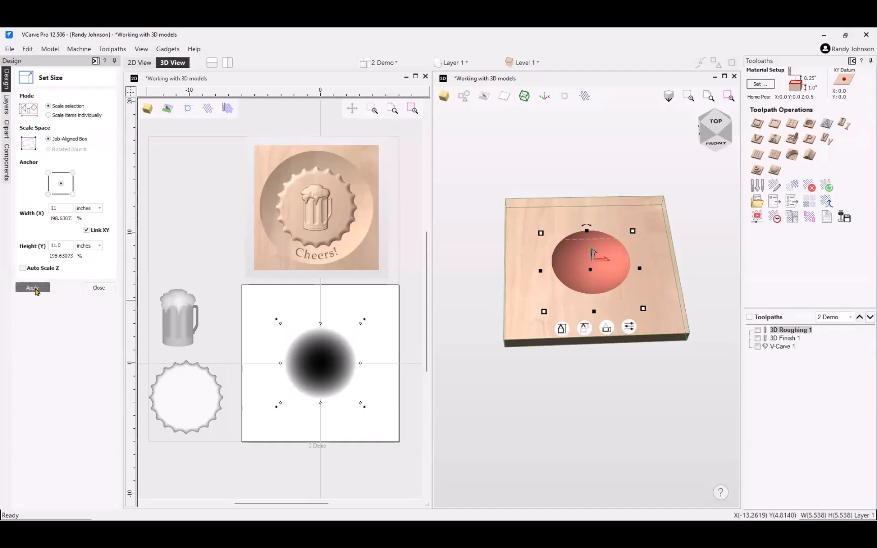
click(34, 288)
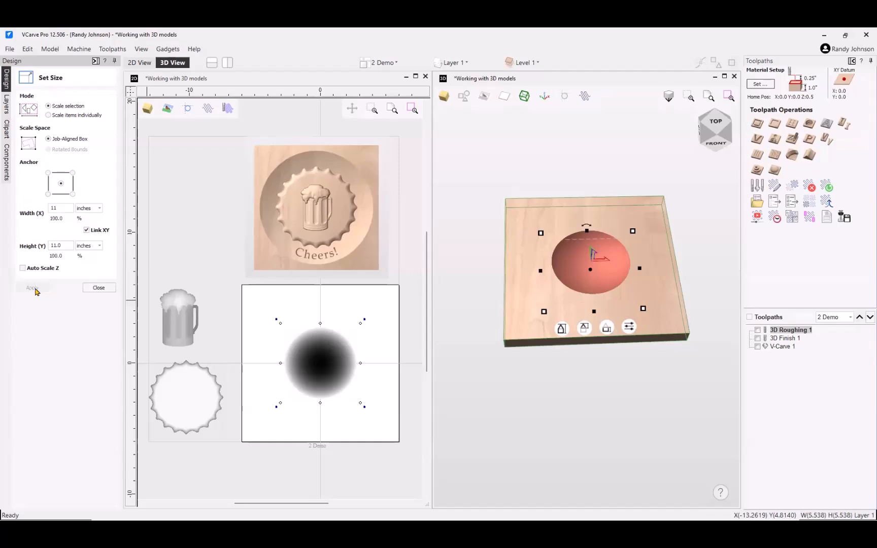
Step: Set the dish's linked width and height to 10 inches, deselect it and close the sizing tool
double_click(70, 209)
text(1)
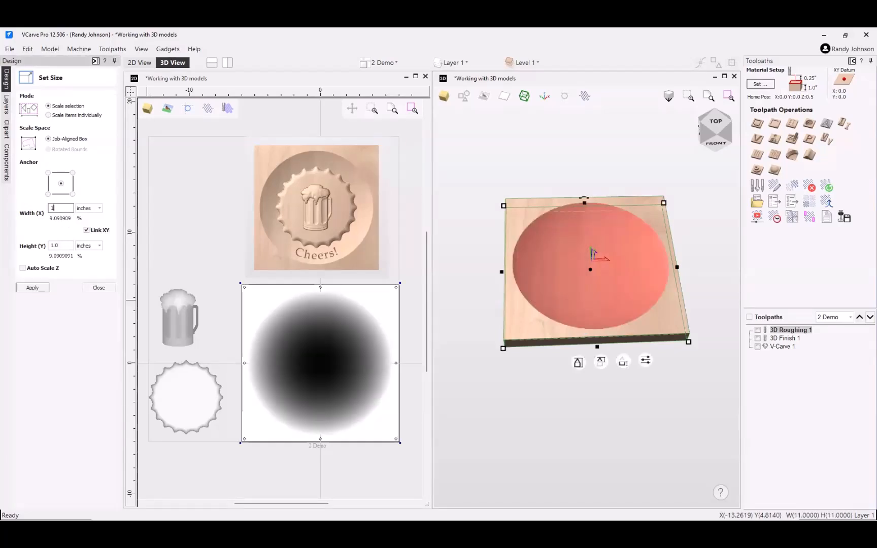
click(33, 288)
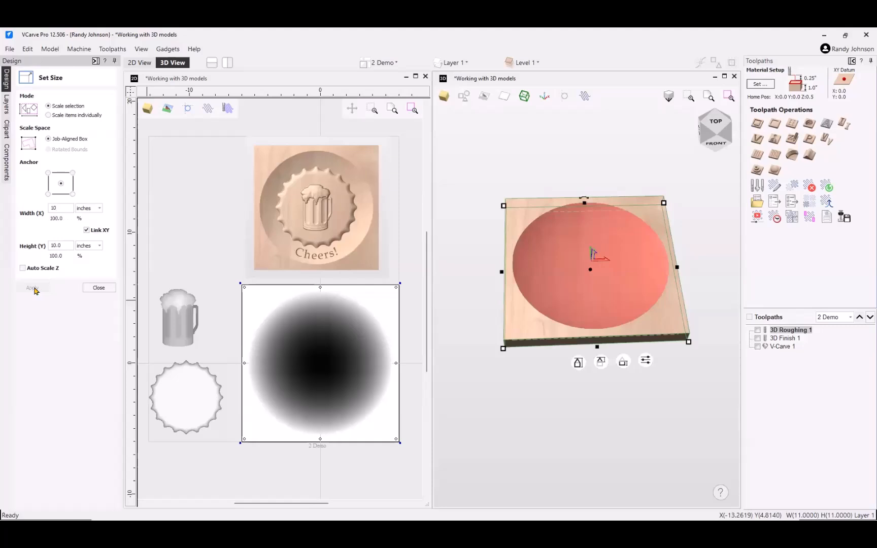
drag(597, 402, 561, 372)
click(538, 370)
drag(617, 305, 593, 304)
scroll(593, 305, up, 2)
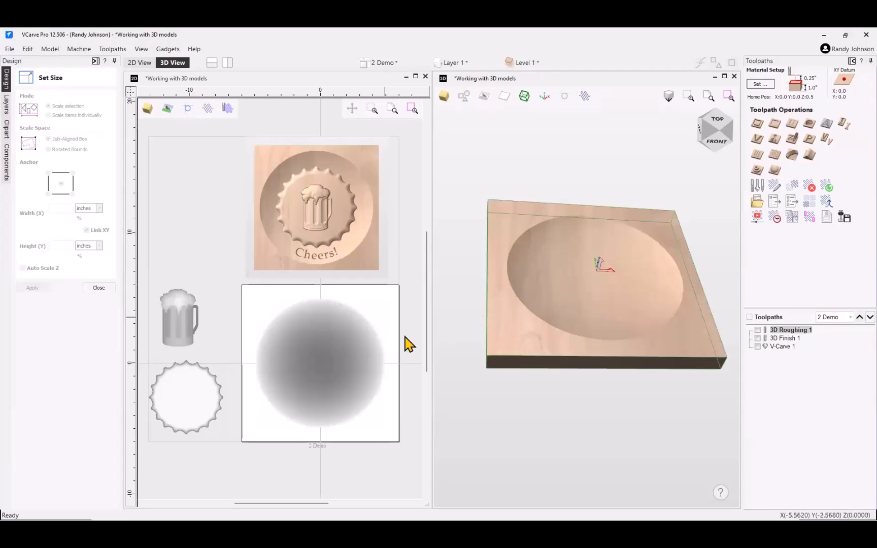
click(97, 288)
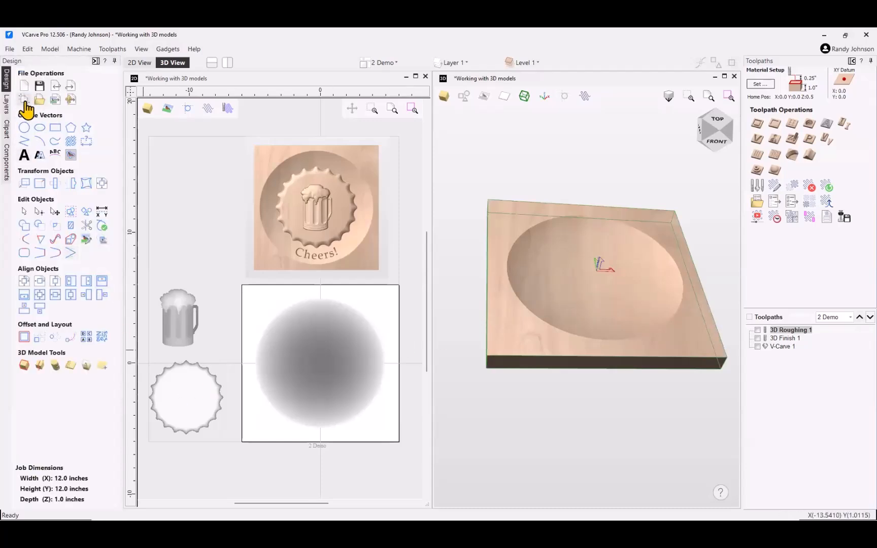
Step: Center the bottle cap on the job material so it sits in the middle of the dish
click(195, 411)
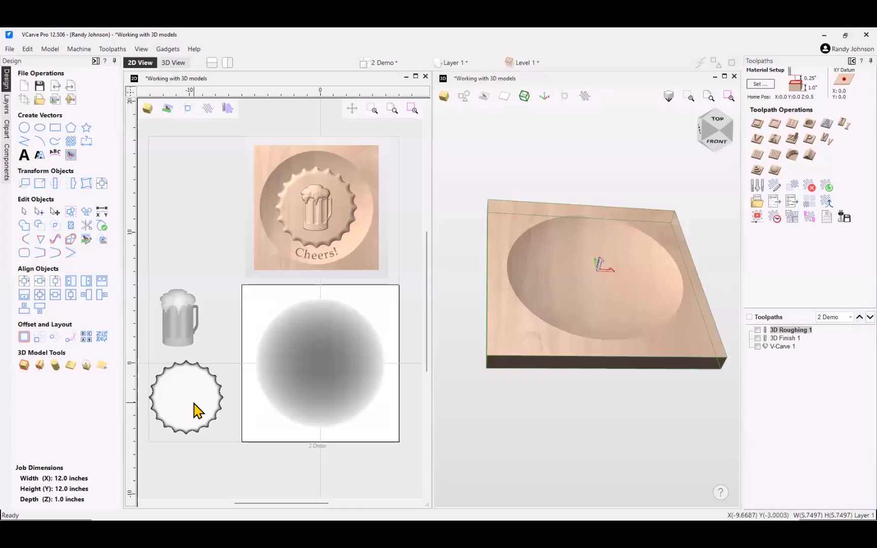
click(24, 281)
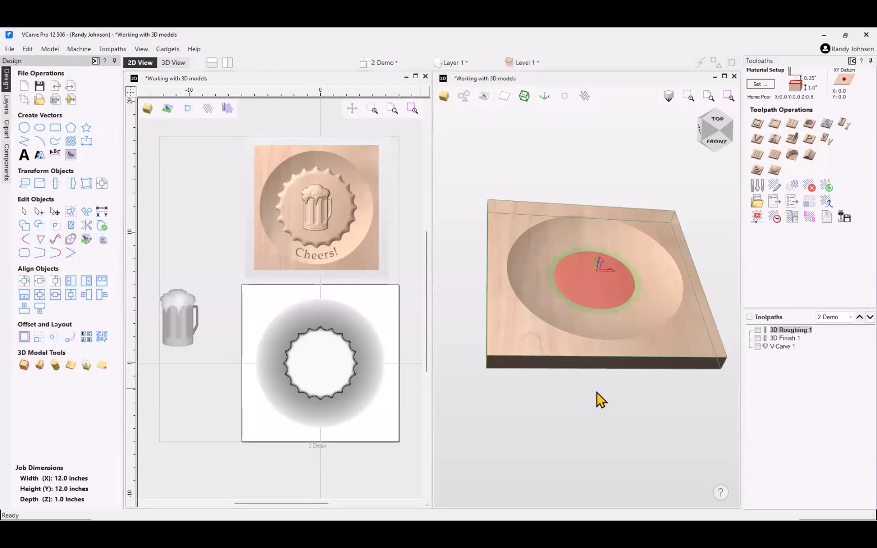
drag(601, 402, 589, 374)
scroll(604, 325, up, 3)
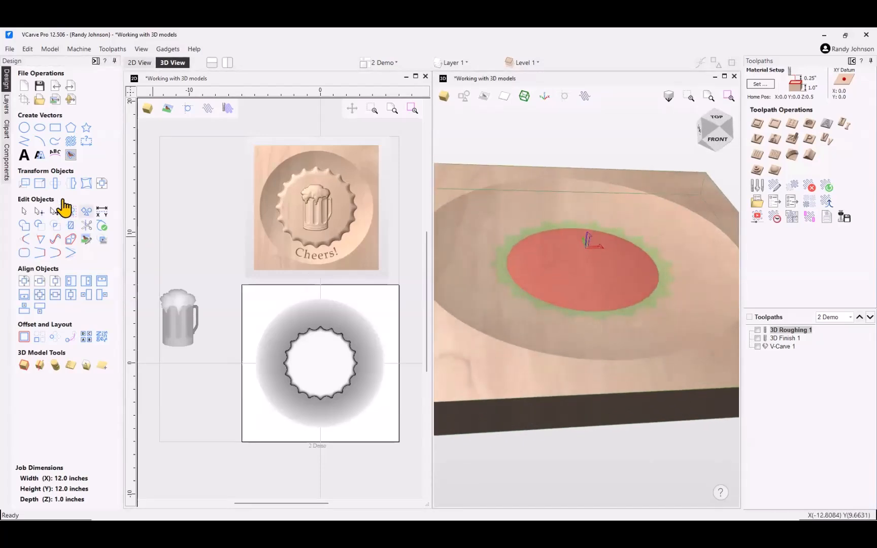
Step: Open the bottle cap's component properties and try the Add combine mode, viewing the cap against the slab from a low angle
click(7, 168)
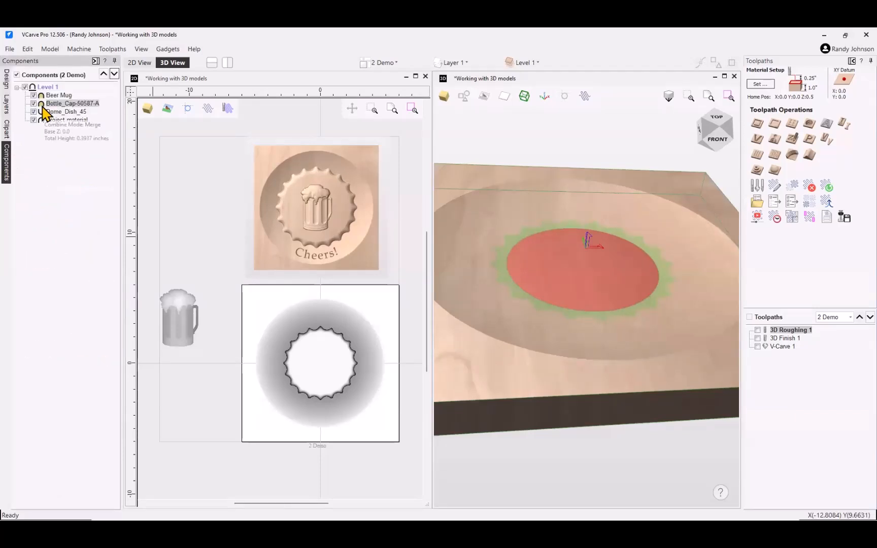
double_click(44, 104)
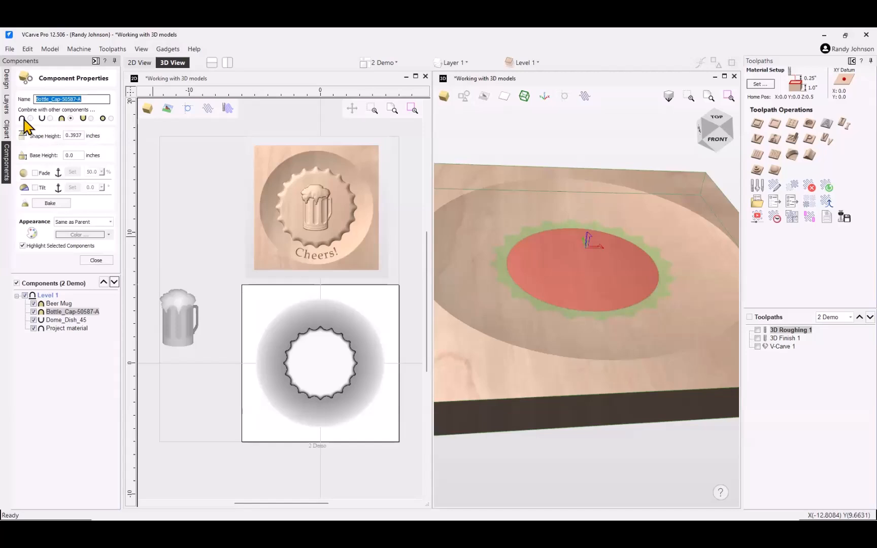
click(30, 118)
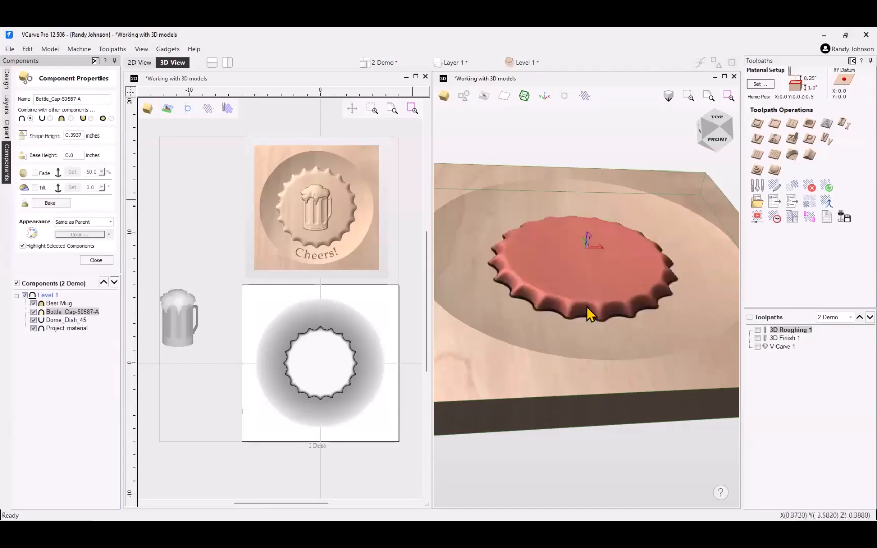
drag(588, 312, 519, 266)
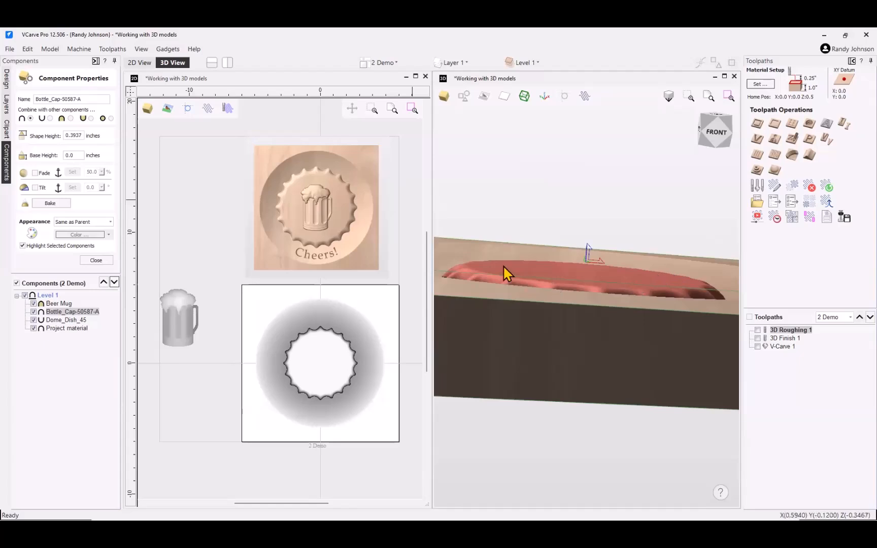
drag(558, 269, 561, 314)
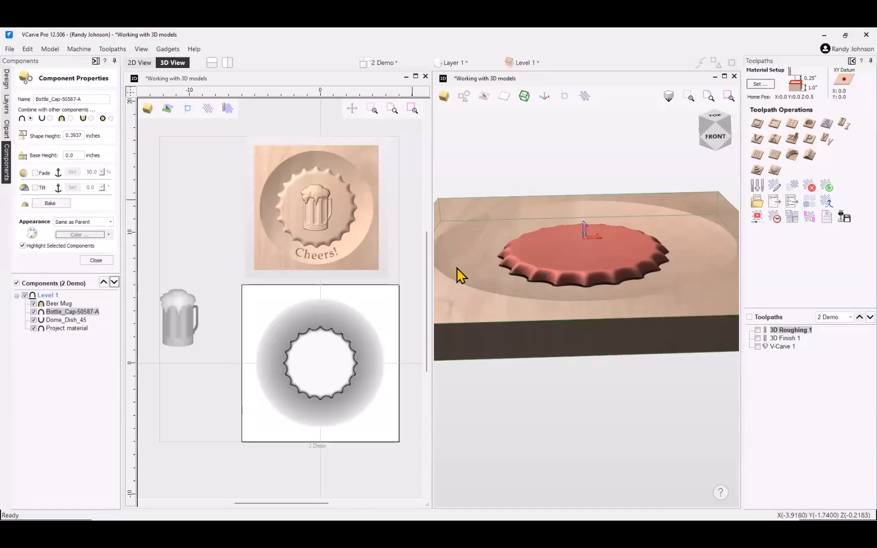
Step: Set the bottle cap's combine mode to Merge and its base height to 0.25 inches
click(67, 119)
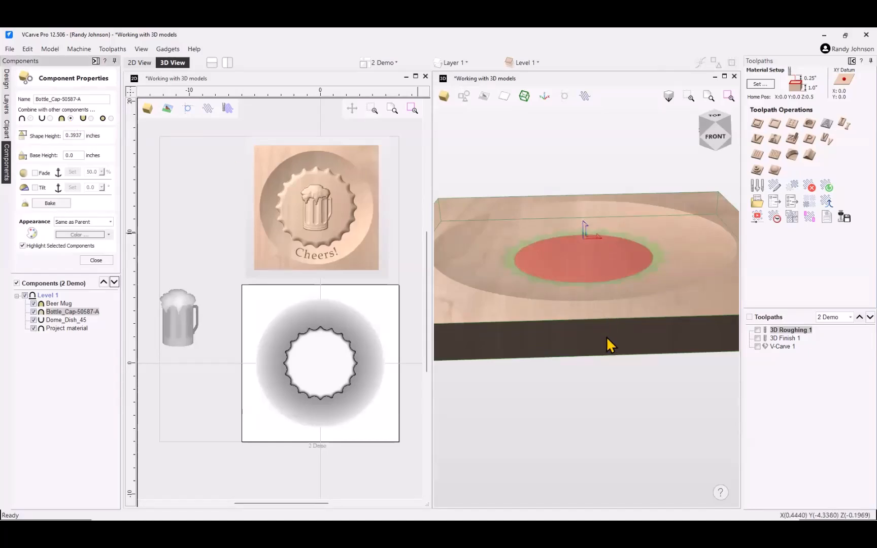
drag(609, 345, 603, 257)
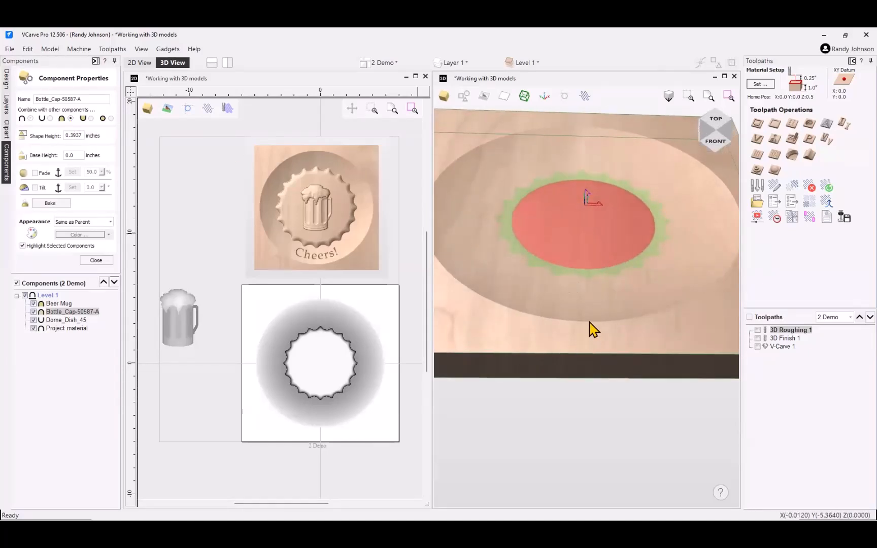
drag(590, 329, 579, 270)
drag(601, 320, 603, 322)
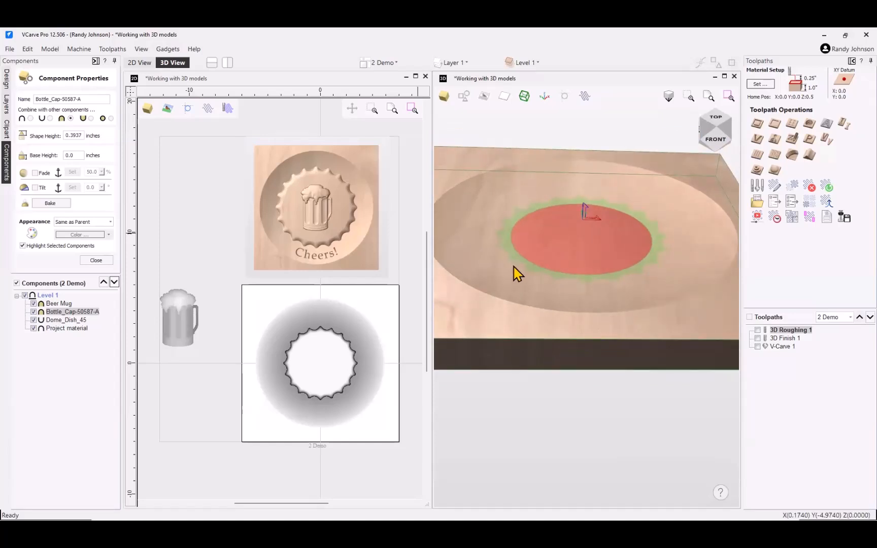
click(83, 156)
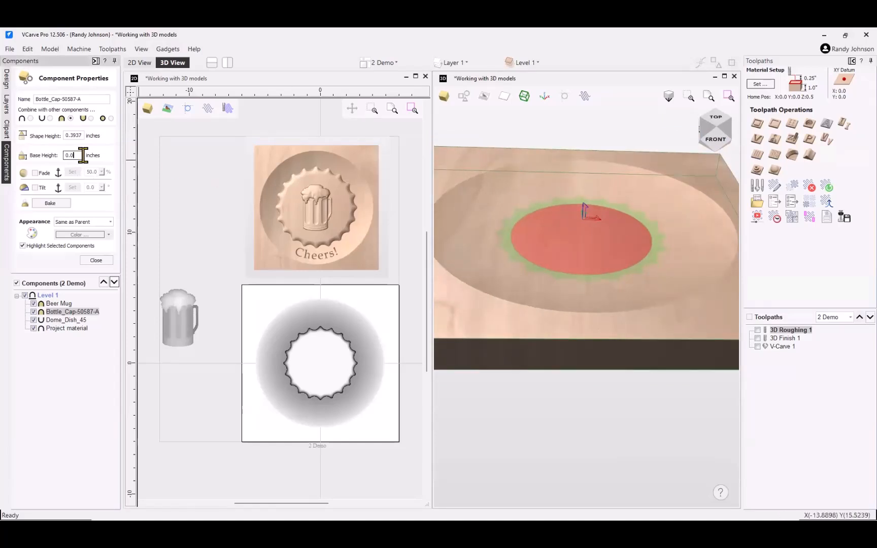
drag(83, 156, 49, 158)
text(.25)
key(Tab)
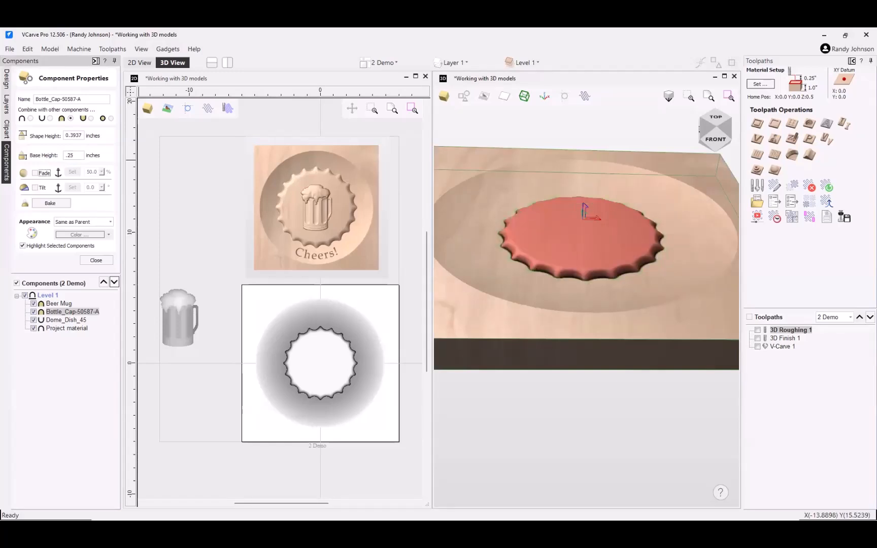
drag(566, 406, 562, 344)
scroll(562, 344, down, 1)
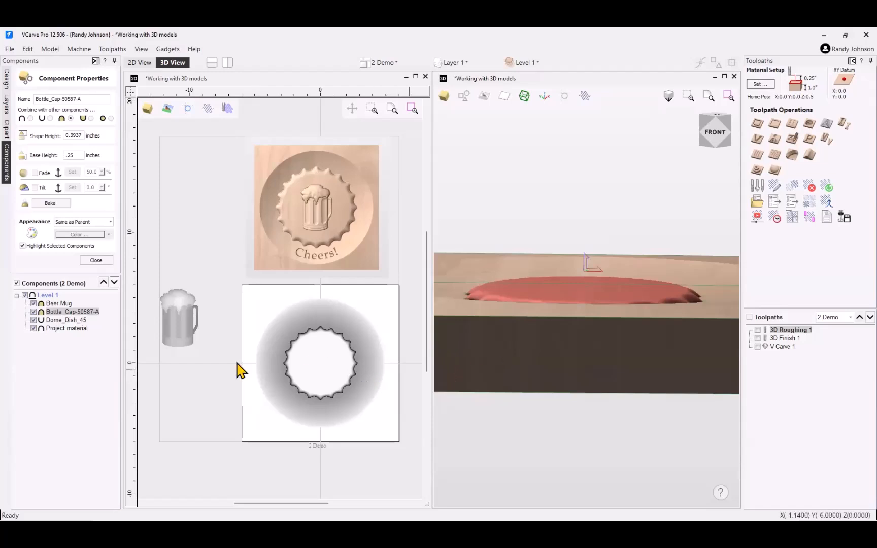
Step: Extract a cross-section profile through the slab's center from X -6 to X 6, move it near the slab's upper edge and deselect it
click(7, 79)
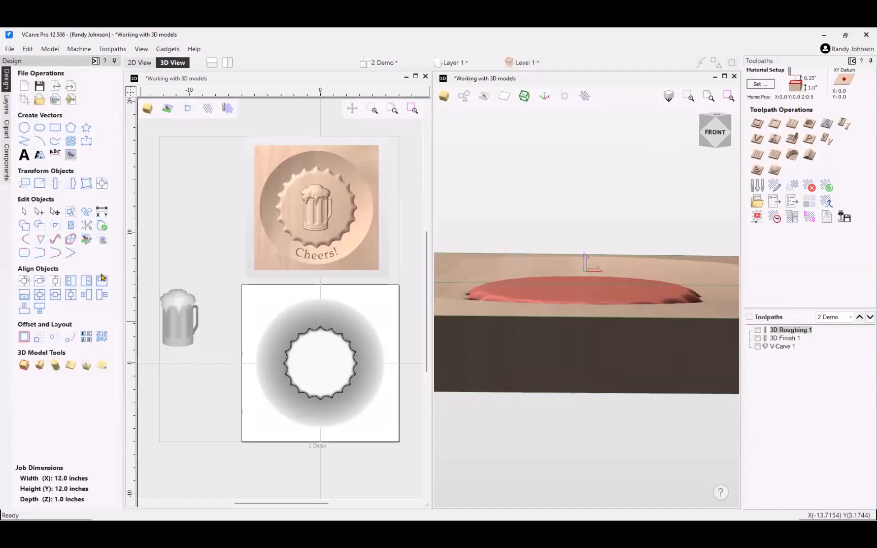
click(216, 364)
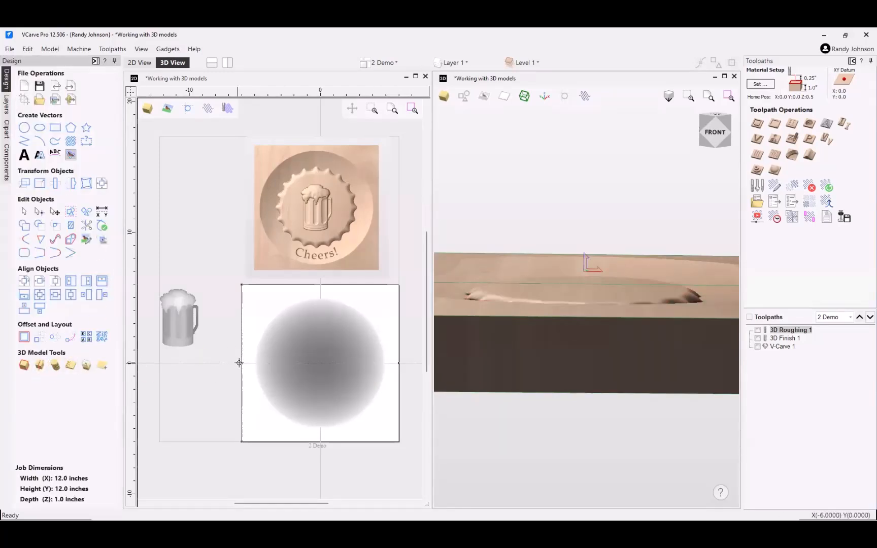
drag(239, 363, 400, 364)
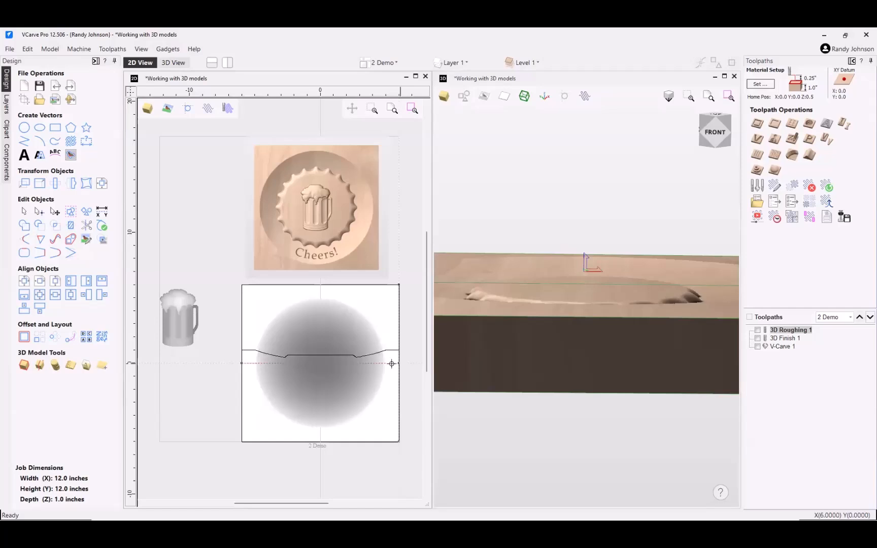
click(198, 398)
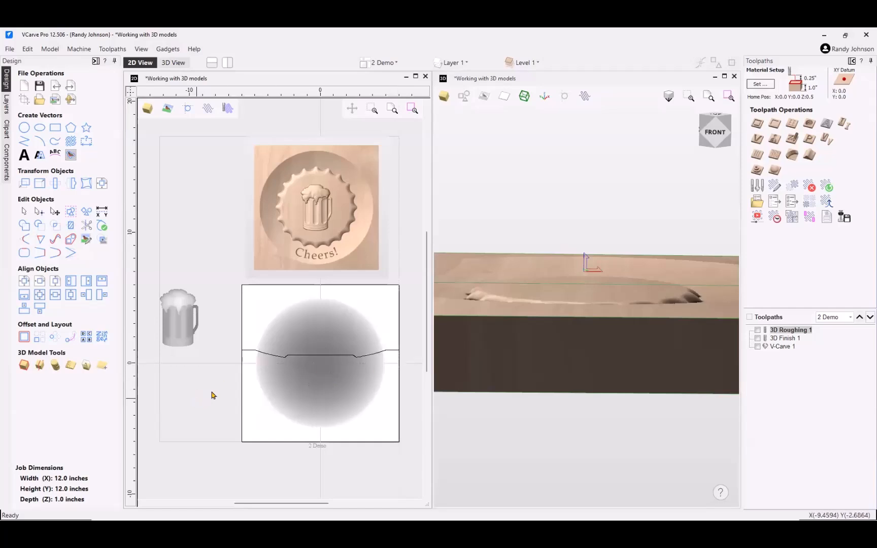
click(318, 357)
drag(315, 354, 320, 292)
scroll(320, 291, up, 3)
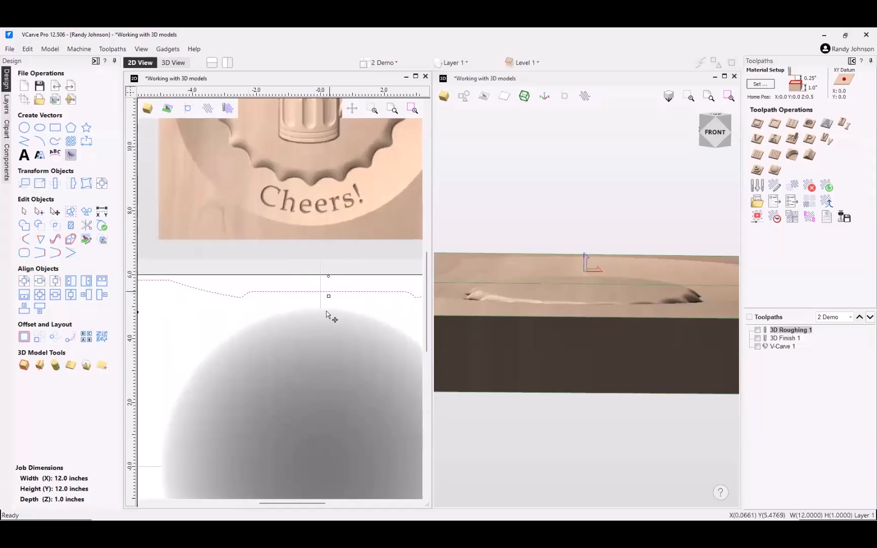
scroll(329, 317, down, 4)
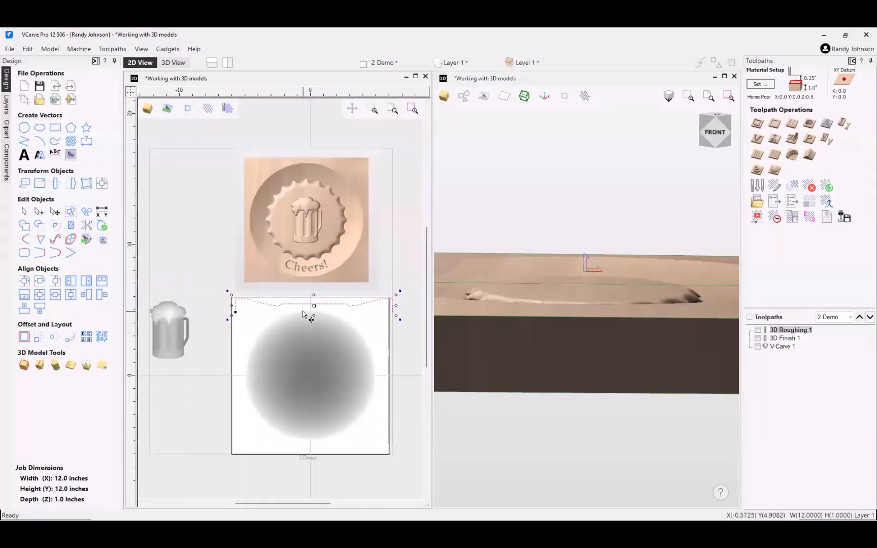
click(410, 340)
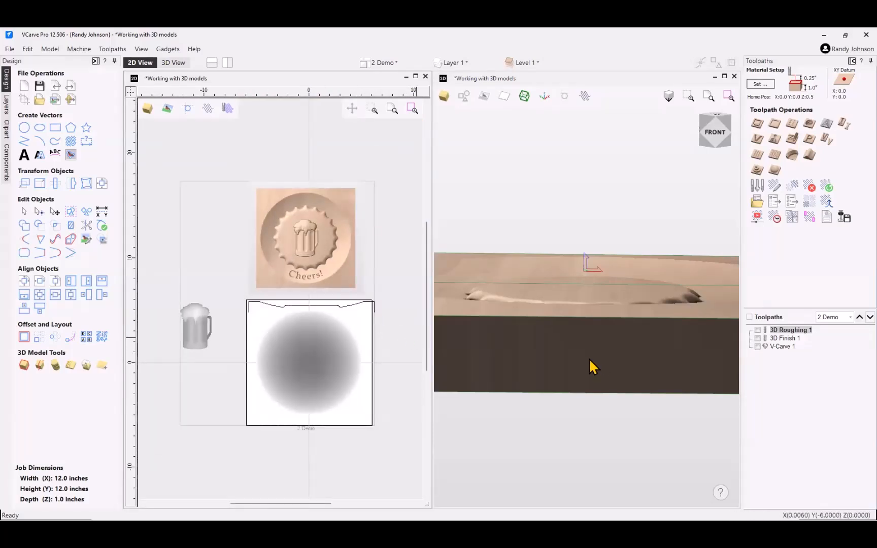
Step: Examine the merged bottle cap inside the dish from above and from a low front angle
scroll(587, 353, down, 2)
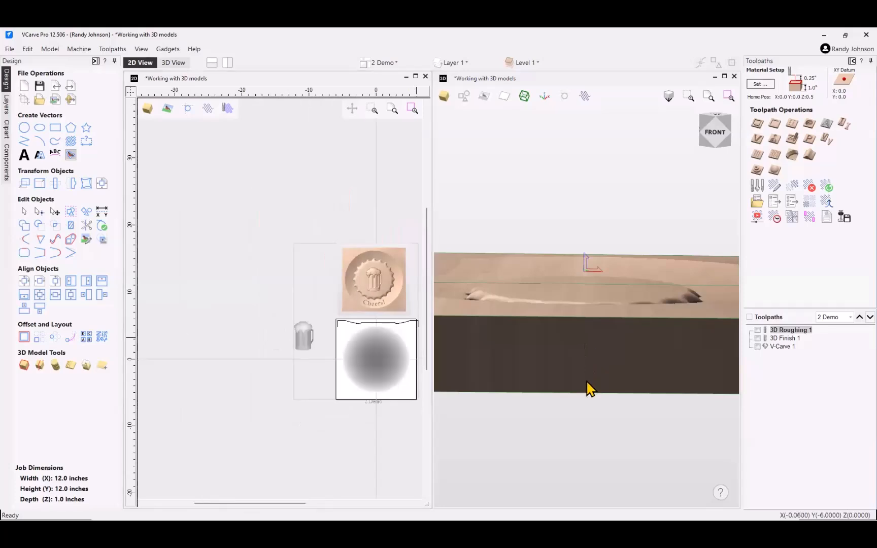
drag(588, 380, 587, 409)
scroll(577, 386, down, 3)
drag(571, 341, 626, 405)
scroll(582, 376, up, 5)
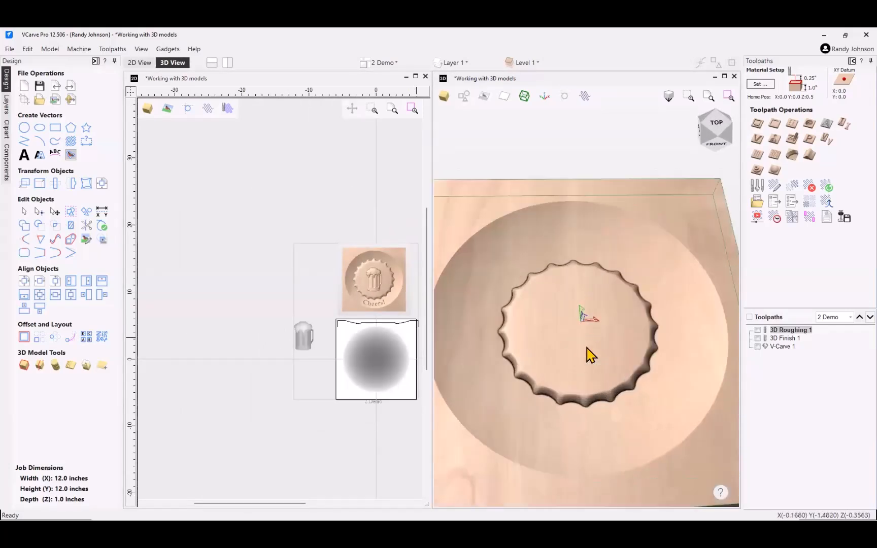
scroll(595, 352, down, 3)
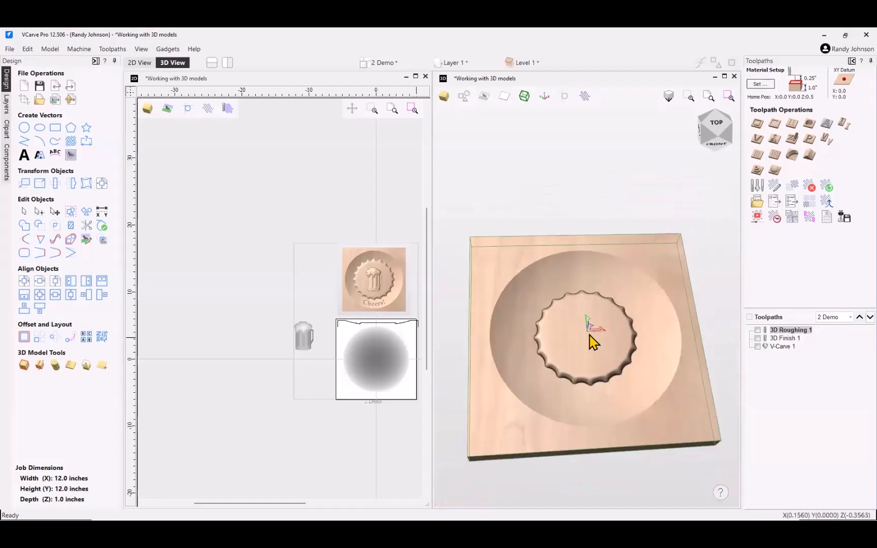
drag(601, 434, 588, 329)
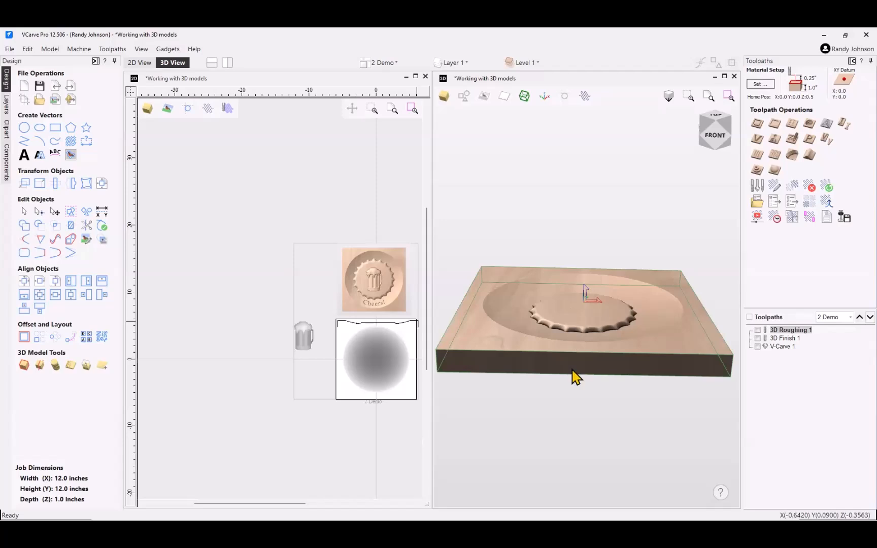
Step: Set the Bottle_Cap-50587-A component's shape height to 0.25 inches
click(6, 165)
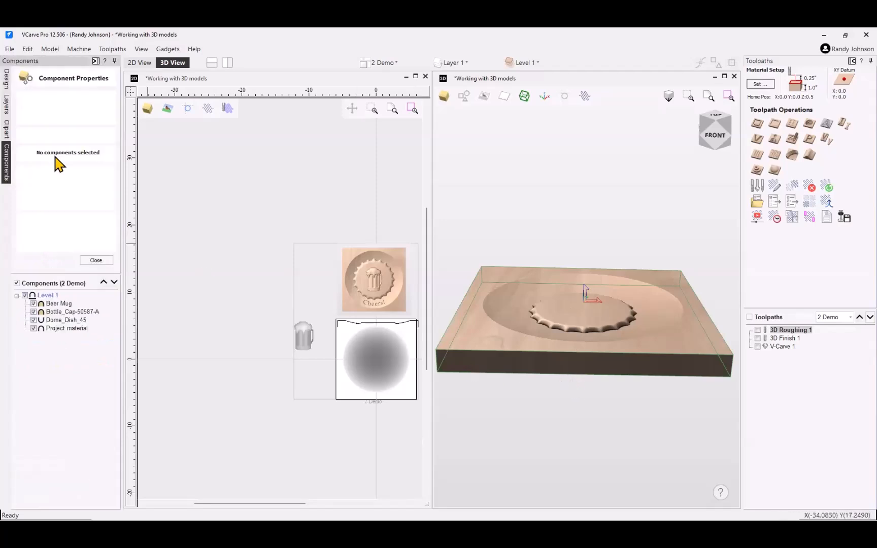
click(66, 312)
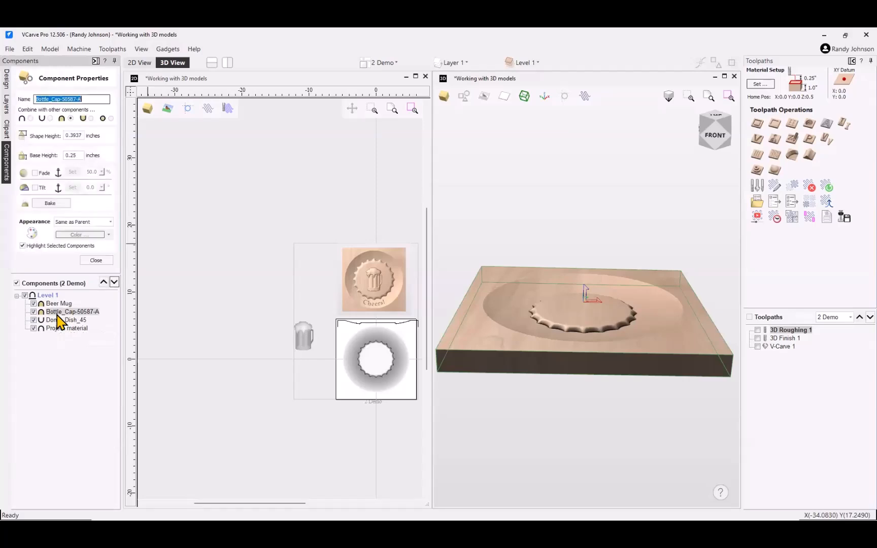
double_click(83, 135)
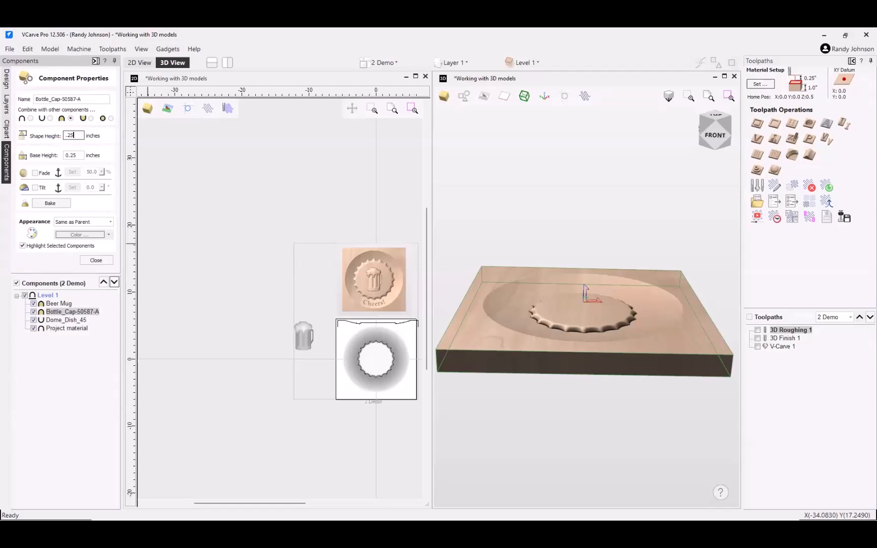
text(.25)
key(Tab)
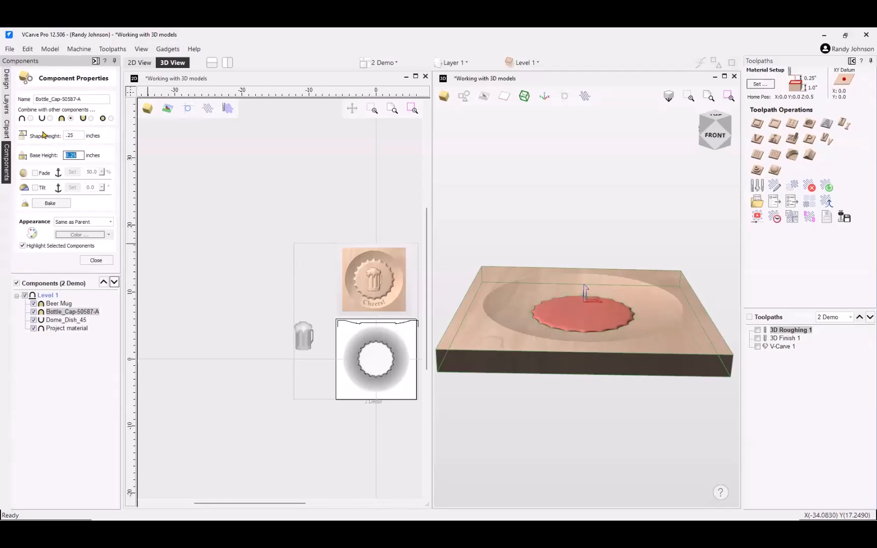
drag(601, 366, 597, 373)
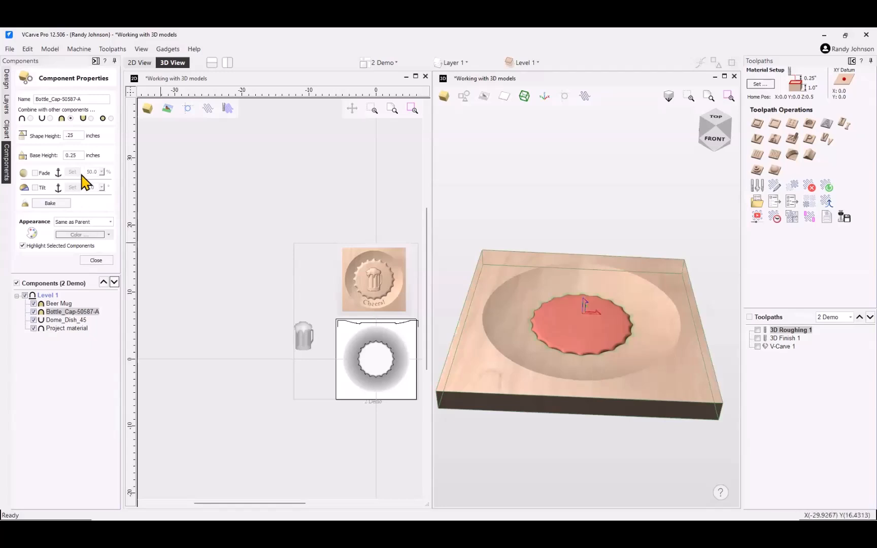
Step: Raise the bottle cap's base height to 0.5 inches and check its edge against the dish
double_click(71, 155)
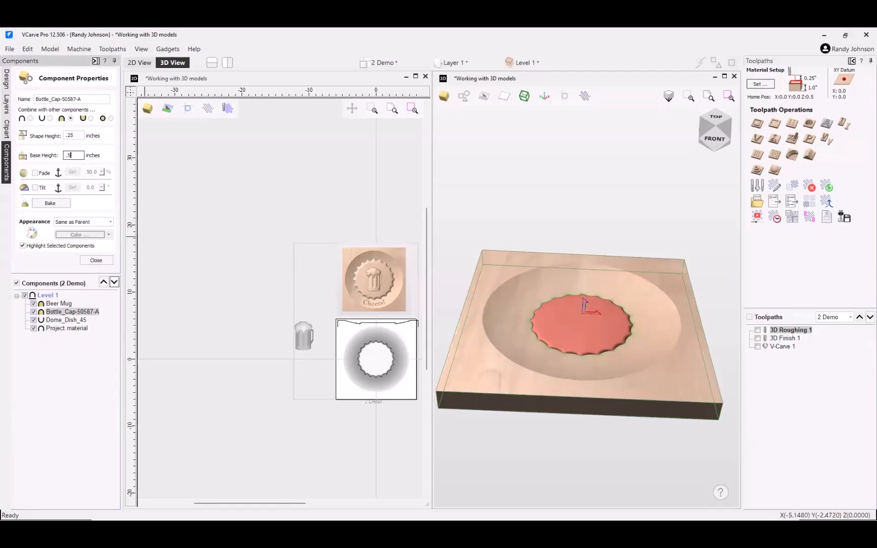
key(Tab)
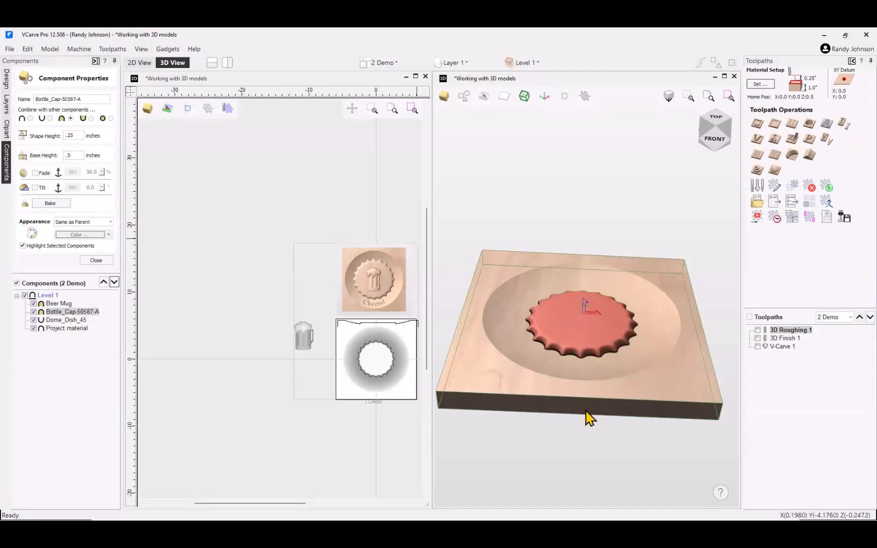
drag(588, 416, 562, 364)
scroll(579, 420, up, 3)
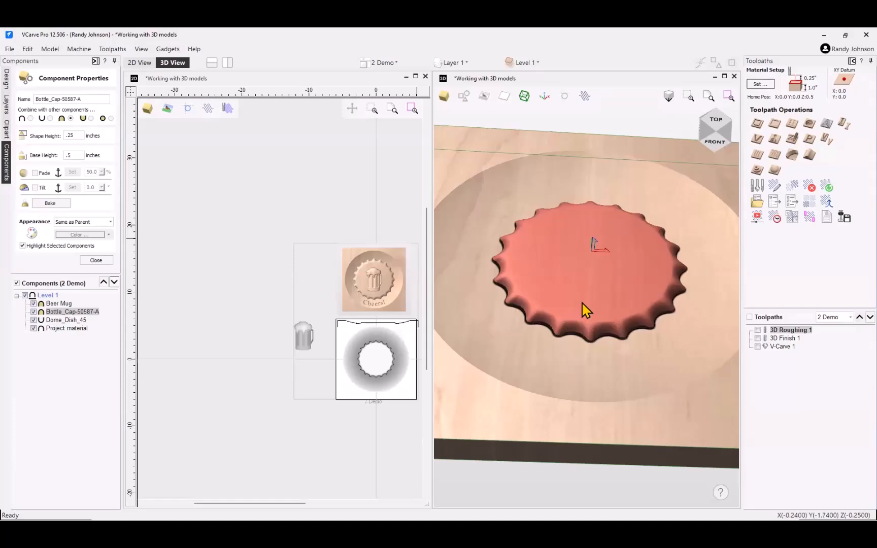
drag(588, 405, 607, 345)
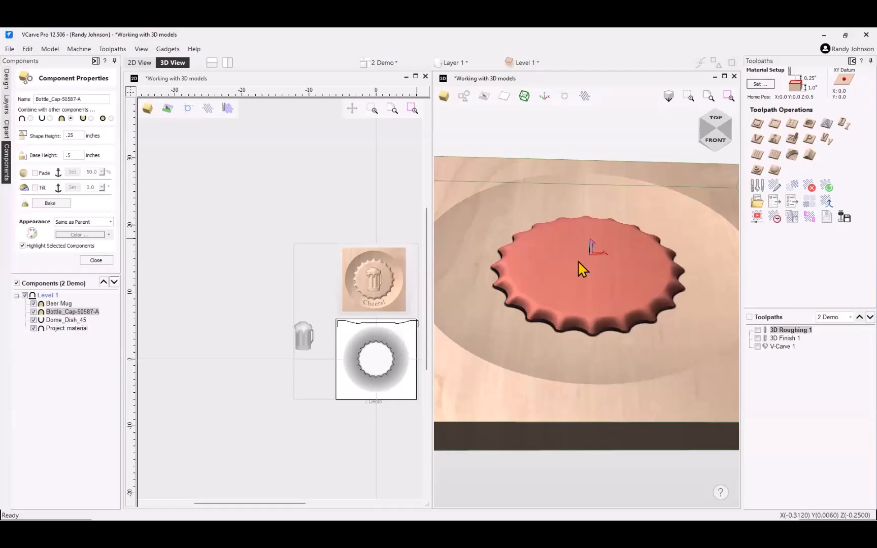
Step: Resize the bottle cap to 7 inches wide with its X and Y proportions linked
click(374, 361)
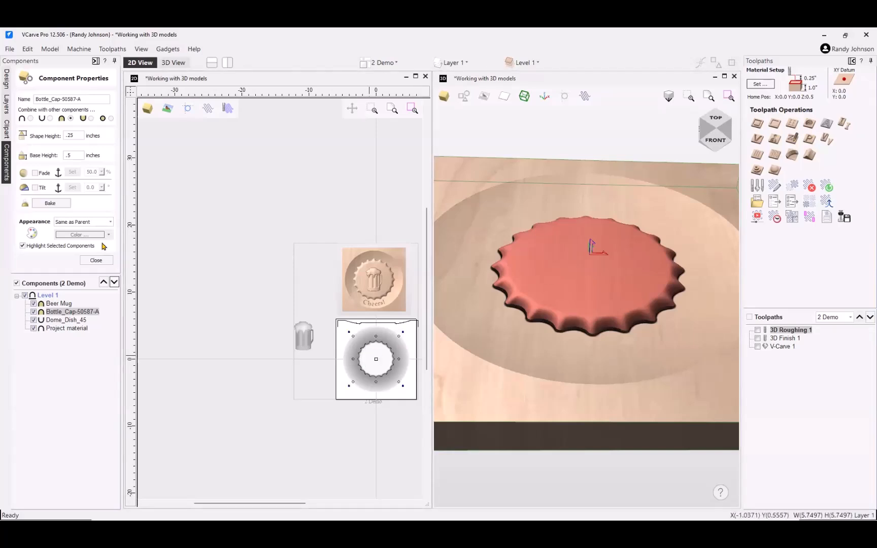
click(96, 260)
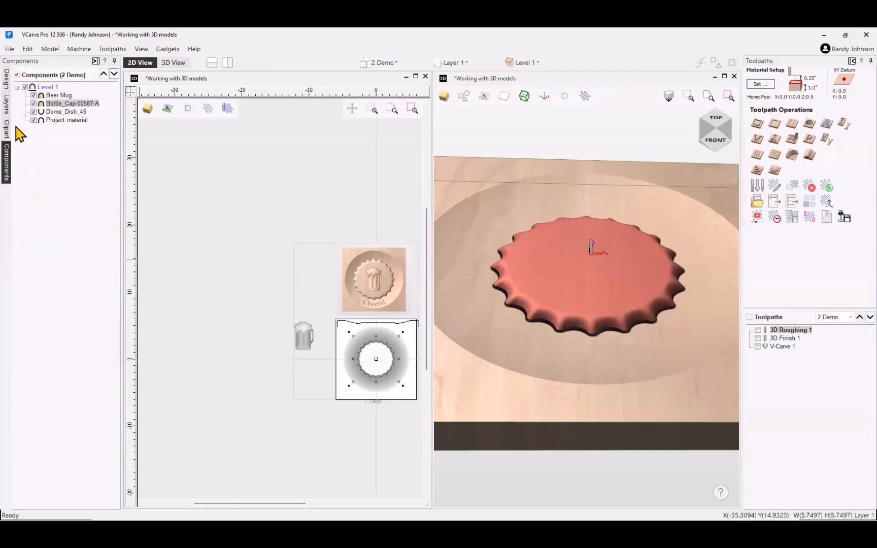
click(5, 84)
click(40, 188)
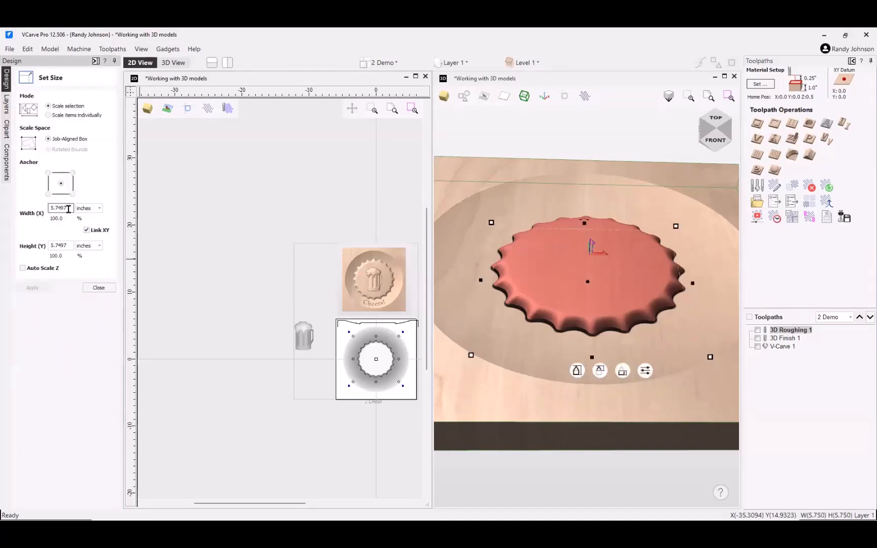
drag(69, 208, 19, 207)
text(7)
key(Tab)
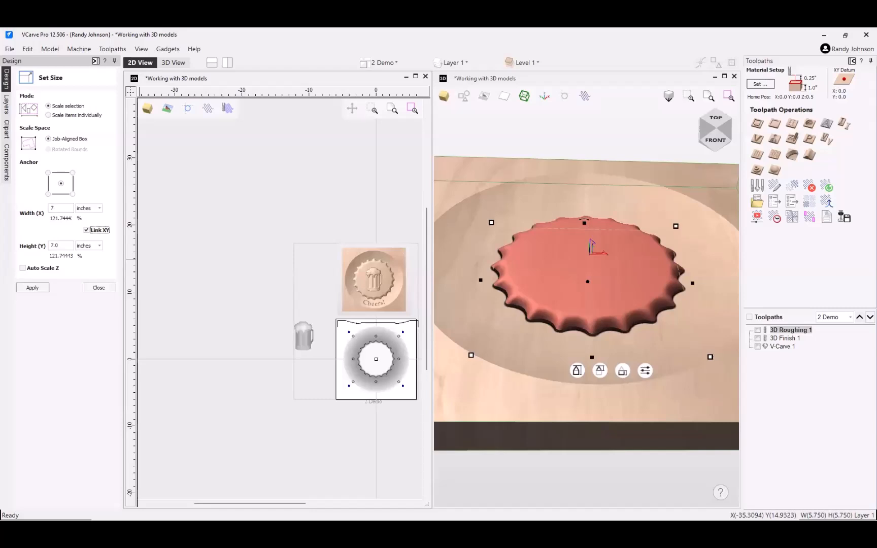
click(30, 289)
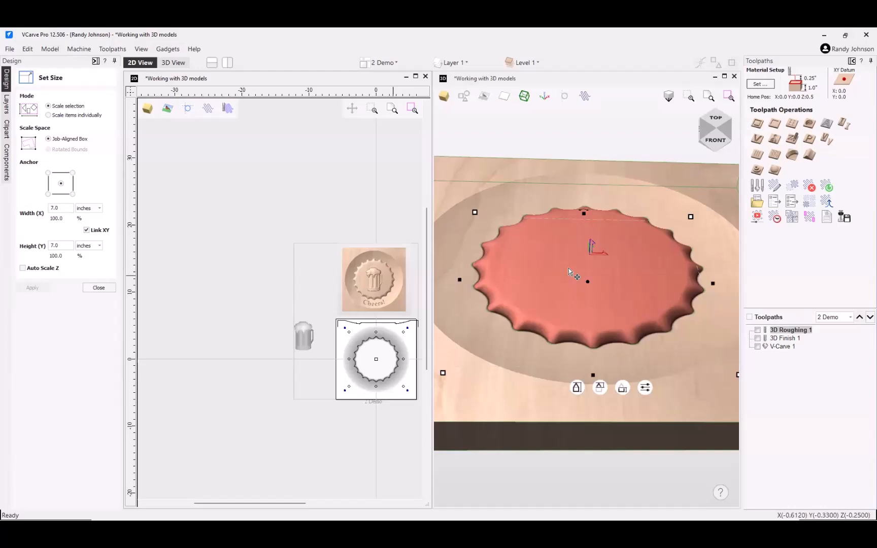
click(106, 289)
Step: Center the beer mug on the slab and change its combine mode to Add
click(303, 343)
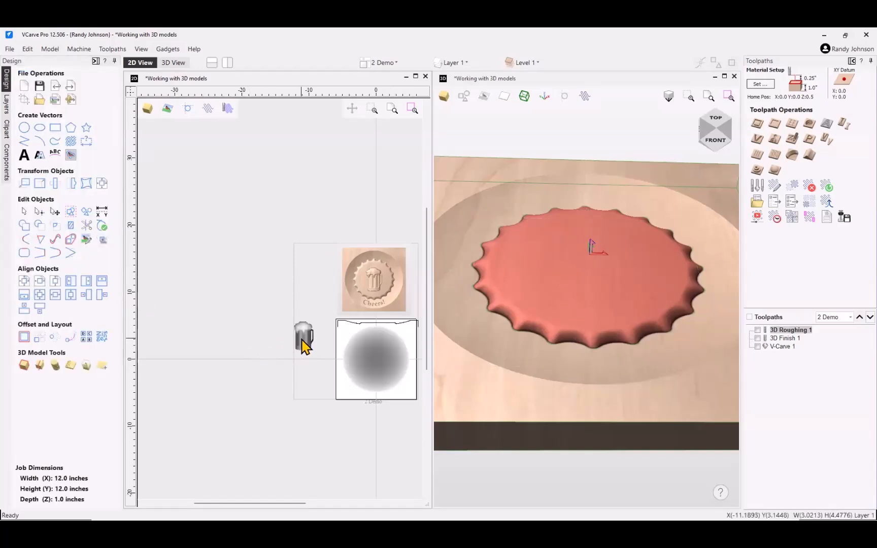
click(23, 283)
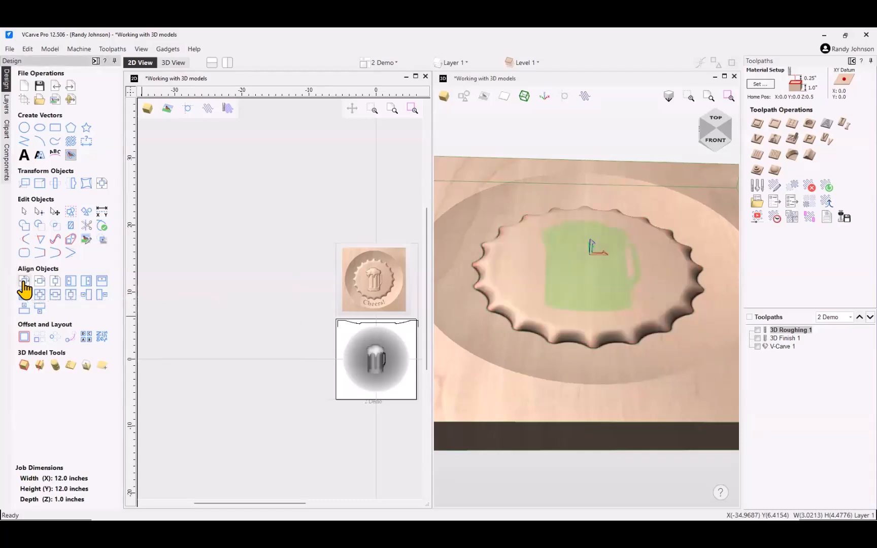
click(8, 172)
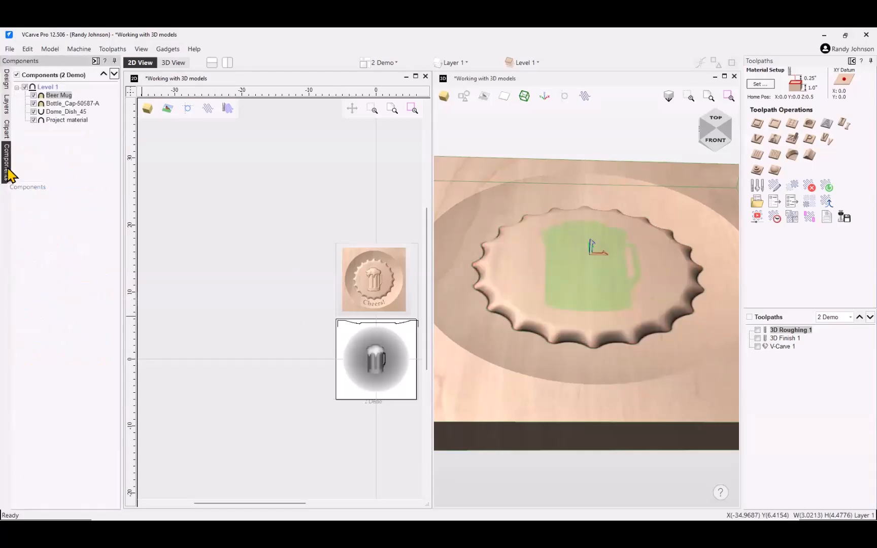
right_click(43, 103)
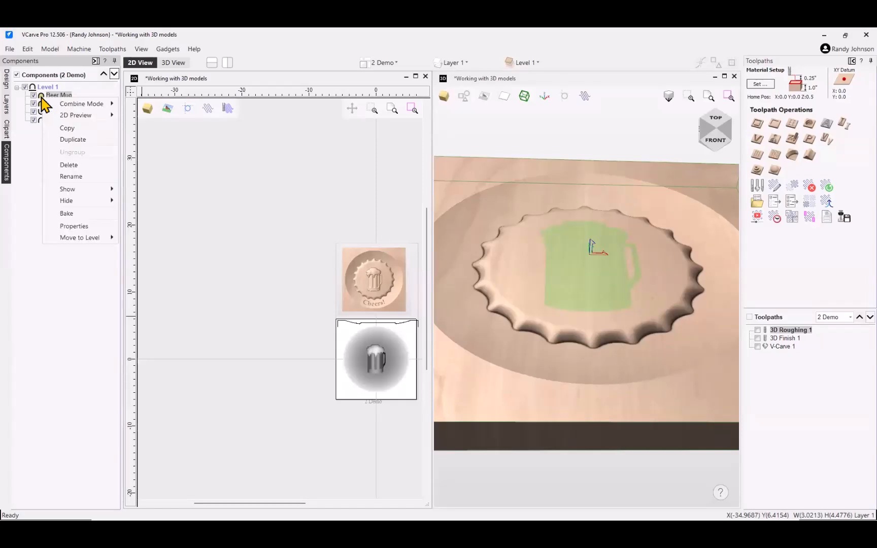
mouse_move(82, 103)
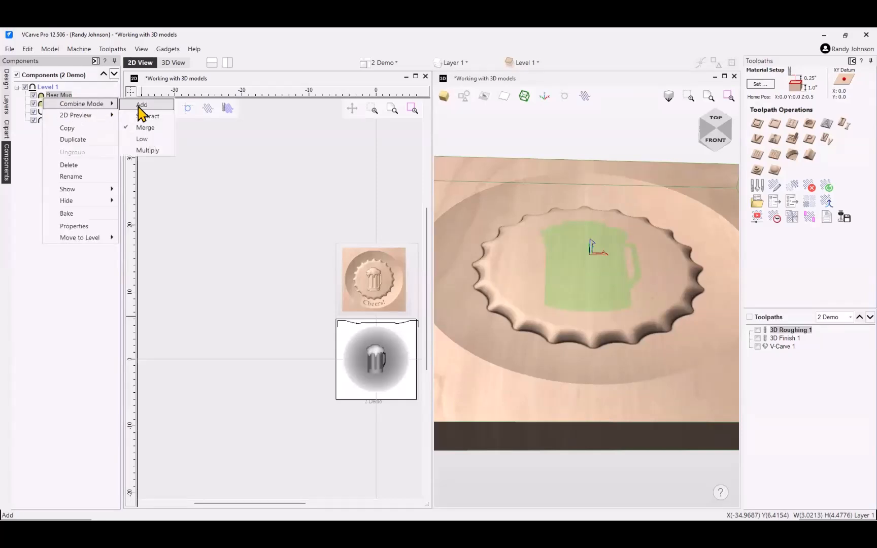
click(139, 109)
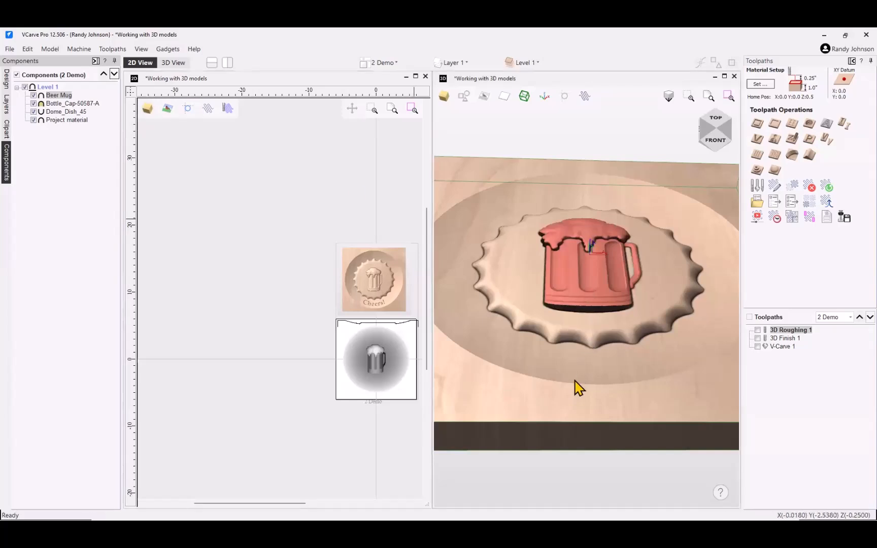
Step: Resize the beer mug proportionally, trying a height of 3 inches before settling on 3.5 inches
drag(575, 378, 554, 419)
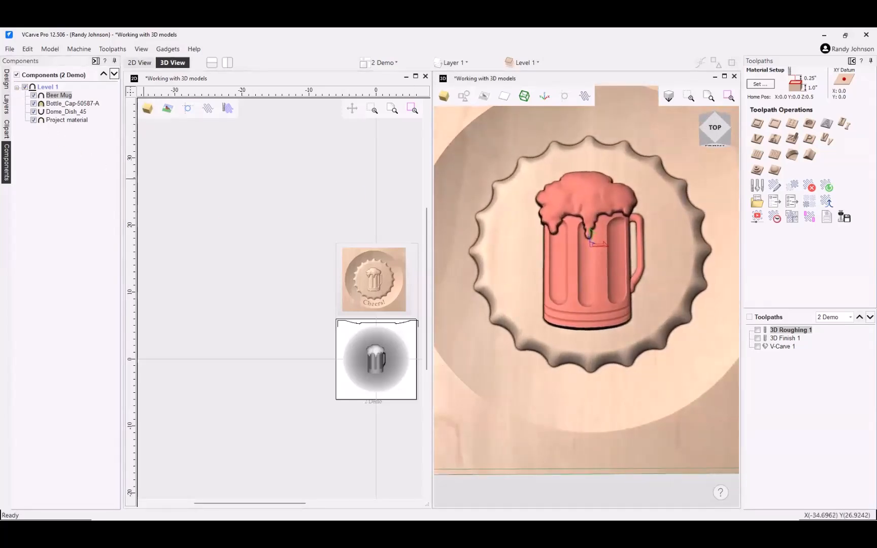
click(7, 82)
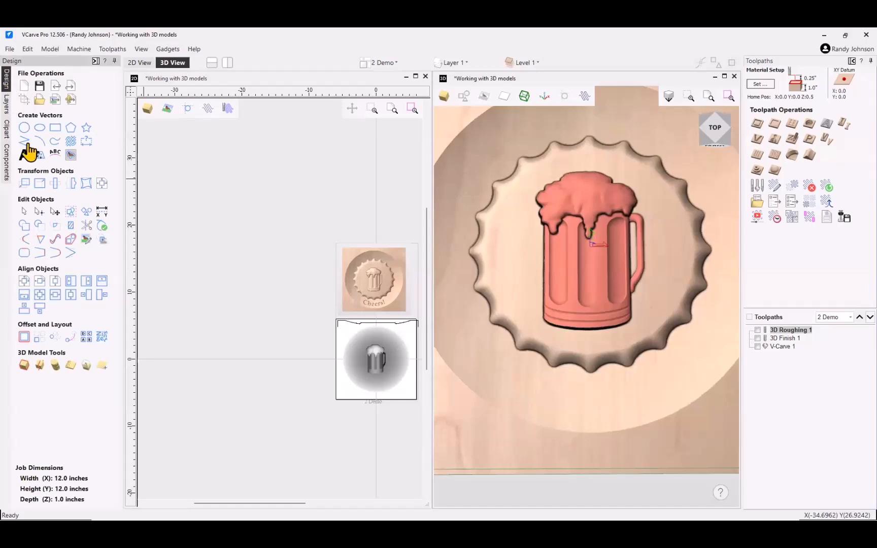
click(40, 185)
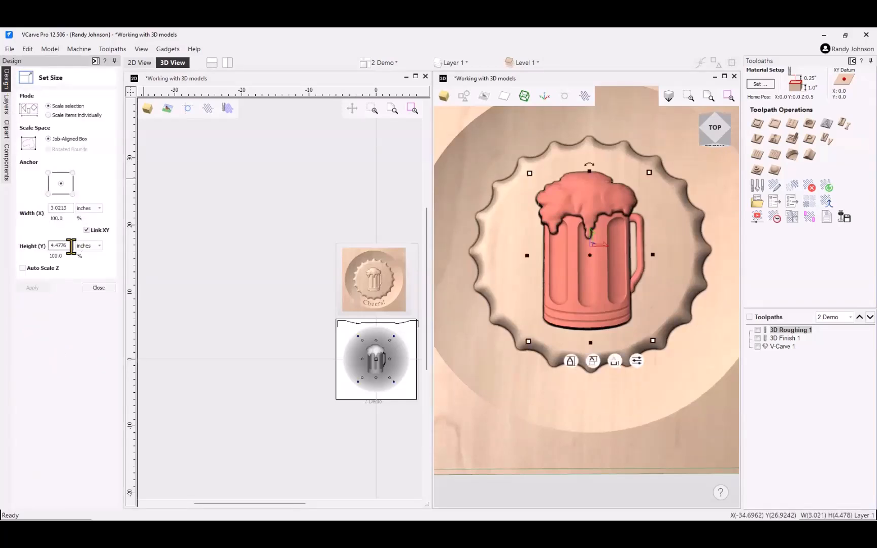
drag(71, 246, 44, 248)
text(3)
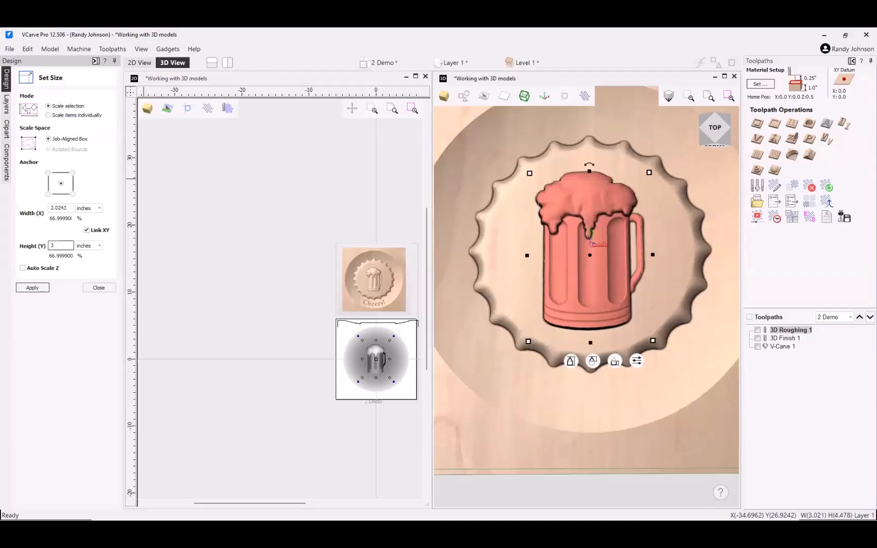
click(39, 290)
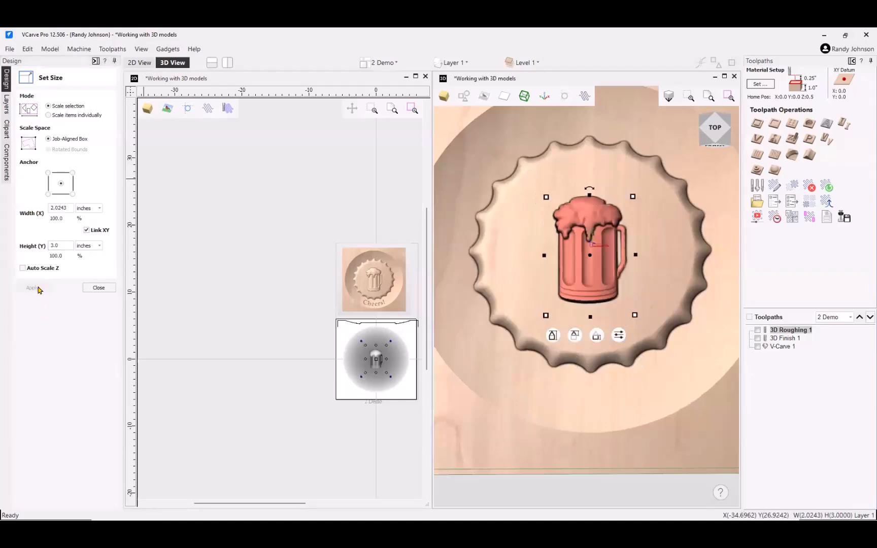
click(62, 246)
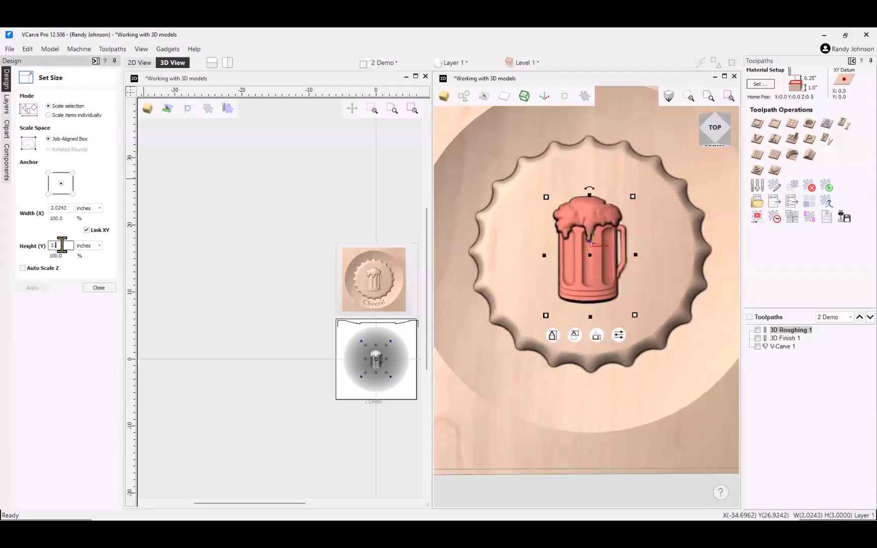
text(5)
click(37, 290)
click(100, 288)
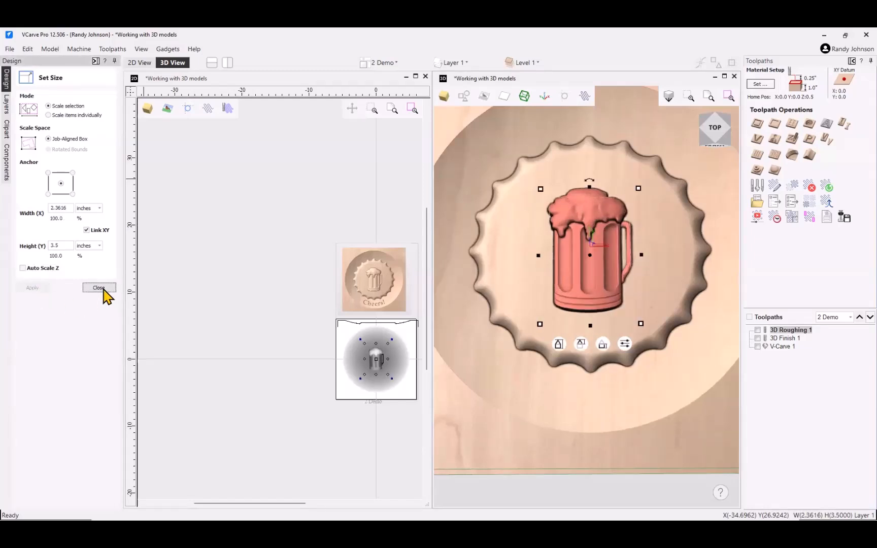
Step: Open the Beer Mug's component properties and the material setup to compare the model thickness with the material
click(231, 297)
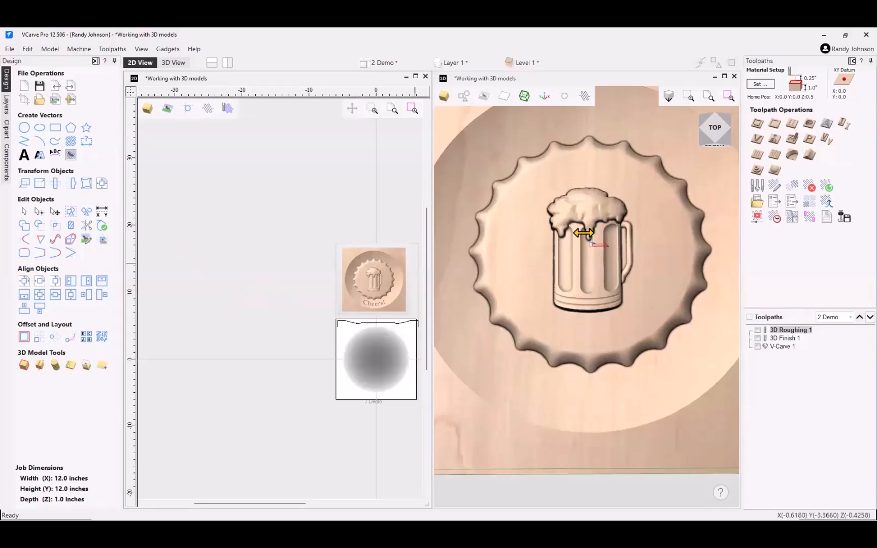
drag(580, 427, 589, 284)
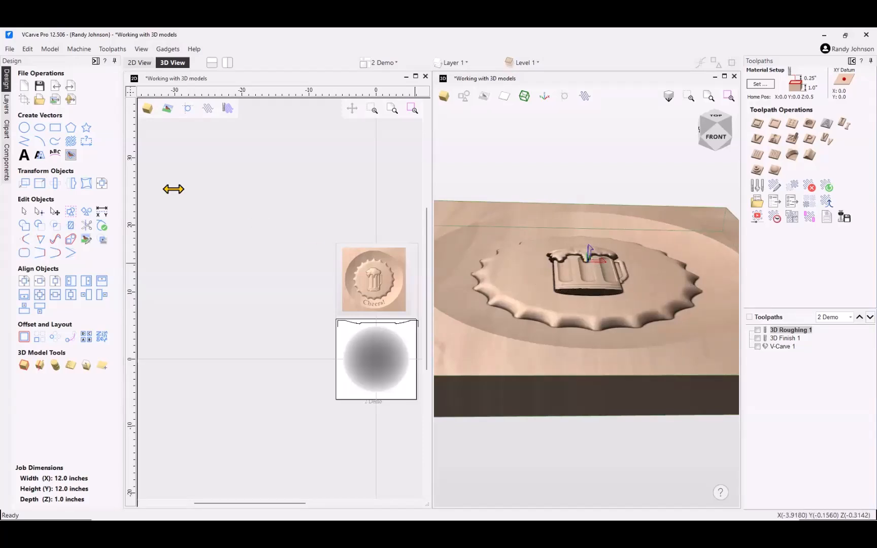
click(6, 163)
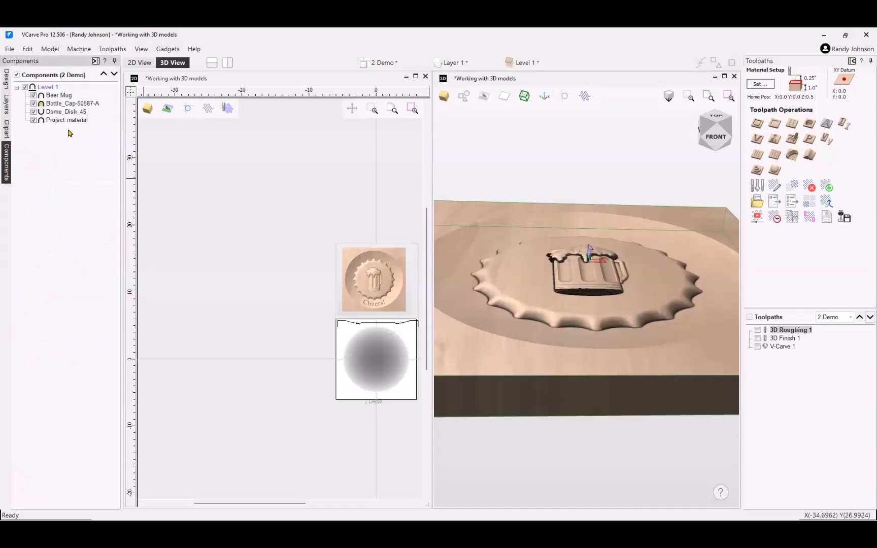
double_click(54, 95)
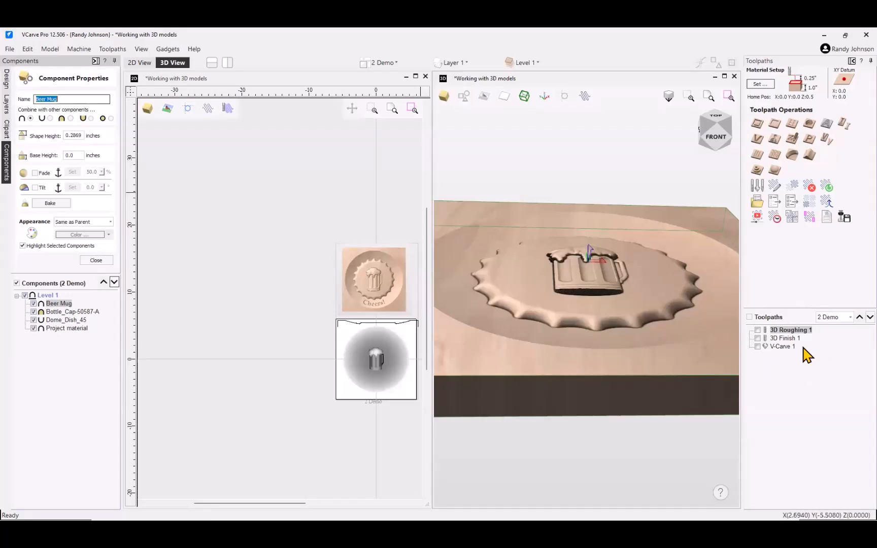
click(760, 84)
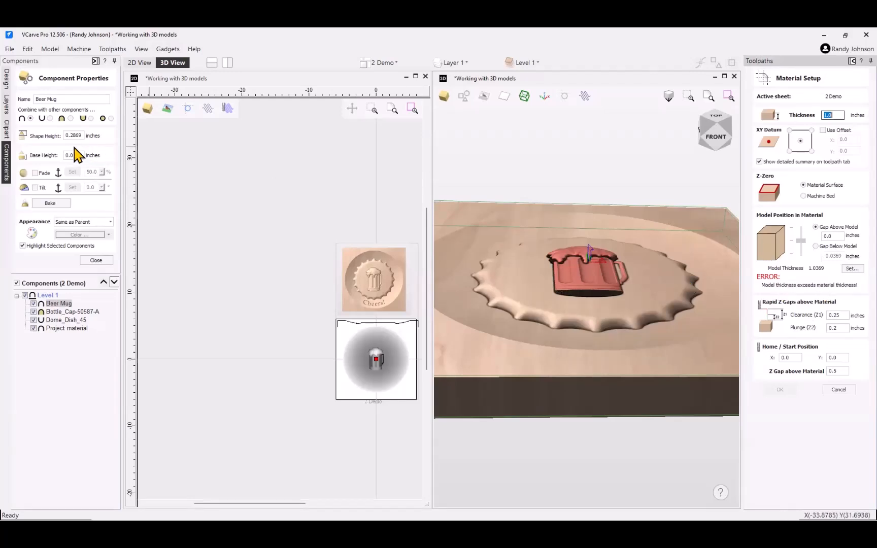
Step: Set the Beer Mug's shape height to 0.25 inches, accept the material setup and inspect the mug on the cap
double_click(75, 135)
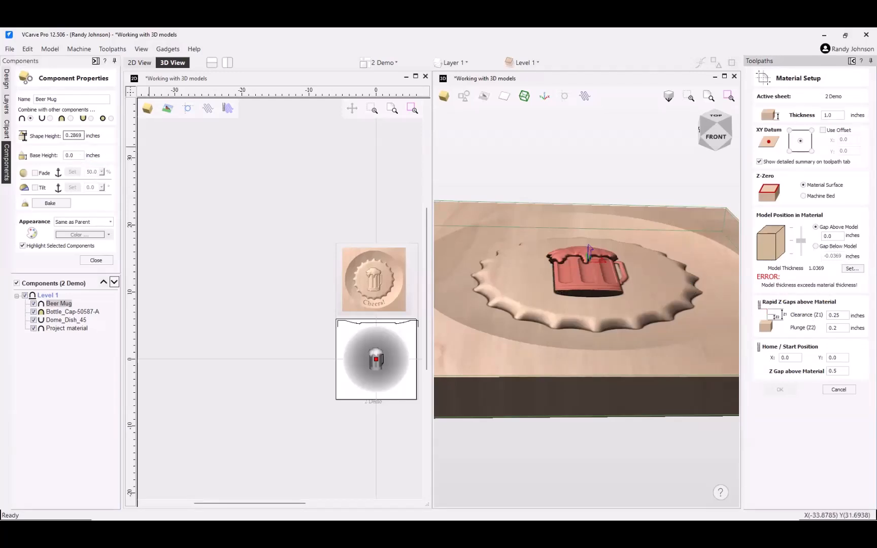
key(BackSpace)
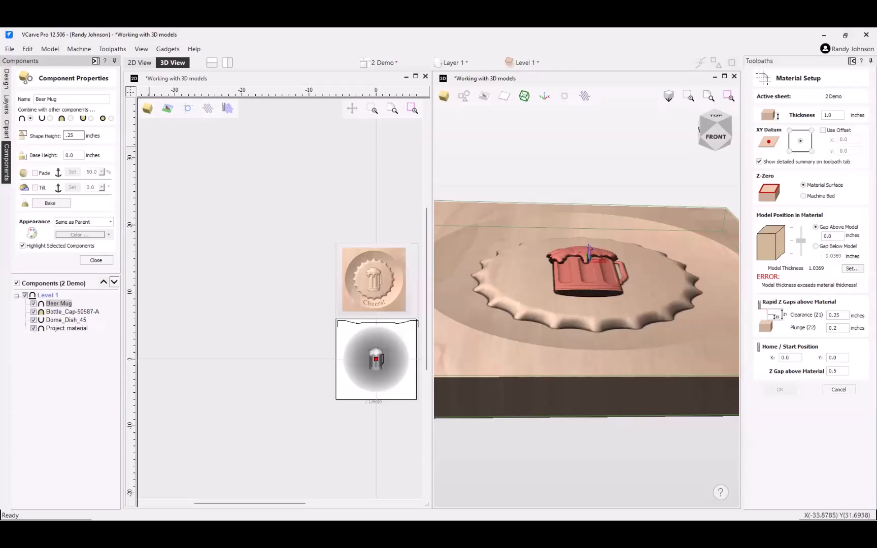
key(Return)
key(Tab)
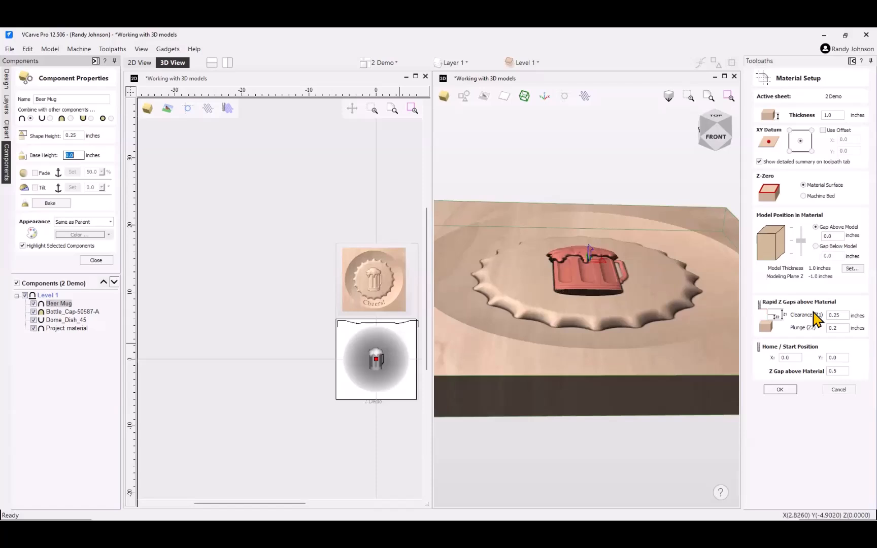
click(99, 261)
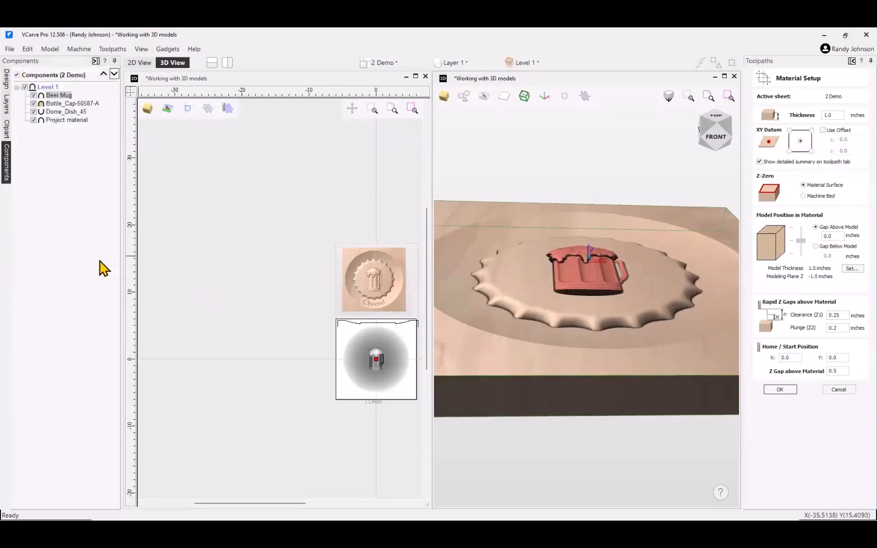
click(781, 390)
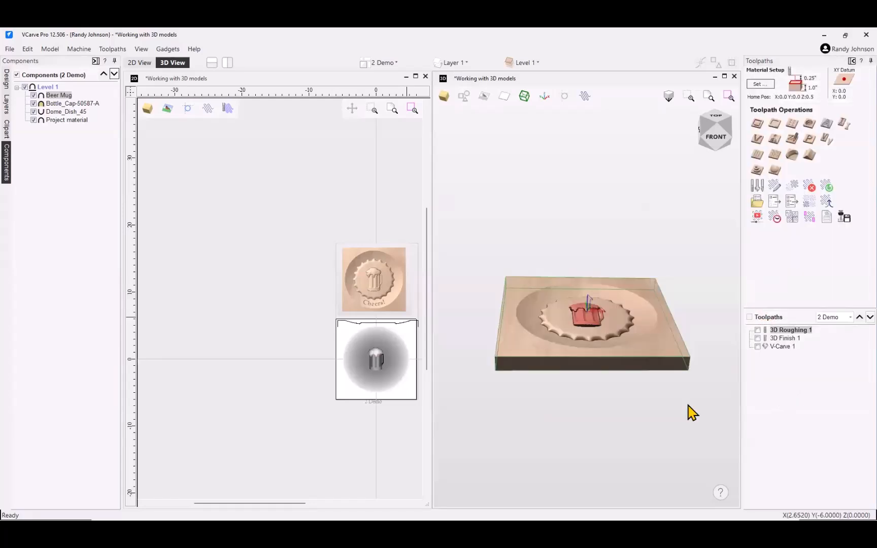
drag(574, 385, 545, 402)
drag(619, 392, 607, 372)
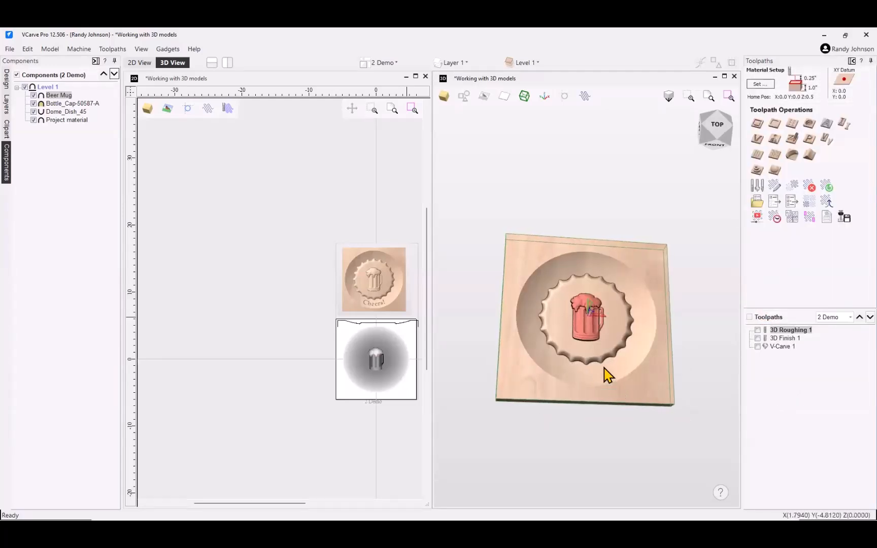
drag(543, 363, 656, 382)
scroll(595, 332, up, 5)
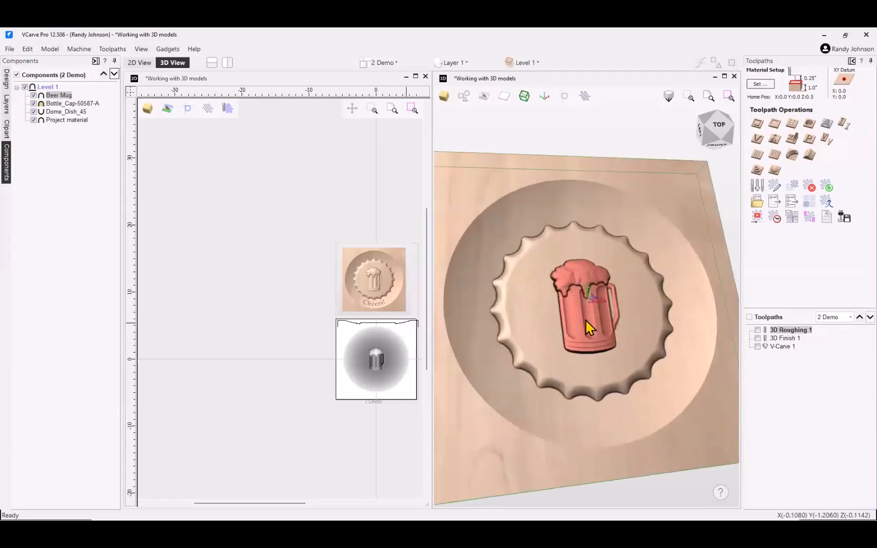
scroll(597, 352, up, 2)
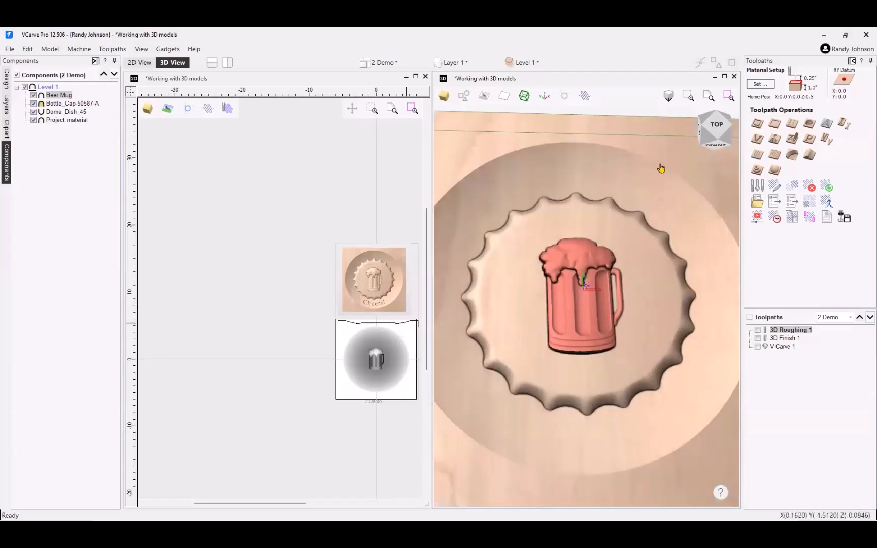
Step: Create the text "Cheers!" in Book Antiqua, centre-aligned and 0.75 inches high, over the lower part of the dish
click(7, 80)
click(228, 243)
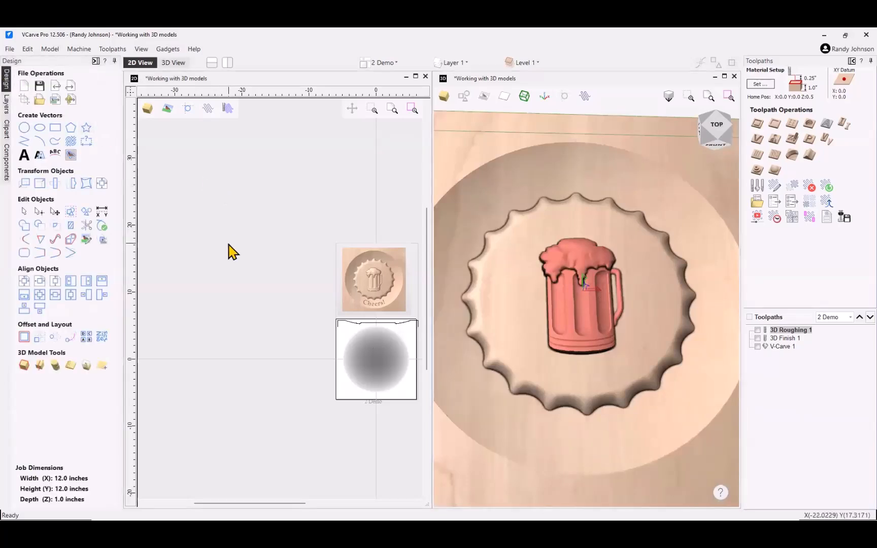
scroll(227, 242, down, 2)
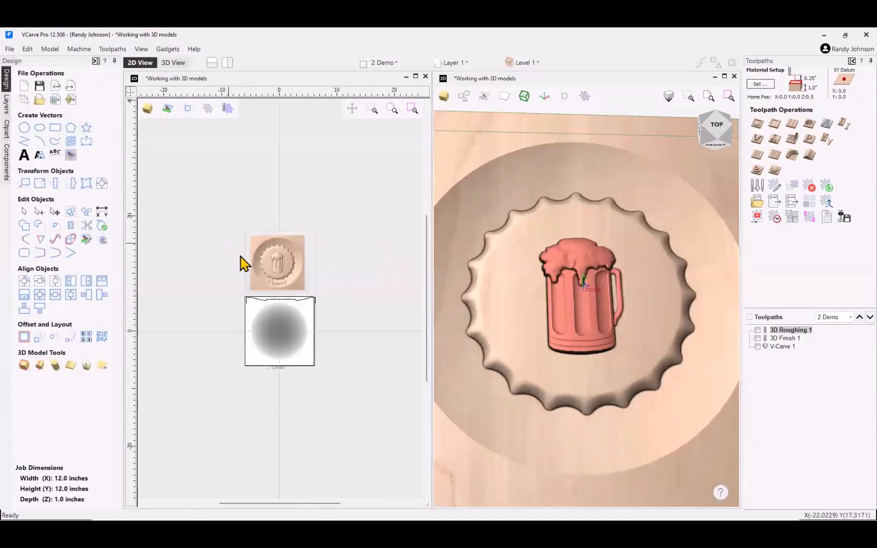
click(23, 155)
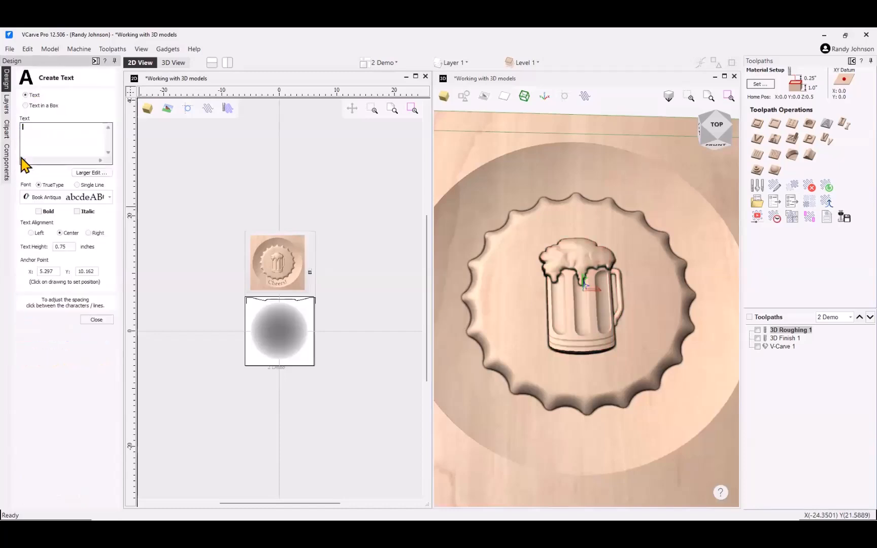
click(276, 351)
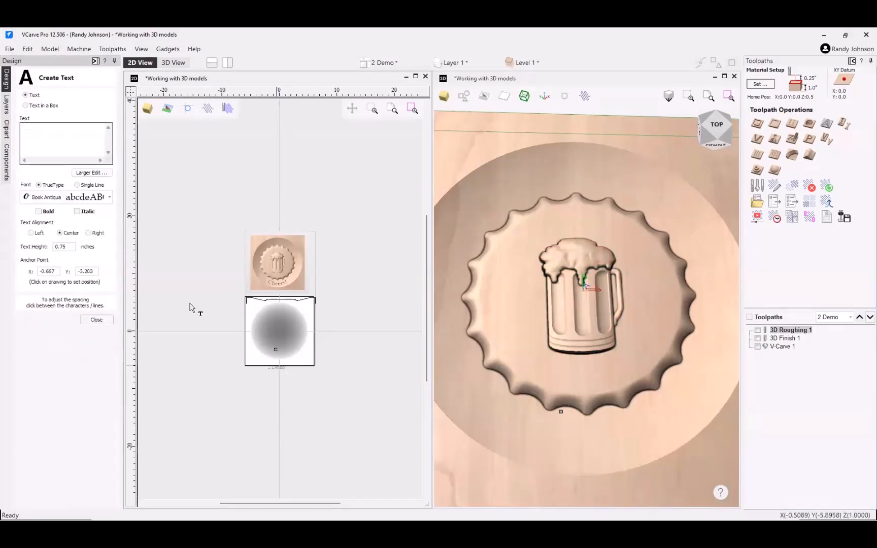
click(55, 136)
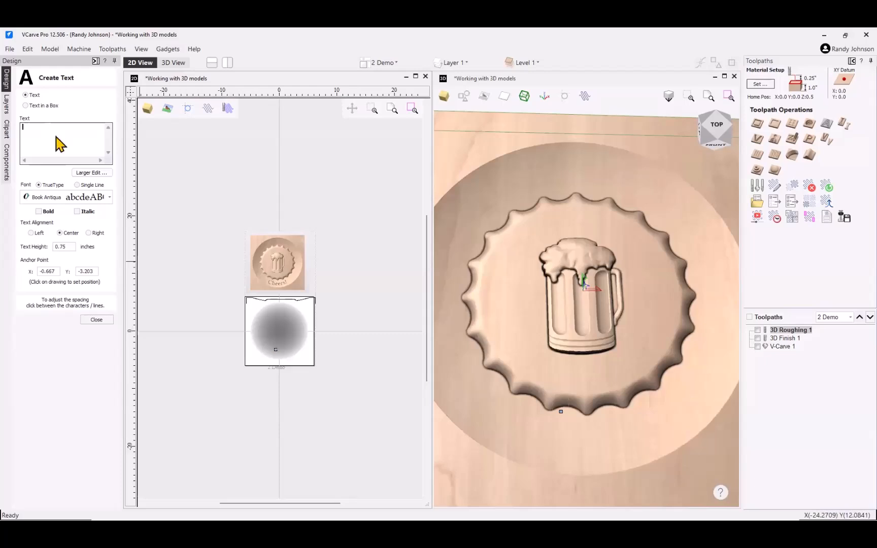
text(C)
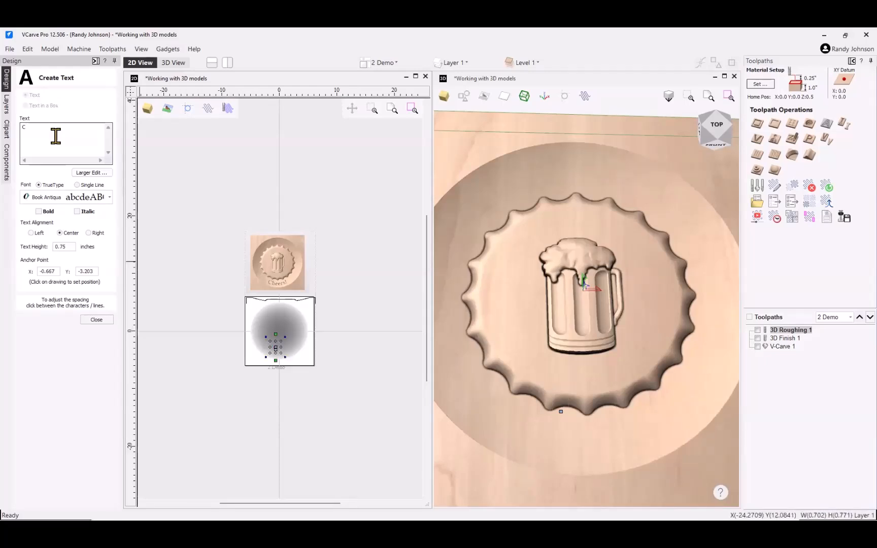
text(heers!)
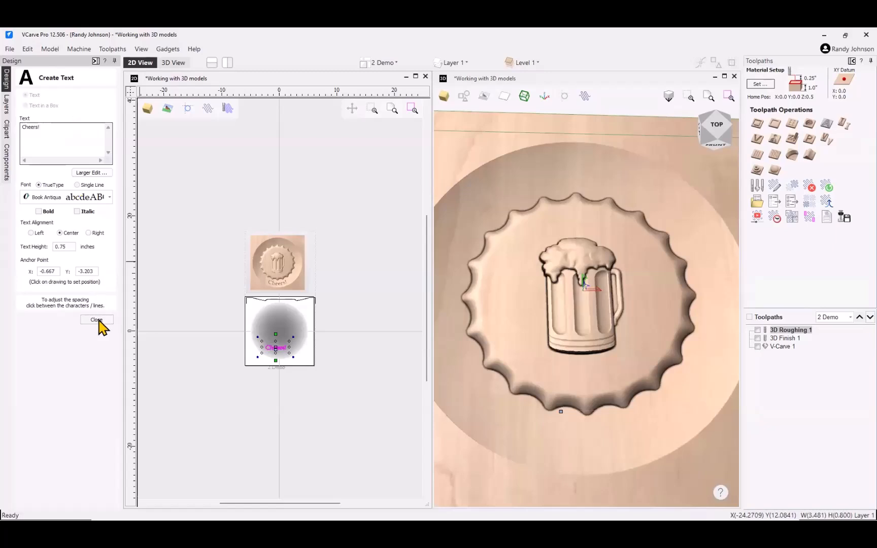
click(98, 321)
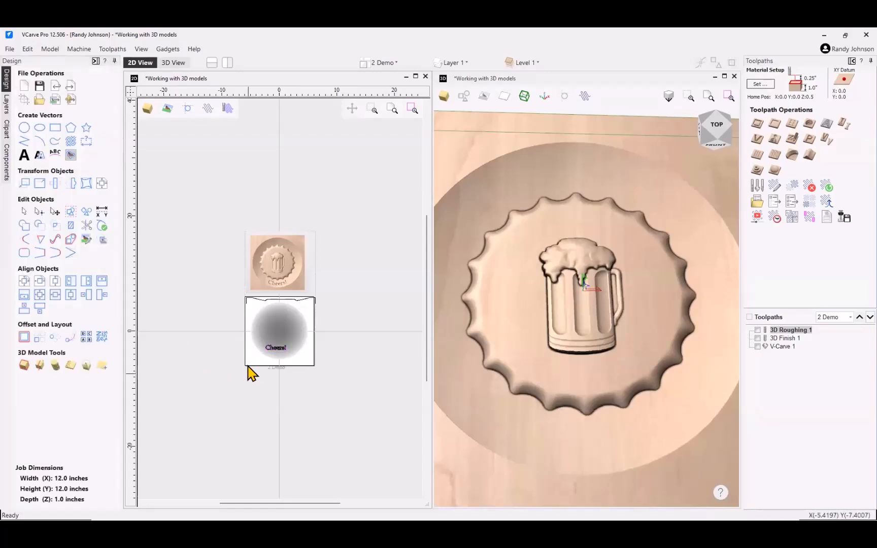
Step: Select the dish component and create a vector boundary around its outer edge
scroll(250, 373, up, 2)
scroll(280, 331, up, 2)
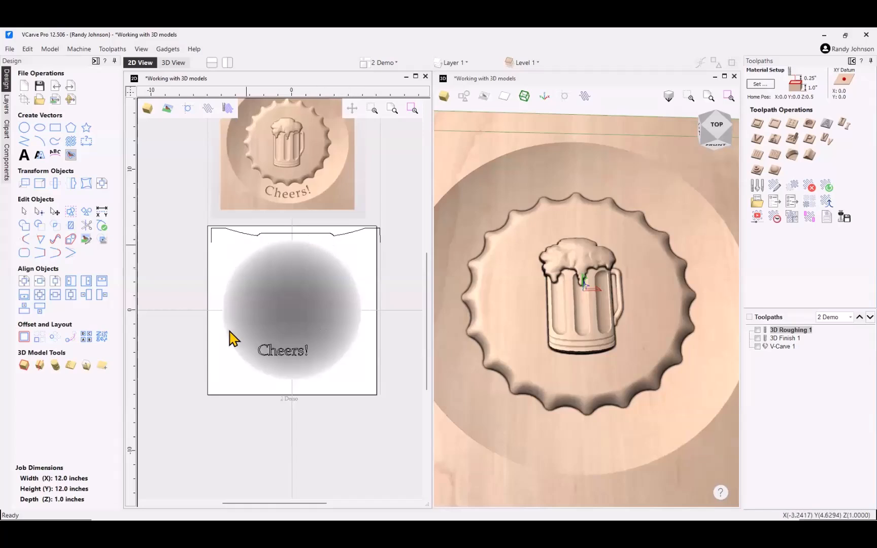
click(284, 325)
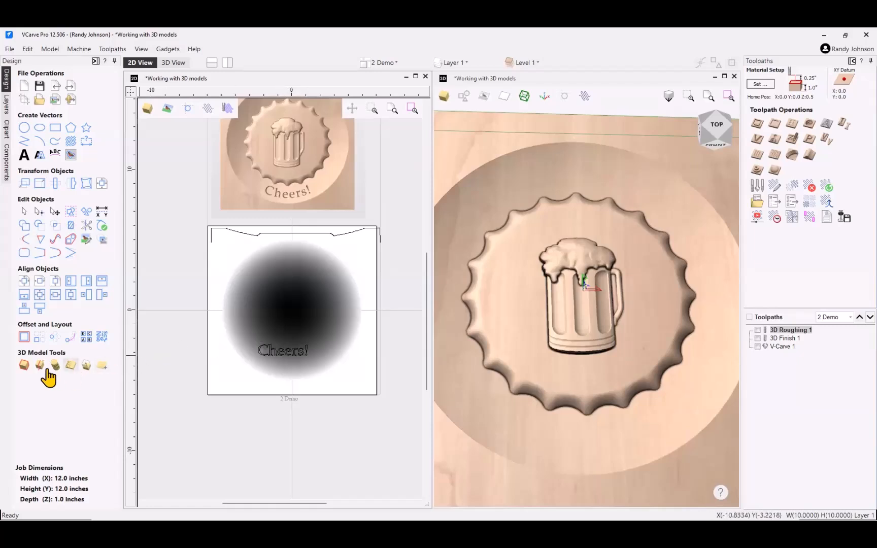
click(25, 367)
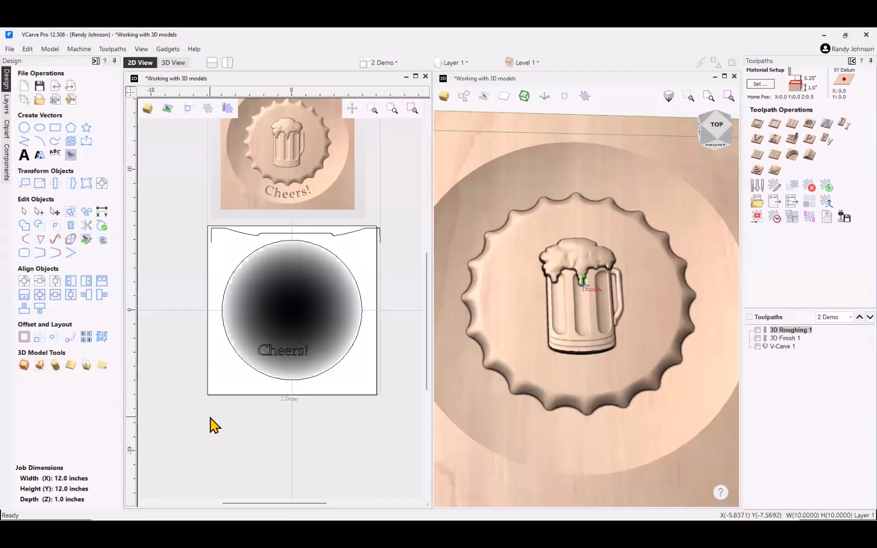
Step: Wrap the "Cheers!" text onto the circular boundary above the curve and move it to the bottom centre of the circle
click(215, 424)
click(282, 356)
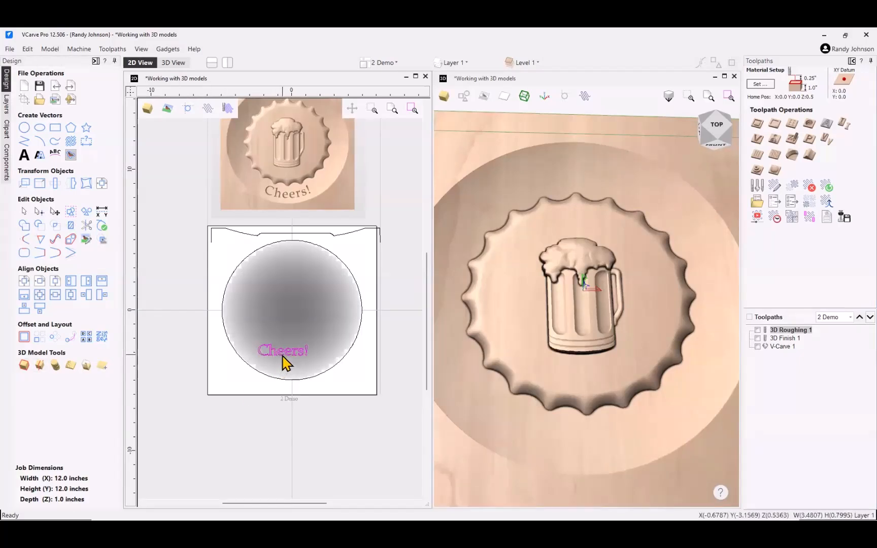
shift+click(276, 378)
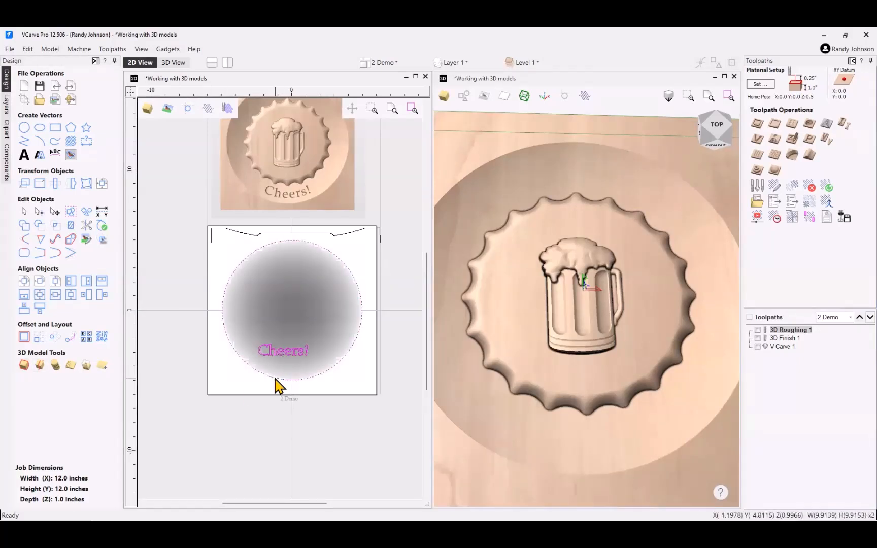
click(55, 155)
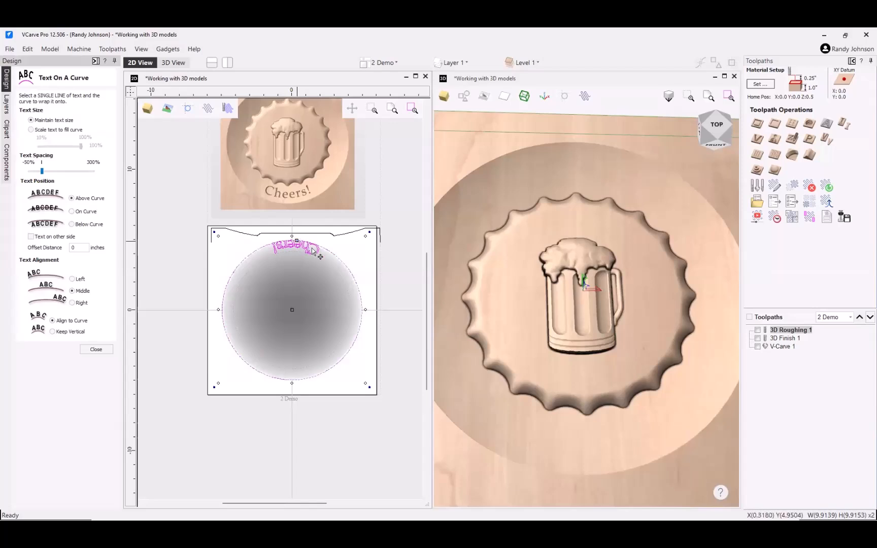
drag(298, 244, 292, 381)
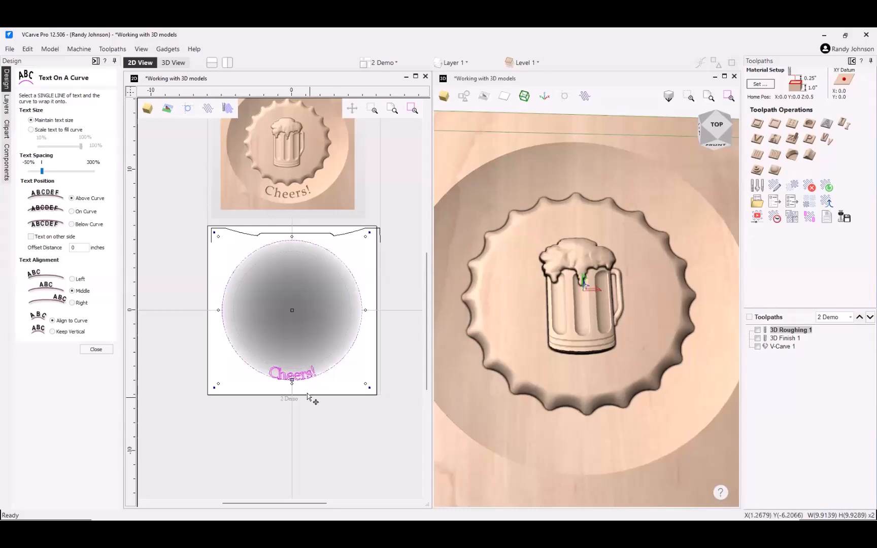
Step: Set the curved text's offset distance to 0.5 inches and widen its letter spacing
scroll(301, 395, up, 4)
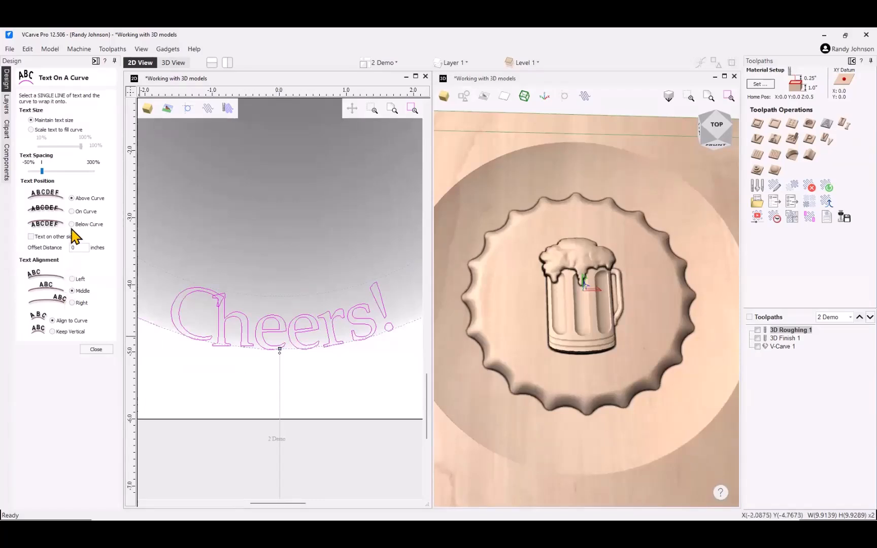
click(82, 248)
scroll(310, 359, down, 2)
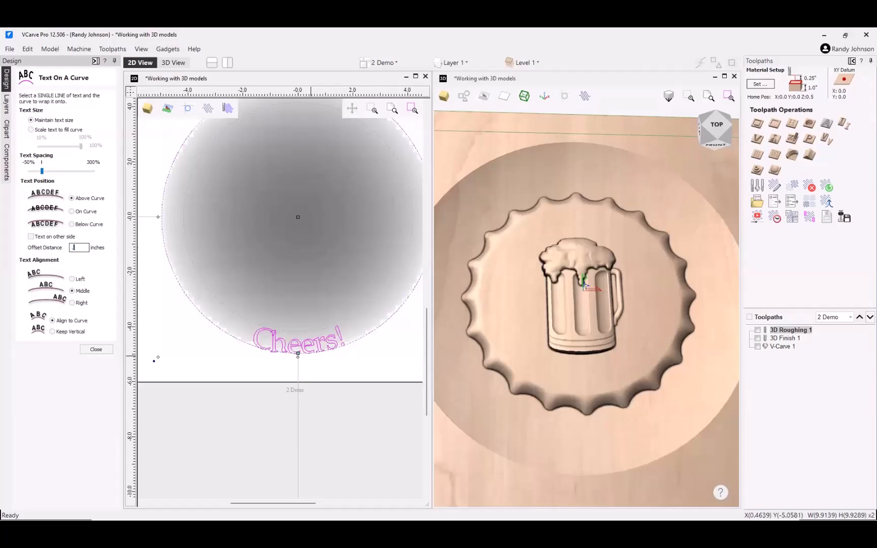
text(.5)
key(Tab)
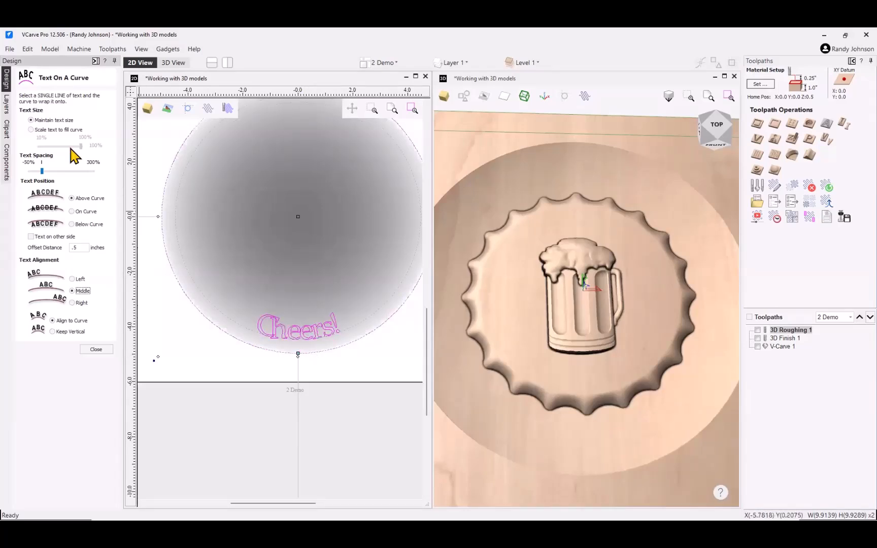
drag(52, 173, 69, 173)
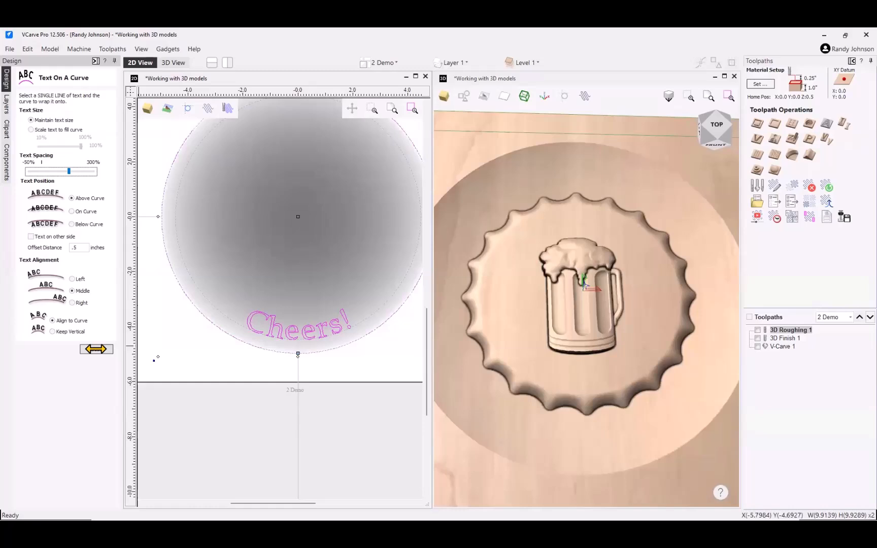
click(96, 349)
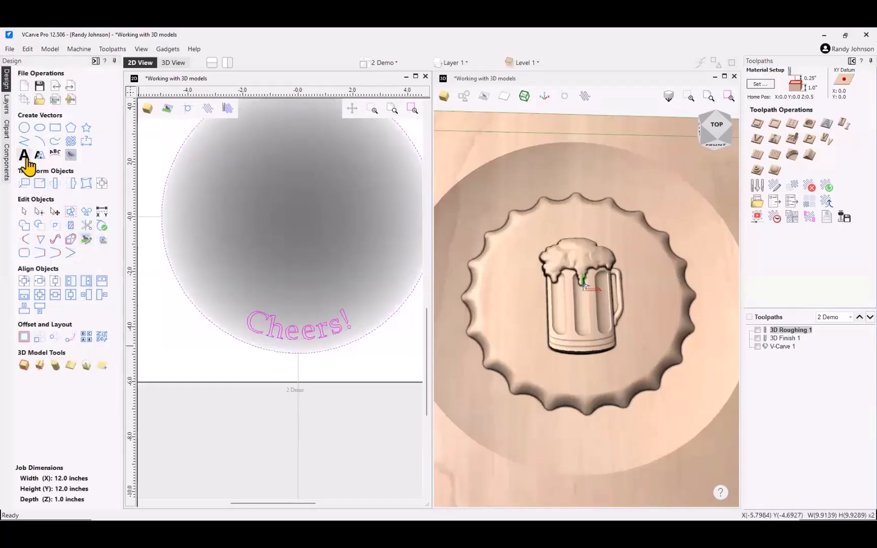
Step: Reopen the curved "Cheers!" text for editing and adjust the kerning between the C, the h and the first e
click(24, 157)
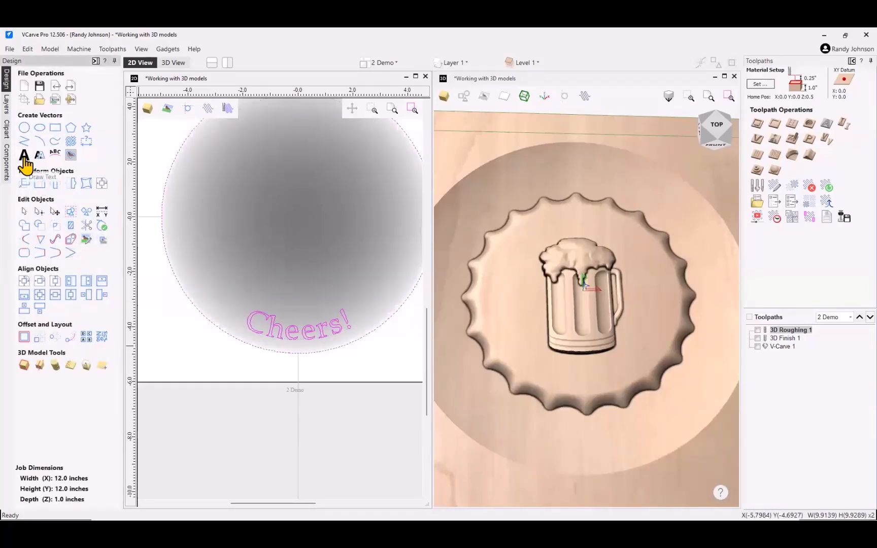
click(275, 322)
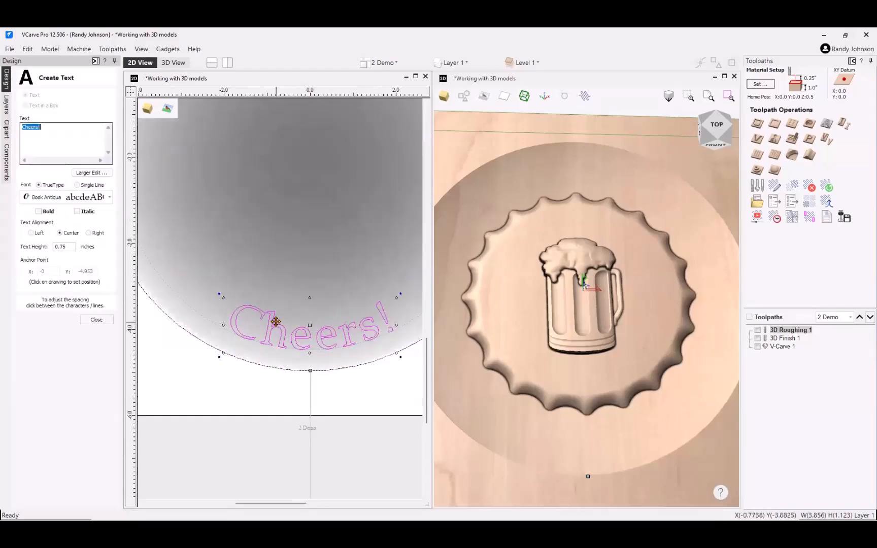
scroll(269, 320, up, 3)
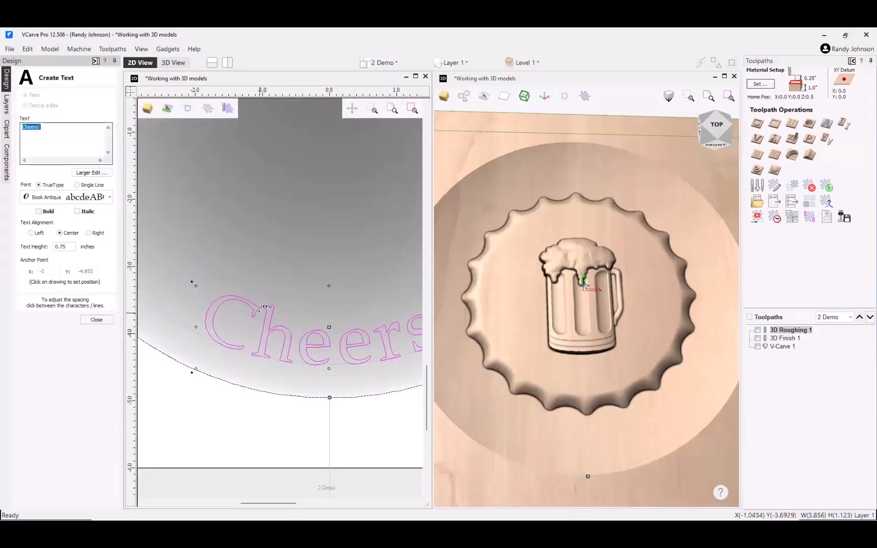
click(300, 334)
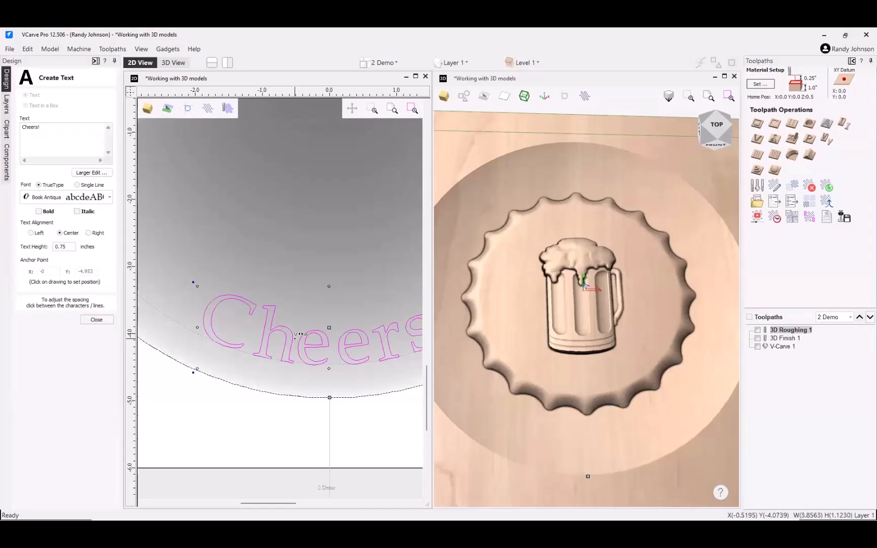
click(295, 339)
click(295, 338)
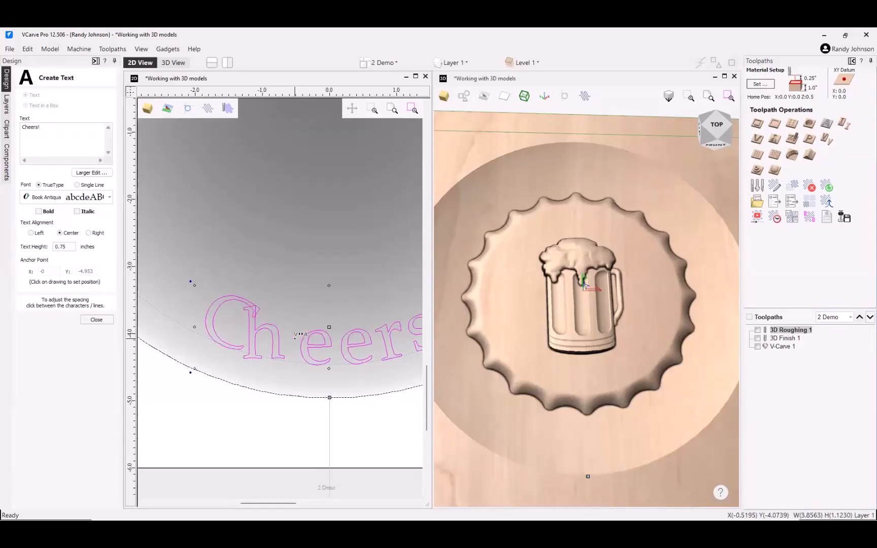
click(295, 339)
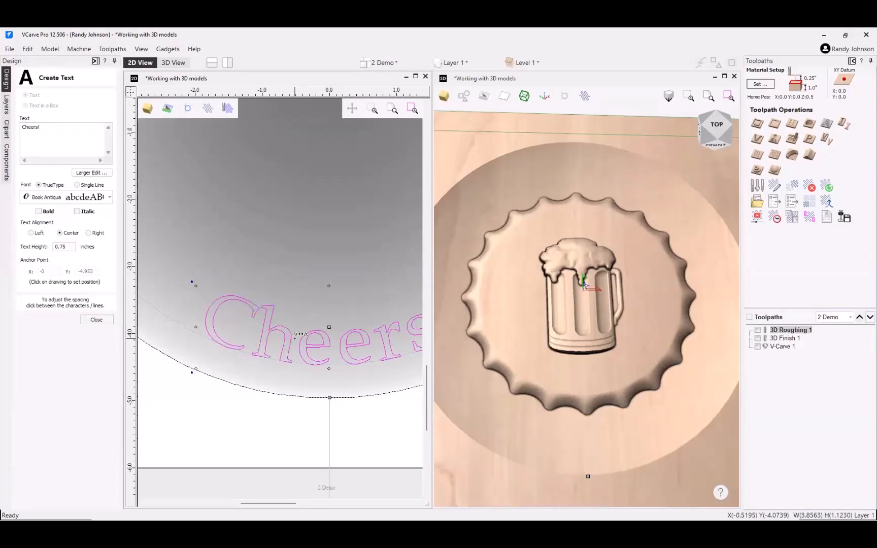
shift+click(262, 312)
shift+click(262, 312)
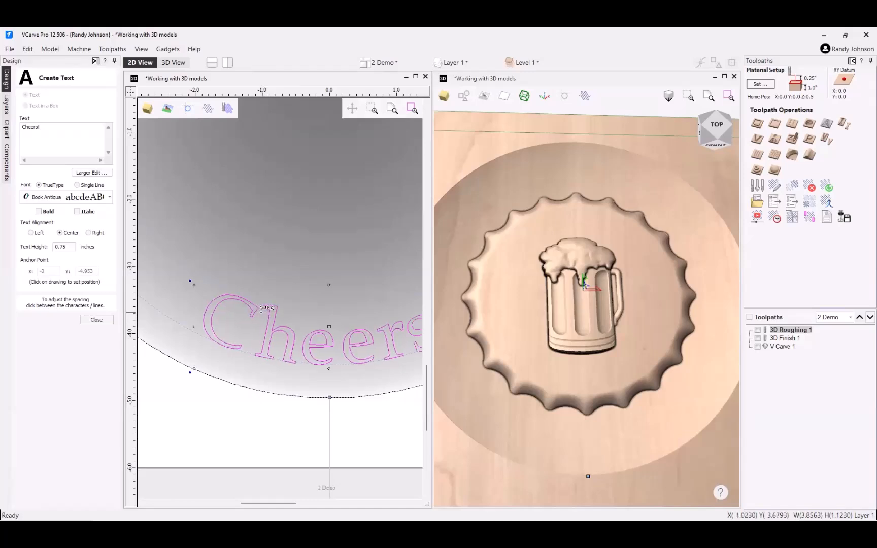
Step: Fine-tune the kerning between the C and h and near the s of "Cheers!", and finish editing the text
scroll(262, 315, down, 2)
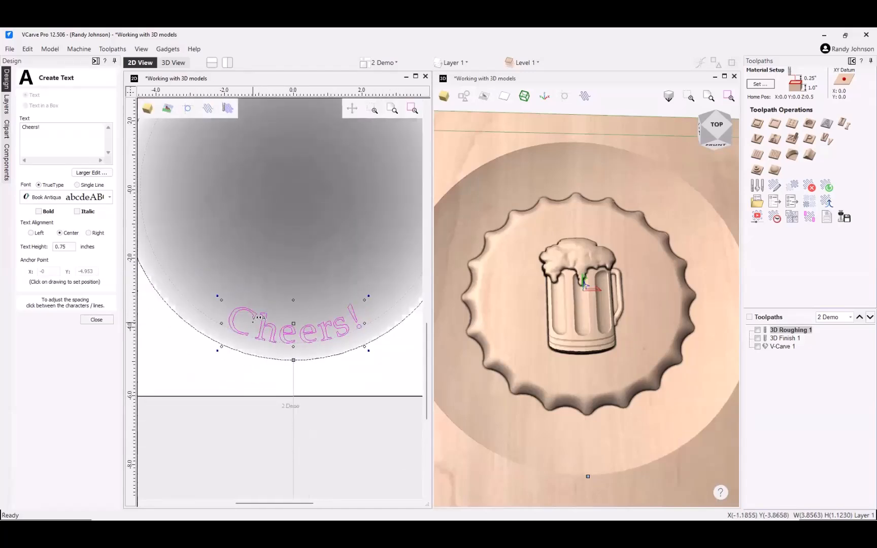
click(253, 322)
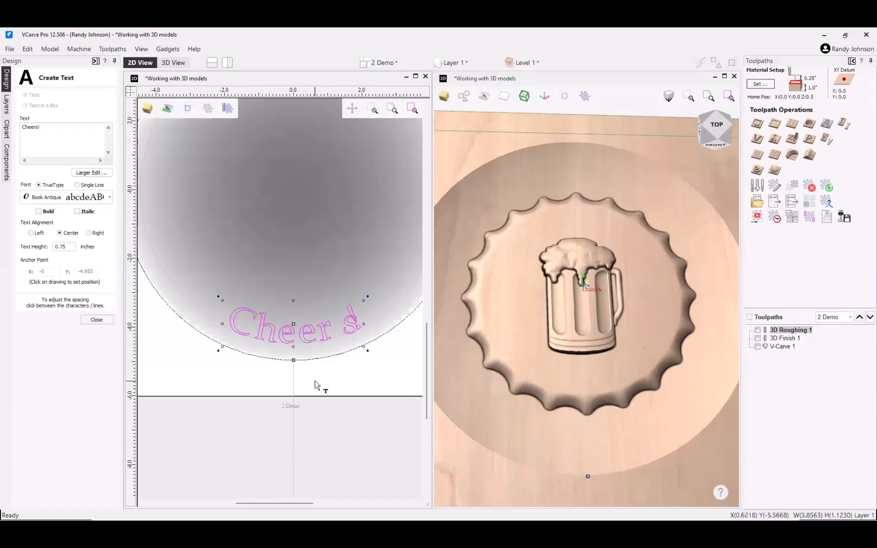
click(345, 313)
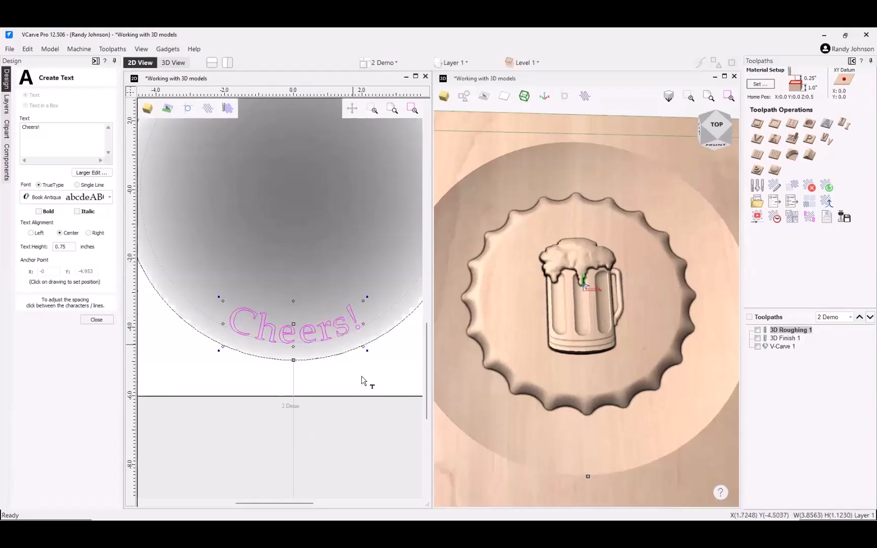
click(98, 320)
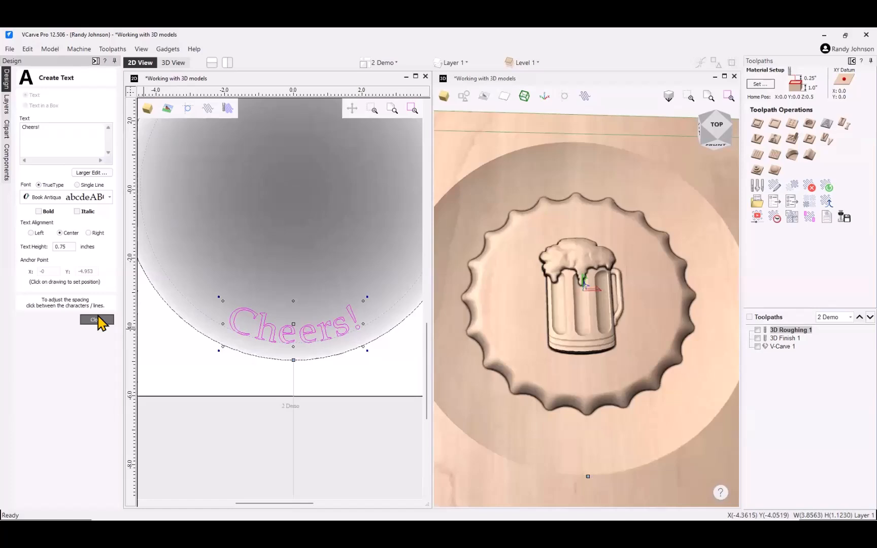
click(98, 320)
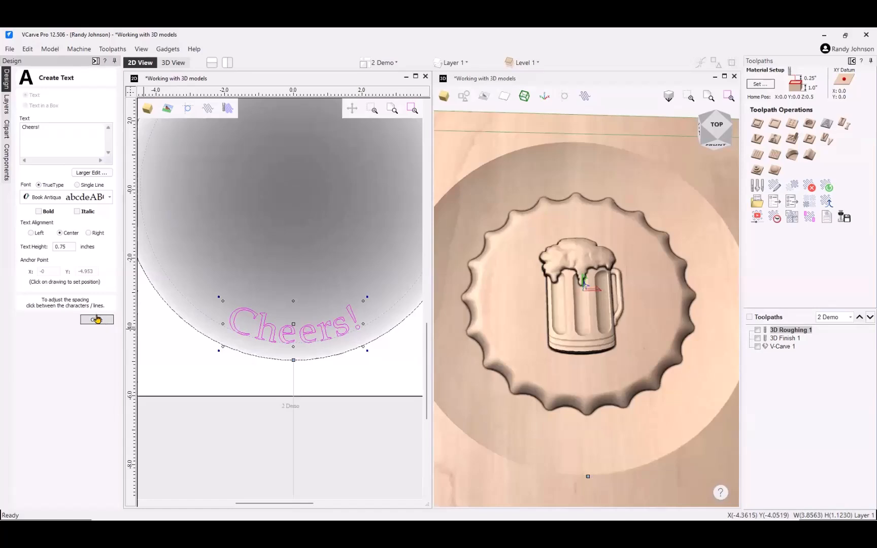
Step: Move the bottle cap component to the front of the 2D preview
scroll(297, 414, down, 3)
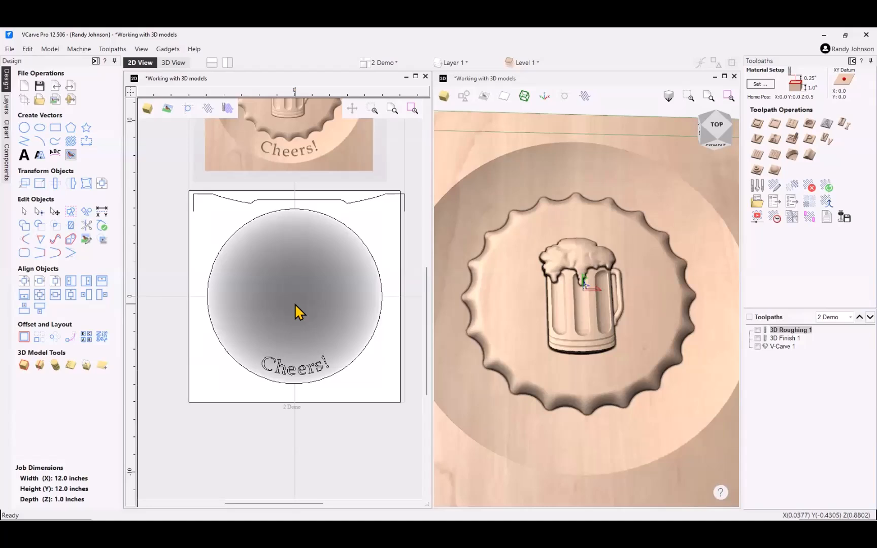
click(7, 164)
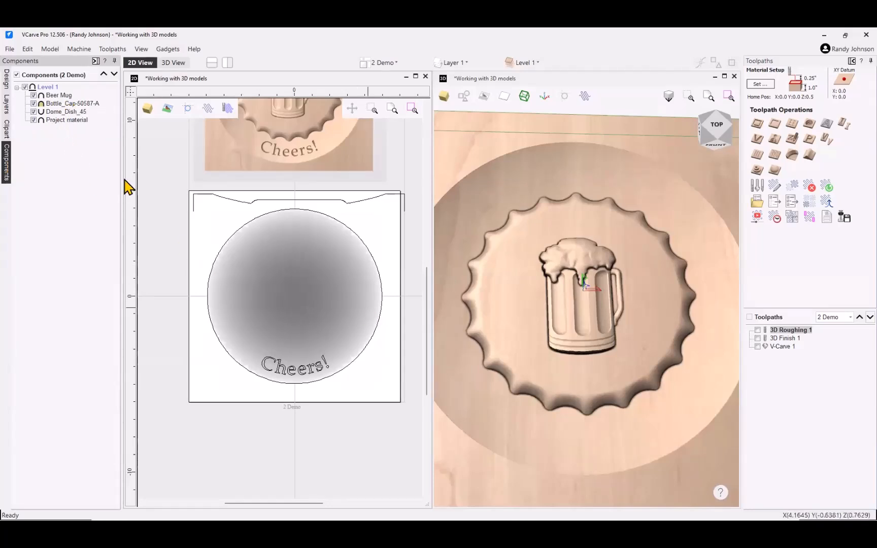
click(53, 105)
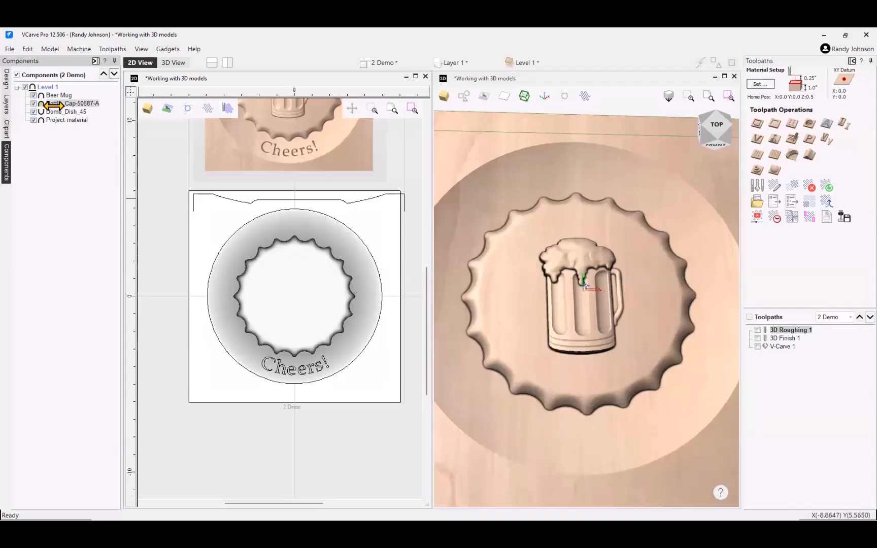
click(167, 243)
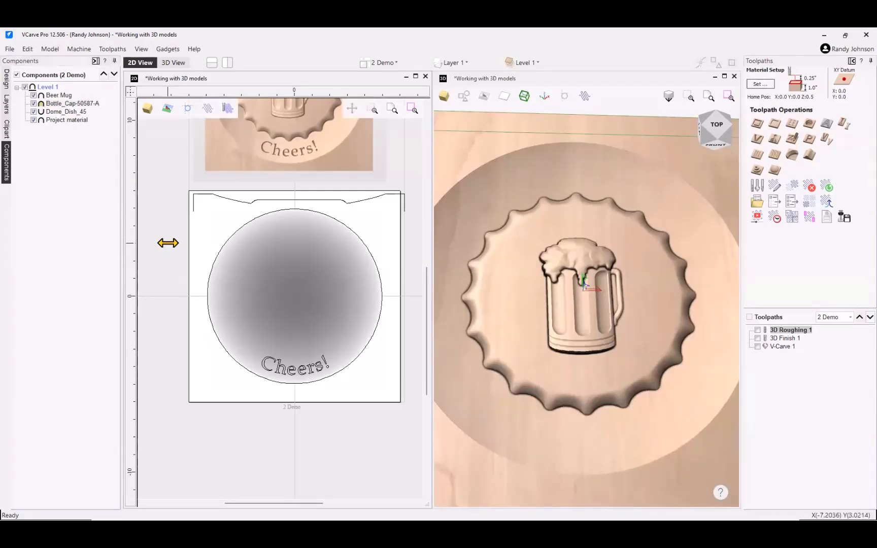
click(65, 105)
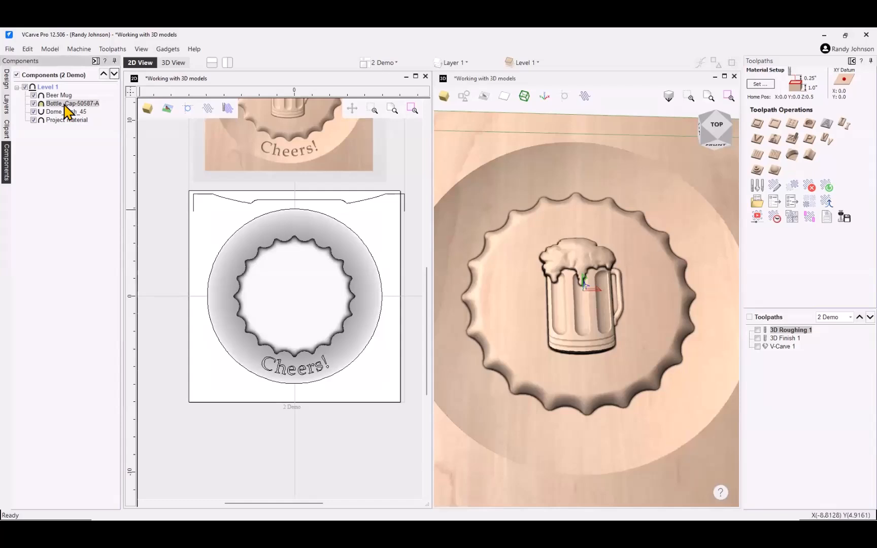
right_click(64, 105)
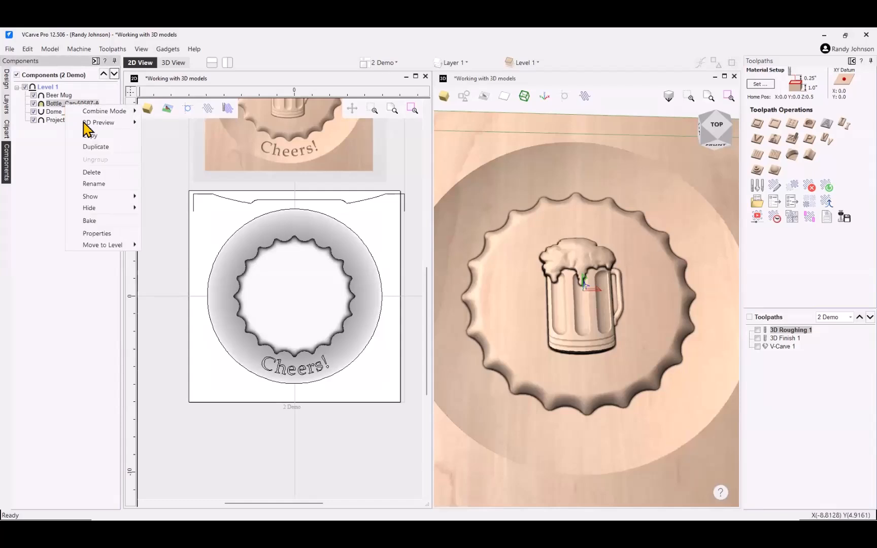
mouse_move(95, 123)
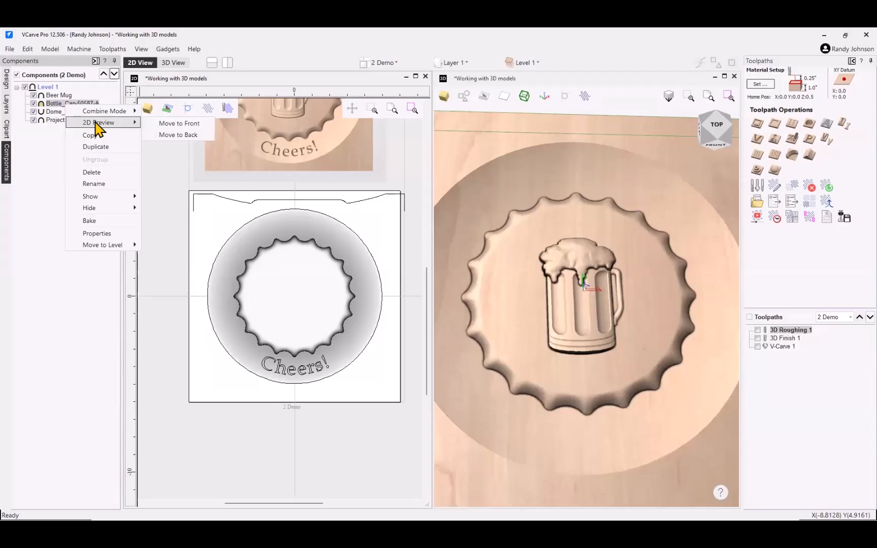
click(182, 127)
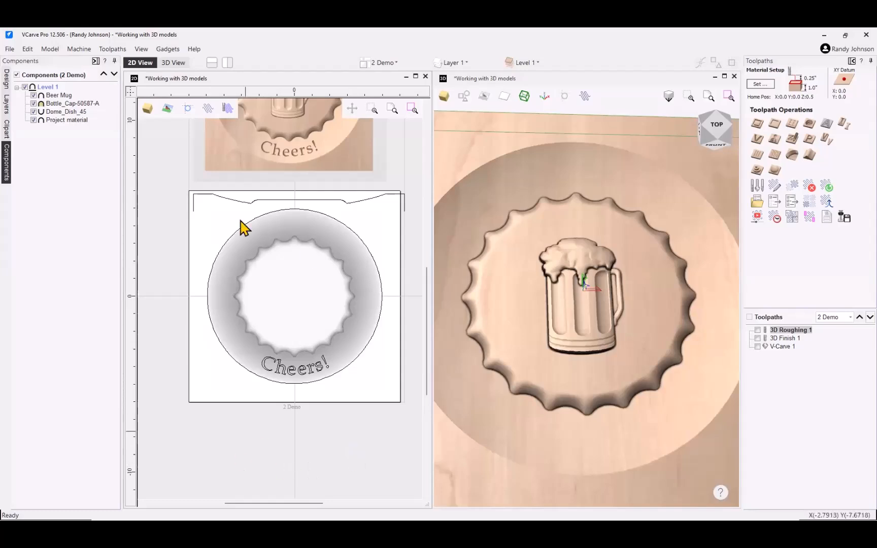
Step: Bring the Beer Mug component to the front of the 2D preview
click(60, 96)
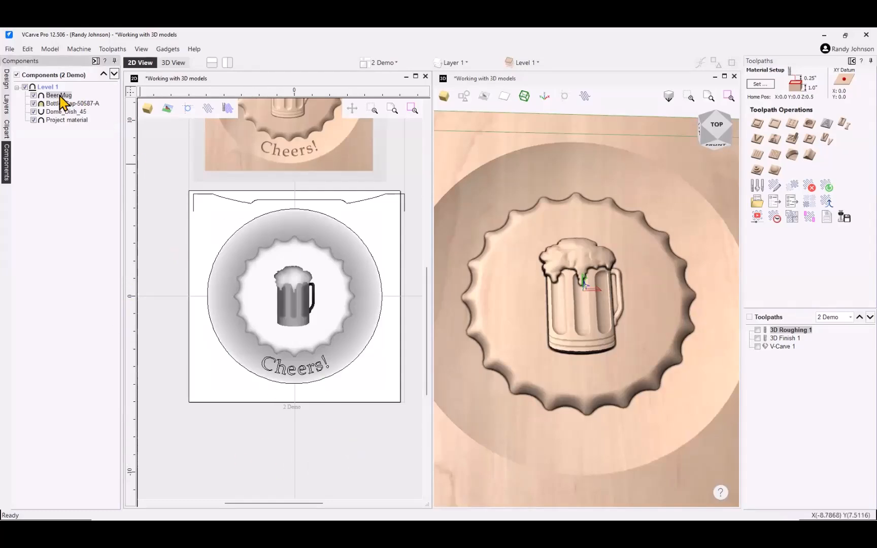
right_click(60, 97)
mouse_move(107, 113)
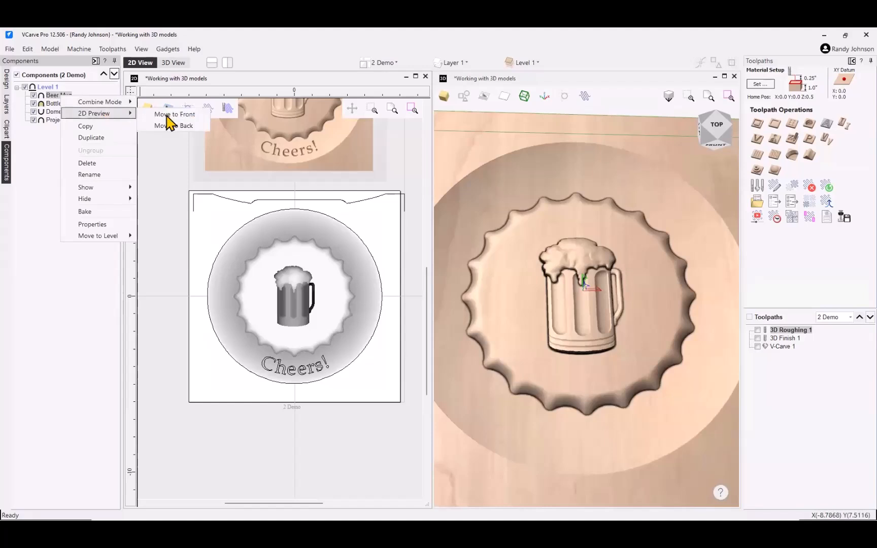
click(175, 116)
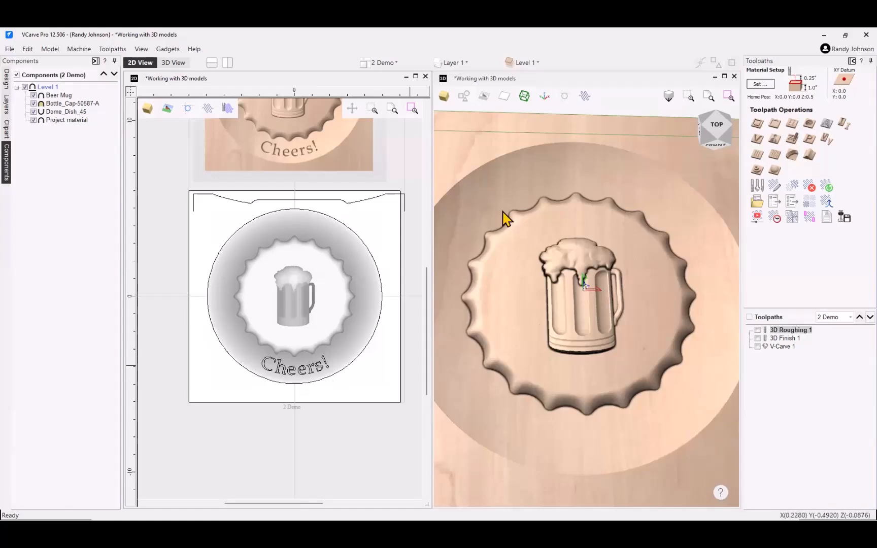
Step: Set the 3D Roughing 1 machining limit boundary to selected vectors, using the dish's circle, and recalculate the toolpath
scroll(506, 336, down, 2)
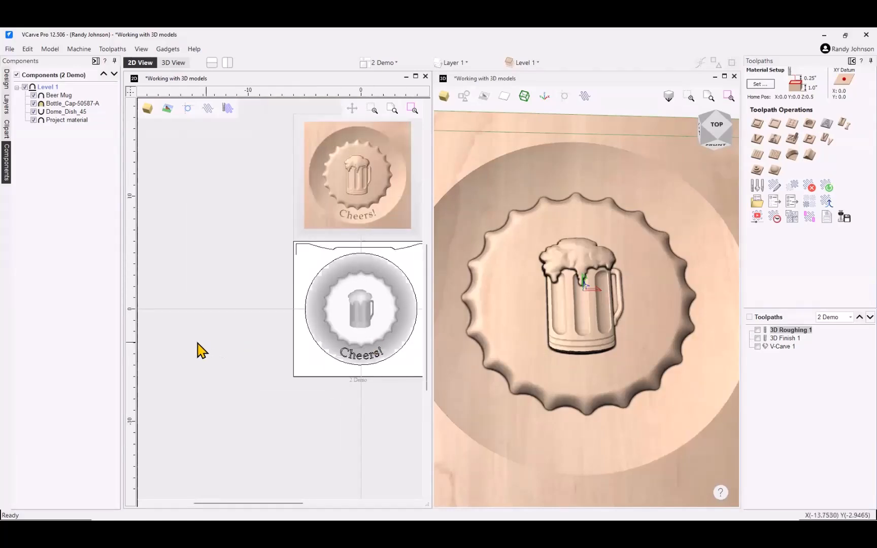
scroll(185, 346, down, 2)
click(555, 350)
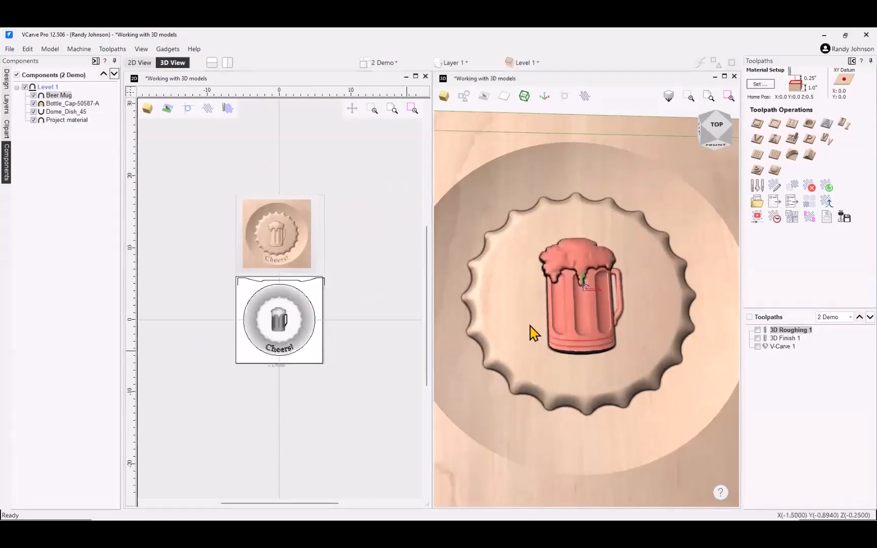
scroll(500, 349, down, 3)
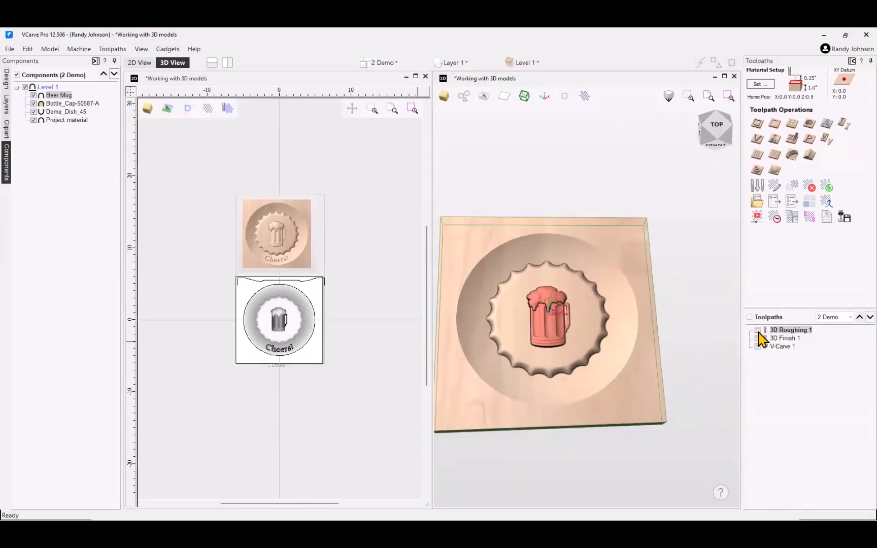
click(758, 331)
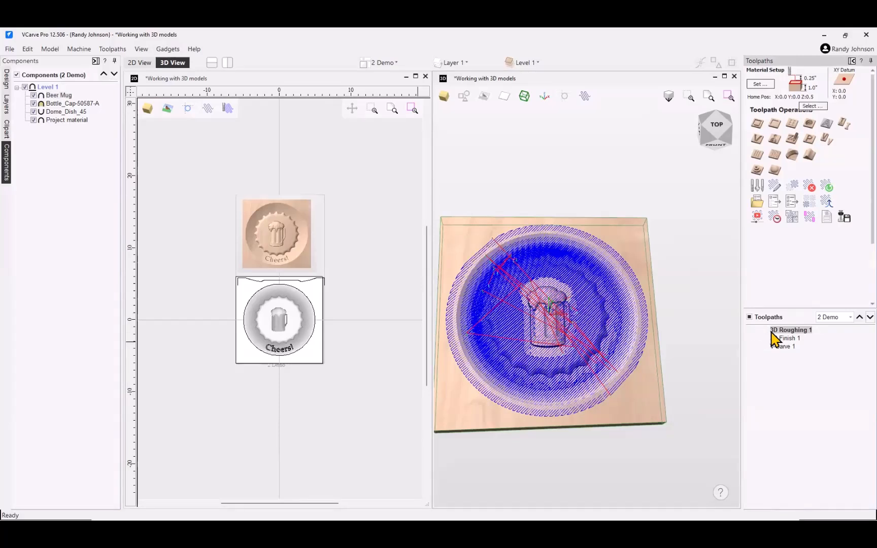
double_click(782, 331)
click(833, 133)
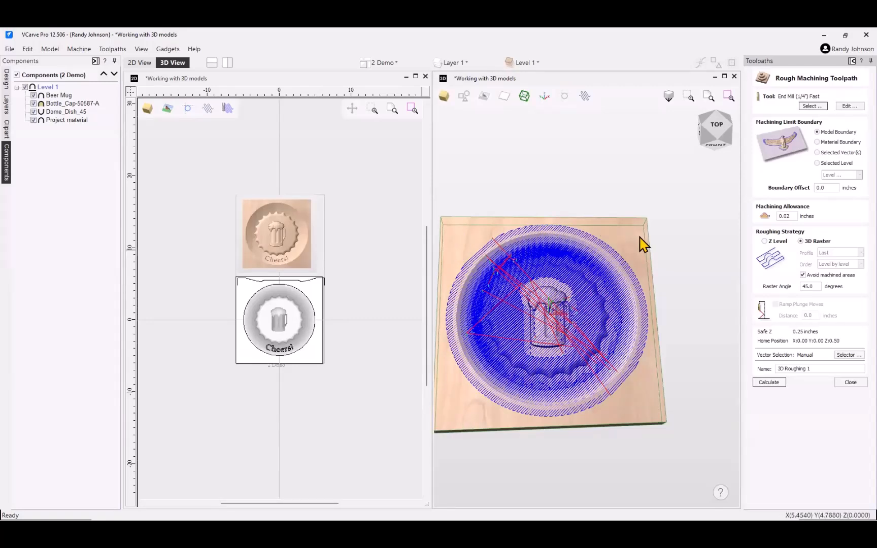
click(819, 153)
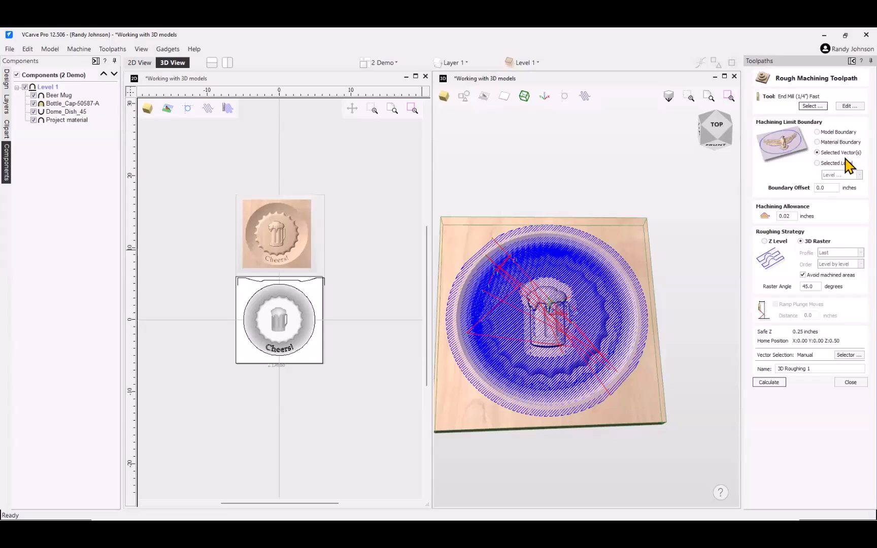
click(303, 352)
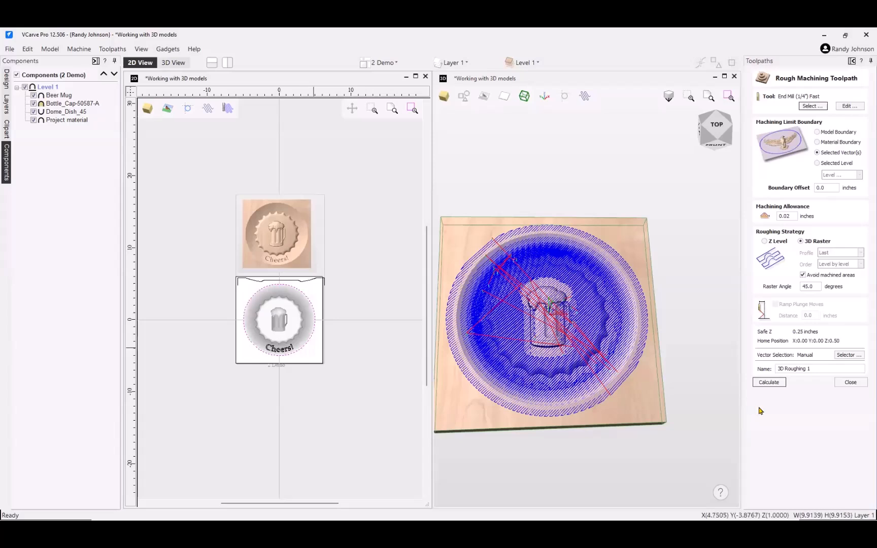
click(769, 383)
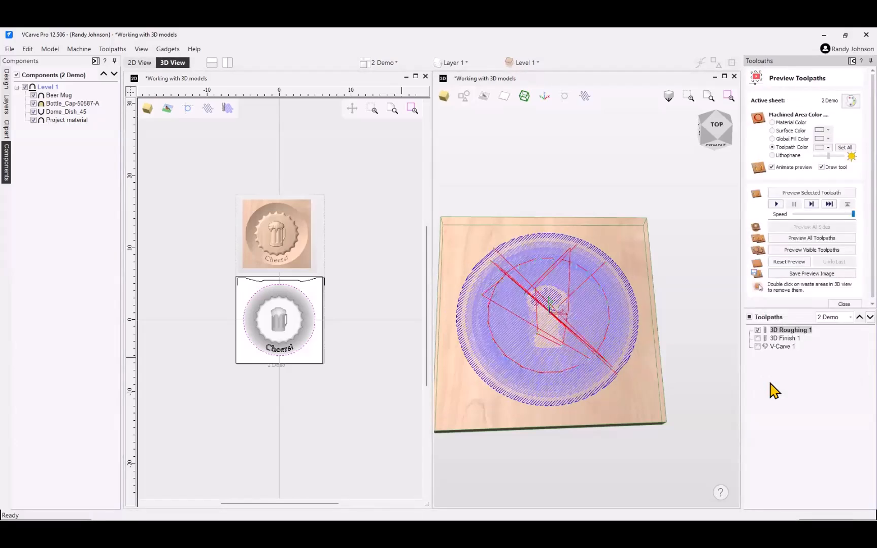
Step: Recalculate the 3D Finish 1 toolpath with the dish's circle as its selected vector boundary
double_click(783, 338)
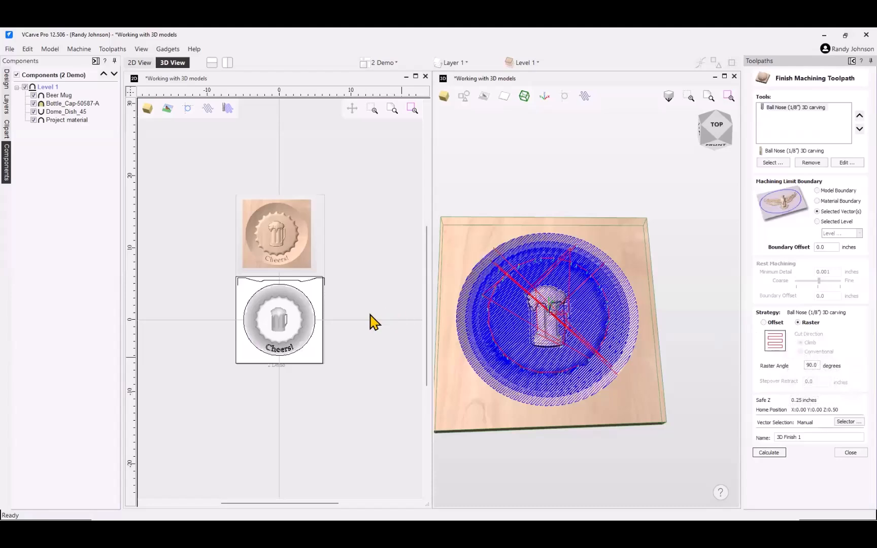
click(308, 344)
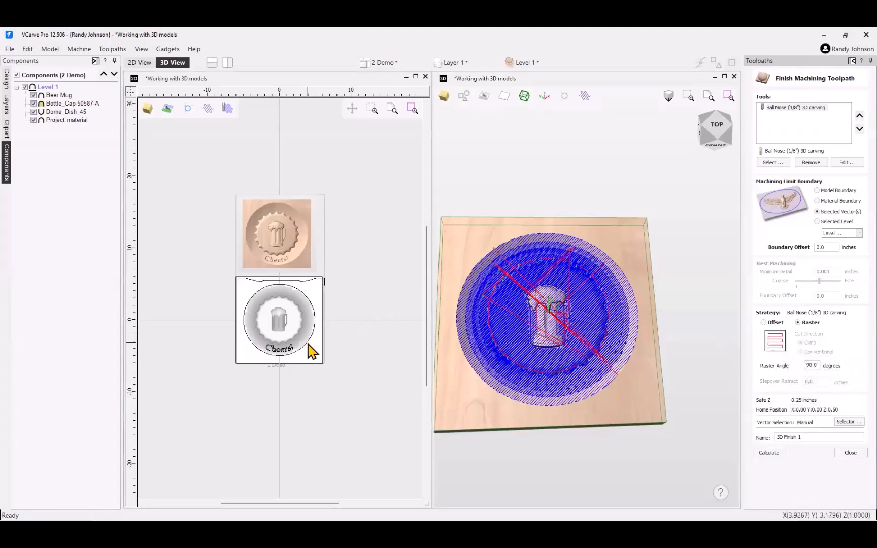
click(769, 453)
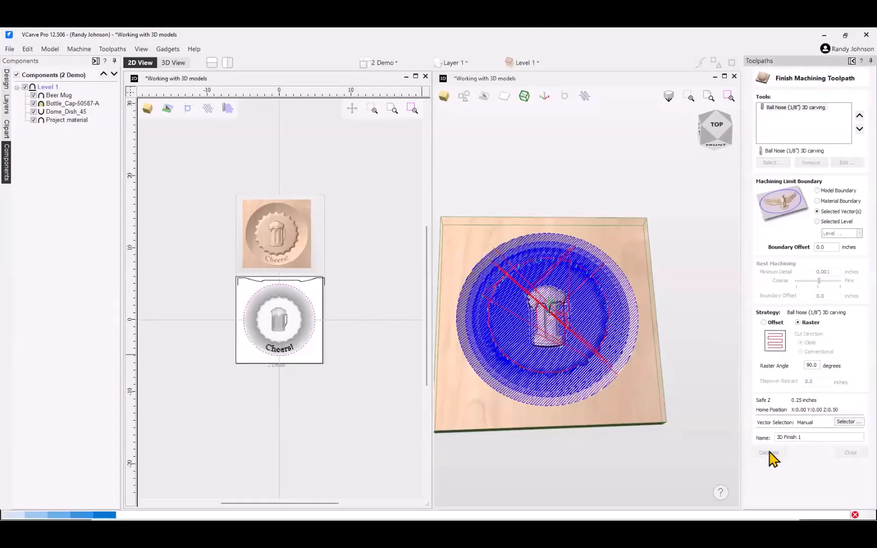
Step: Preview the 3D Roughing 1 toolpath and the 3D Finish 1 toolpath on the material block
drag(587, 392, 620, 338)
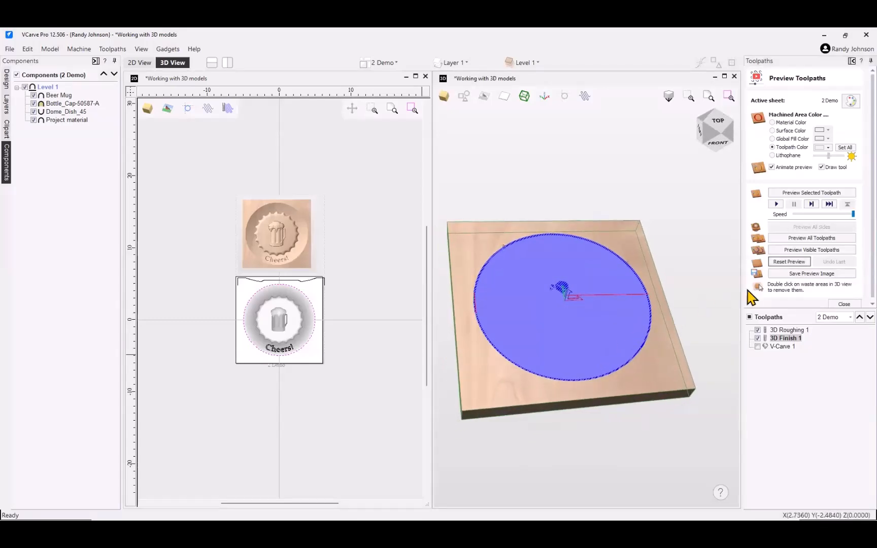
click(782, 330)
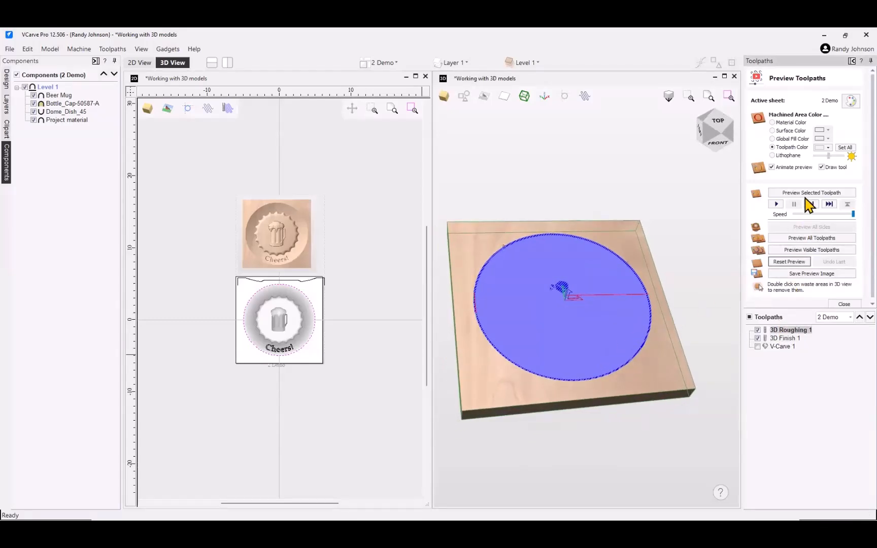
click(808, 196)
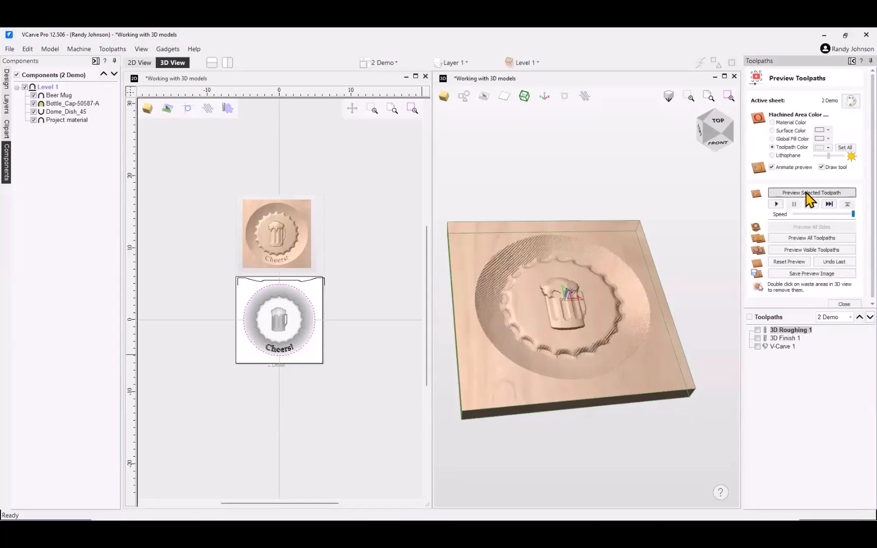
click(787, 338)
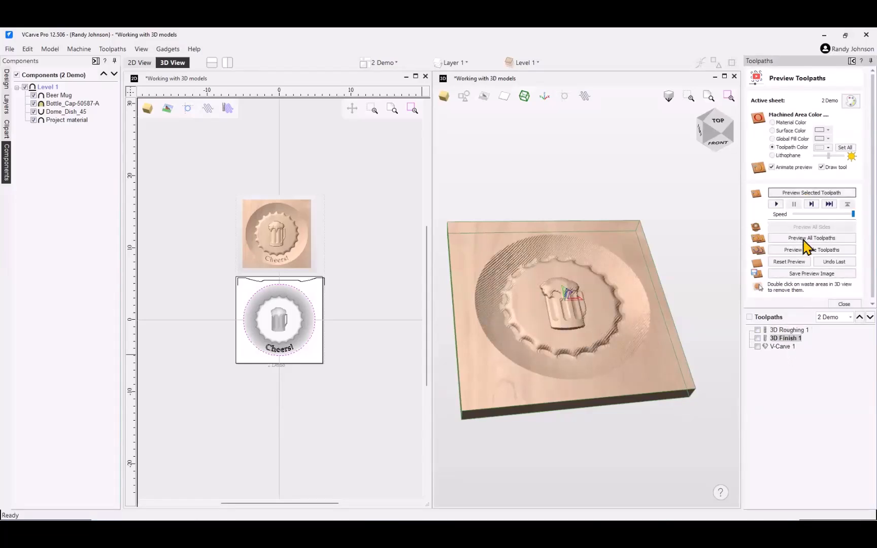
click(807, 196)
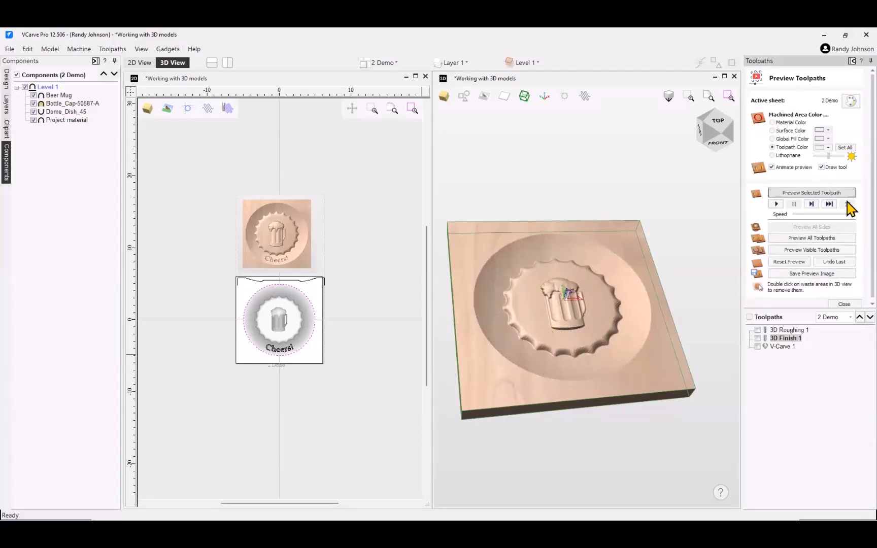
Step: Recalculate the V-Carve 1 toolpath for the curved "Cheers!" text, projected onto the 3D model, and inspect it up close
double_click(782, 347)
click(284, 349)
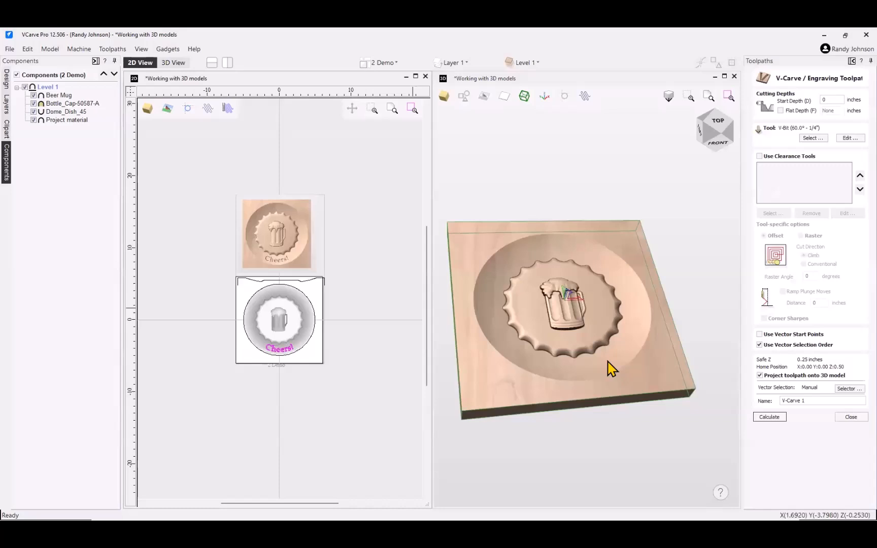
click(768, 418)
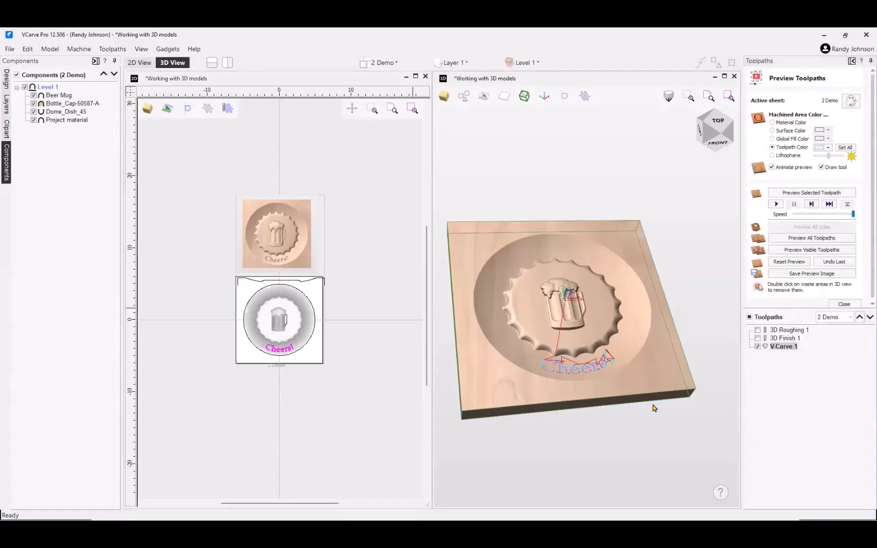
scroll(594, 409, up, 8)
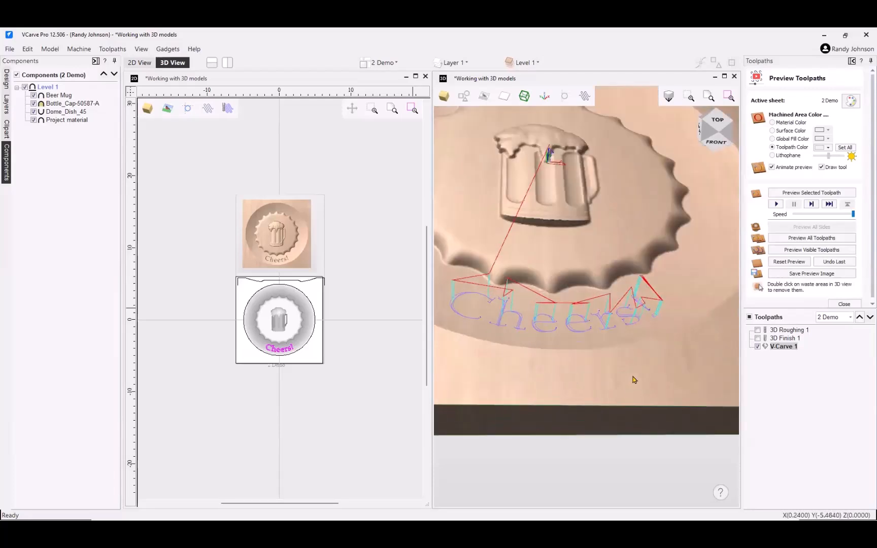
drag(627, 326, 554, 385)
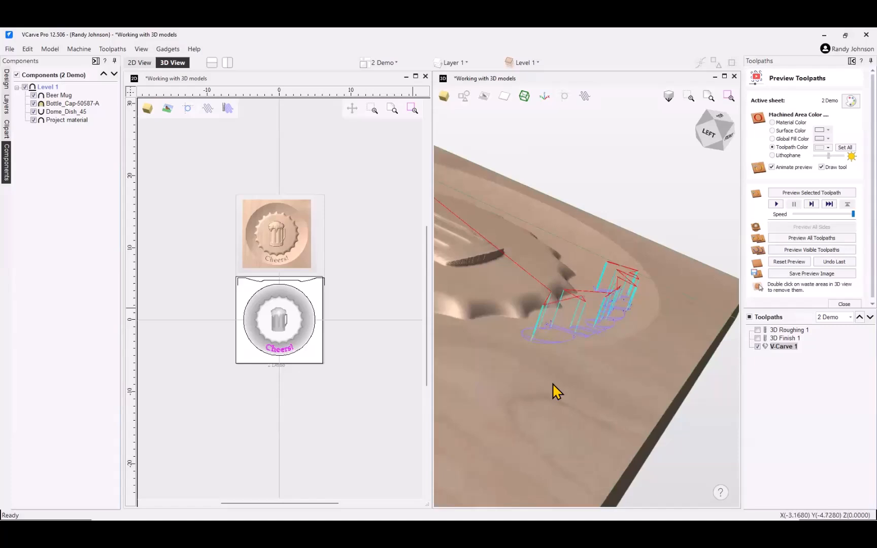
Step: Turn off projection onto the 3D model for V-Carve 1, recalculate it, and inspect the toolpath's height over the dish
double_click(784, 346)
click(760, 376)
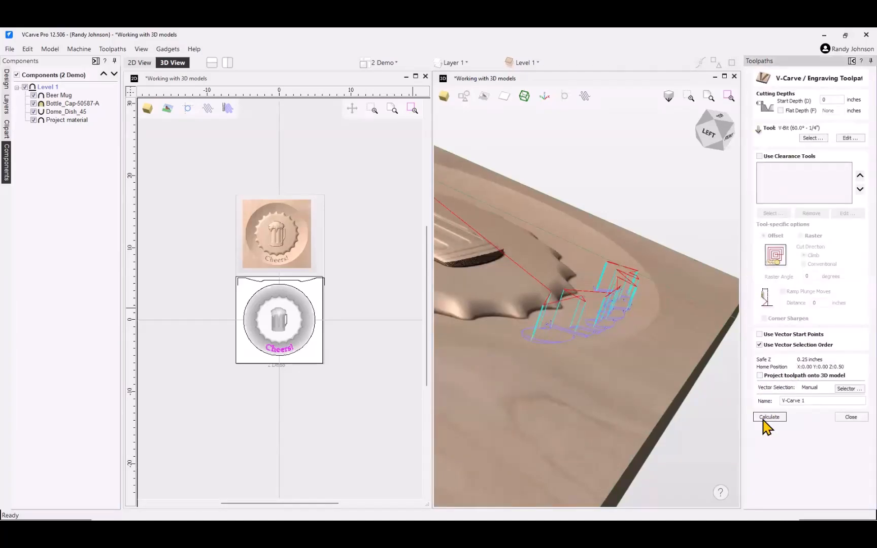
click(768, 418)
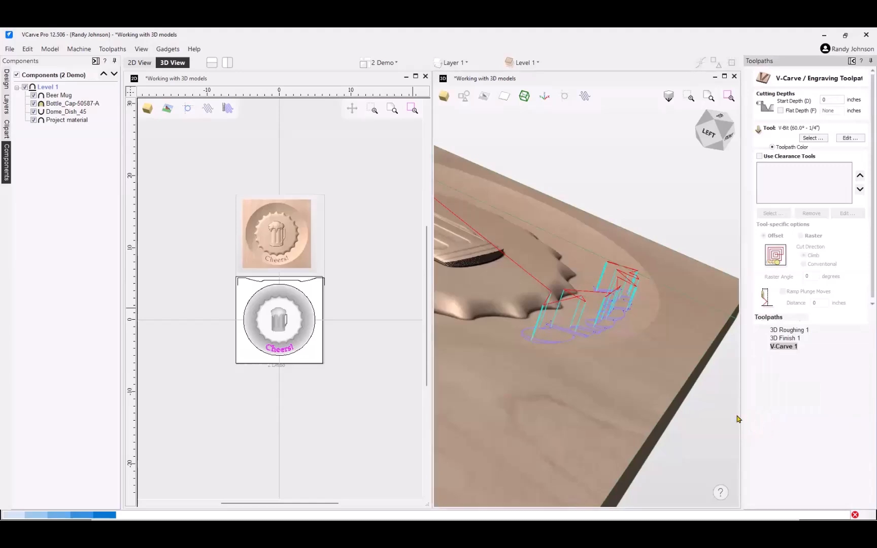
drag(676, 445, 703, 400)
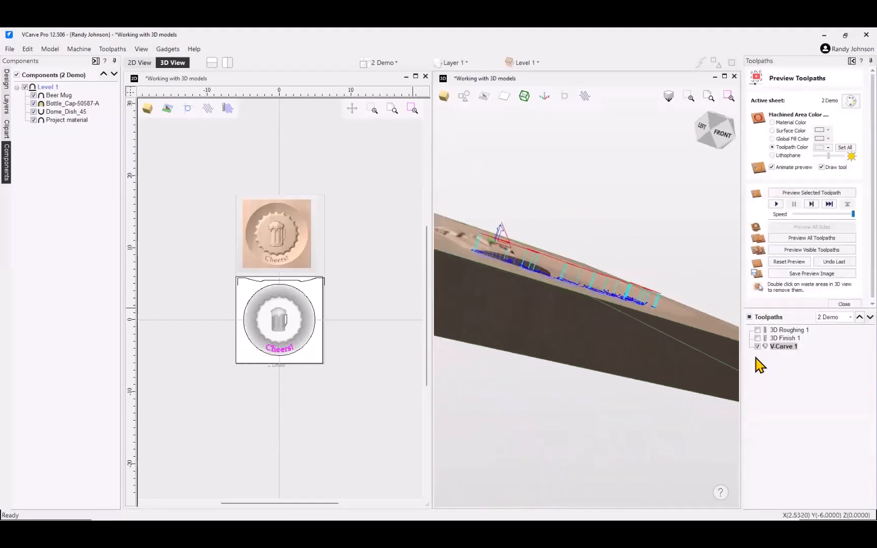
drag(699, 352, 656, 346)
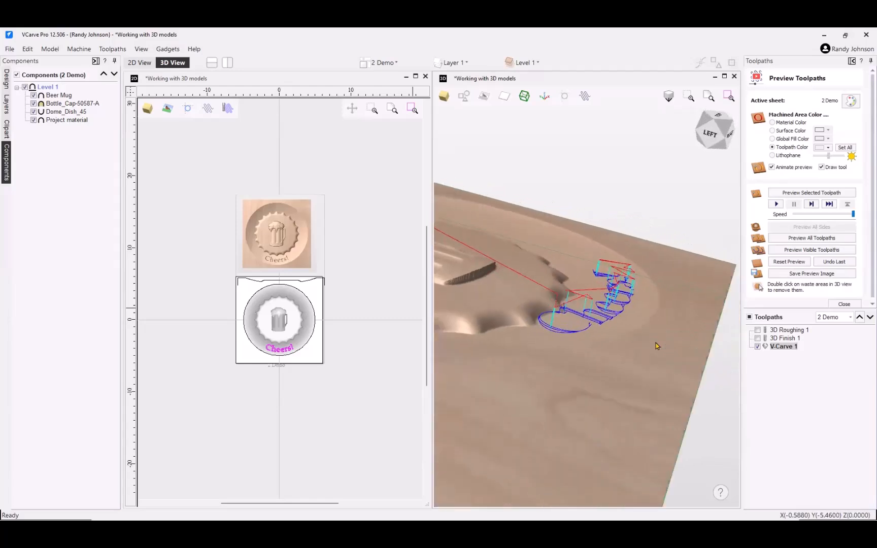
Step: Preview the unprojected V-Carve 1 toolpath, and recalculate it with projection onto the 3D model turned back on
click(812, 193)
drag(629, 349, 604, 261)
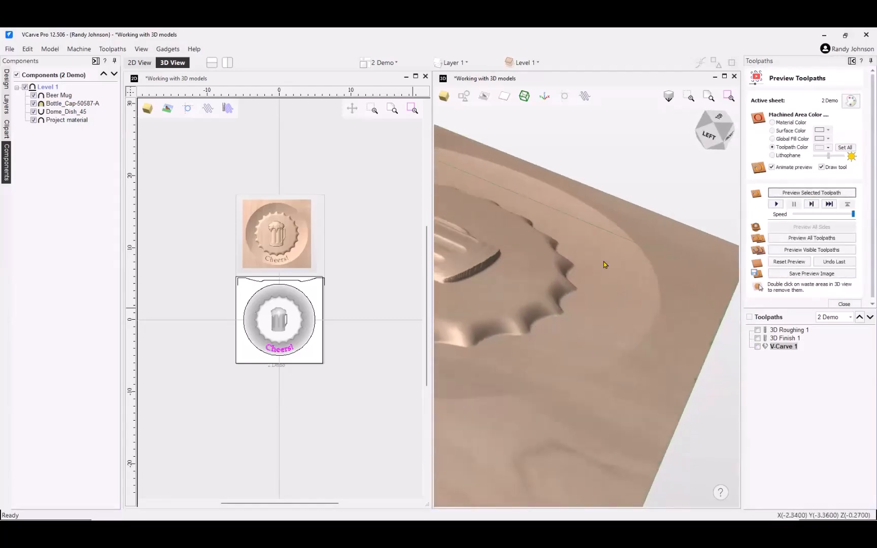
double_click(773, 347)
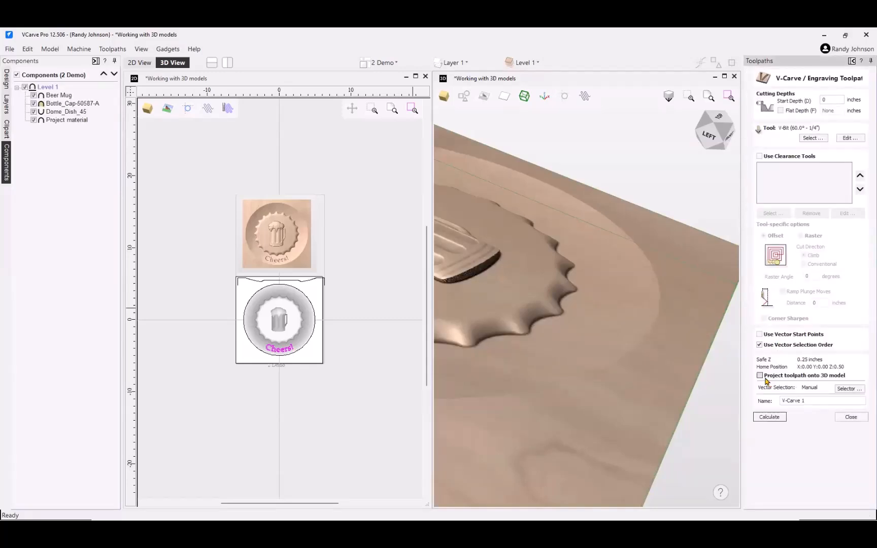
click(769, 418)
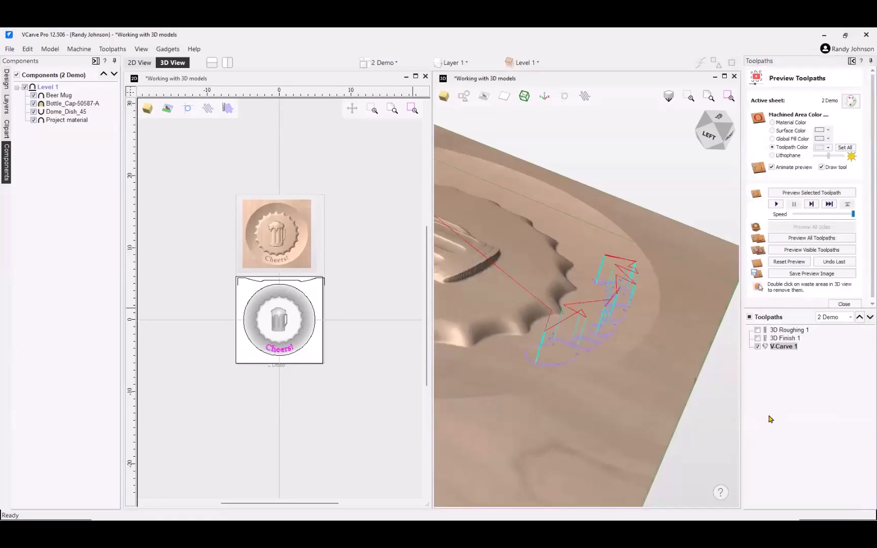
Step: Preview the projected V-Carve 1 toolpath, inspect the carved "Cheers!" text in the dish, and close the preview with nothing selected
click(821, 194)
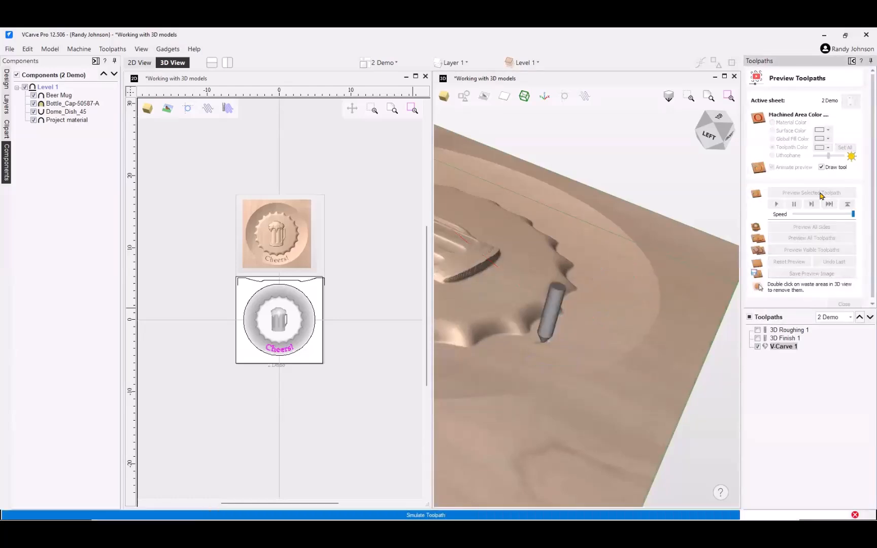
drag(680, 345, 600, 396)
scroll(600, 395, down, 5)
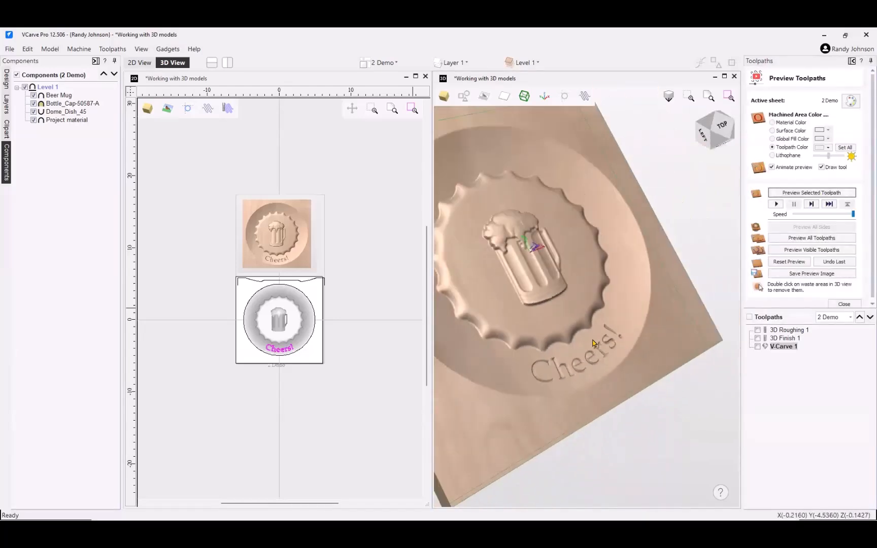
drag(641, 336, 562, 396)
drag(519, 305, 569, 305)
scroll(580, 308, up, 2)
scroll(580, 308, down, 2)
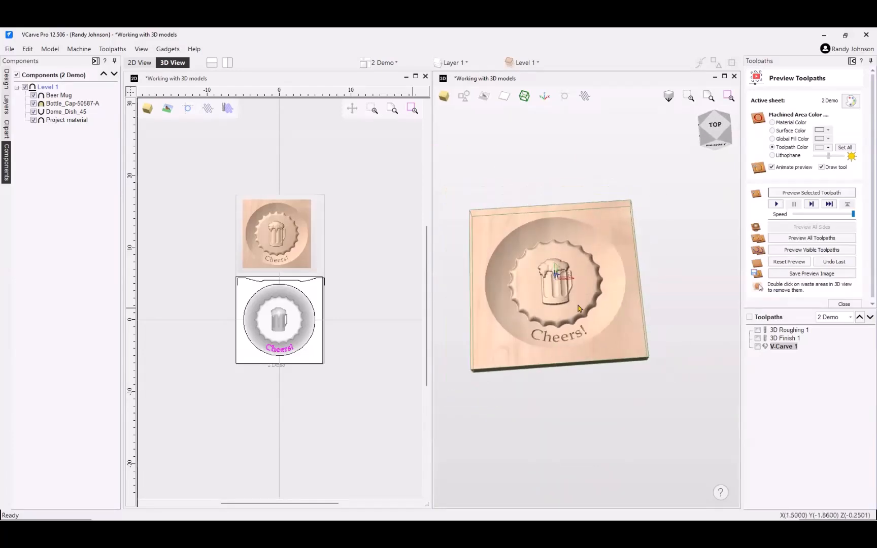
drag(612, 328, 638, 339)
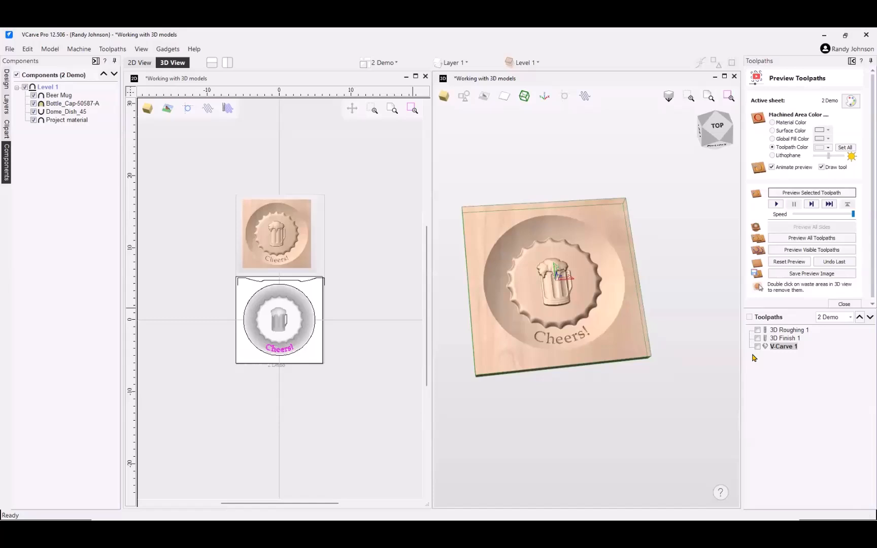
click(845, 303)
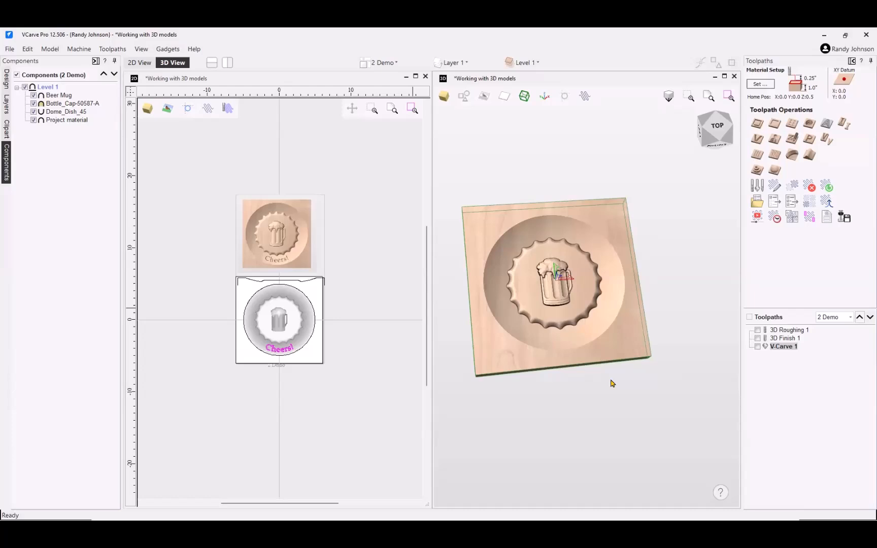
click(631, 402)
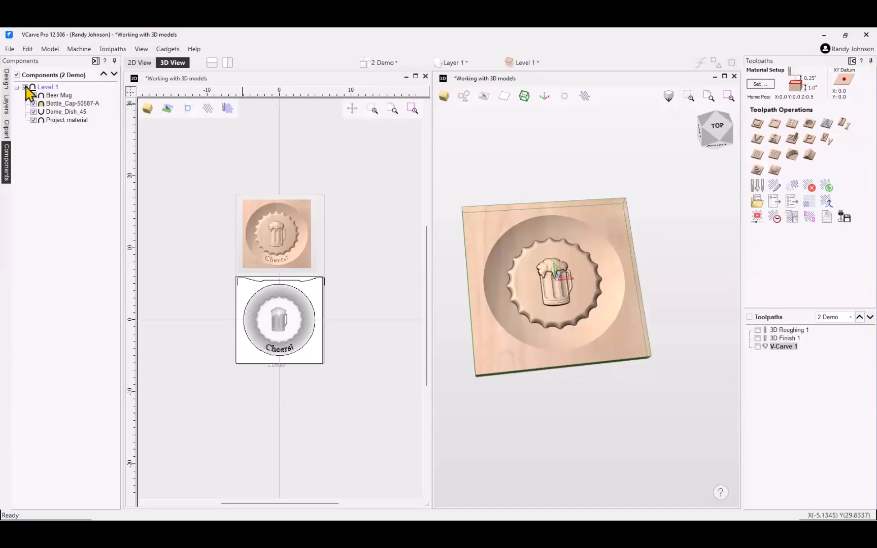
click(7, 81)
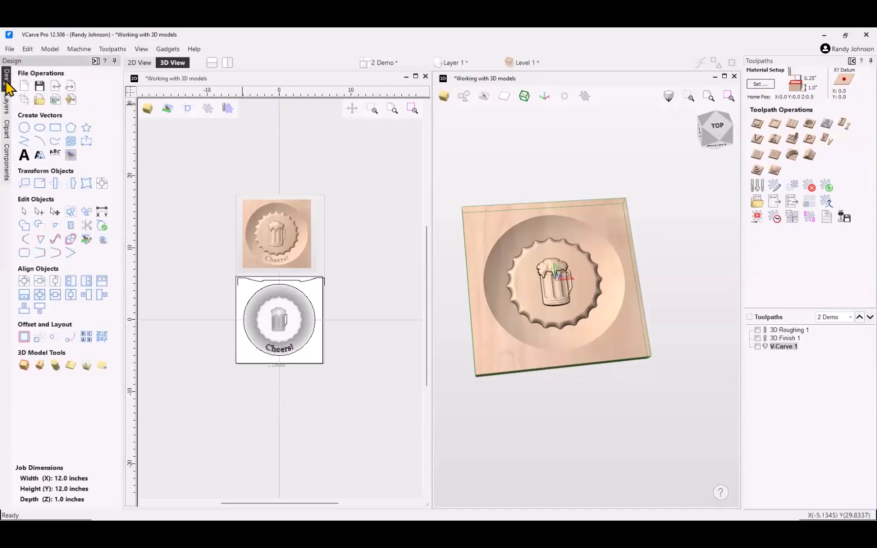
click(403, 296)
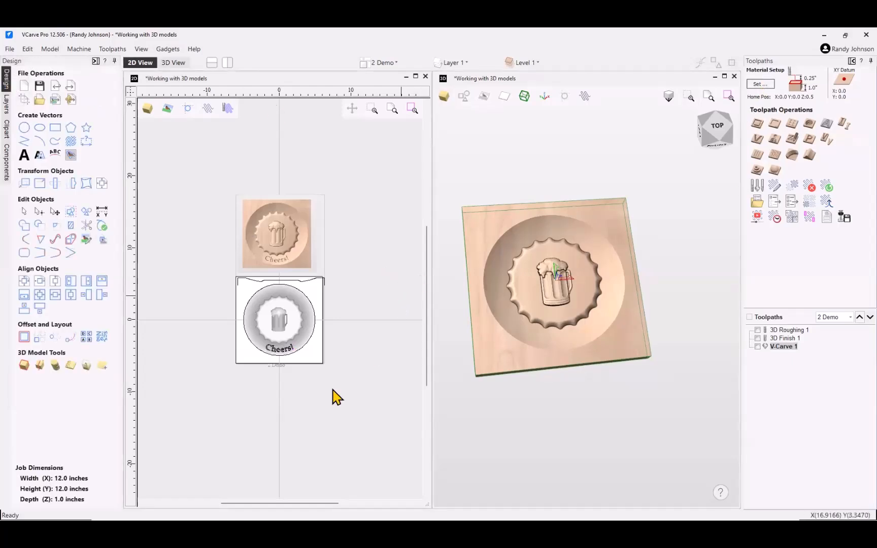
click(87, 365)
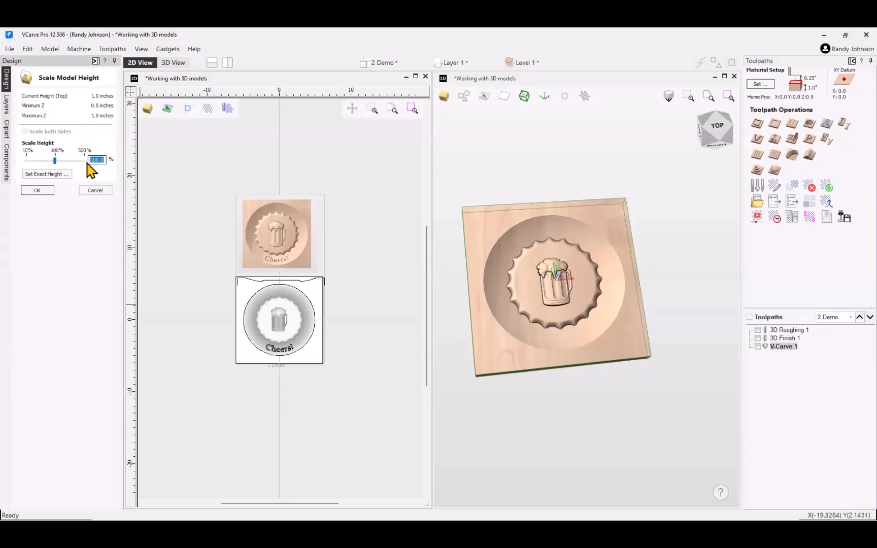
click(51, 175)
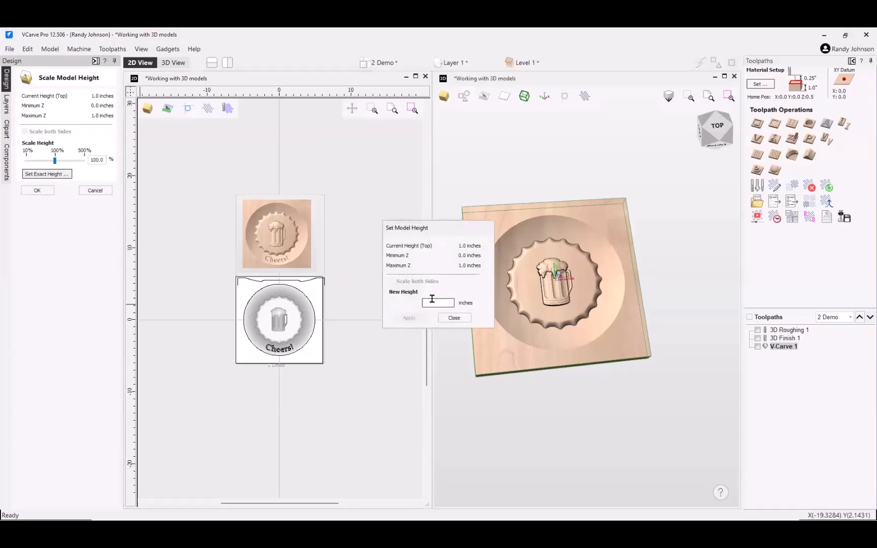
text(.75)
click(454, 318)
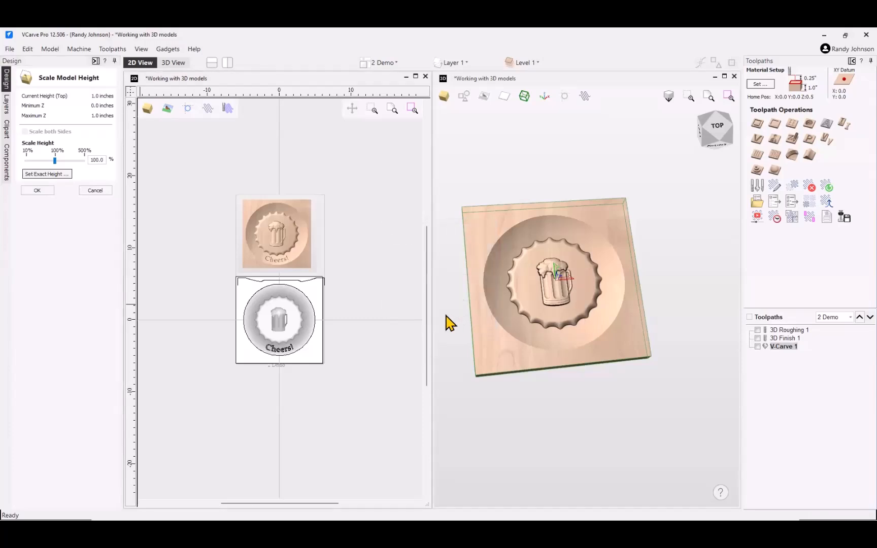
Step: Set the model height to 0.75 inches from the material setup, and inspect the gap between the model and the block
click(760, 84)
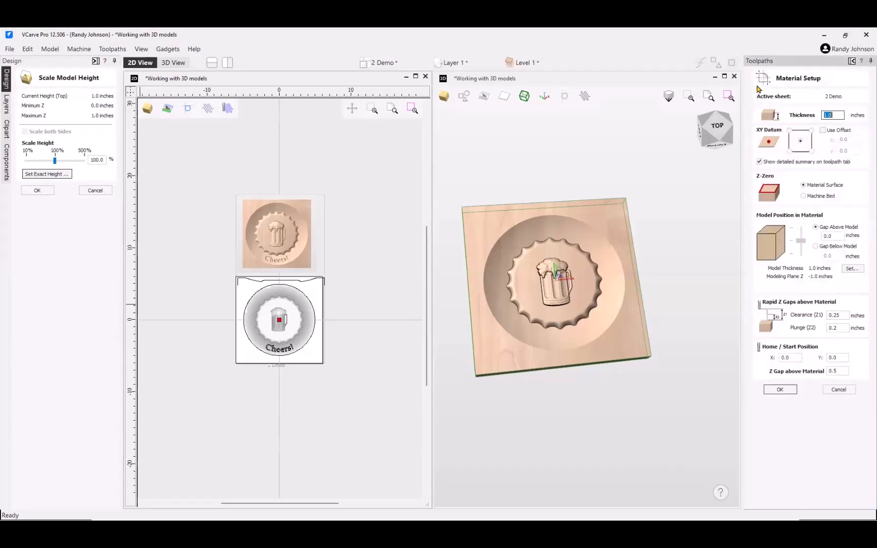
click(855, 271)
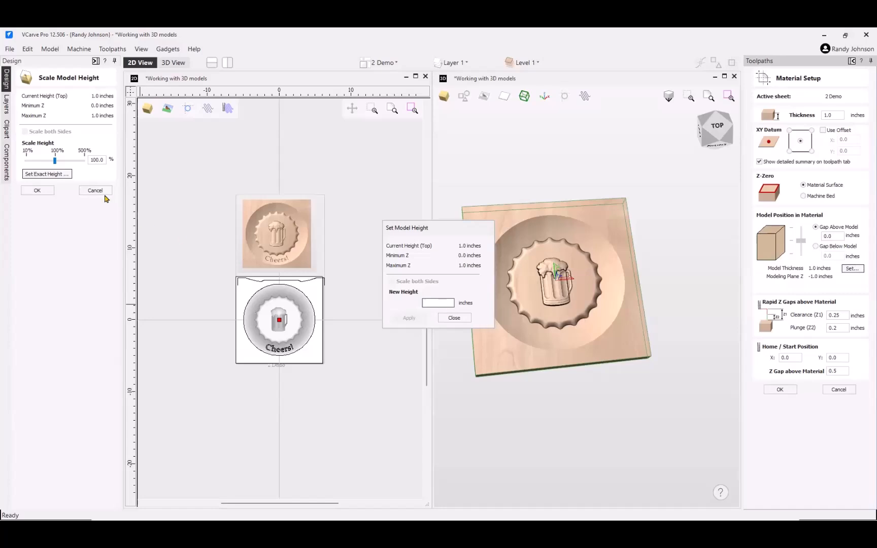
click(454, 318)
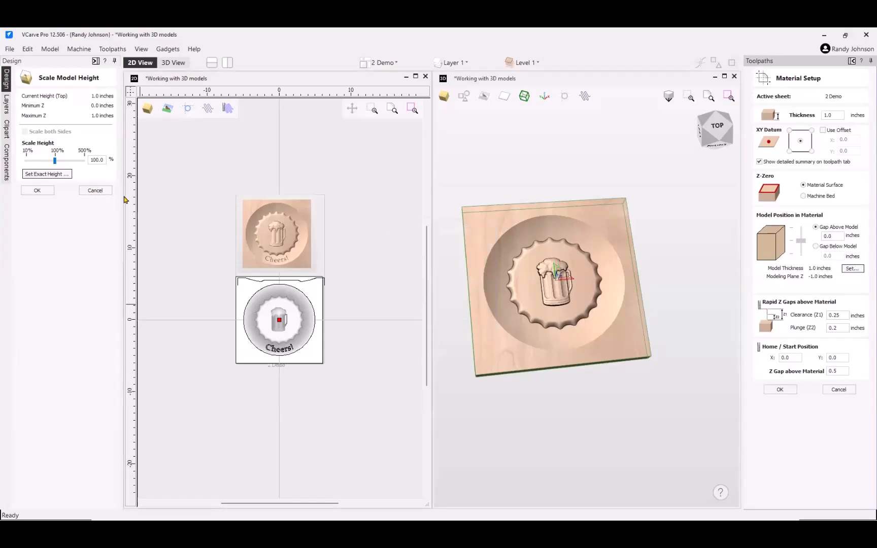
click(96, 191)
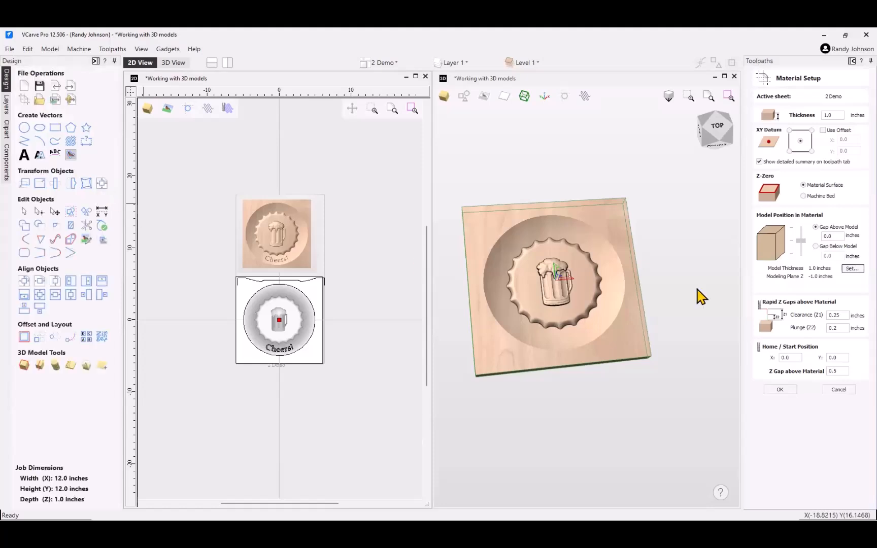
click(852, 269)
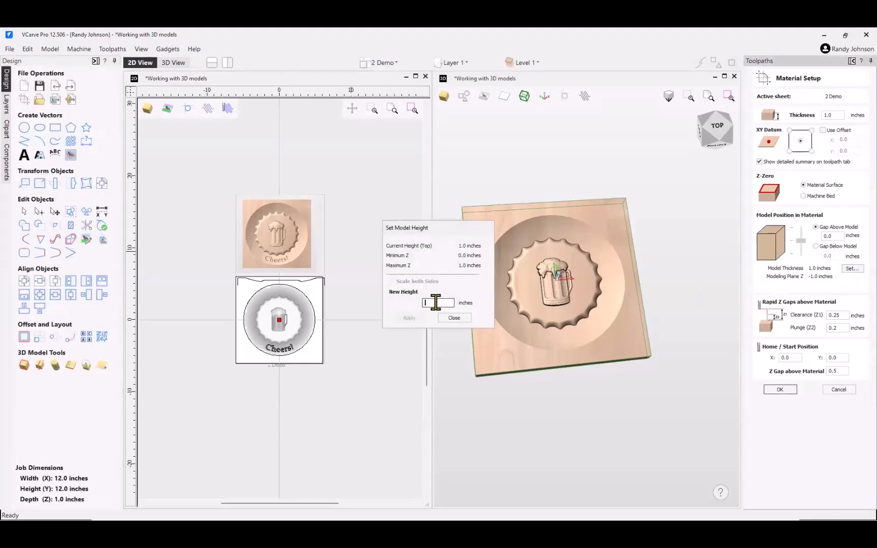
text(.75)
click(408, 318)
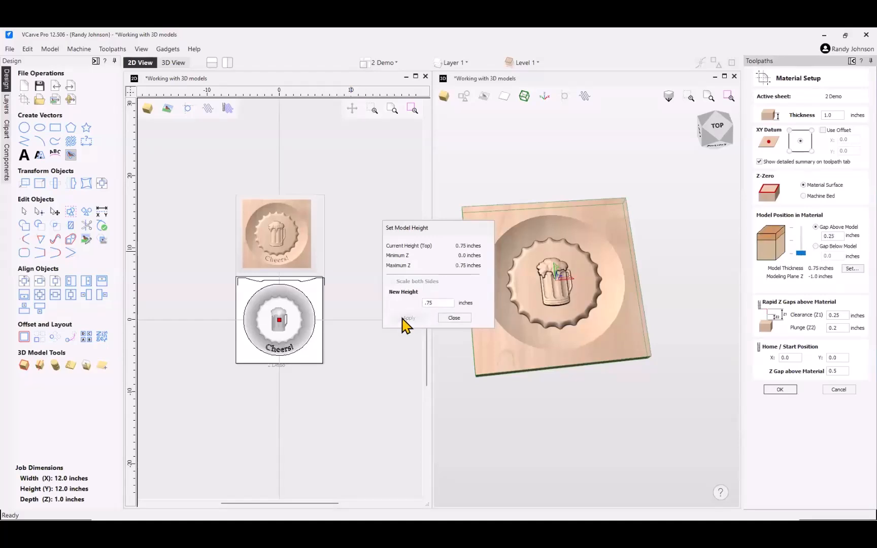
click(455, 318)
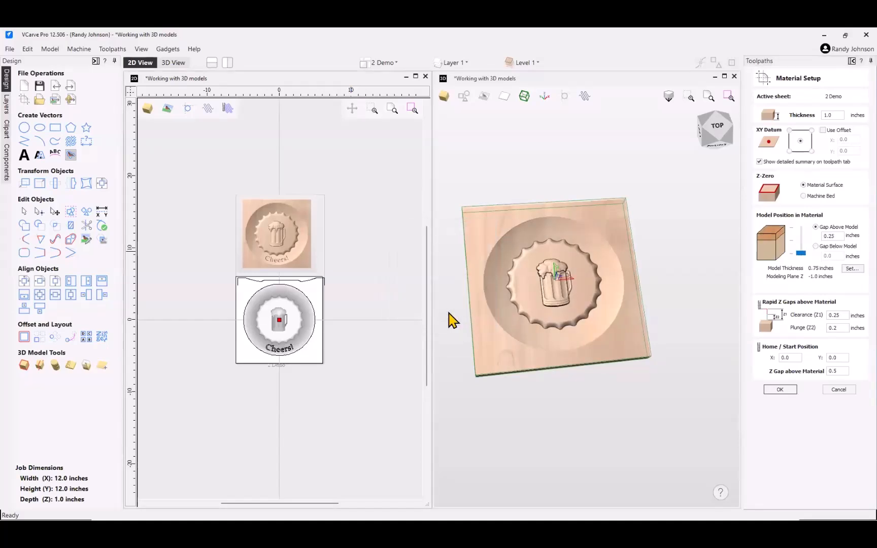
drag(583, 323, 565, 330)
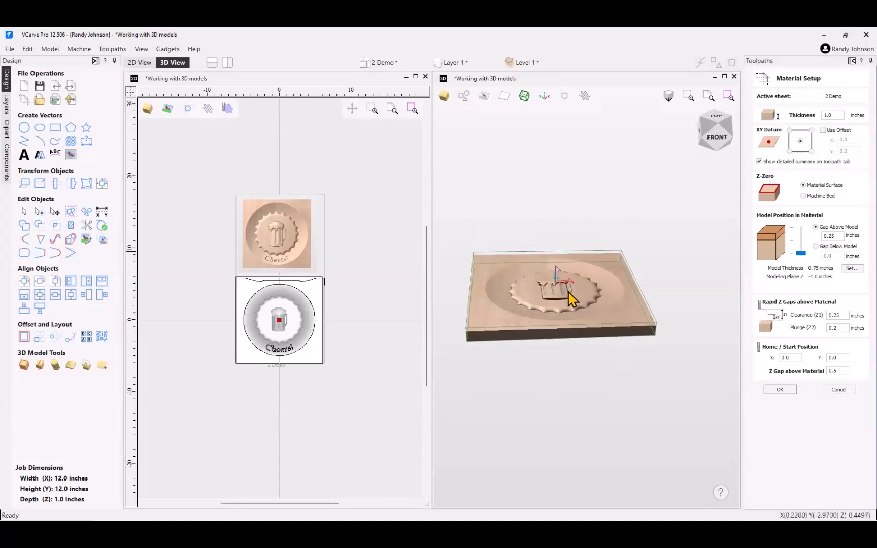
scroll(570, 290, up, 4)
drag(566, 274, 585, 339)
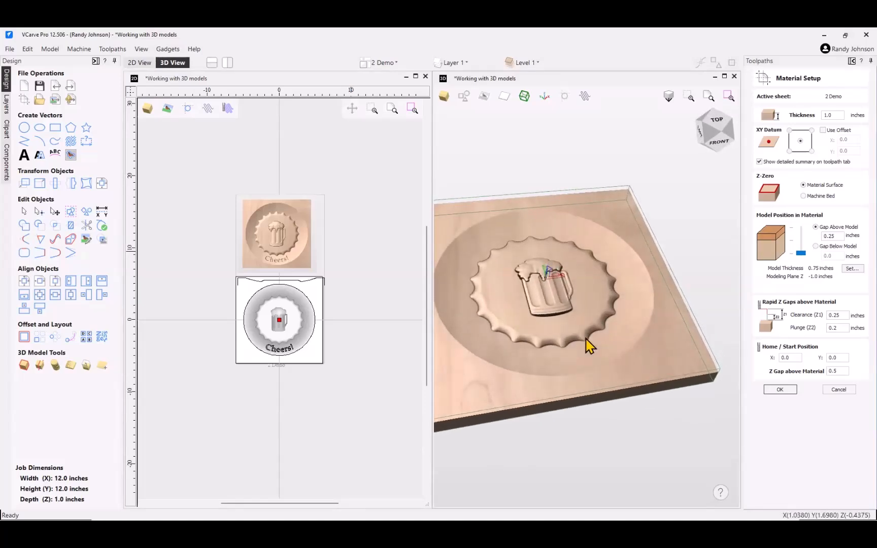
drag(666, 333, 664, 343)
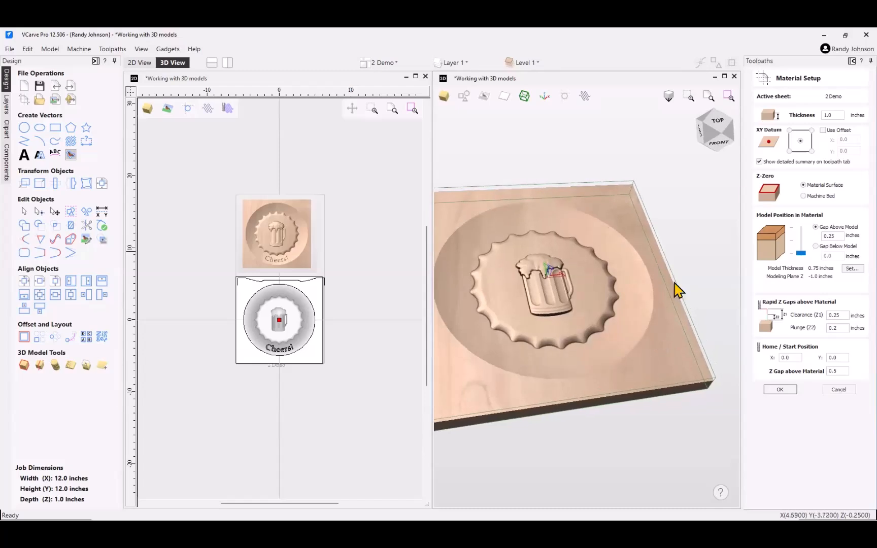
Step: Set the material thickness to 0.75 inches and inspect how the model fits the block
drag(838, 115, 798, 115)
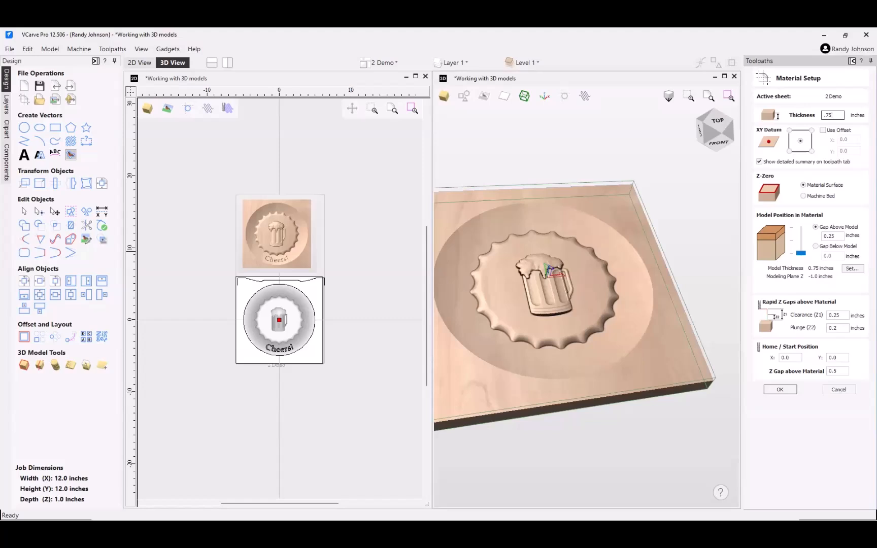
drag(616, 358, 710, 322)
scroll(630, 343, up, 4)
scroll(631, 345, up, 2)
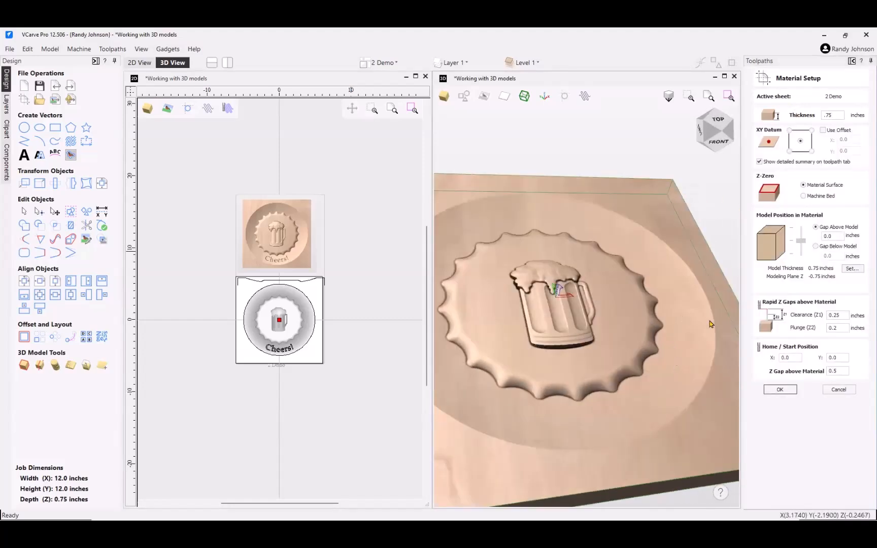
drag(623, 328, 622, 324)
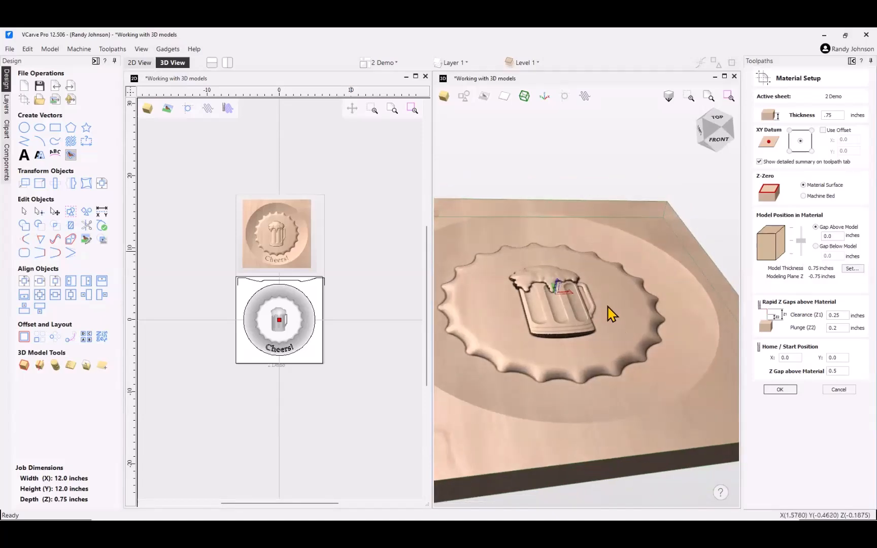
scroll(604, 309, down, 6)
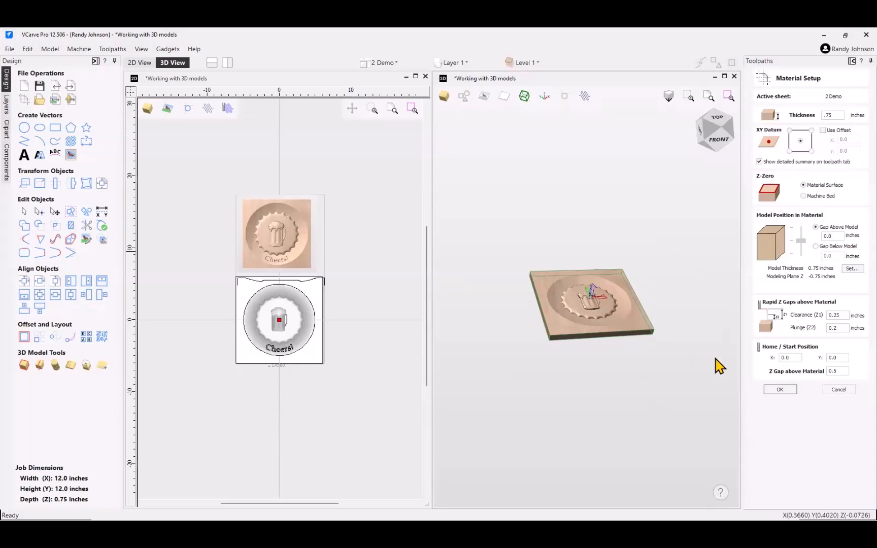
Step: Apply the changed material setup and recalculate all toolpaths on the affected sheets
click(783, 392)
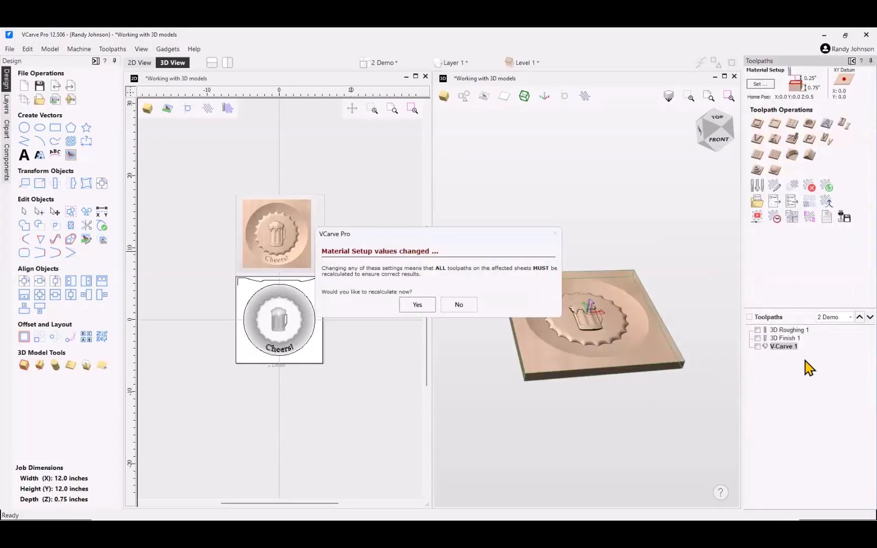
click(417, 305)
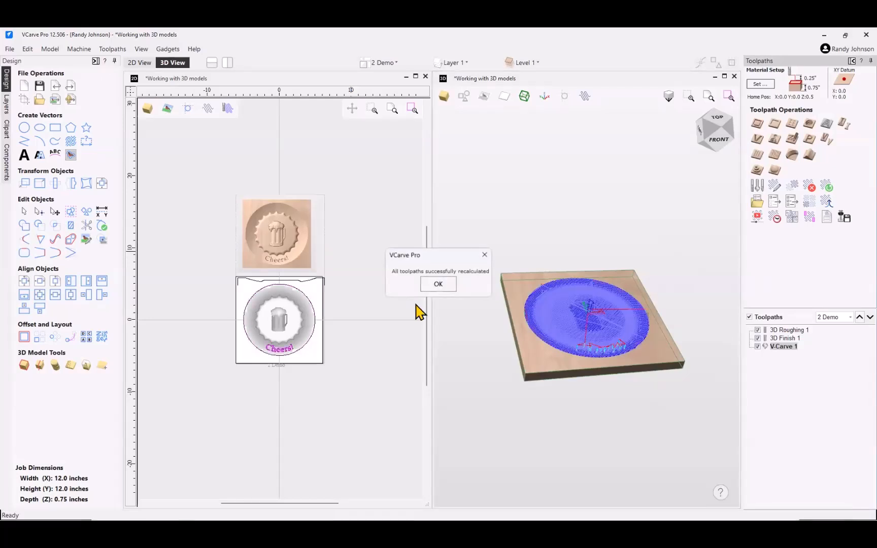
click(438, 284)
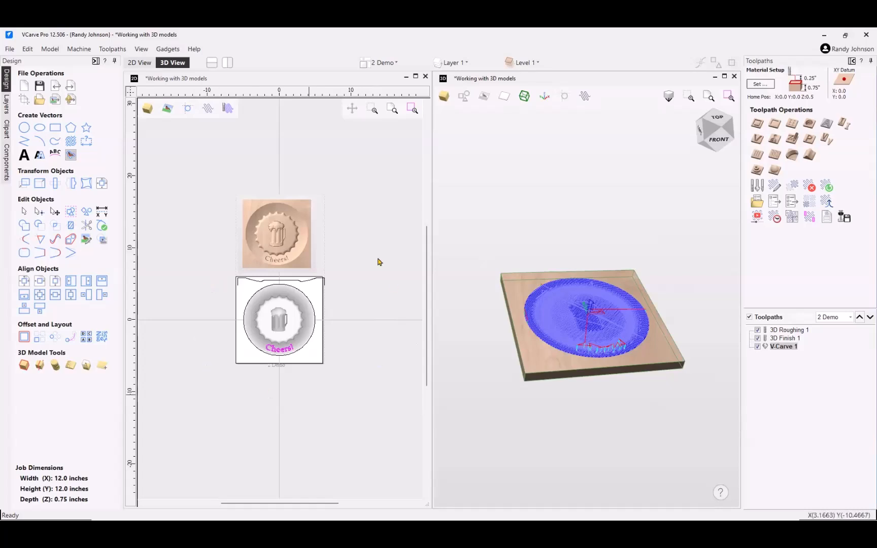
Step: Move the beer mug about 0.3 inches right and 0.4 inches up inside the bottle cap, and deselect it
click(299, 364)
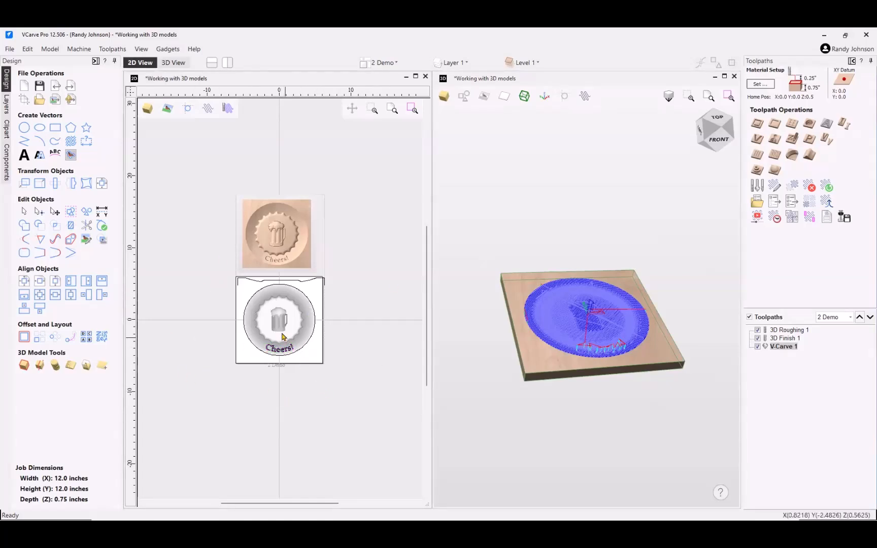
scroll(276, 314, up, 5)
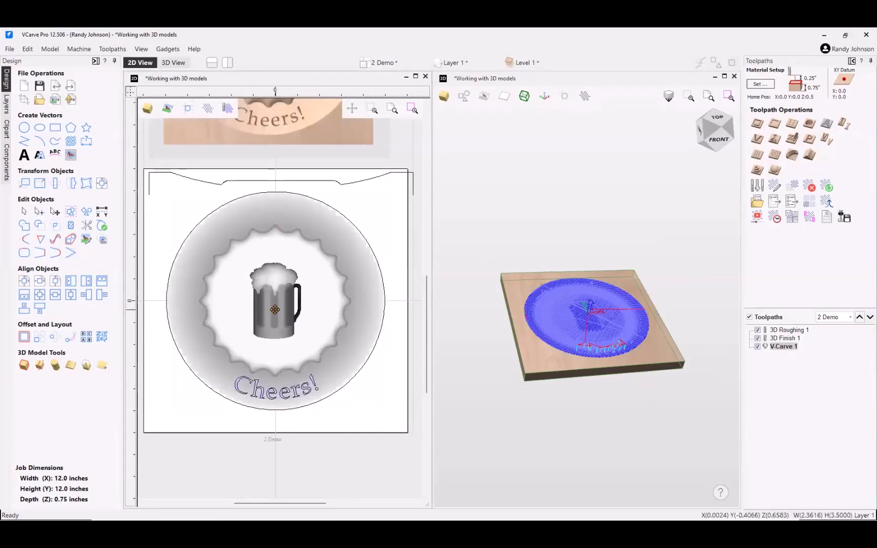
drag(274, 310, 282, 301)
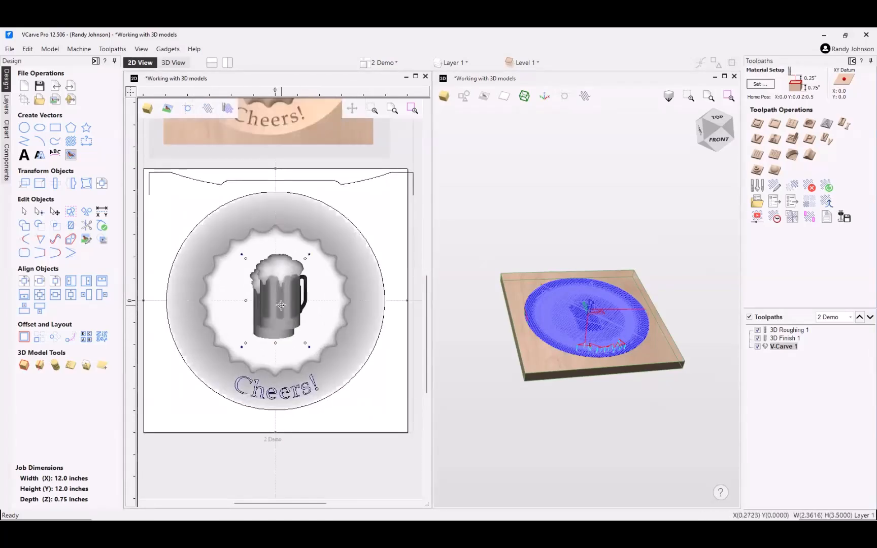
click(358, 451)
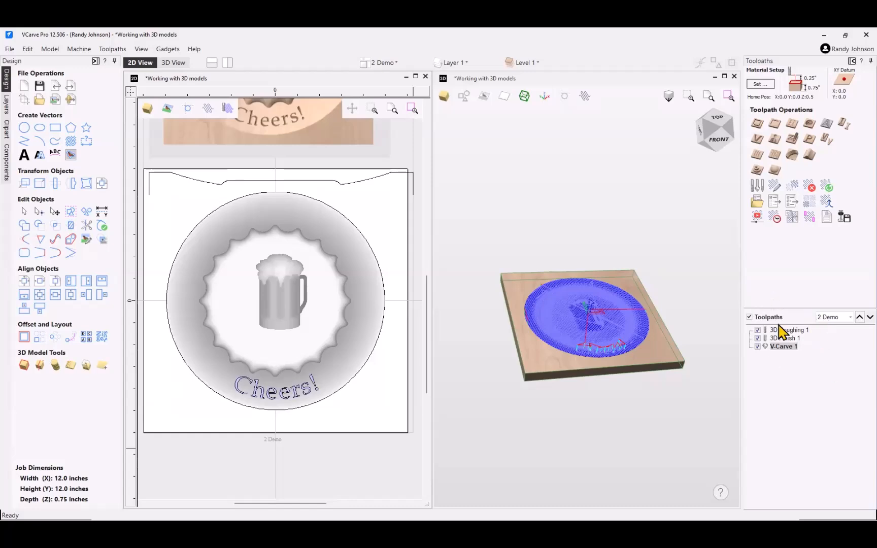
Step: Recalculate all toolpaths after the mug move, and inspect the "Cheers!" block in the 3D view
click(829, 192)
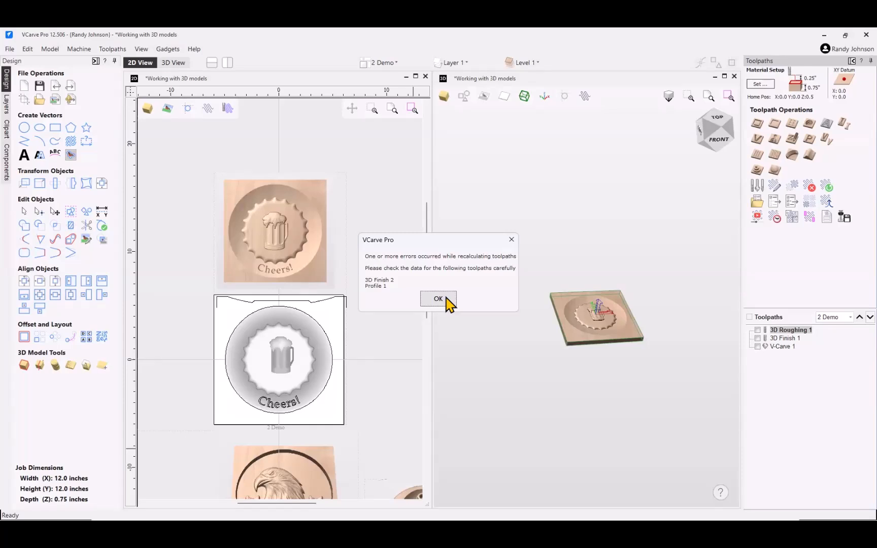
click(439, 299)
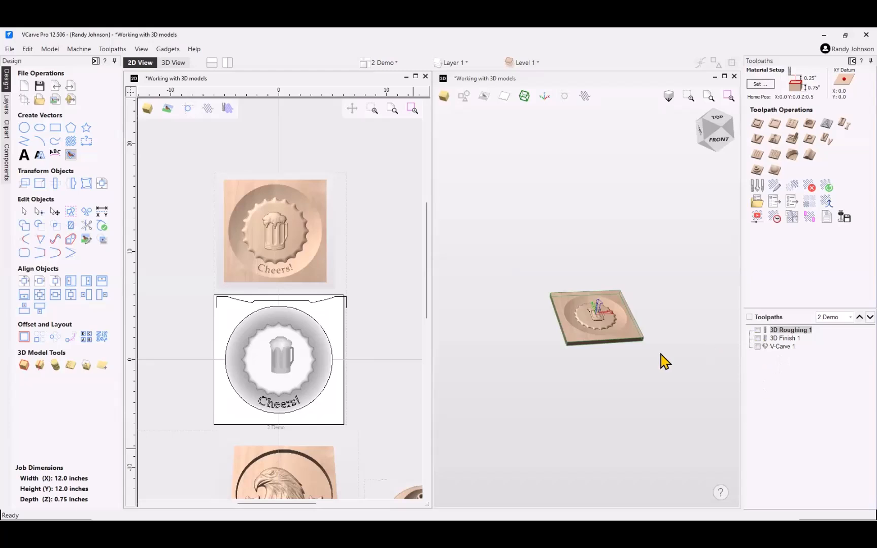
drag(616, 411, 627, 347)
scroll(630, 353, up, 5)
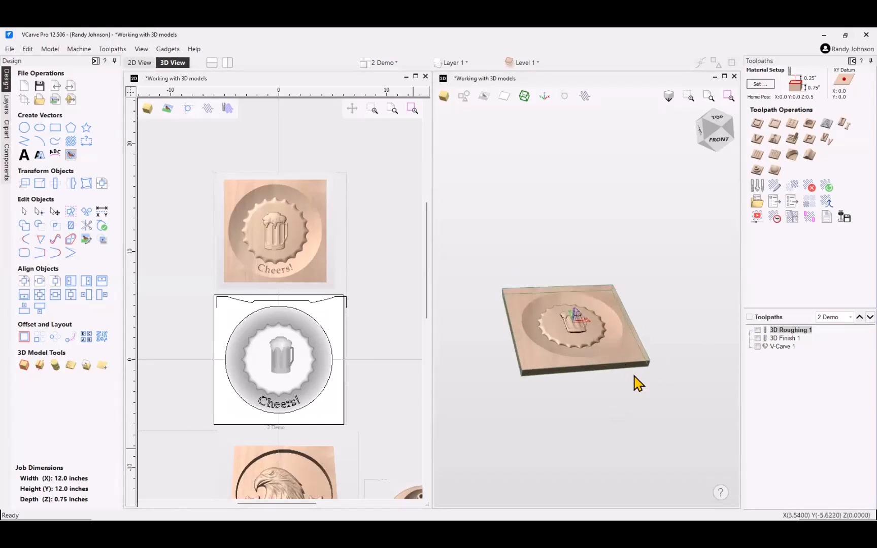
scroll(652, 402, down, 2)
scroll(629, 439, up, 2)
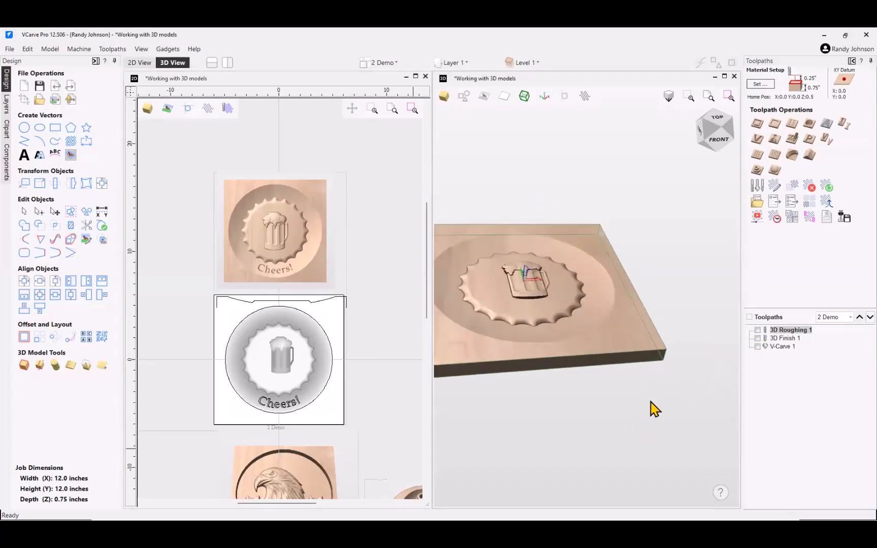
scroll(644, 418, down, 1)
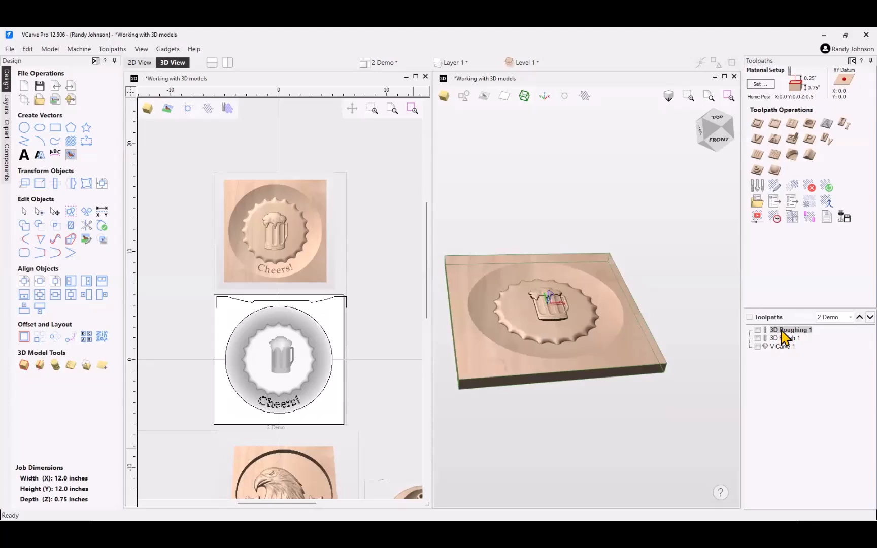
Step: Check the summary of the 3D roughing toolpath, and briefly show and hide the roughing and finishing toolpaths on the block
mouse_move(781, 332)
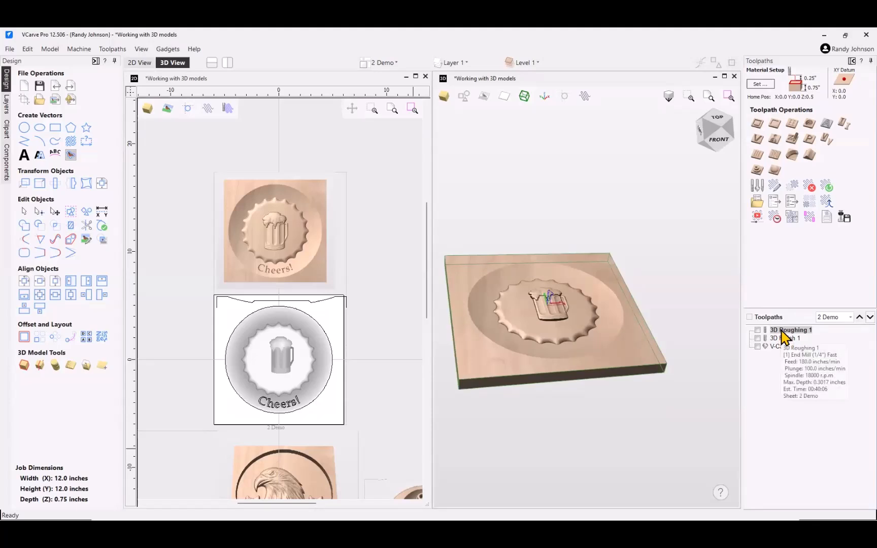
click(758, 330)
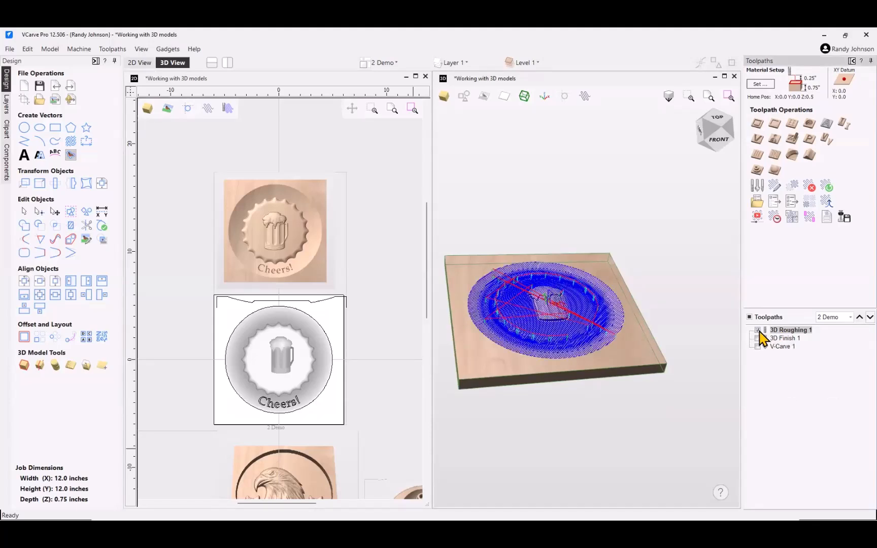
click(759, 330)
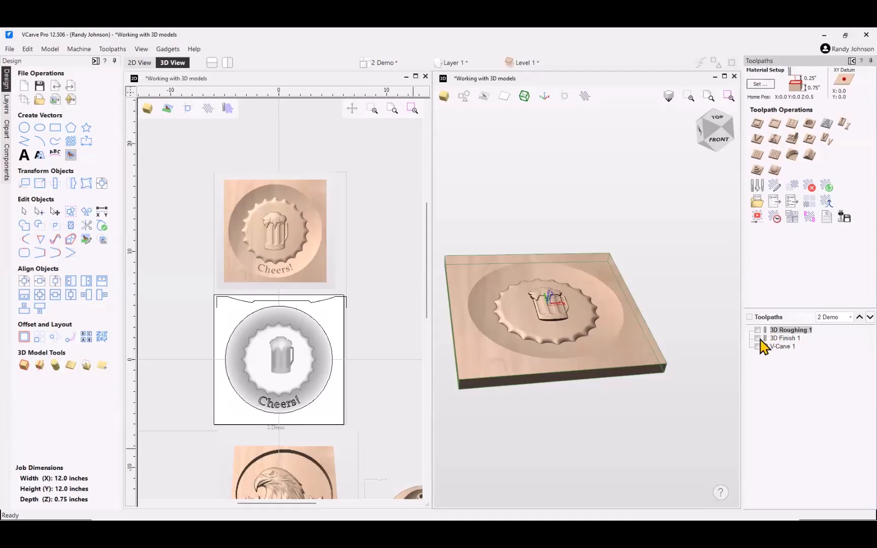
click(760, 339)
click(760, 337)
click(760, 337)
click(760, 337)
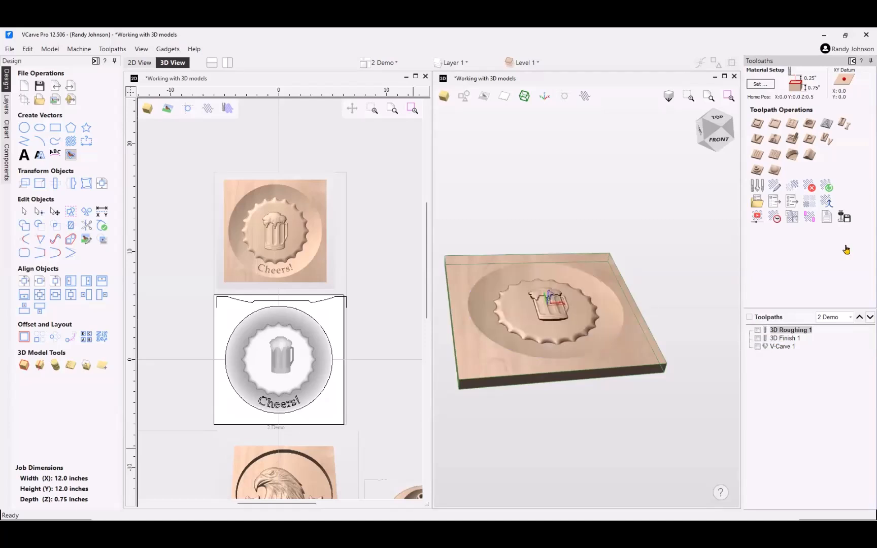
Step: Recalculate all toolpaths again, and recalculate the 3D Finish 1 toolpath individually with its existing ball nose settings
click(830, 189)
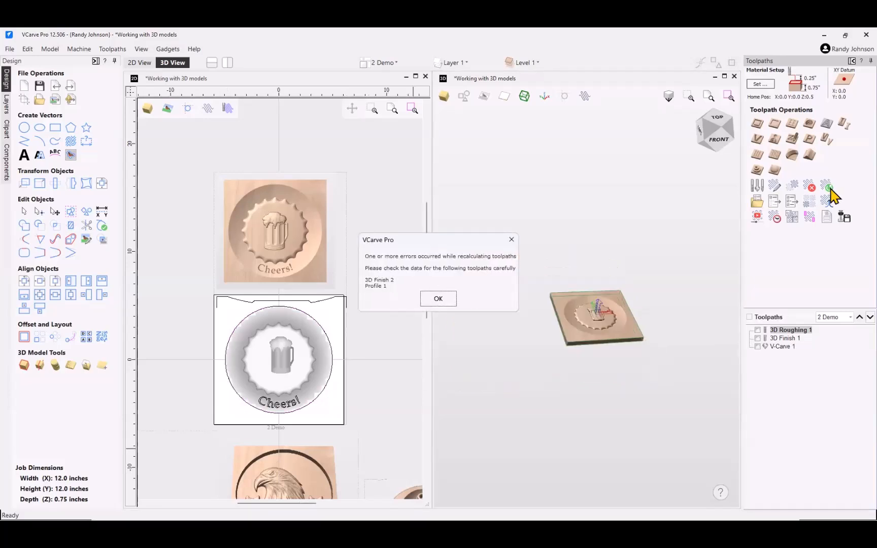
click(439, 299)
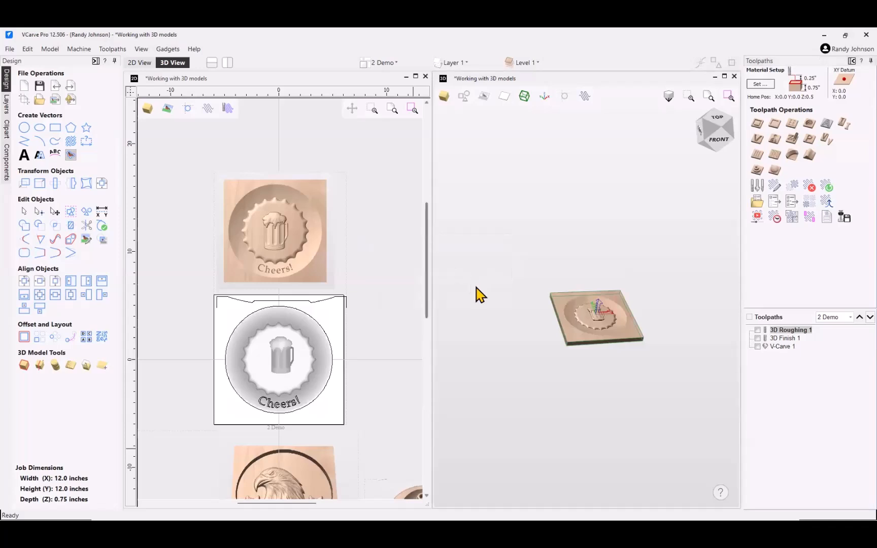
double_click(782, 339)
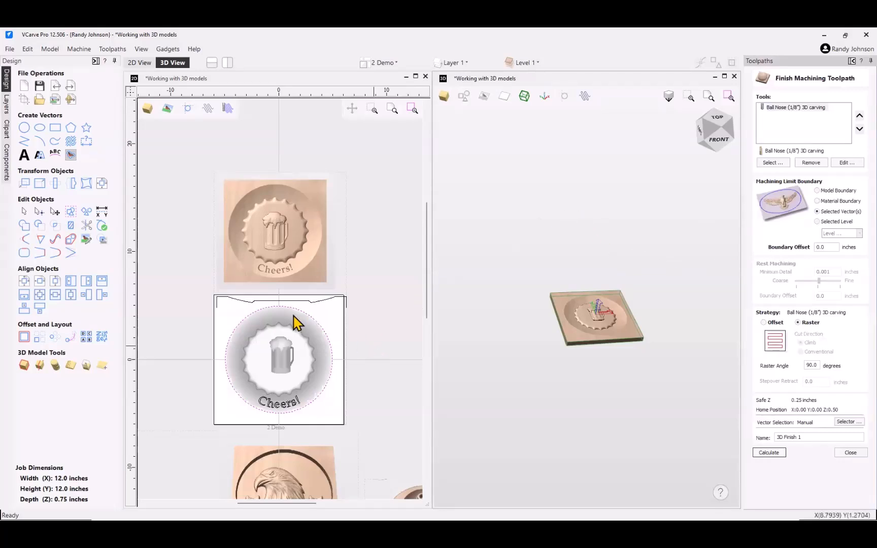
click(770, 453)
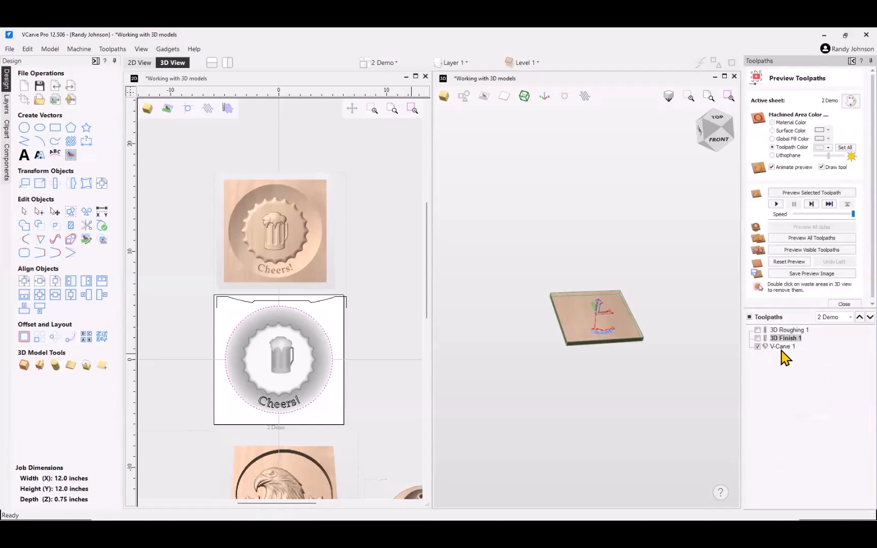
Step: Recalculate the V-Carve 1 toolpath and the 3D Roughing 1 toolpath individually with their existing settings
click(782, 347)
double_click(784, 347)
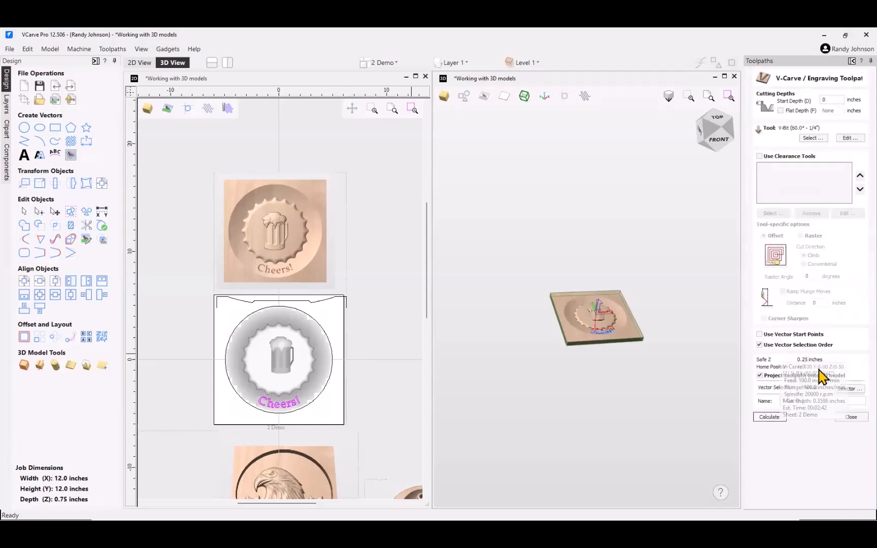
click(770, 417)
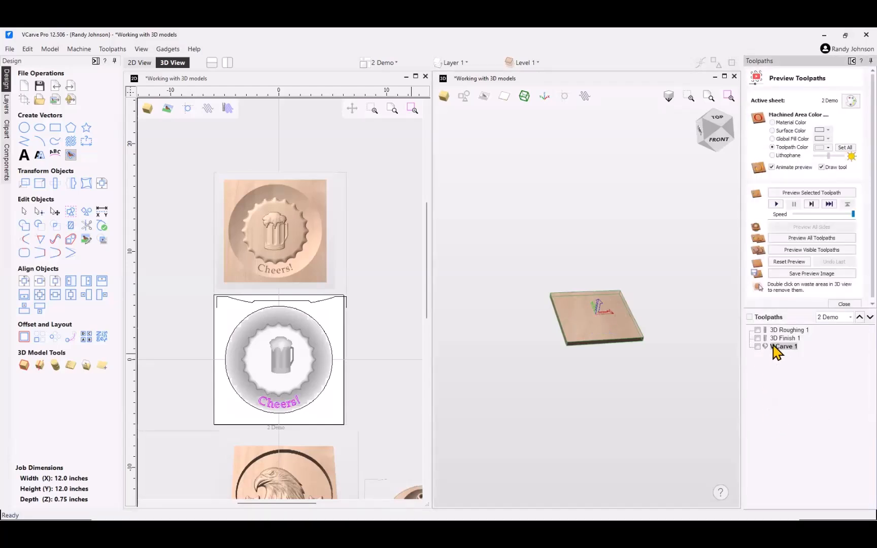
click(758, 347)
click(758, 330)
click(778, 331)
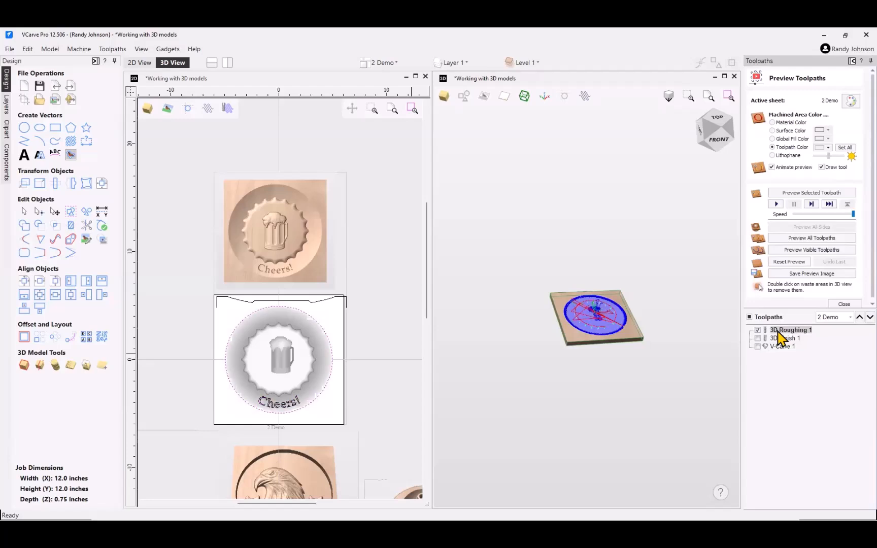
double_click(779, 333)
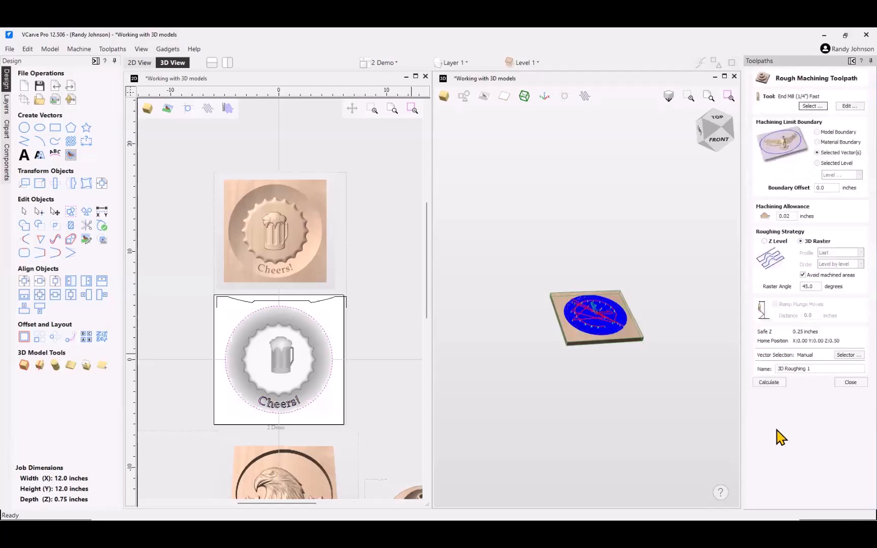
click(773, 383)
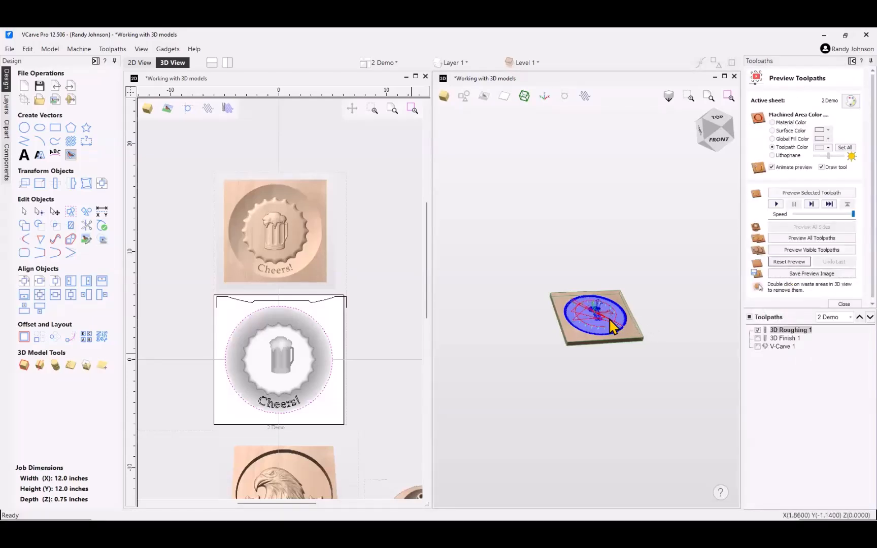
Step: Preview all toolpaths on the 2 Demo sheet, and inspect the carved mug, bottle cap and "Cheers!" lettering
scroll(610, 318, up, 5)
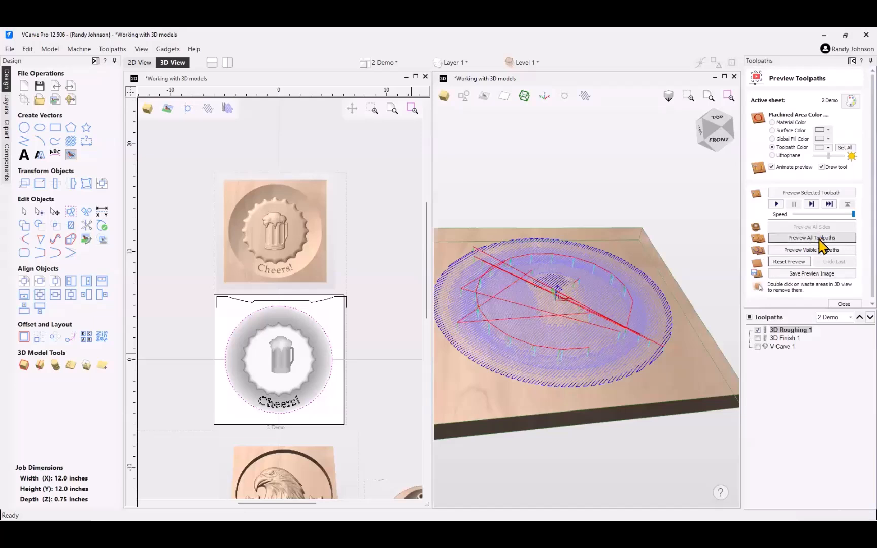
click(820, 239)
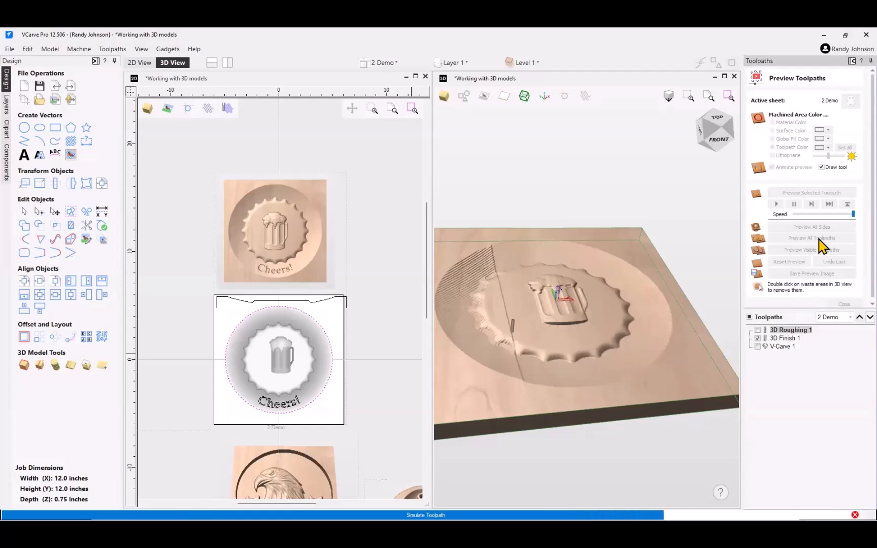
drag(586, 363, 566, 307)
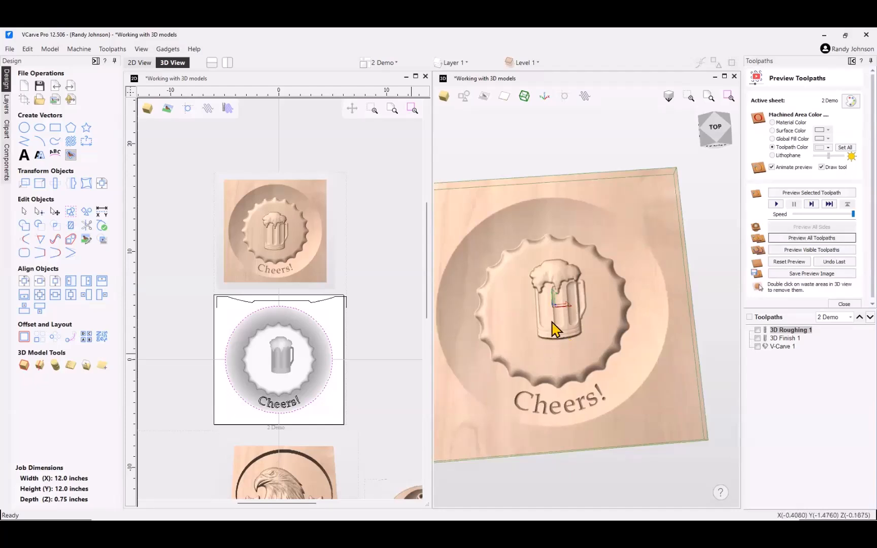
drag(555, 329, 572, 325)
drag(625, 312, 636, 295)
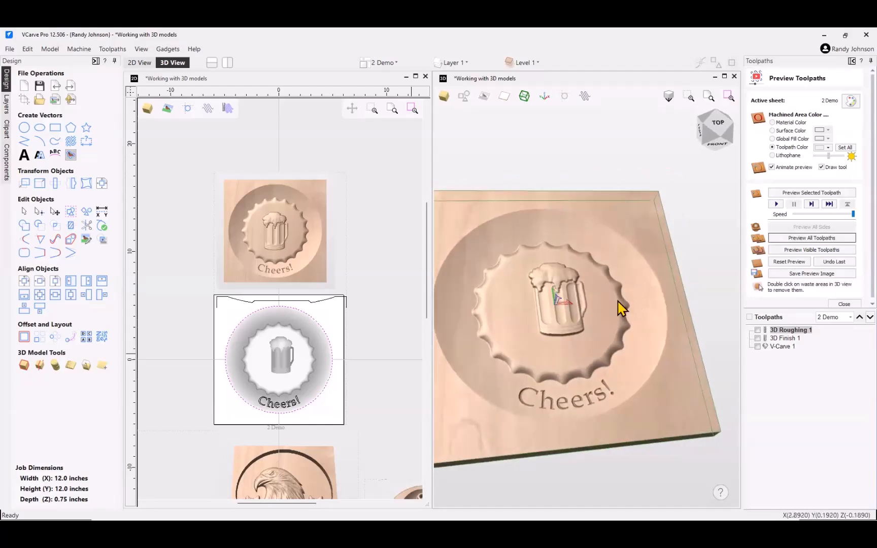
scroll(615, 299, down, 2)
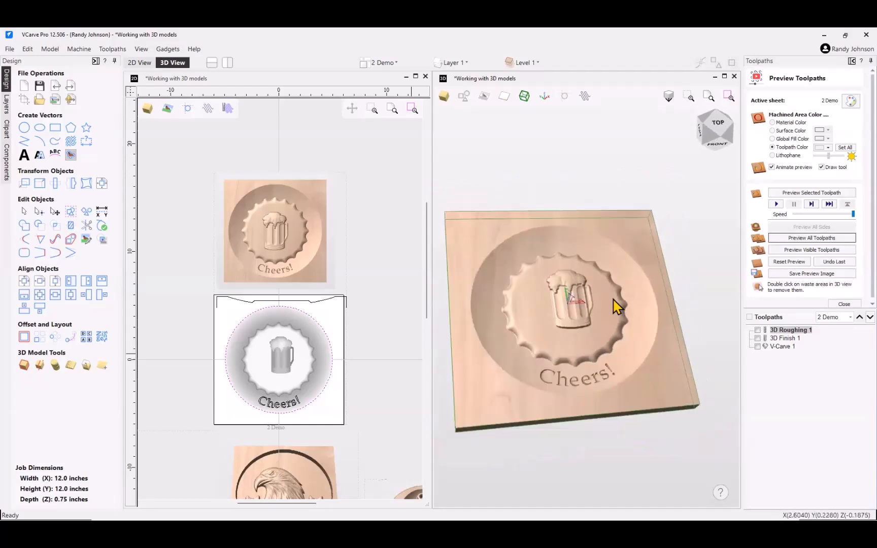
Step: Reset the preview and simulate only the 3D Roughing 1 toolpath at about half speed
click(759, 331)
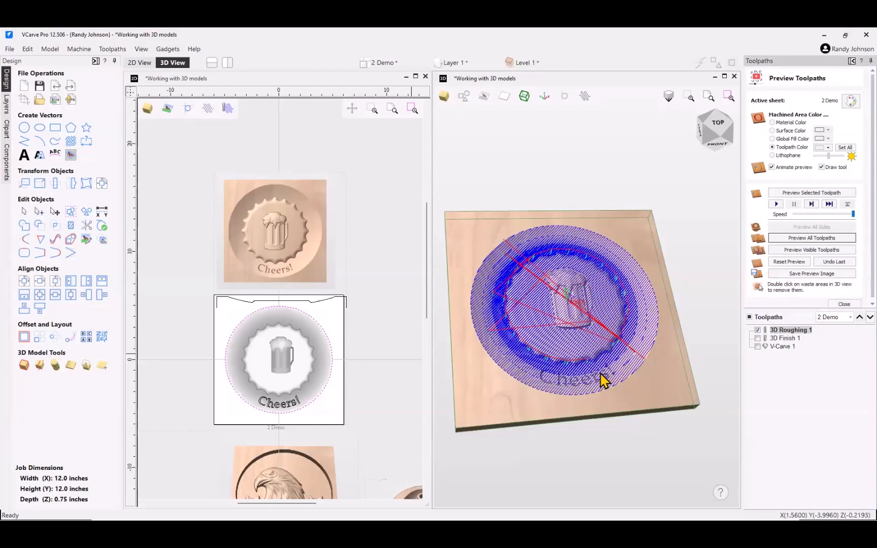
click(790, 262)
drag(853, 214, 827, 214)
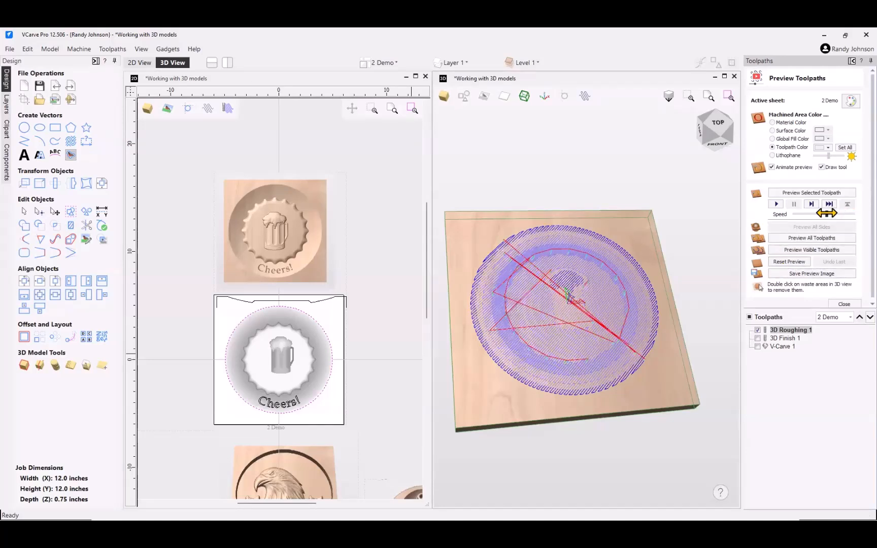
click(807, 193)
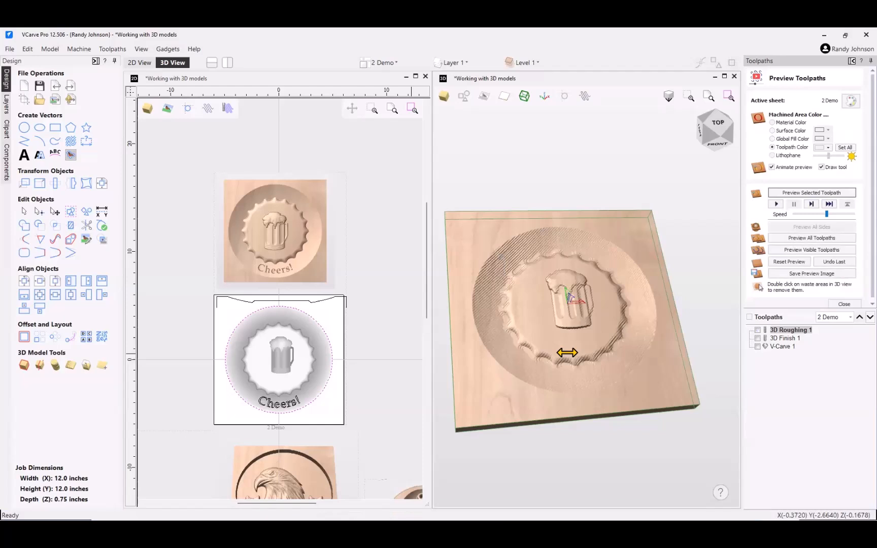
Step: Simulate the 3D Finish 1 toolpath over the roughed relief, raising the preview speed in stages to nearly the maximum
click(786, 338)
click(815, 194)
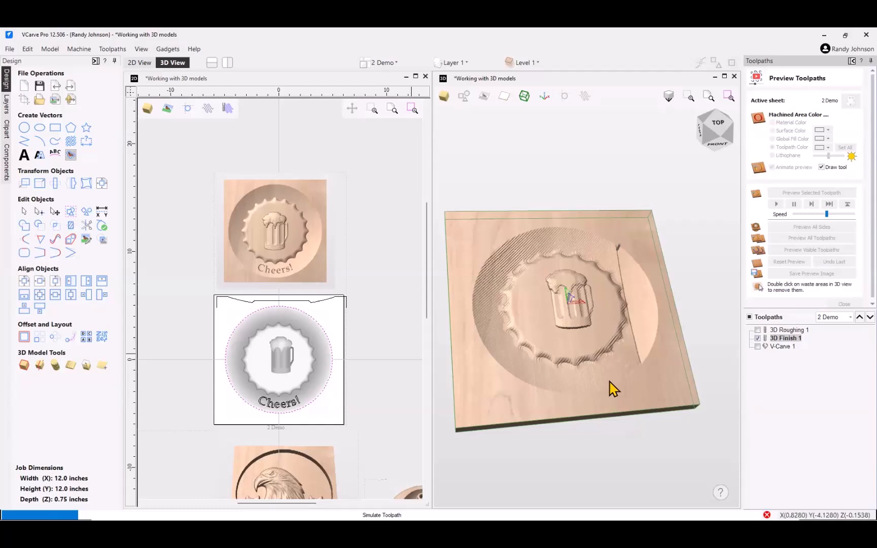
drag(611, 388, 601, 348)
scroll(582, 350, up, 2)
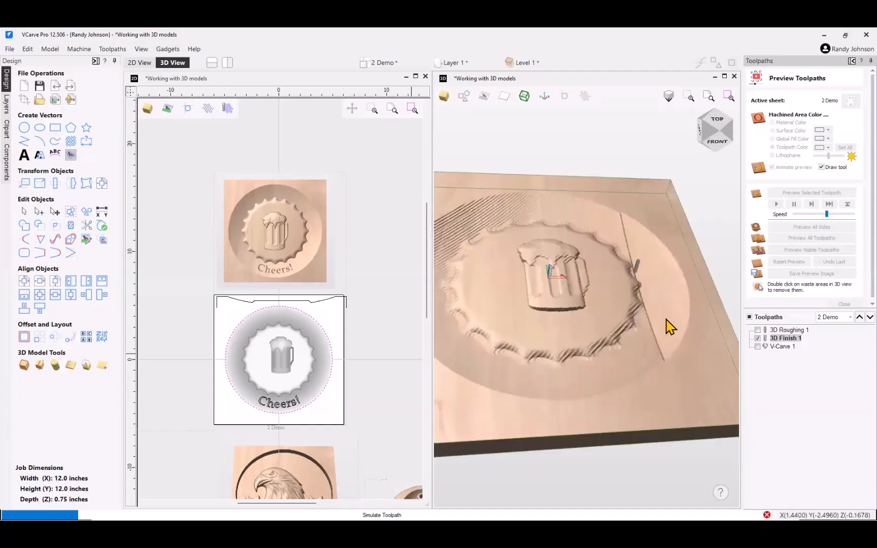
scroll(660, 325, down, 1)
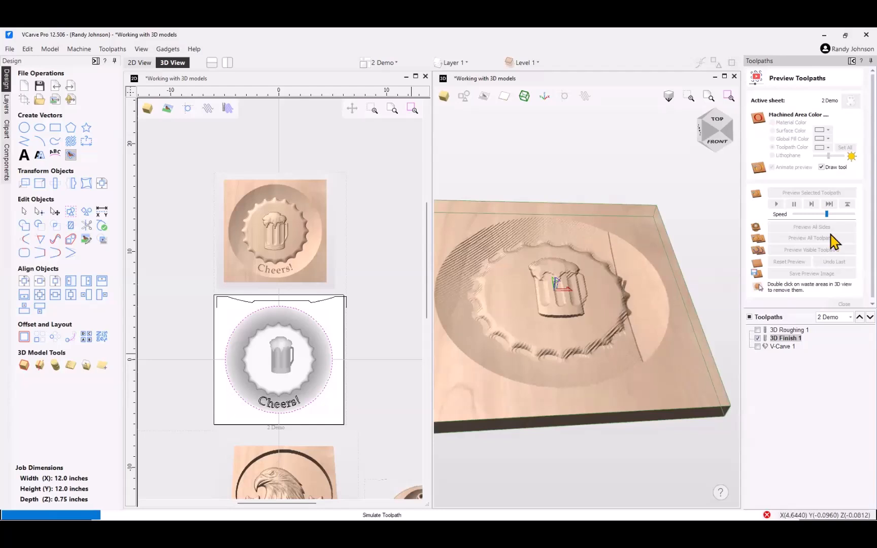
click(835, 214)
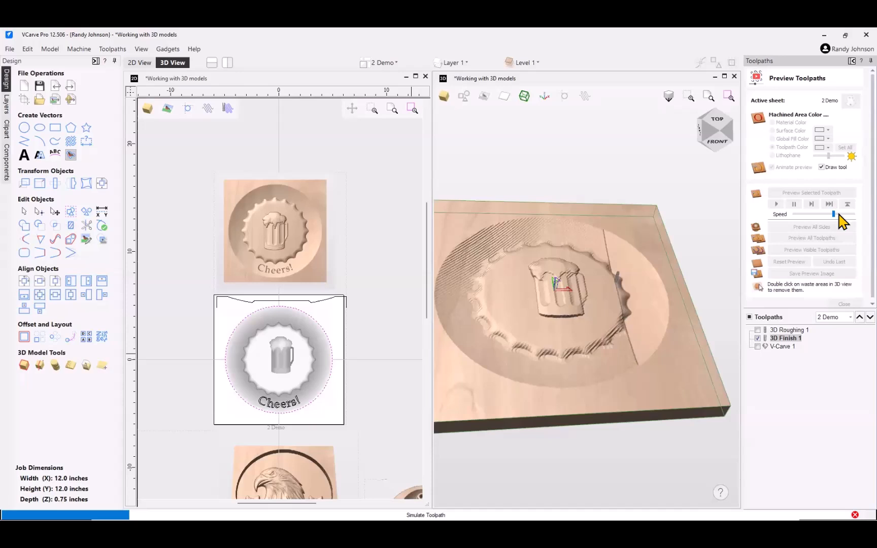
click(840, 214)
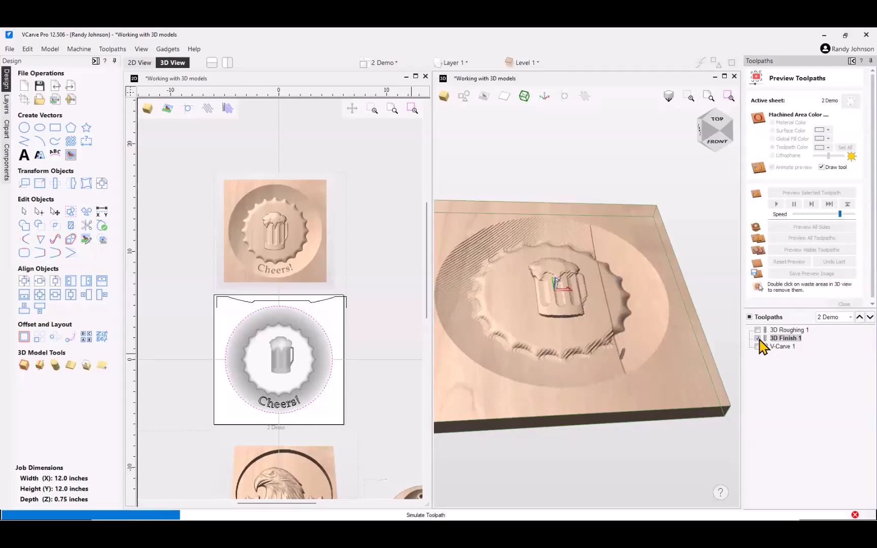
click(849, 214)
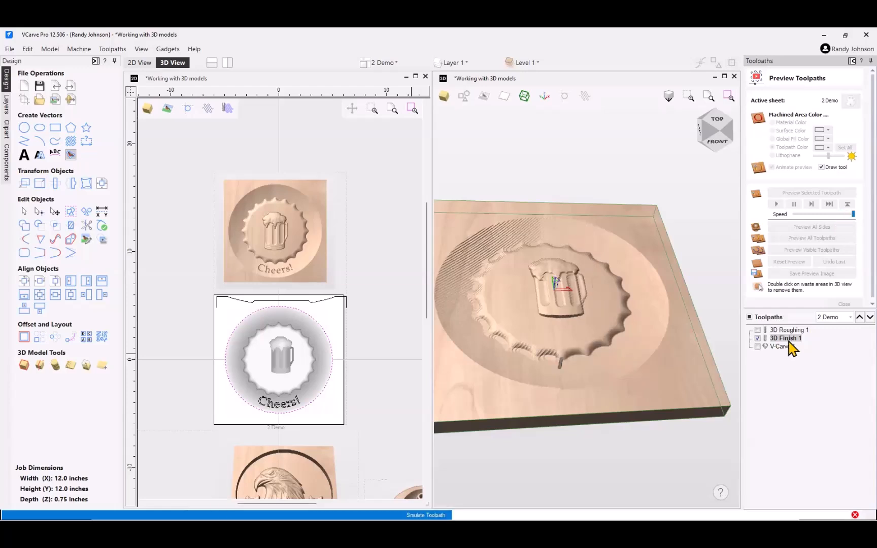
Step: Simulate the 3D Finish 1 toolpath directly on the uncut block at a slightly reduced preview speed
click(758, 339)
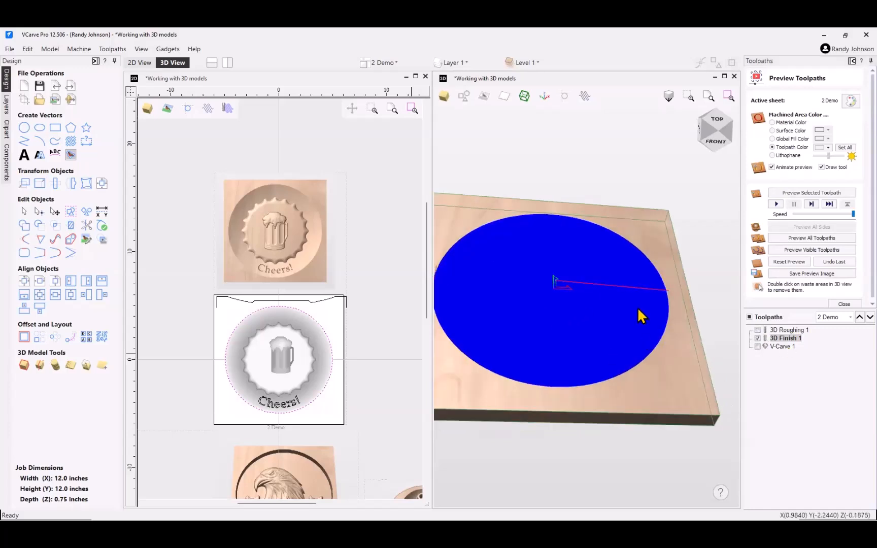
drag(641, 316, 545, 374)
drag(686, 351, 659, 268)
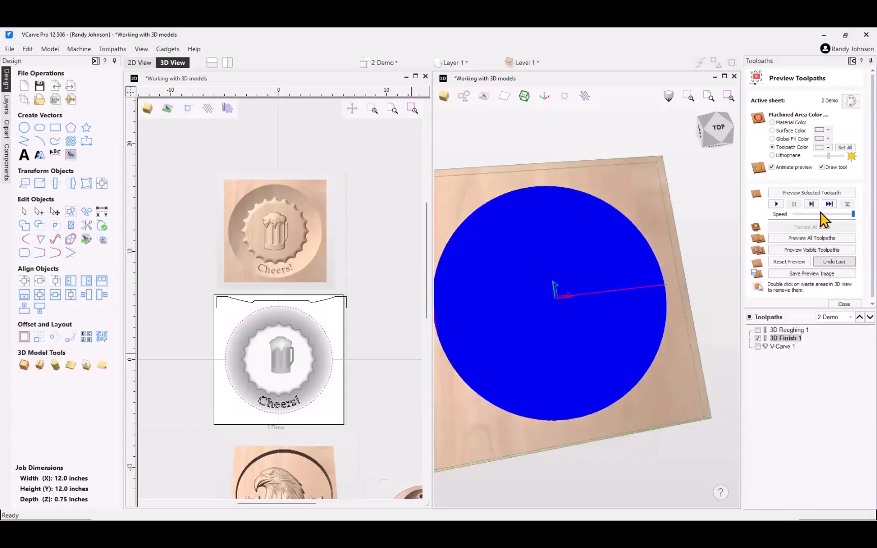
drag(847, 213, 838, 211)
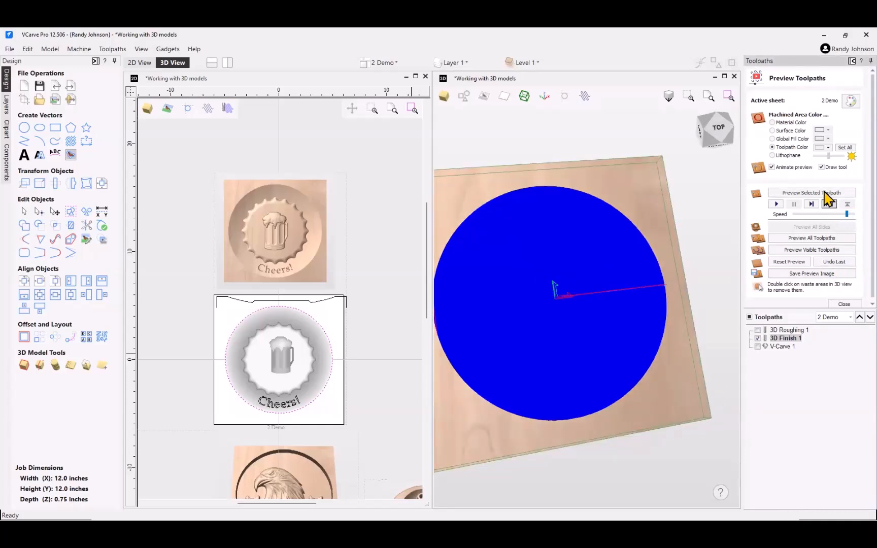
click(813, 194)
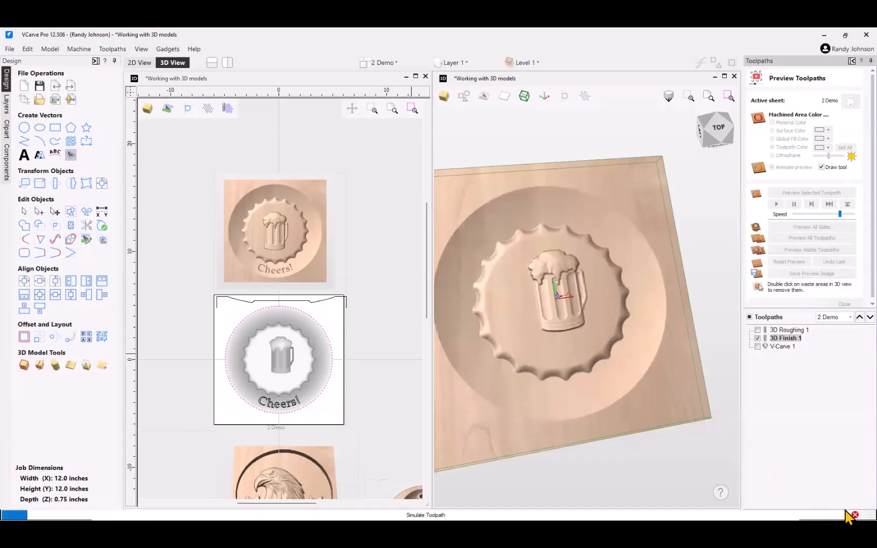
Step: Reset the preview and simulate 3D Finish 1 again on uncut material, raising the speed to maximum partway through
click(790, 262)
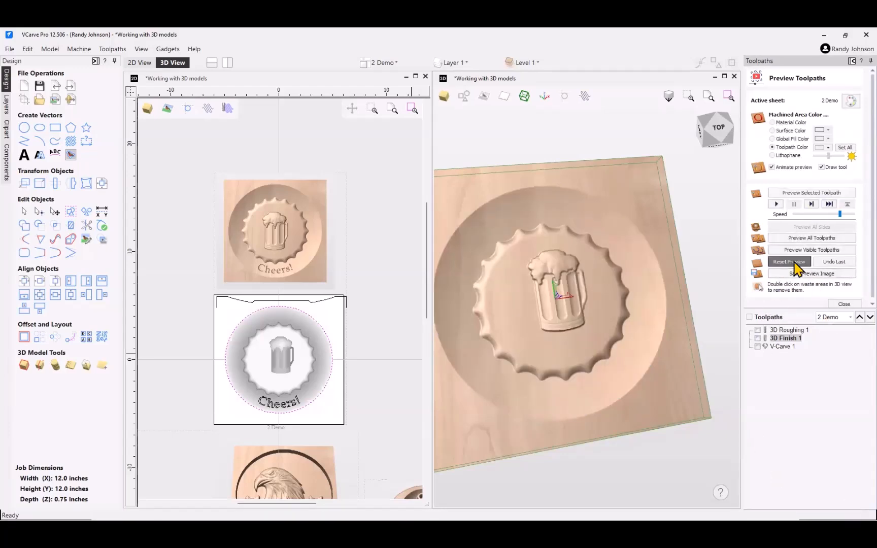
click(817, 194)
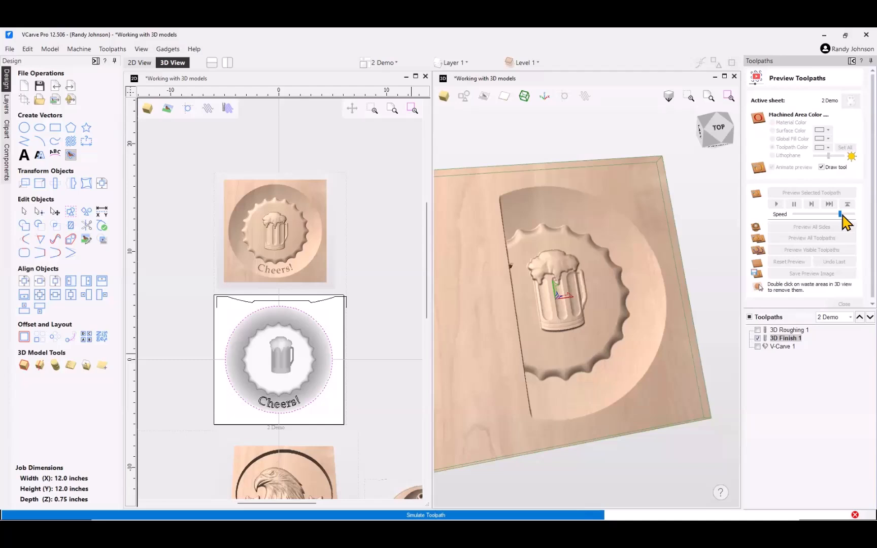
drag(841, 213, 854, 213)
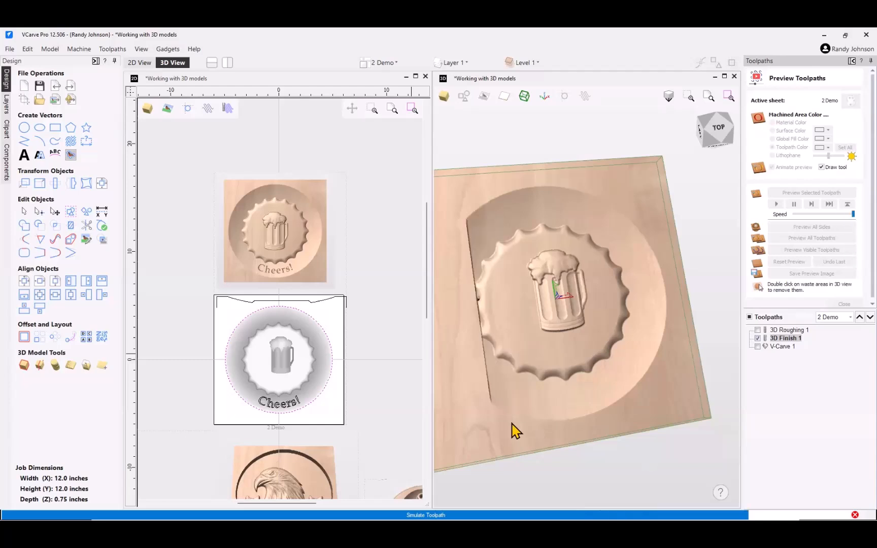
drag(512, 423, 498, 310)
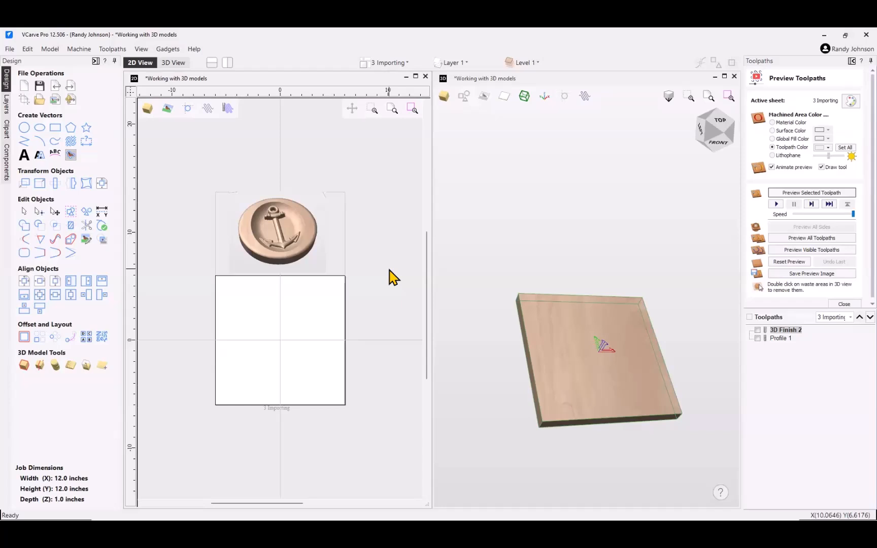
Step: Open 3DAnchor.stl from the Desktop for import as a 3D model on the 3 Importing sheet
right_click(396, 269)
click(371, 229)
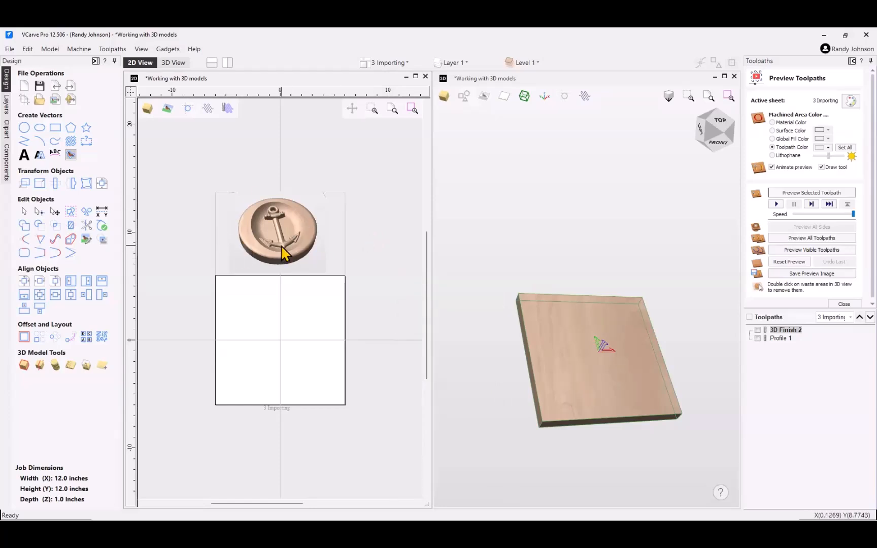
scroll(284, 257, down, 2)
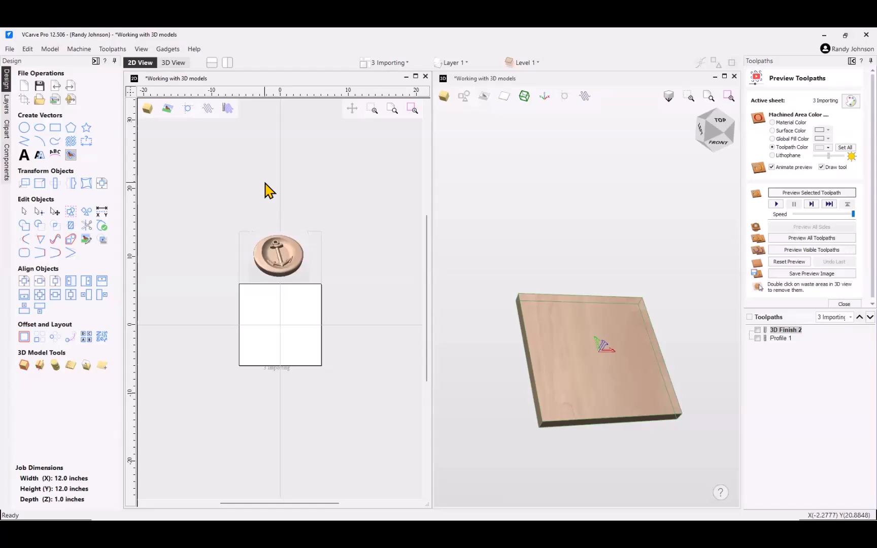
click(72, 100)
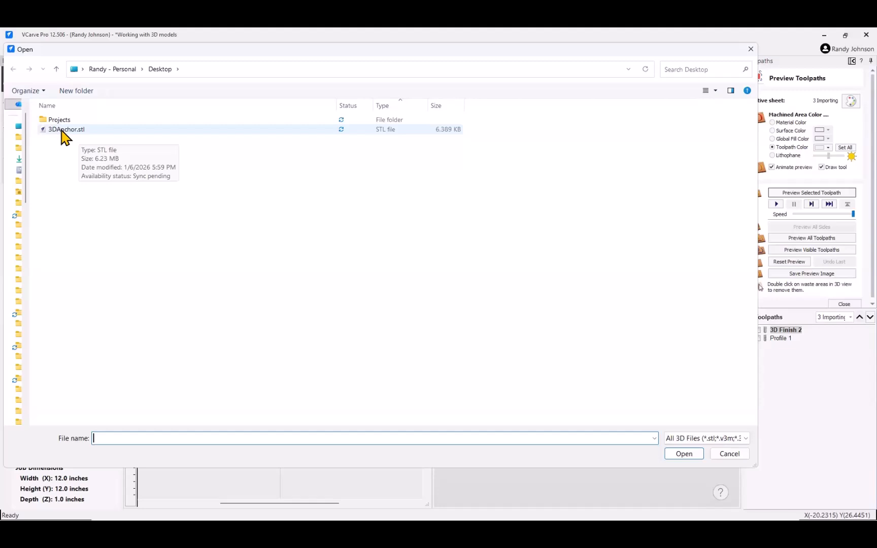
click(62, 130)
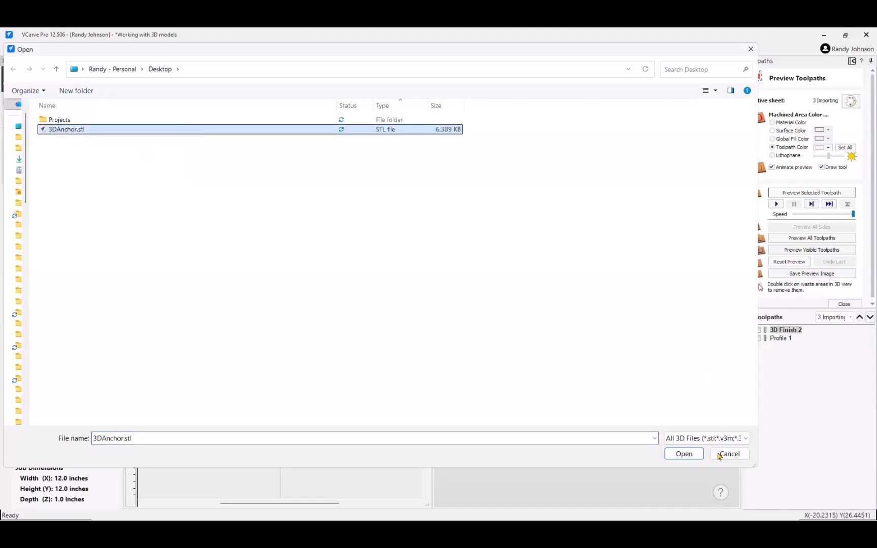
click(683, 455)
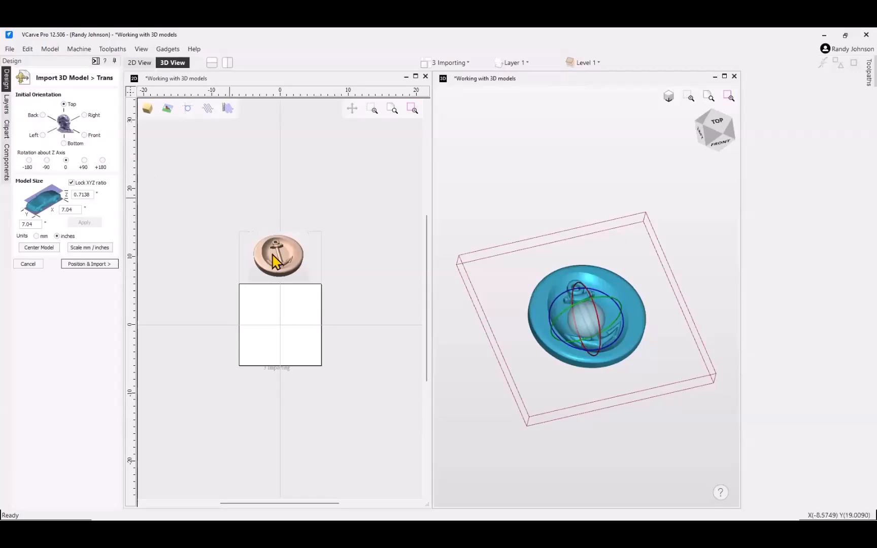
Step: Enlarge the 3D view and examine the anchor dish model and its material outline from several angles
click(725, 76)
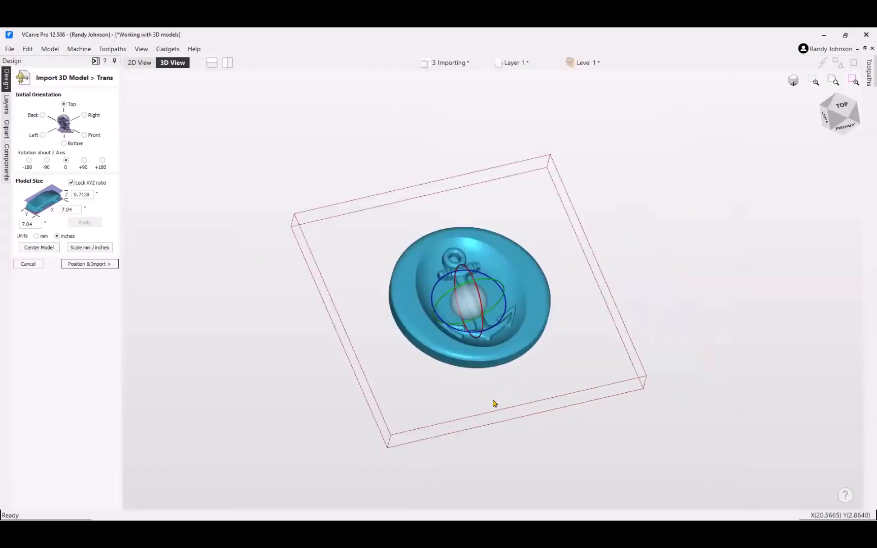
scroll(490, 395, up, 4)
scroll(477, 431, down, 2)
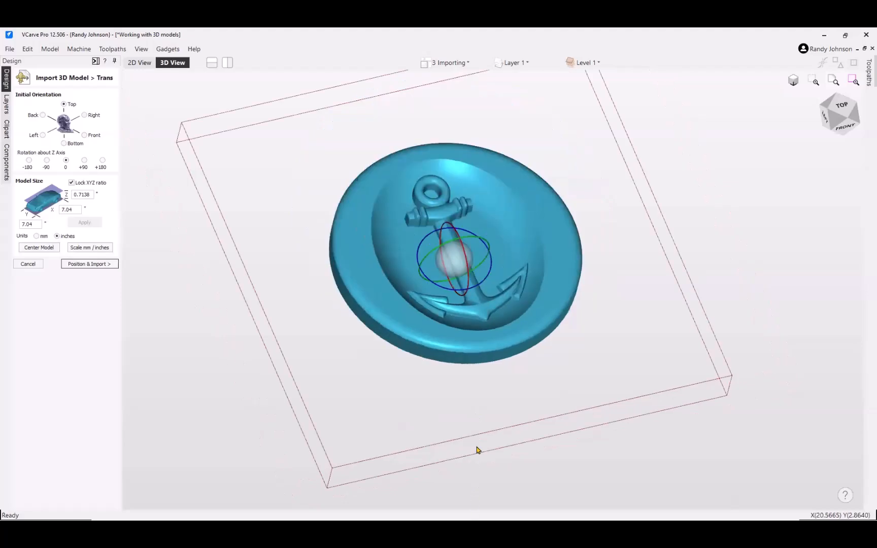
drag(506, 443, 528, 406)
scroll(451, 300, down, 3)
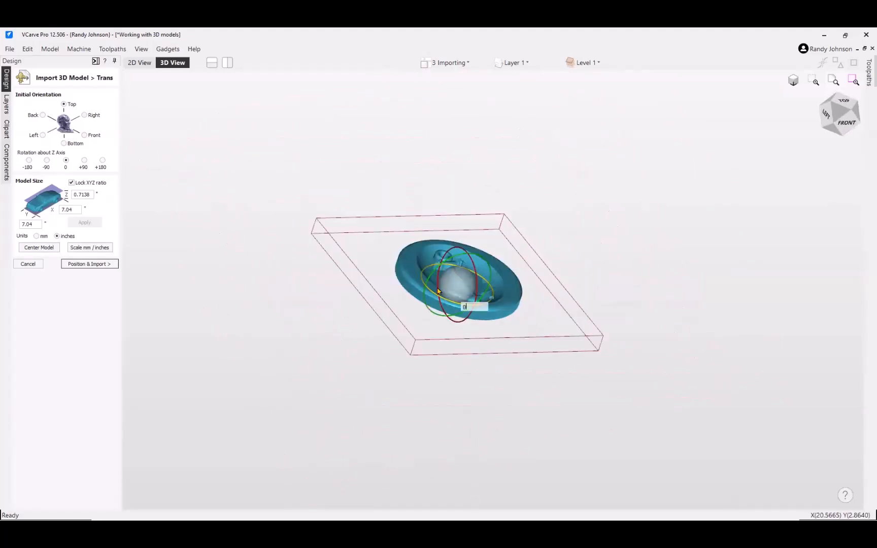
drag(446, 260, 546, 209)
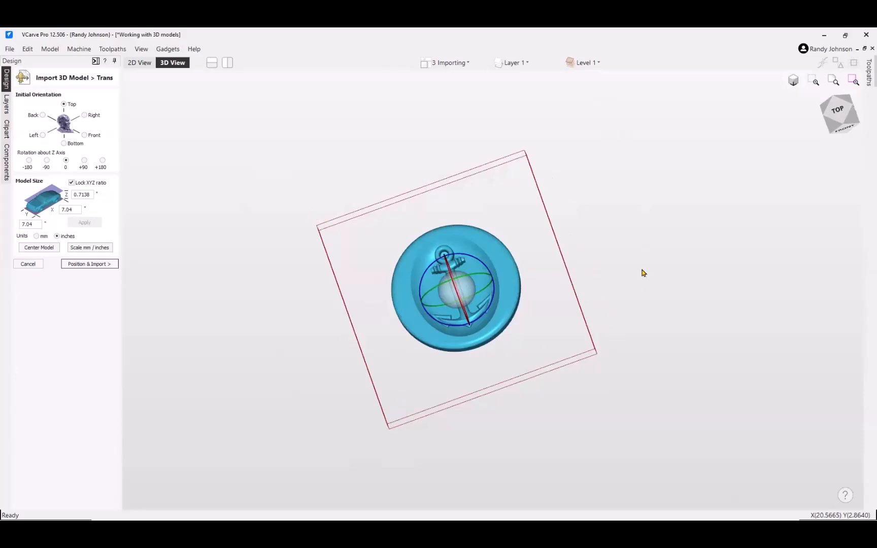
scroll(643, 272, down, 2)
drag(681, 257, 693, 273)
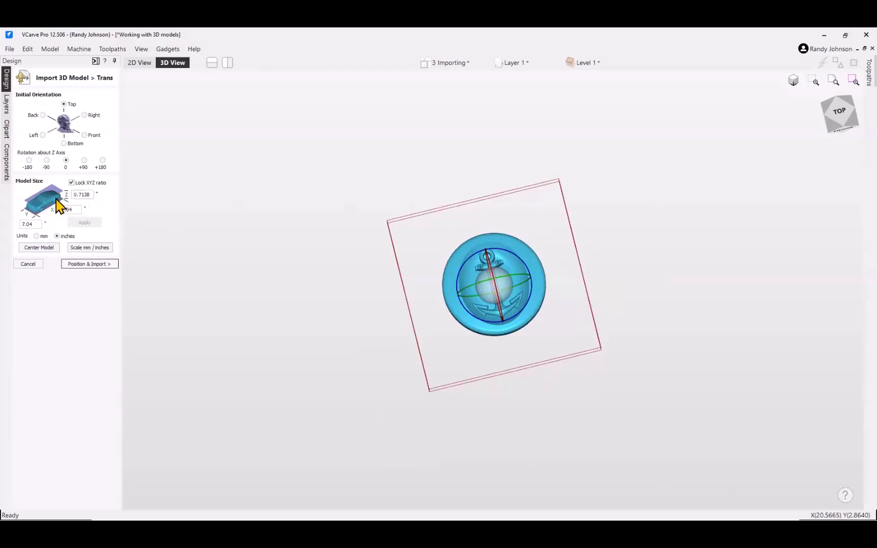
Step: Set the anchor model's Z height to 0.75 inches with the XYZ ratio locked, and apply the scaling
click(92, 195)
key(BackSpace)
key(BackSpace)
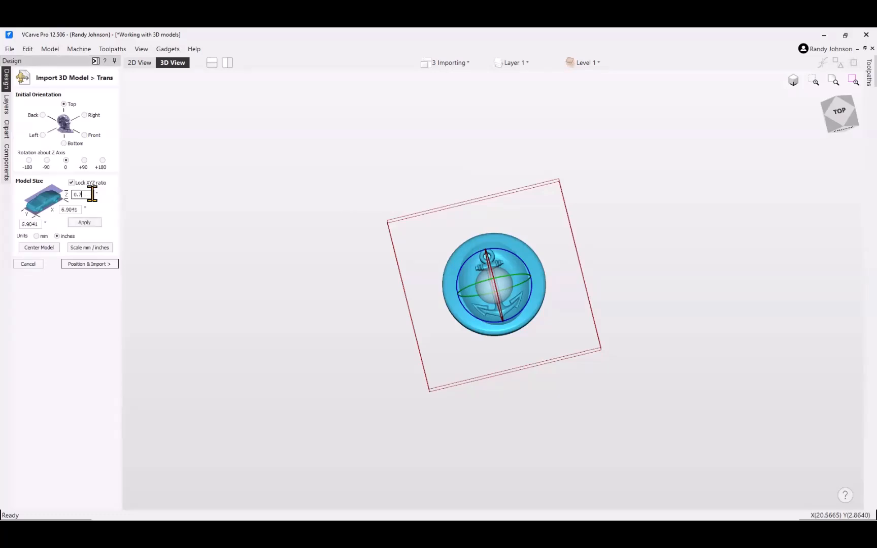
text(5)
click(84, 222)
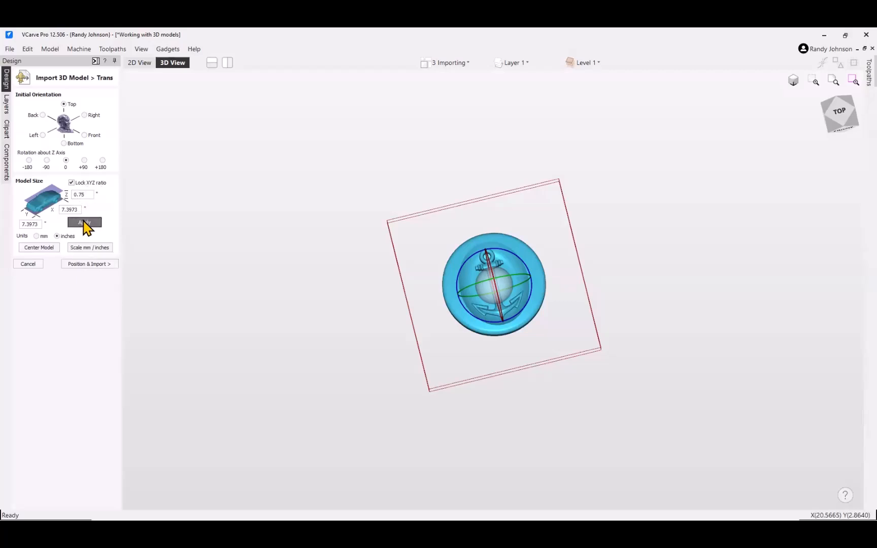
Step: Center the anchor model in the material block and check its placement from above and edge-on
drag(507, 401, 515, 314)
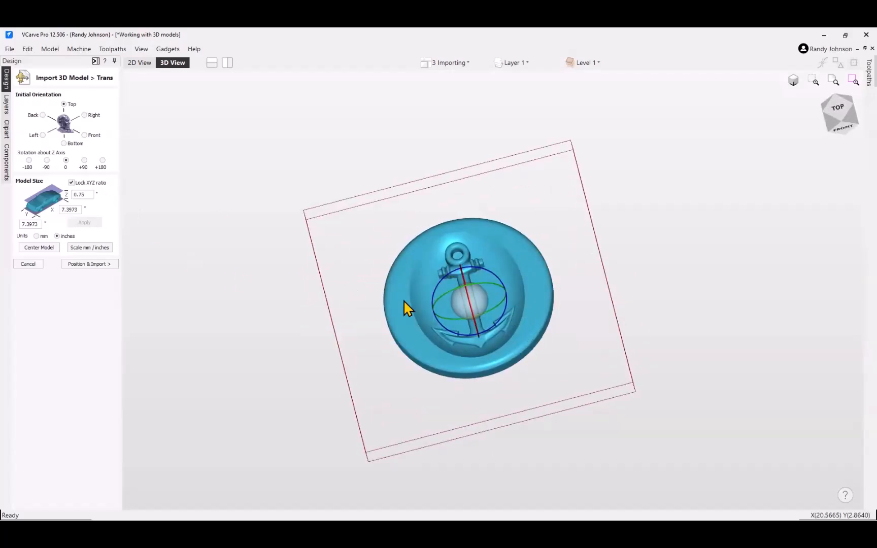
click(38, 247)
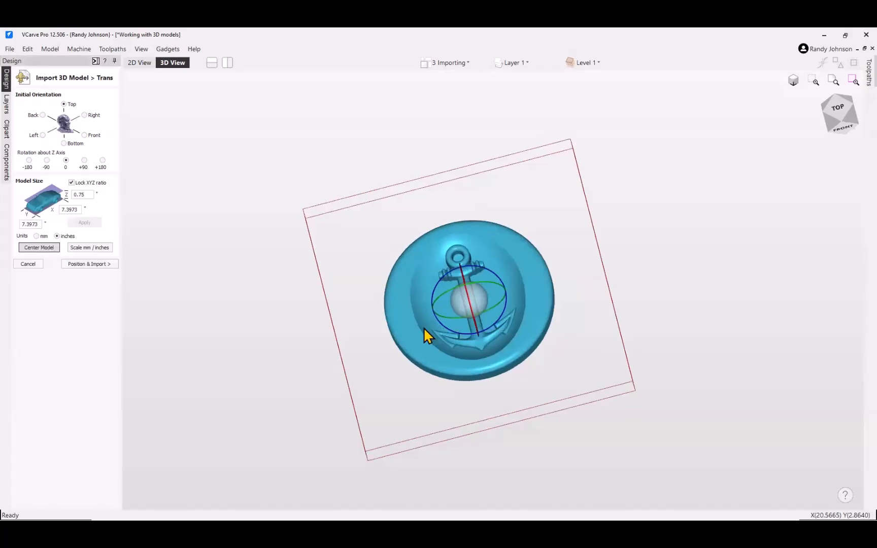
drag(679, 219, 643, 366)
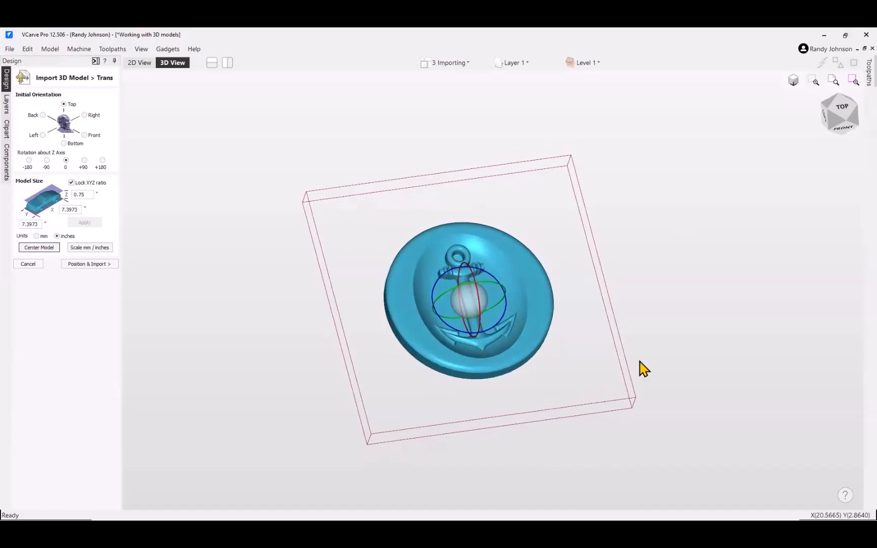
drag(583, 383, 522, 494)
scroll(525, 360, down, 2)
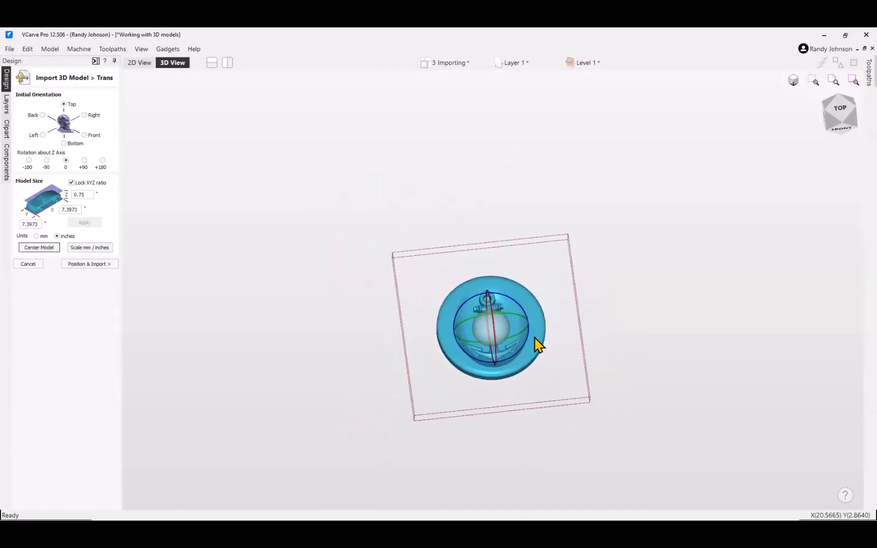
drag(515, 430, 500, 319)
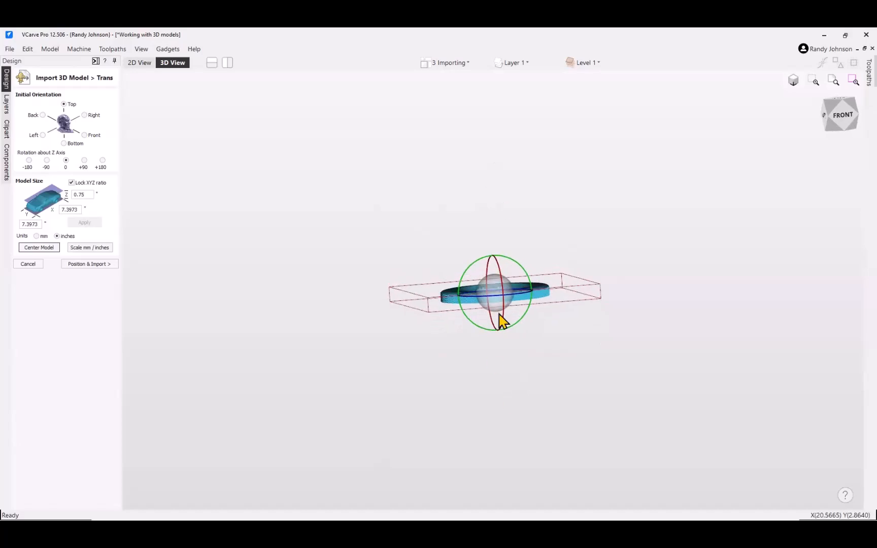
drag(589, 354, 622, 461)
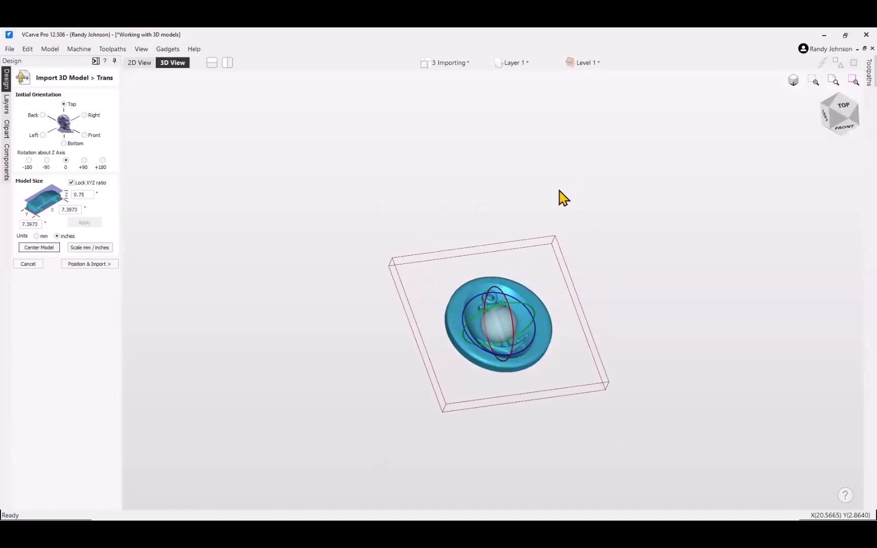
drag(558, 190, 557, 193)
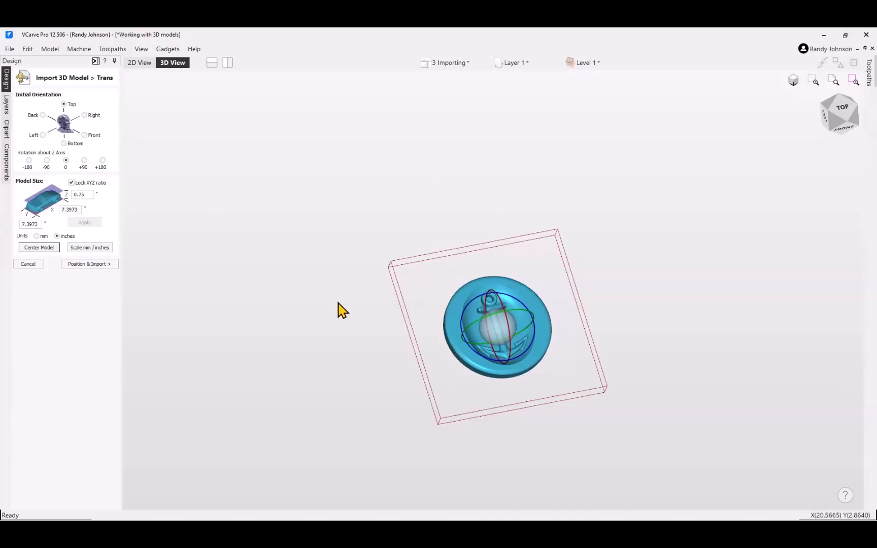
Step: Try the Right, Front and Bottom initial orientations on the anchor model, and restore the Top orientation
click(85, 115)
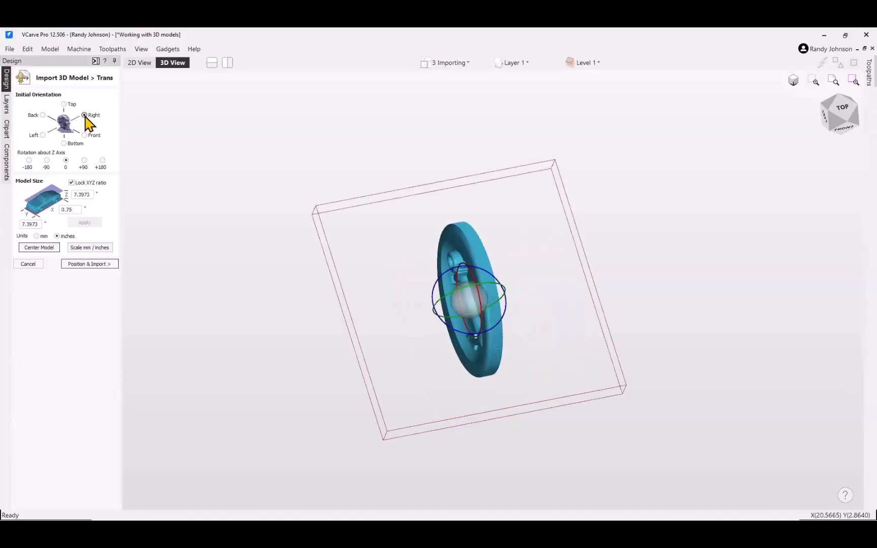
click(85, 135)
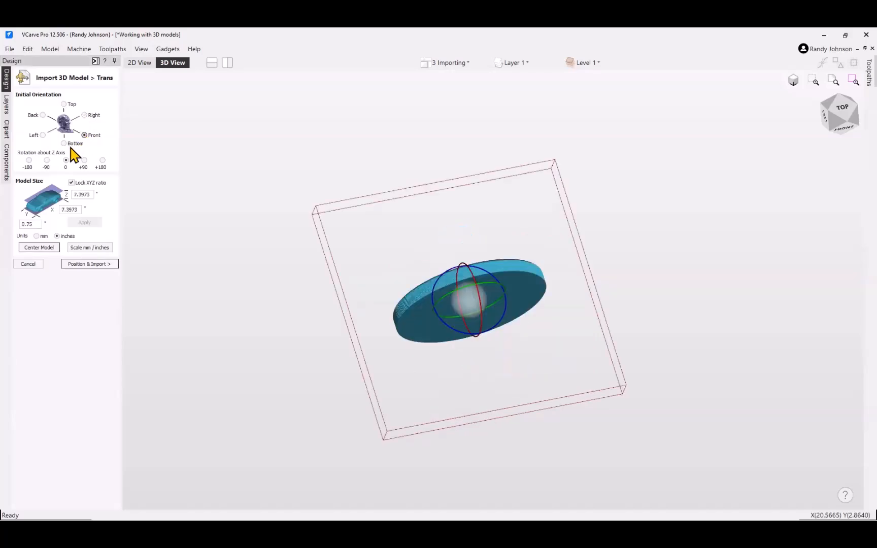
click(64, 143)
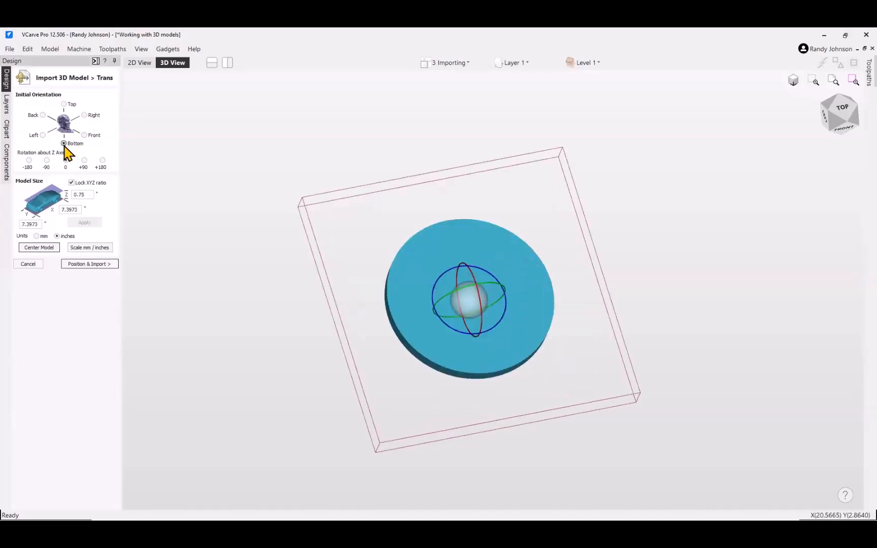
click(63, 104)
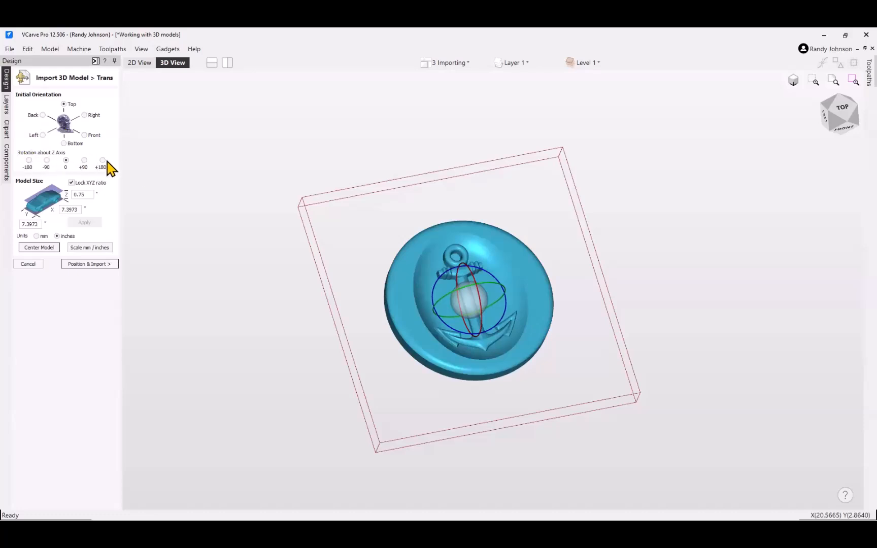
click(459, 303)
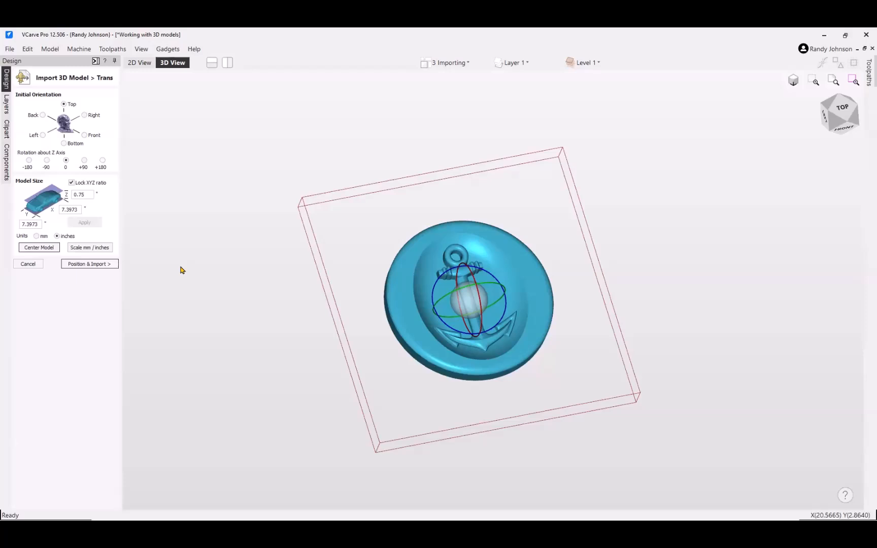
Step: Advance the import to positioning relative to the modeling plane, and inspect where the plane cuts the anchor dish edge-on
click(82, 267)
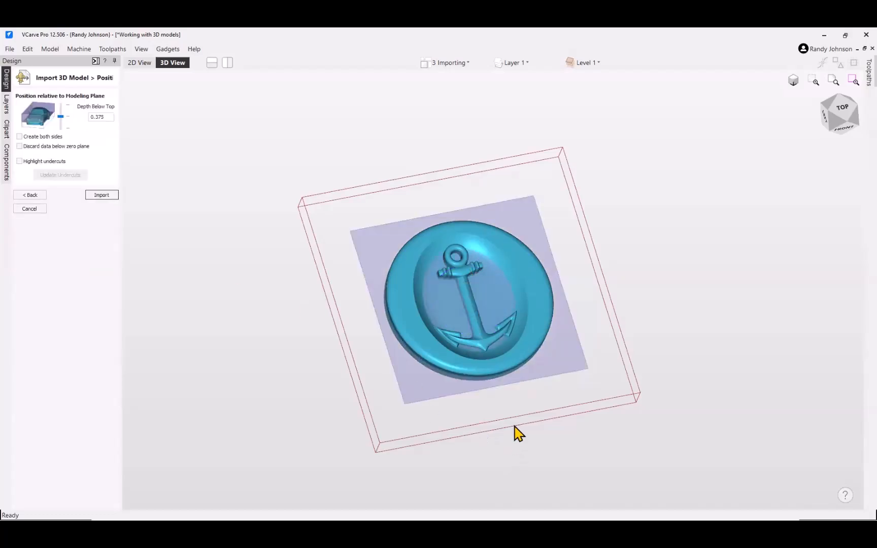
drag(515, 431, 524, 300)
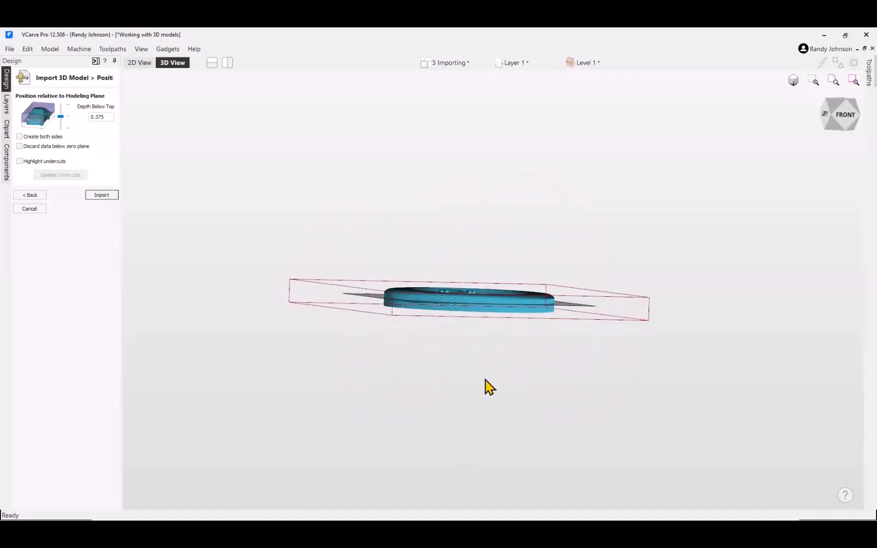
drag(535, 222, 475, 353)
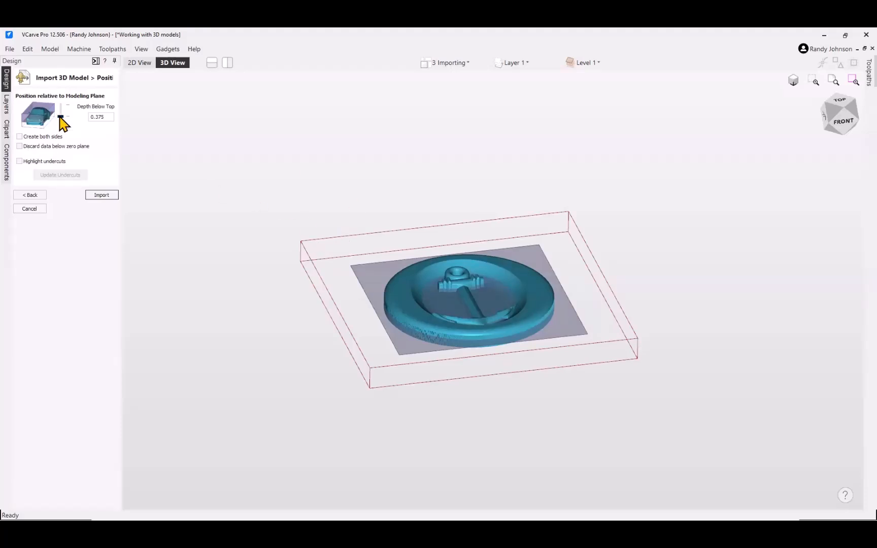
Step: Set the anchor model's depth below top to 0.75 and inspect it edge-on against the modeling plane
drag(59, 116, 61, 133)
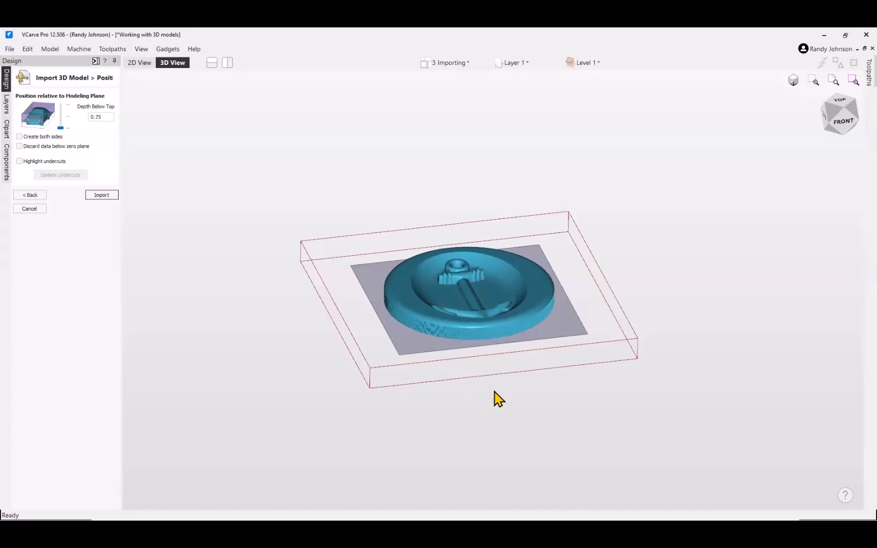
drag(494, 398, 409, 298)
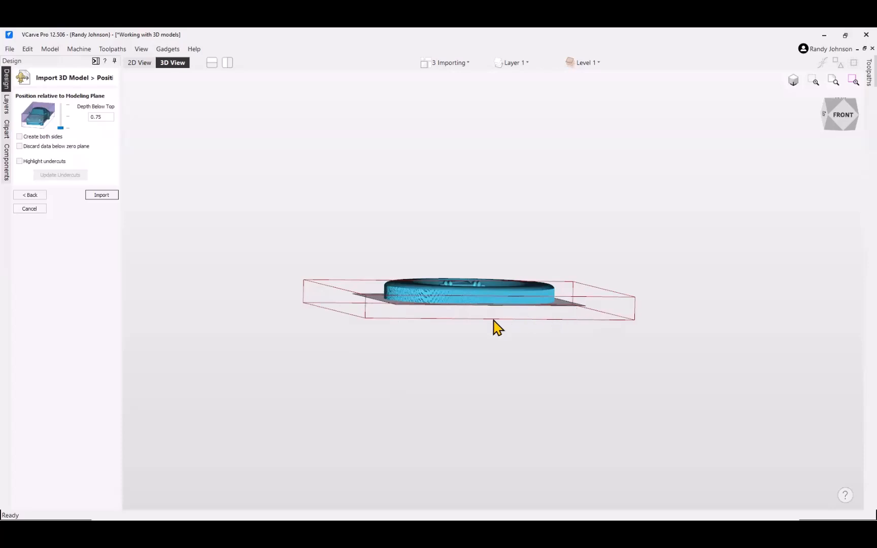
drag(482, 354, 370, 294)
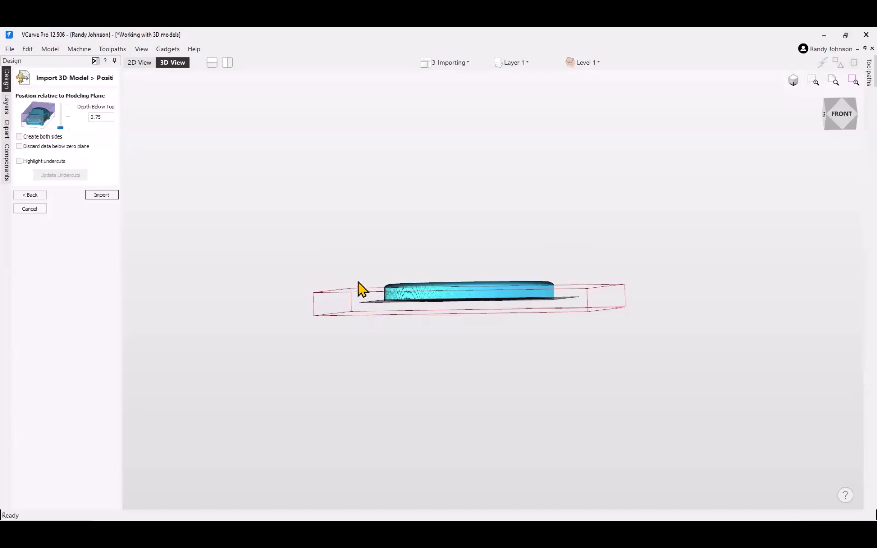
drag(527, 328, 535, 406)
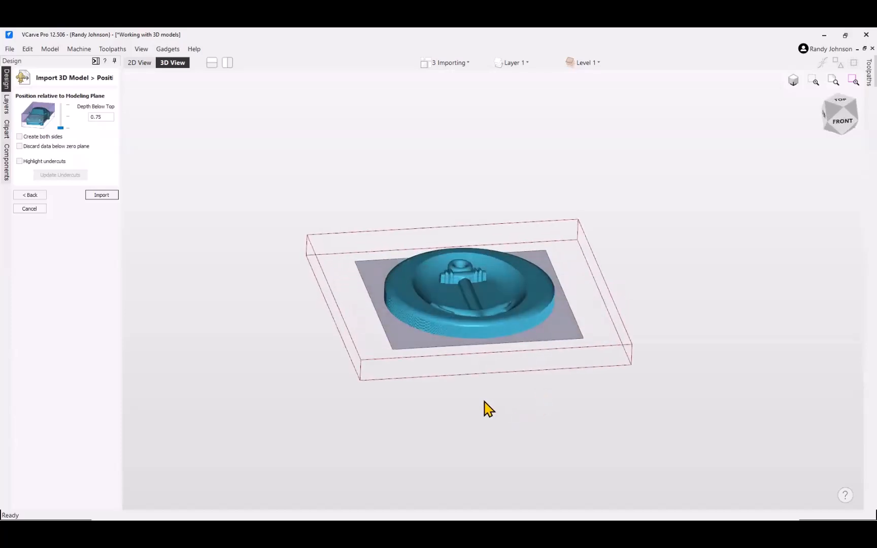
drag(496, 378, 417, 316)
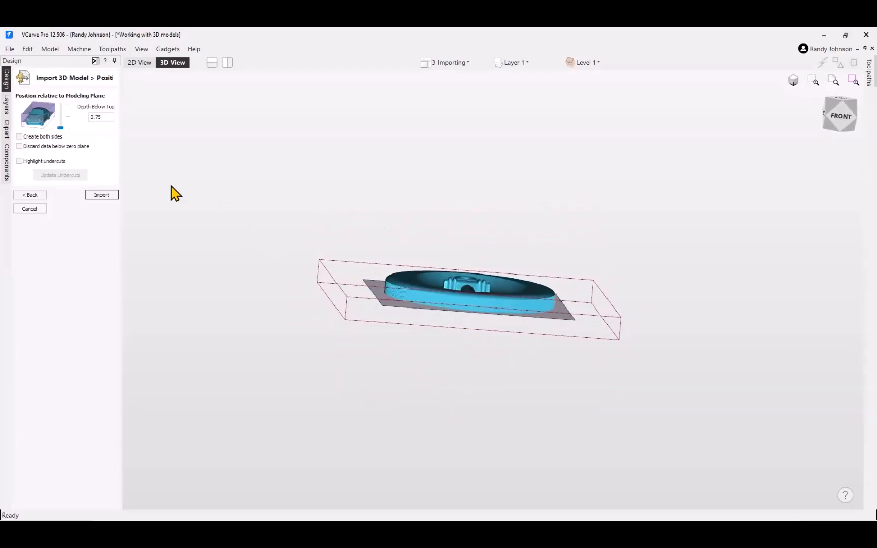
Step: Try depths below top of 0.5775 and 0.5 on the anchor model, and inspect the dish floor against the modeling plane
drag(60, 127, 60, 123)
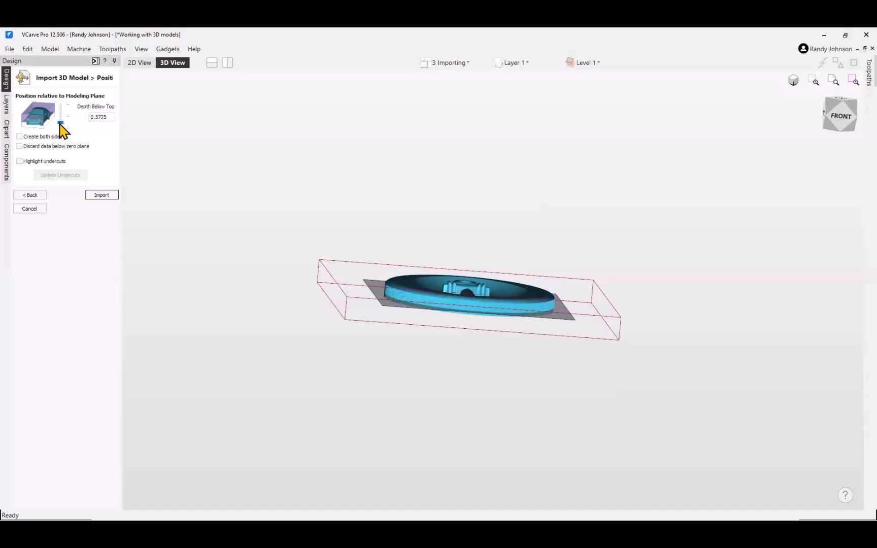
drag(469, 341, 470, 372)
drag(472, 451, 472, 476)
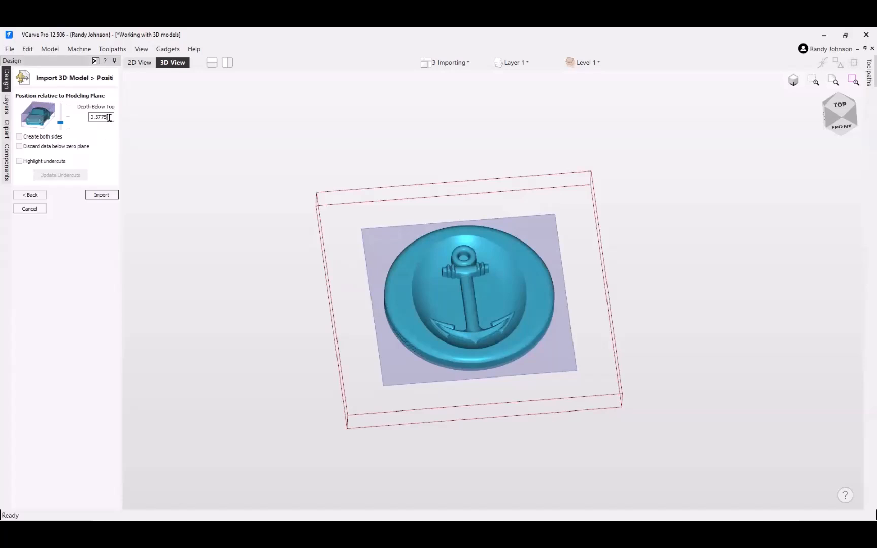
key(BackSpace)
key(BackSpace)
key(BackSpace)
key(Tab)
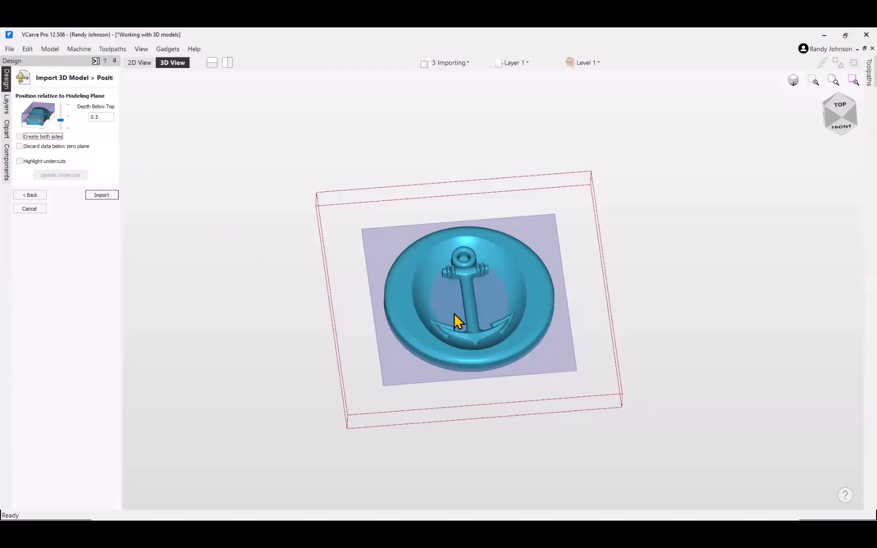
click(428, 300)
scroll(447, 299, up, 5)
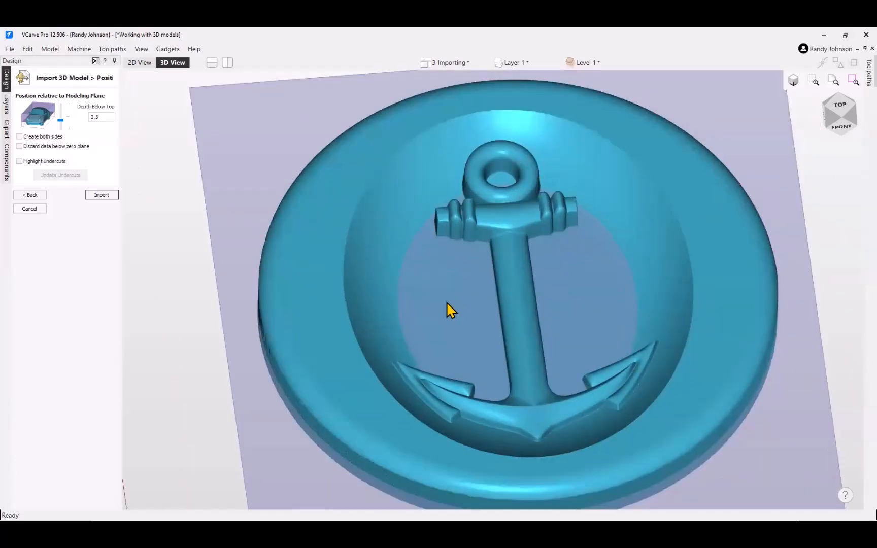
Step: Set the anchor model's depth below top to 0.6
click(106, 115)
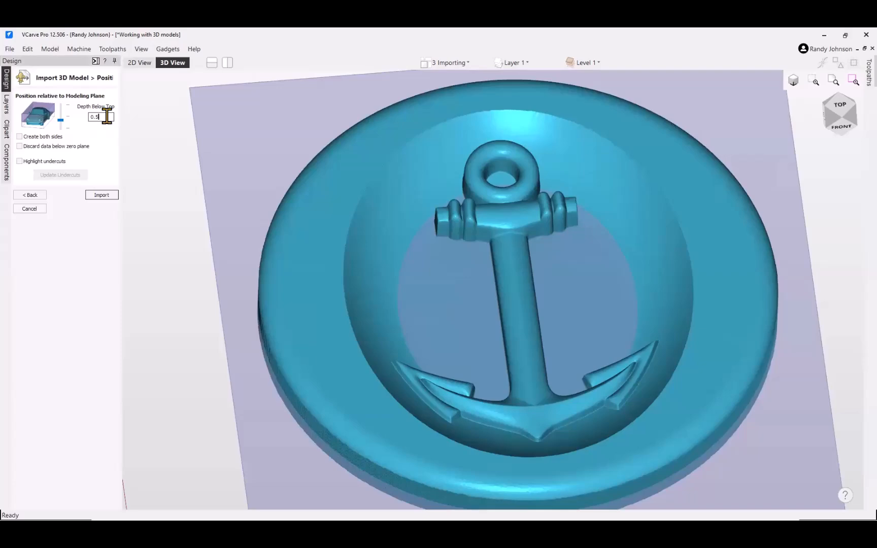
key(BackSpace)
text(6)
key(Tab)
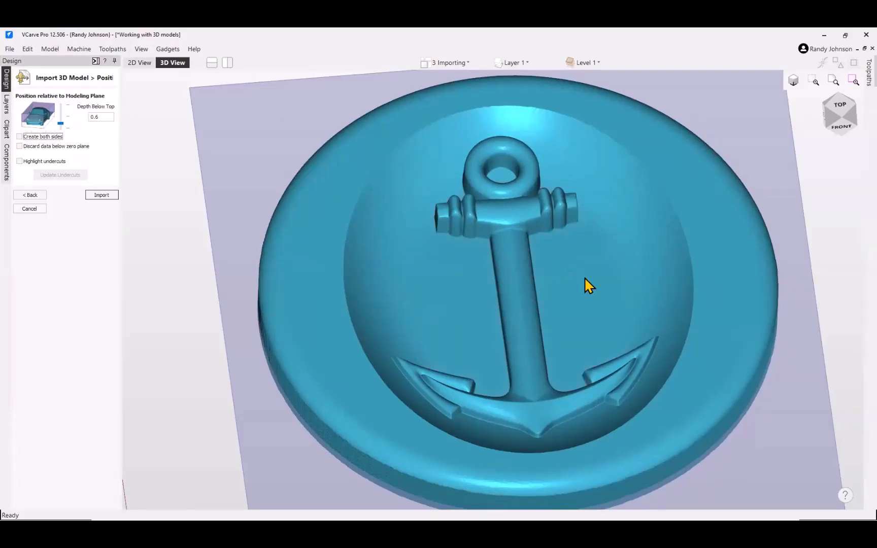
Step: Try discarding the data below the zero plane, inspect the dish's lower edge, and turn the option off again
drag(569, 402, 470, 304)
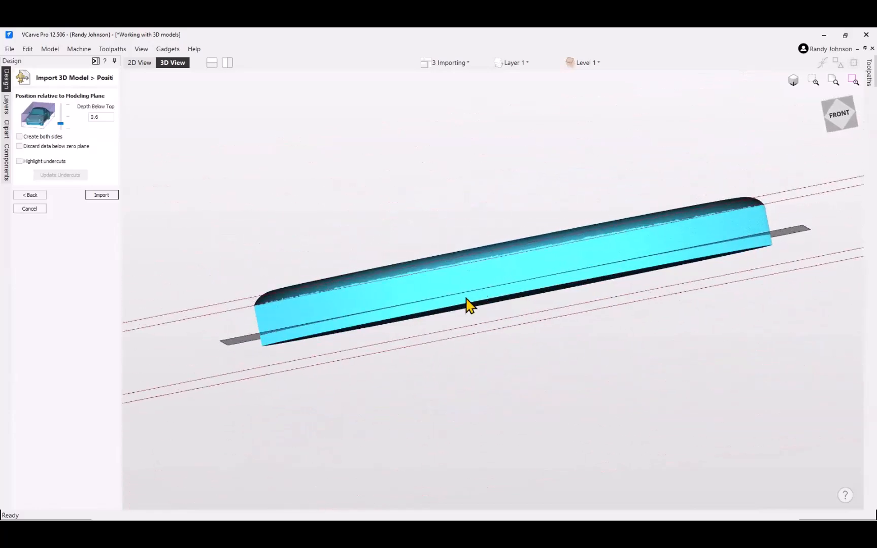
click(20, 146)
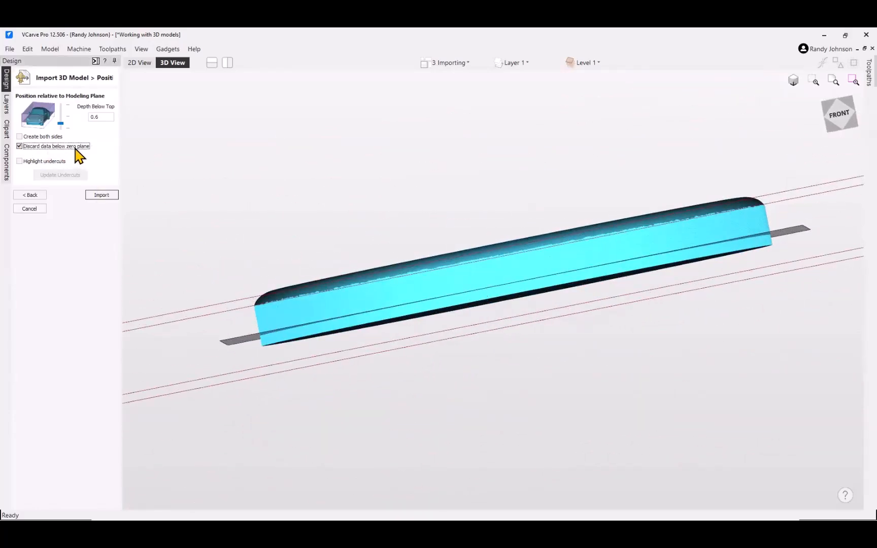
drag(600, 313, 377, 254)
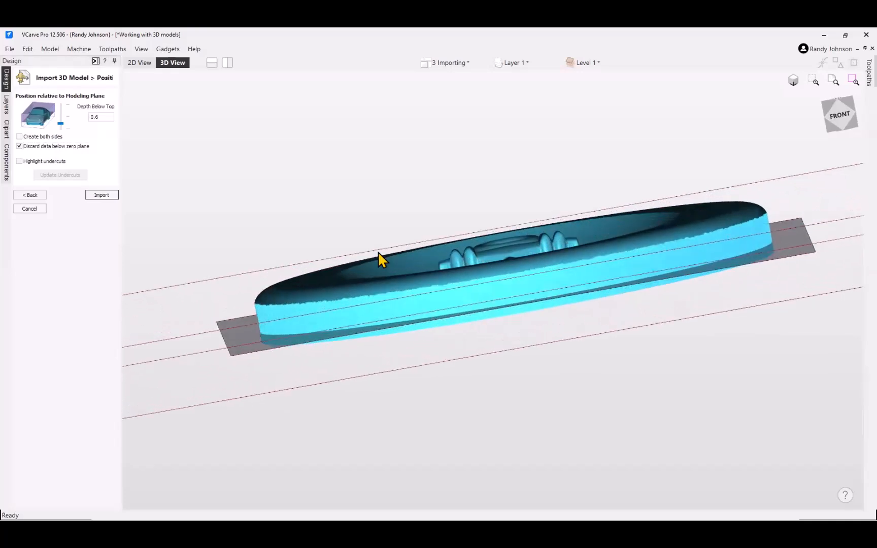
drag(578, 319, 199, 212)
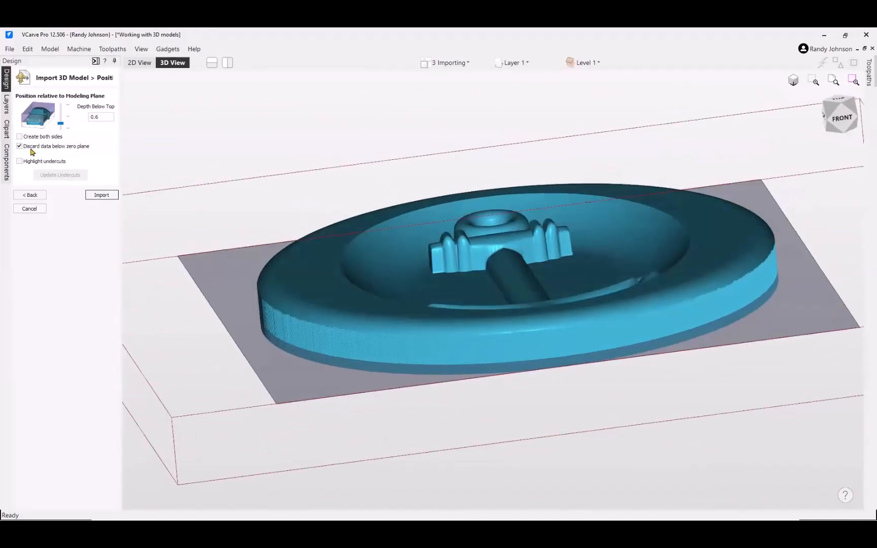
click(23, 147)
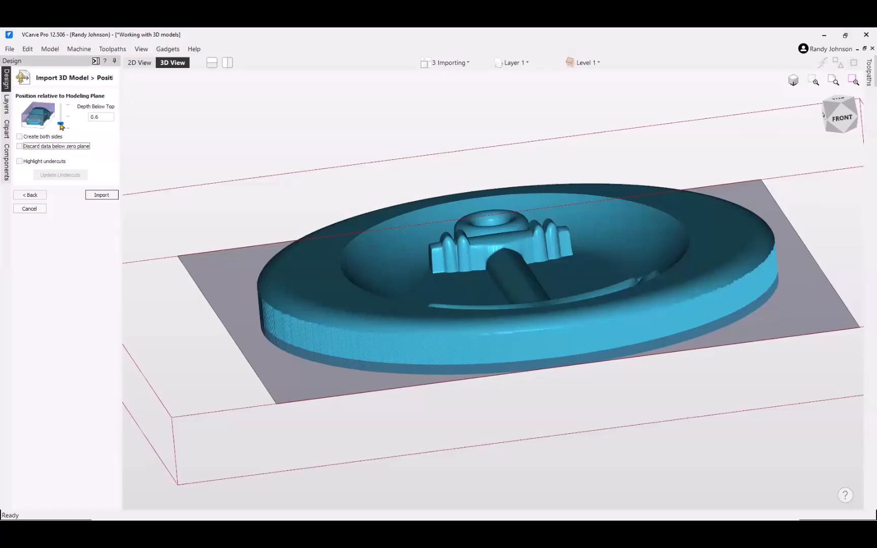
Step: Restore the anchor model's depth below top to 0.75, import it, and view the imported component edge-on
drag(61, 126, 61, 130)
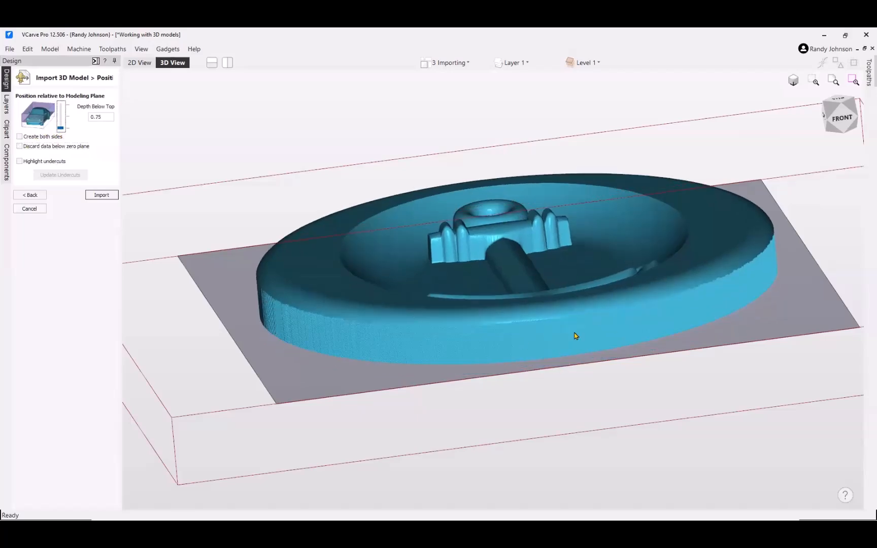
drag(590, 326, 554, 331)
scroll(556, 363, down, 3)
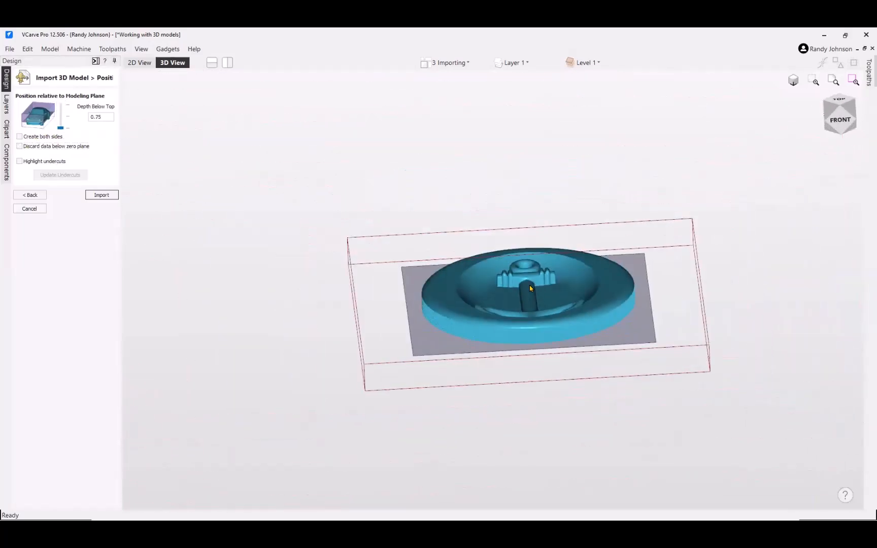
drag(555, 364, 558, 388)
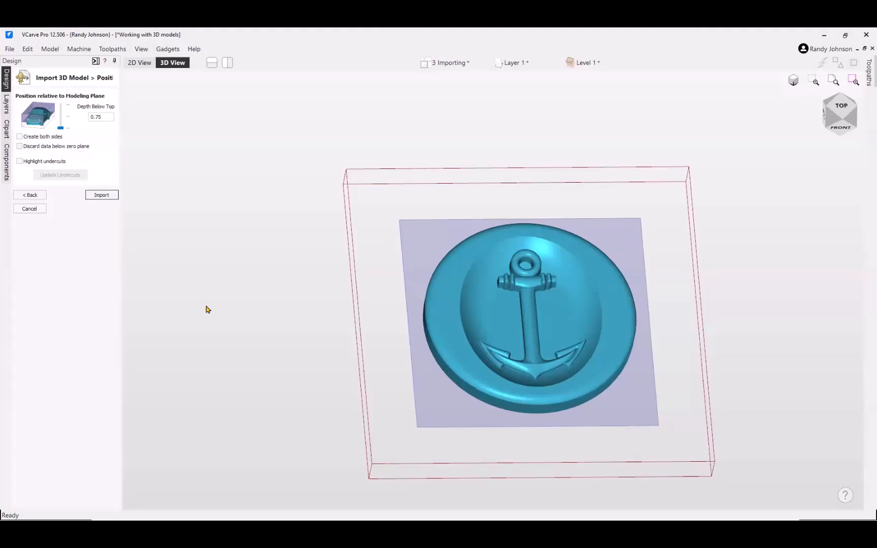
drag(546, 414, 579, 332)
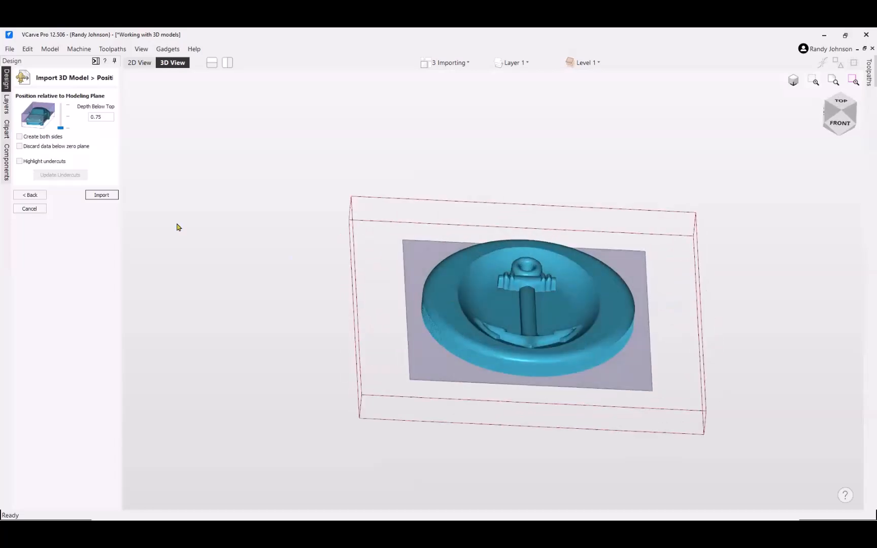
click(103, 196)
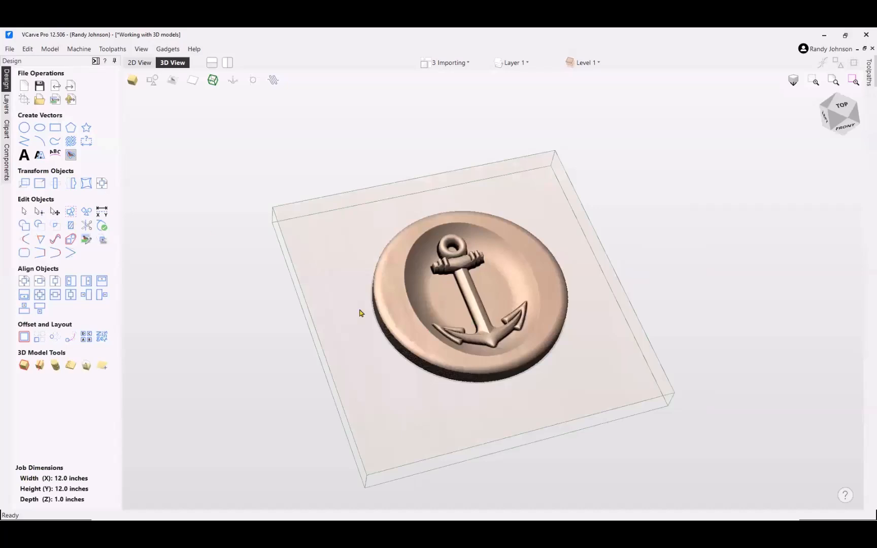
drag(476, 422, 467, 276)
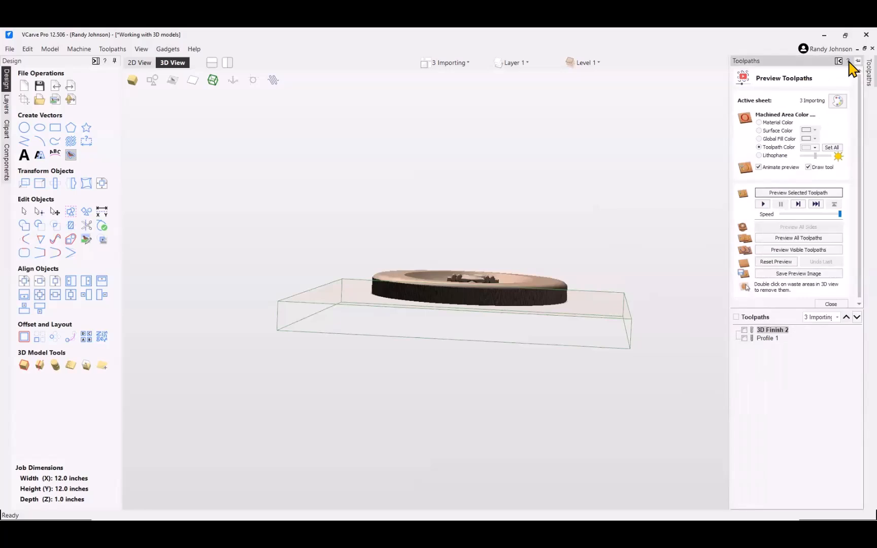
Step: Close the toolpath preview and reapply the Material Setup with a 0.0 inch gap above the model, checking the anchor dish in the block
click(858, 61)
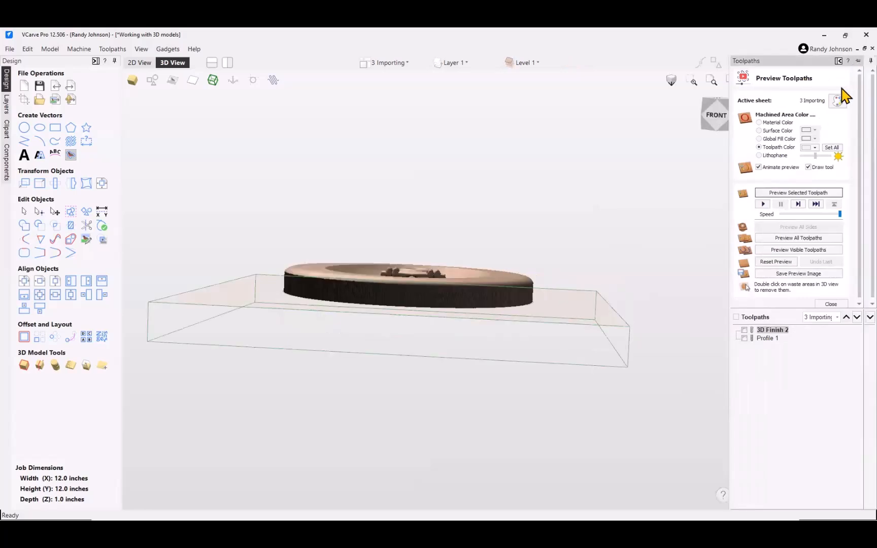
click(844, 304)
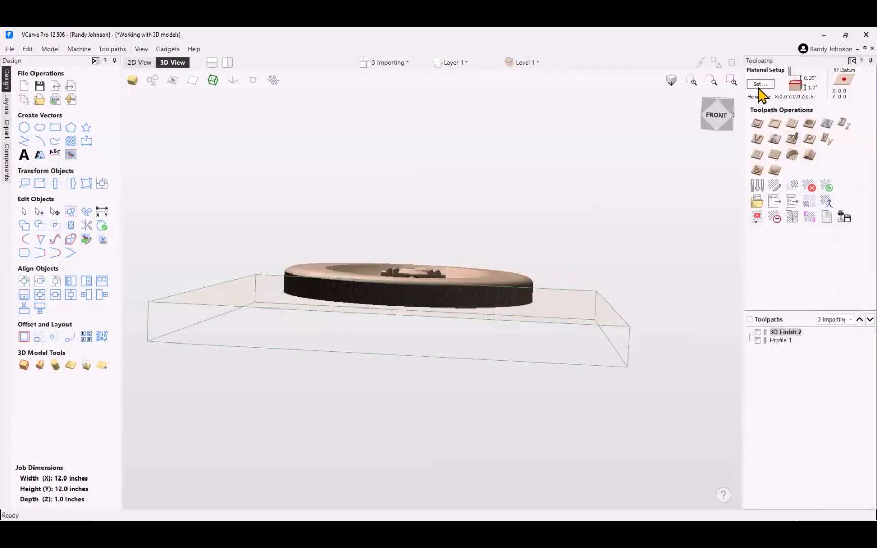
click(760, 84)
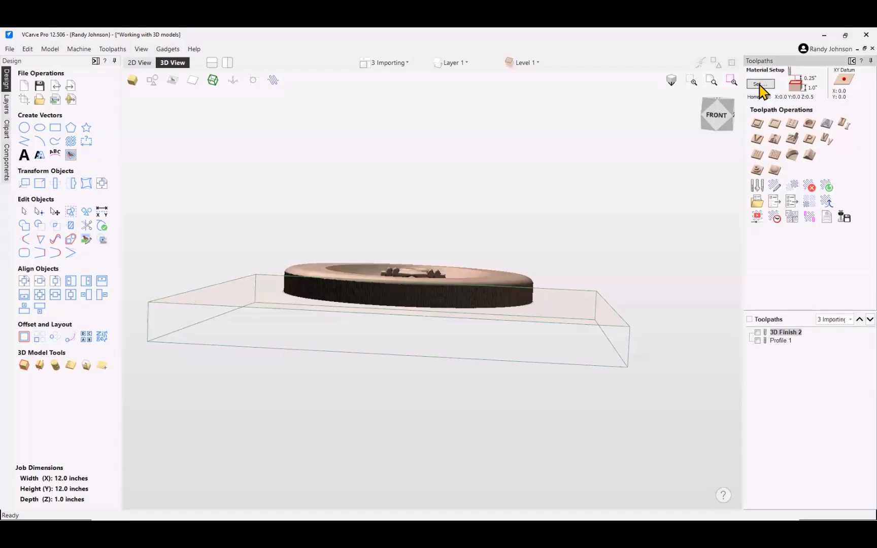
drag(402, 362, 436, 366)
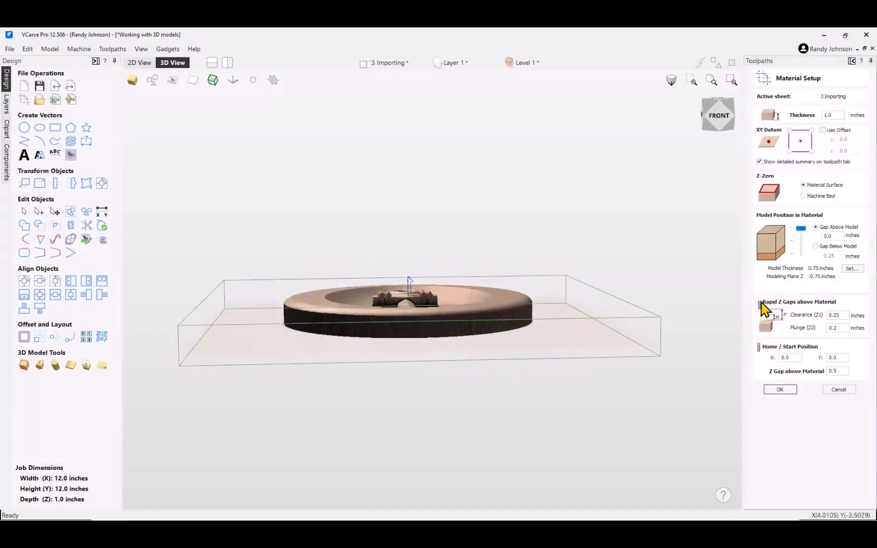
drag(516, 359, 626, 323)
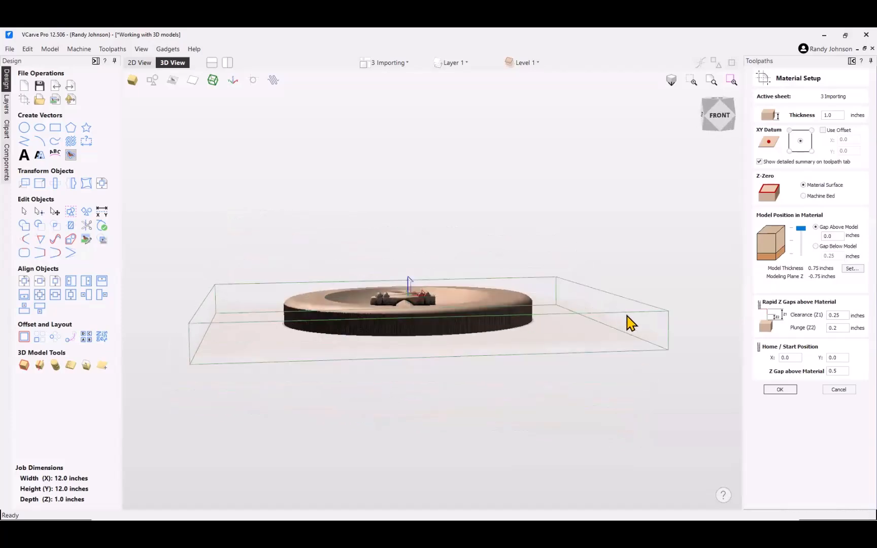
click(781, 388)
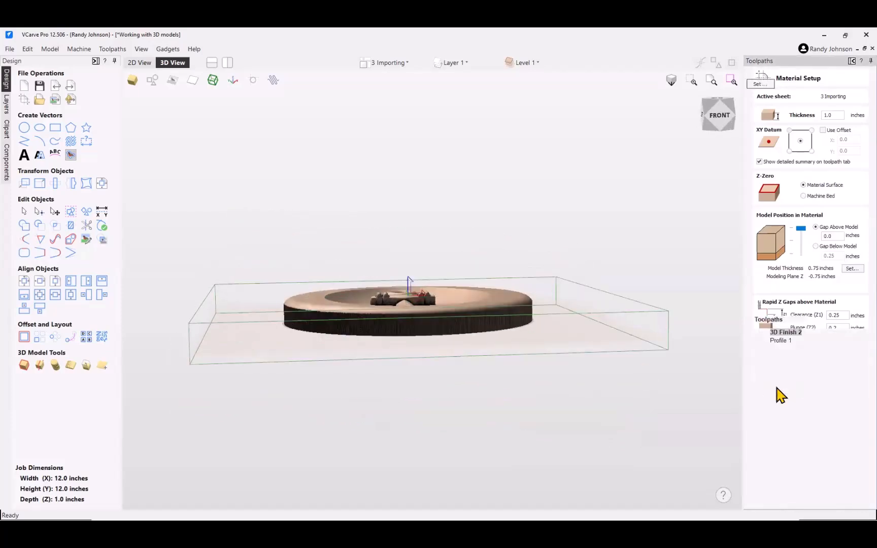
click(463, 306)
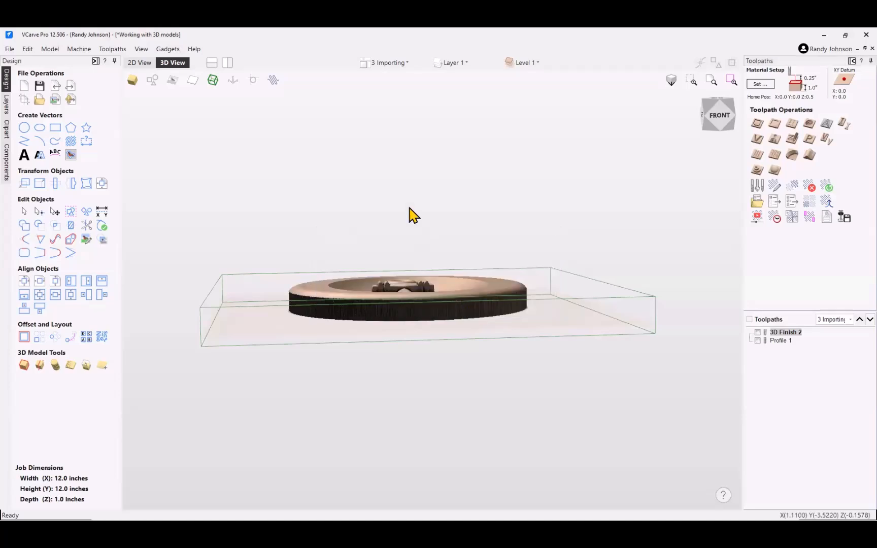
drag(409, 214, 486, 303)
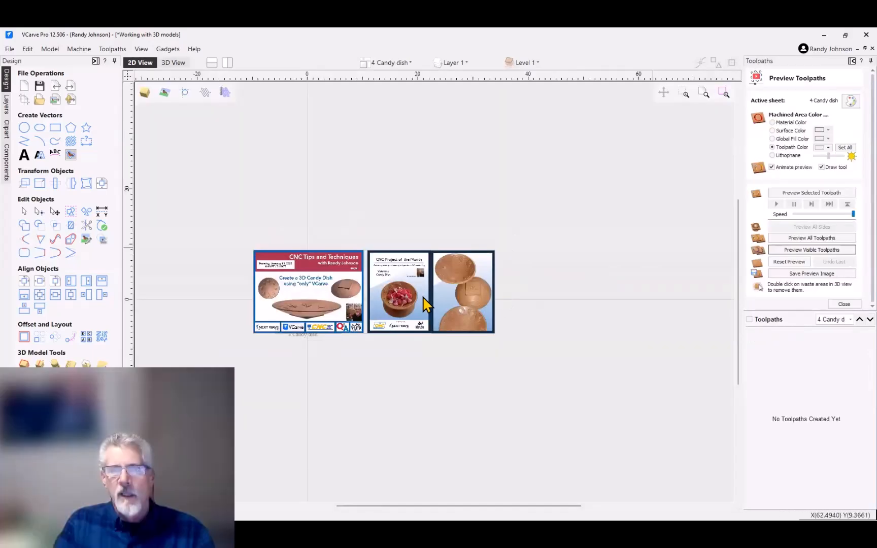
Step: Examine the 3D candy dish class flyer and the Valentine Candy Dish project images on the 4 Candy dish sheet
scroll(310, 276, up, 4)
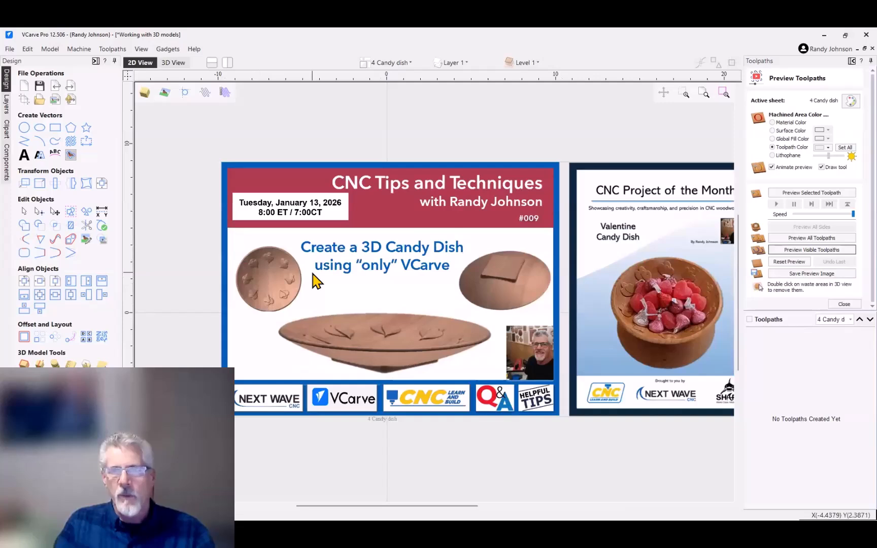
scroll(313, 275, up, 1)
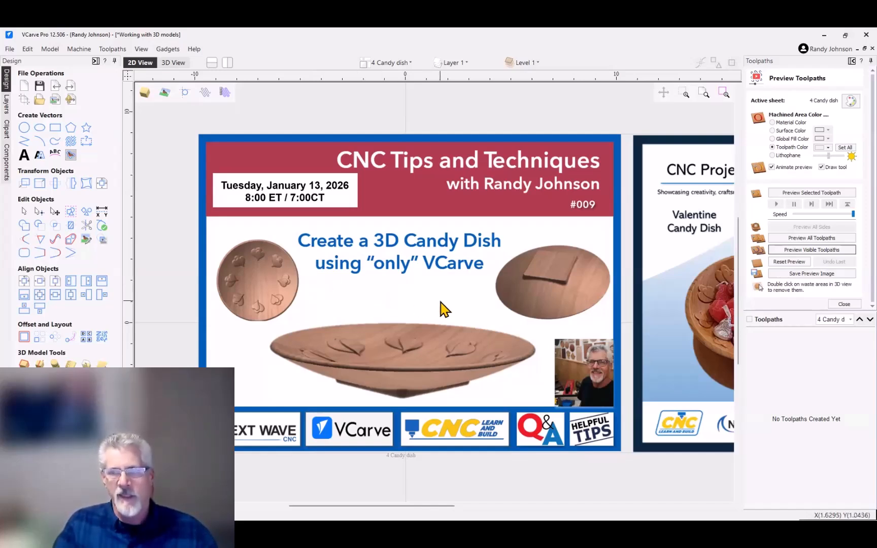
middle_drag(446, 308, 34, 307)
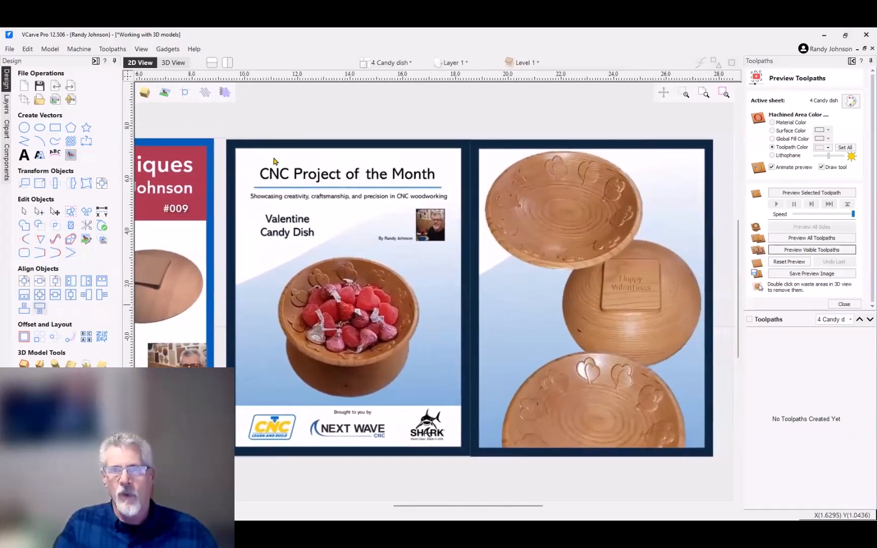
scroll(274, 160, up, 1)
scroll(270, 286, down, 2)
middle_drag(382, 273, 350, 285)
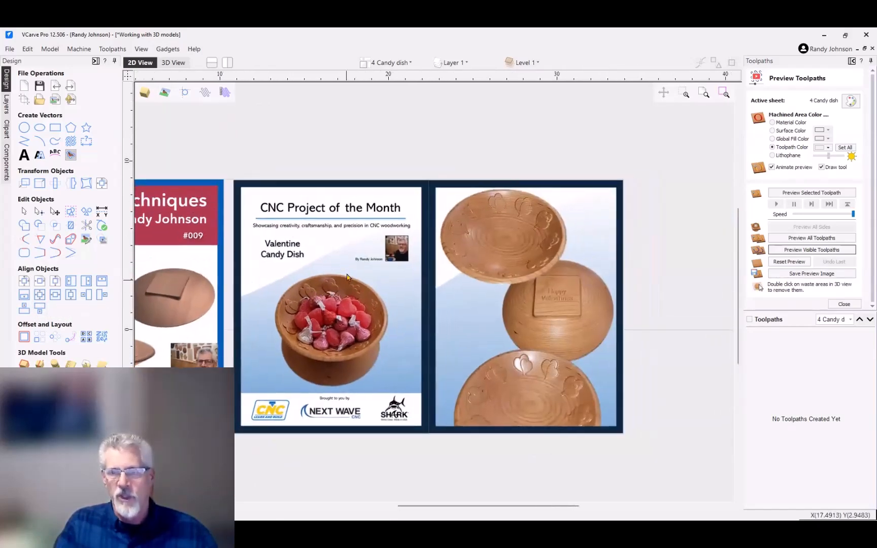
scroll(351, 284, up, 2)
scroll(370, 247, down, 1)
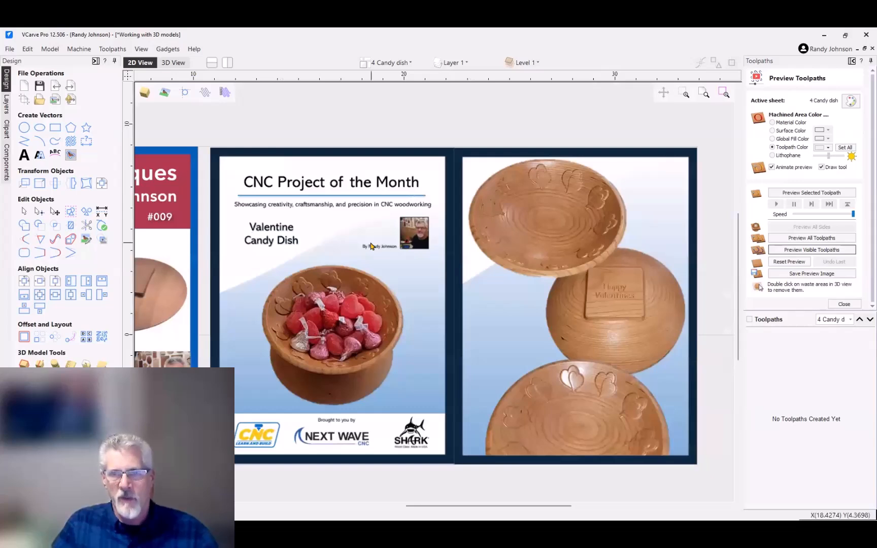